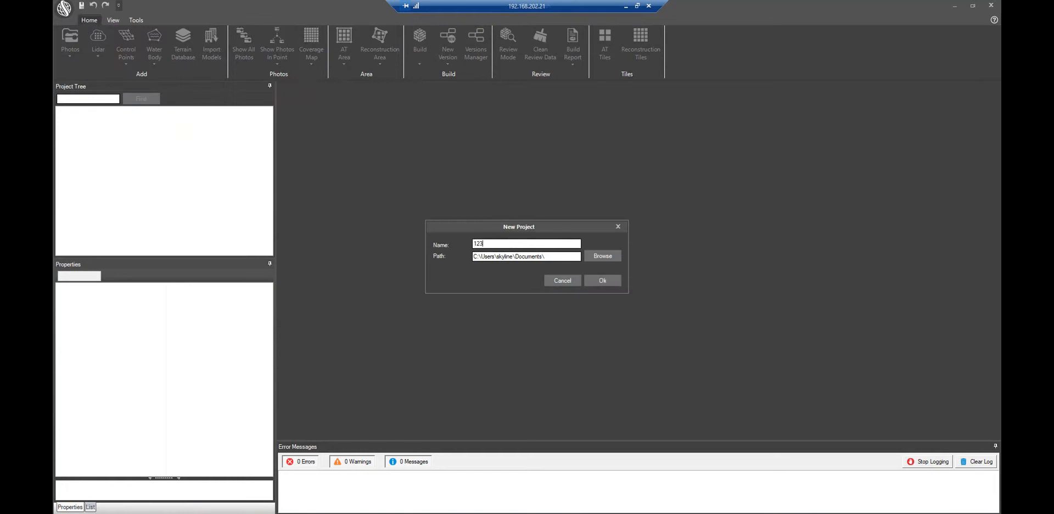
- Create the project 123 in the Documents folder and browse for a photo folder in PM-Files4\Yuneec_Sample_Europe
left_click(602, 280)
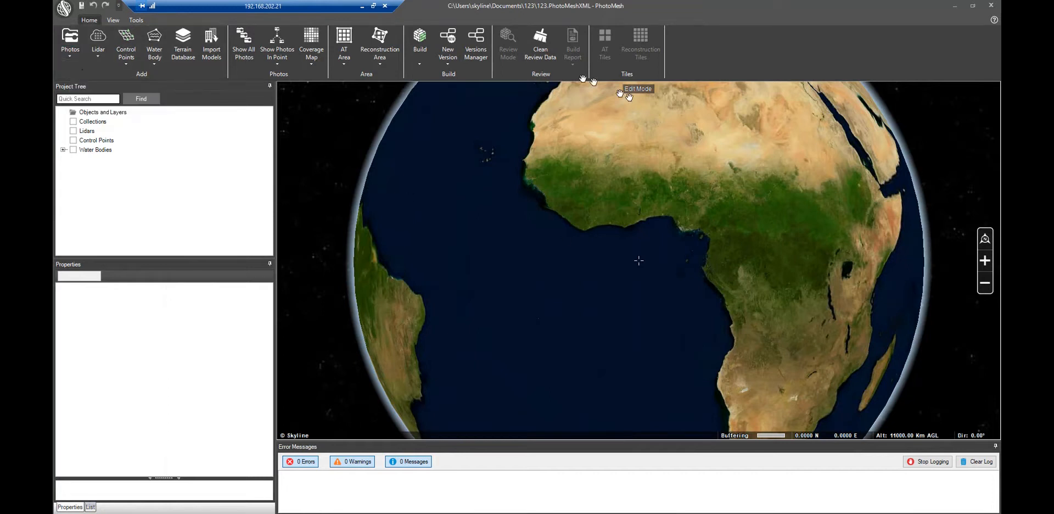
left_click(76, 54)
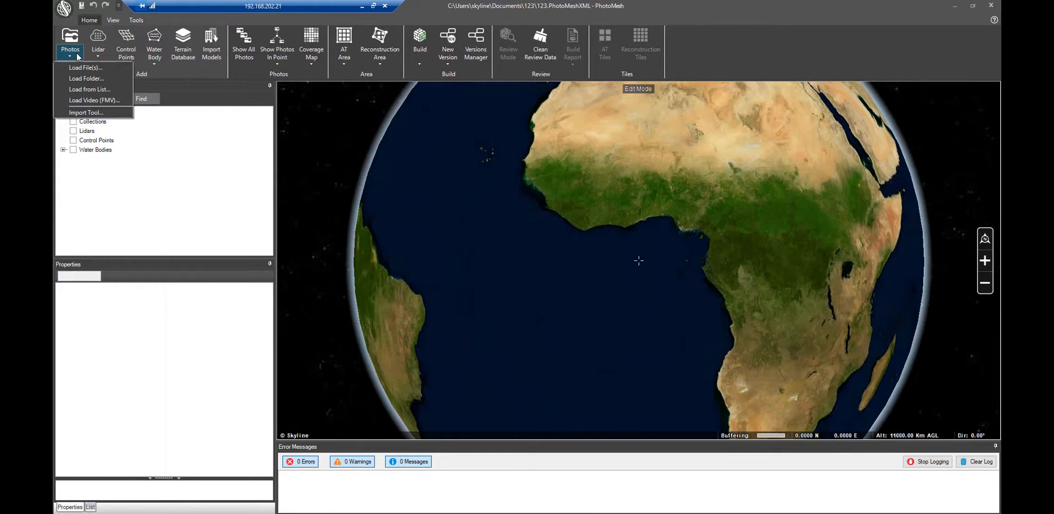
left_click(91, 77)
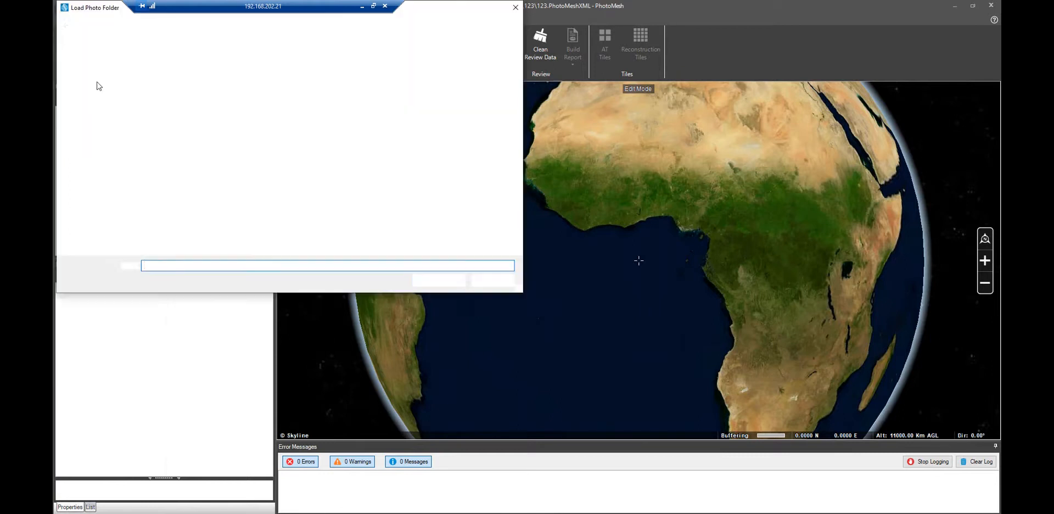
left_click(142, 25)
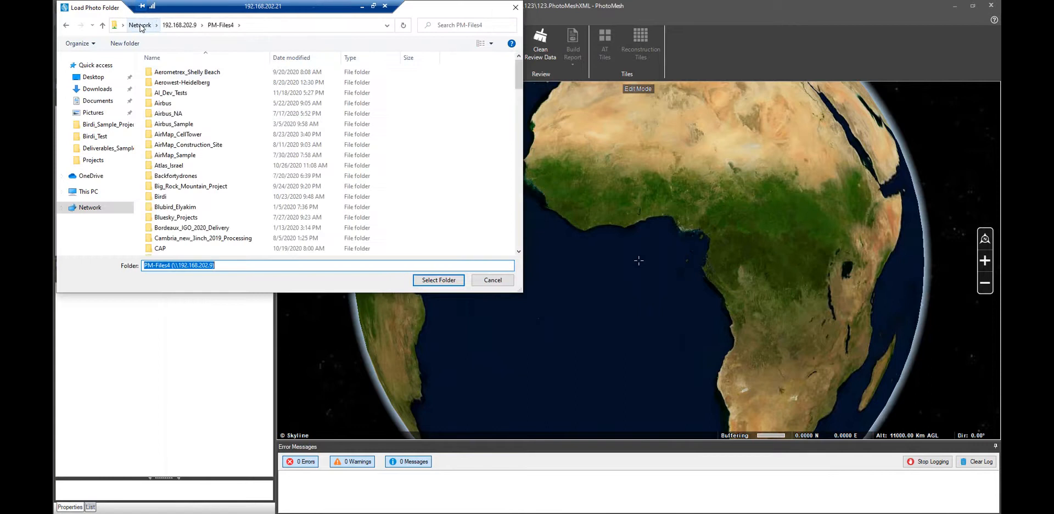
scroll(186, 165, "down", 20)
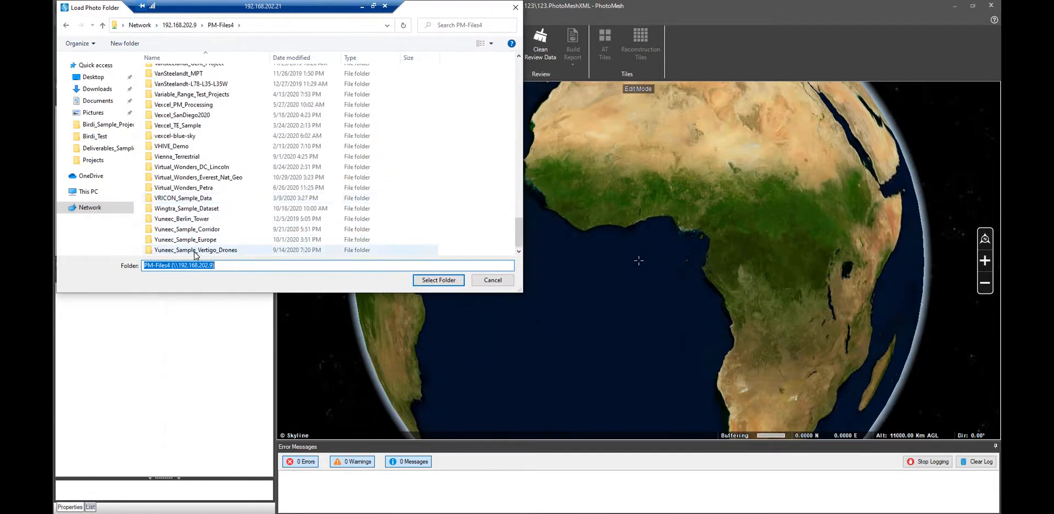
double_click(190, 241)
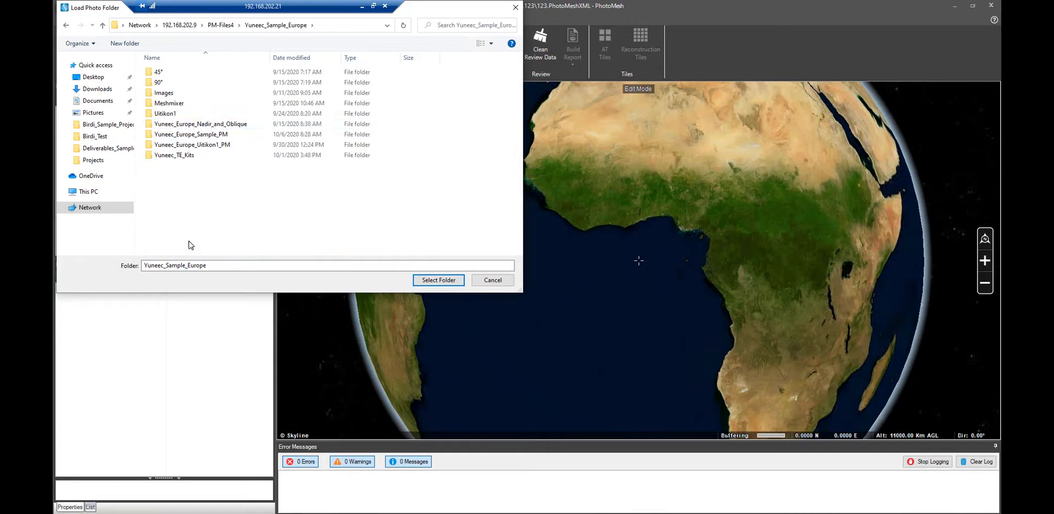
- Check the contents of the Yuneec_Europe_Nadir_and_Oblique, 90° and 45° folders, returning to Yuneec_Sample_Europe
double_click(209, 125)
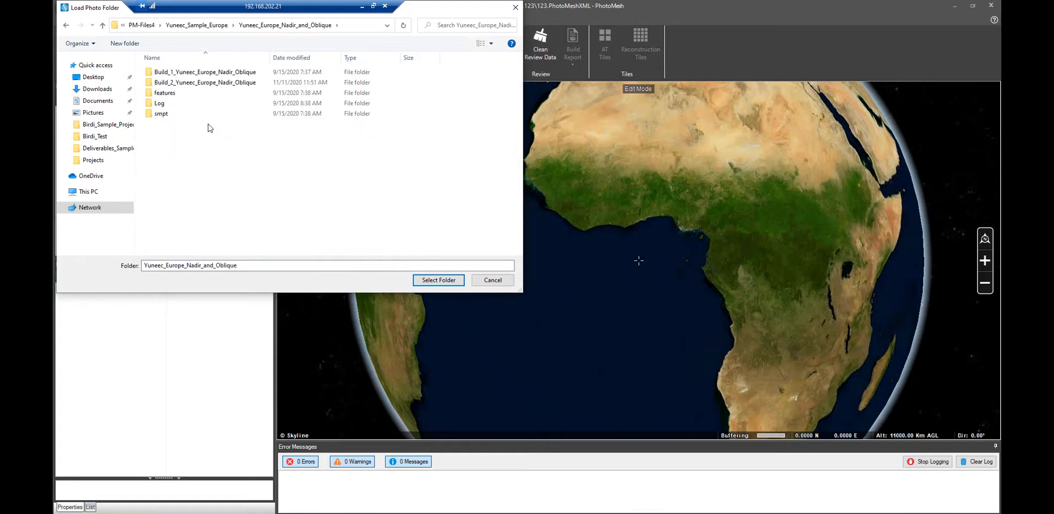
left_click(196, 26)
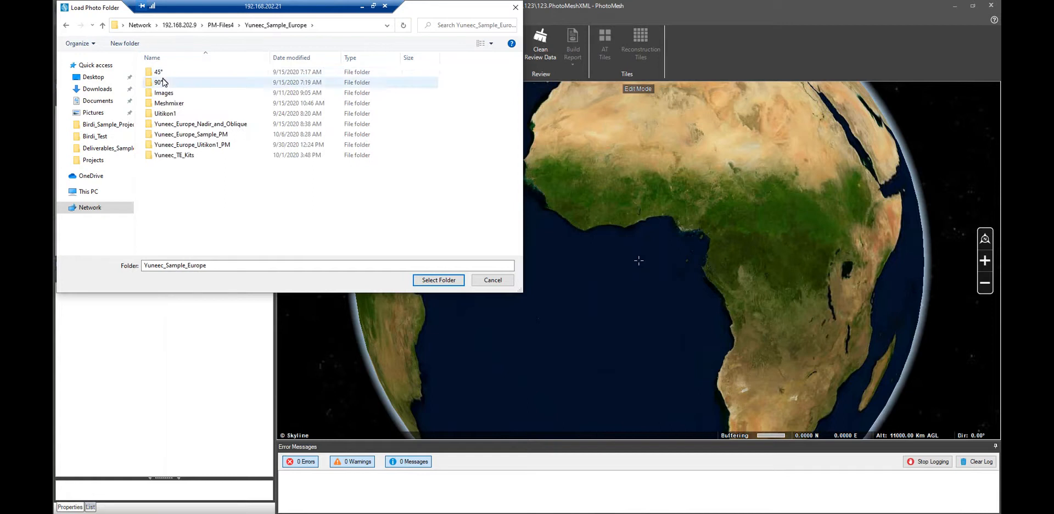
double_click(159, 82)
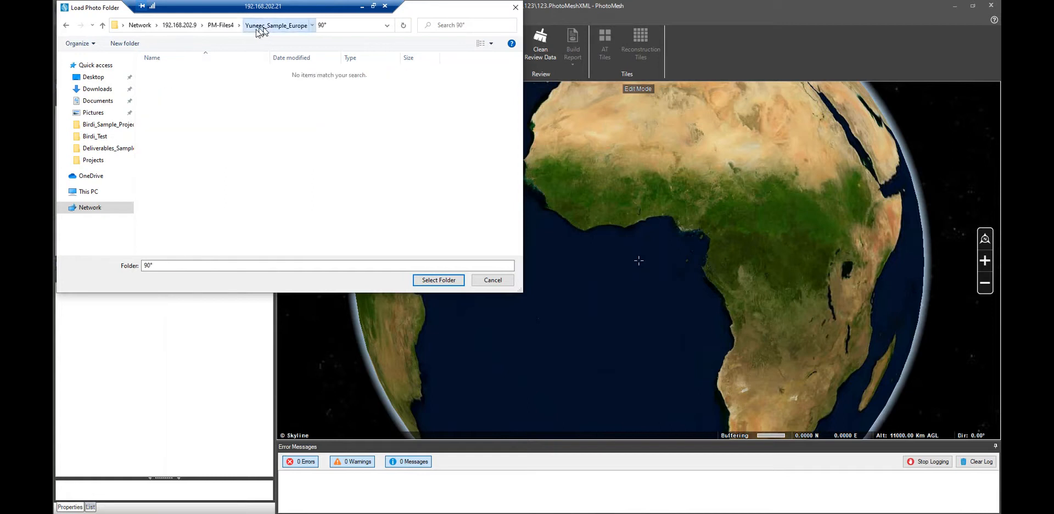
left_click(261, 26)
double_click(166, 72)
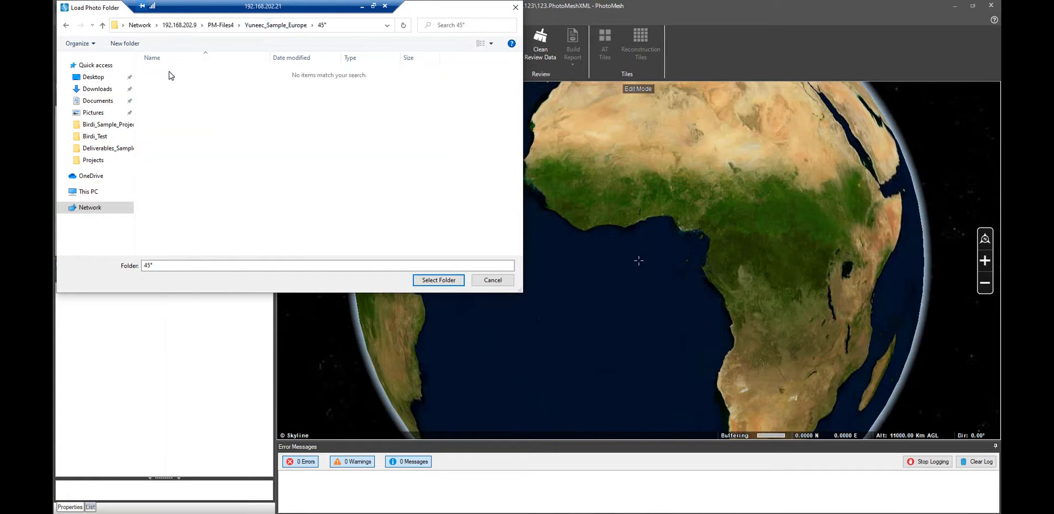
left_click(272, 26)
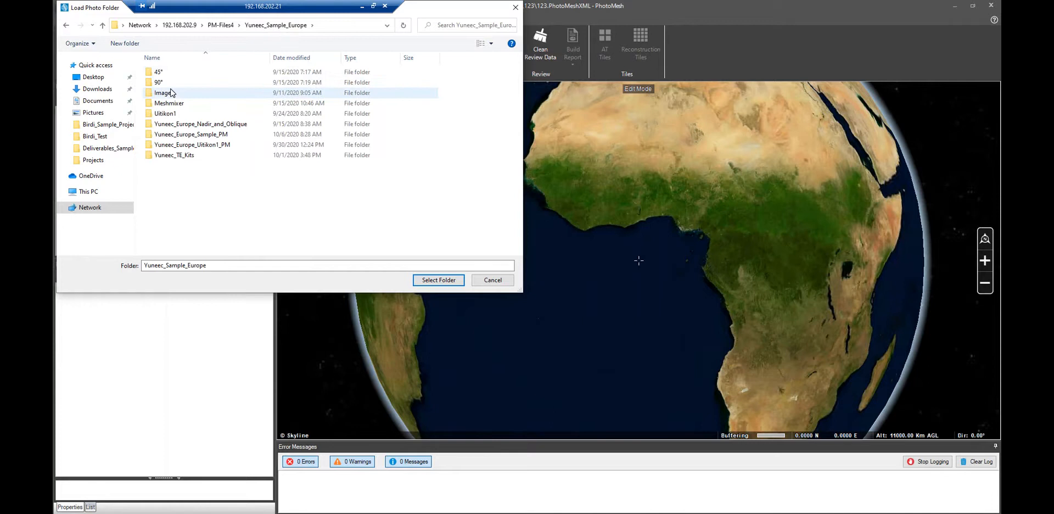
- Copy the Yuneec_Sample_Europe folder path and open it in a new File Explorer window
left_click(186, 513)
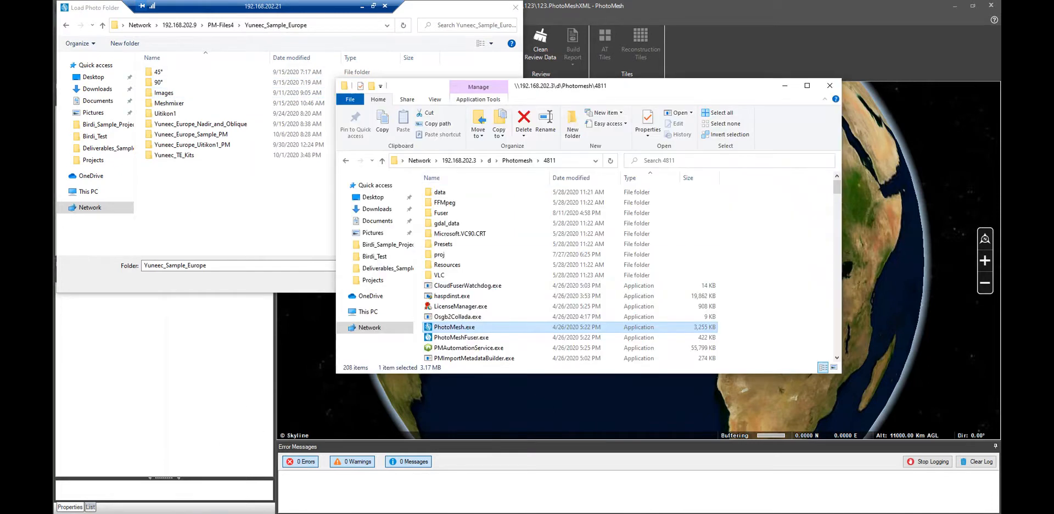
key("super+e")
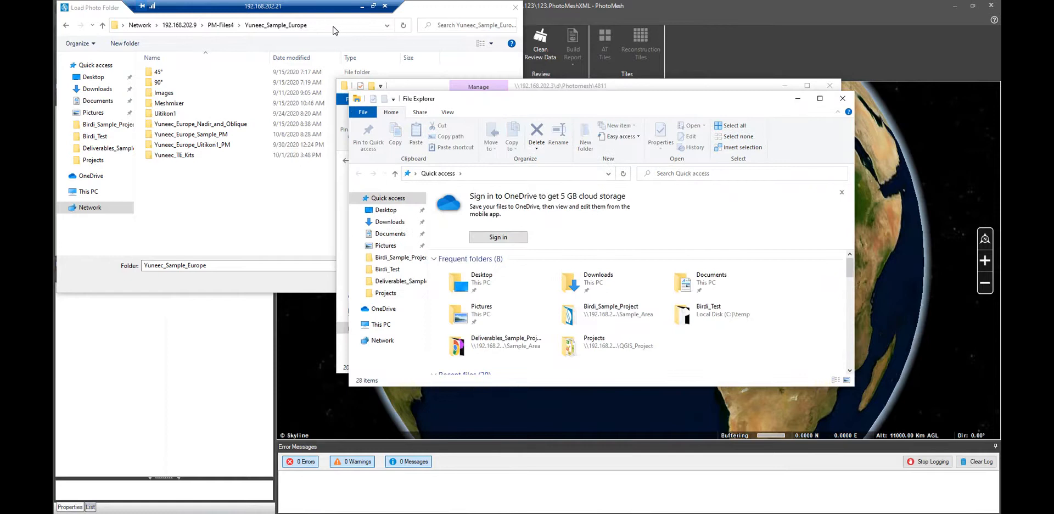
left_click(333, 27)
key("ctrl+c")
left_click(197, 512)
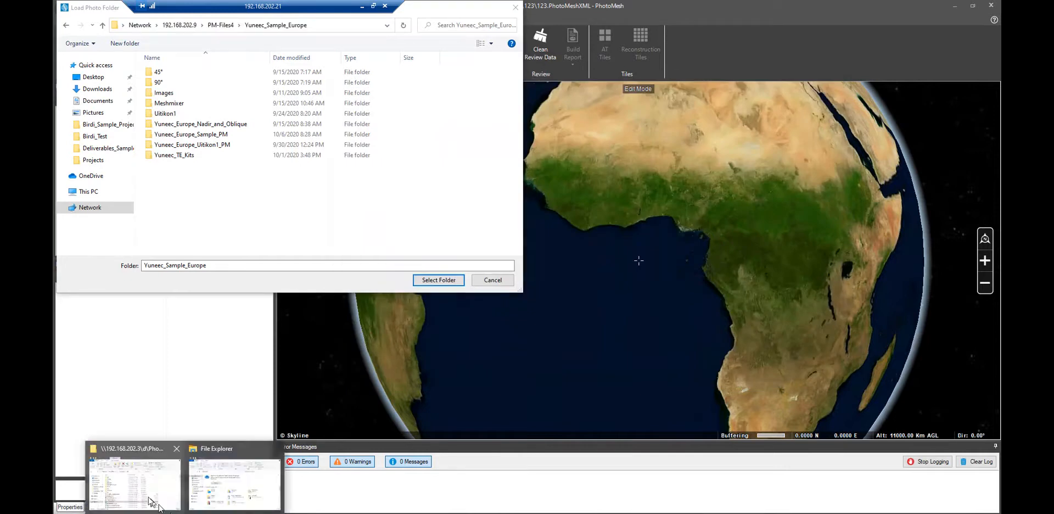
left_click(239, 483)
left_click(574, 181)
key("ctrl+v")
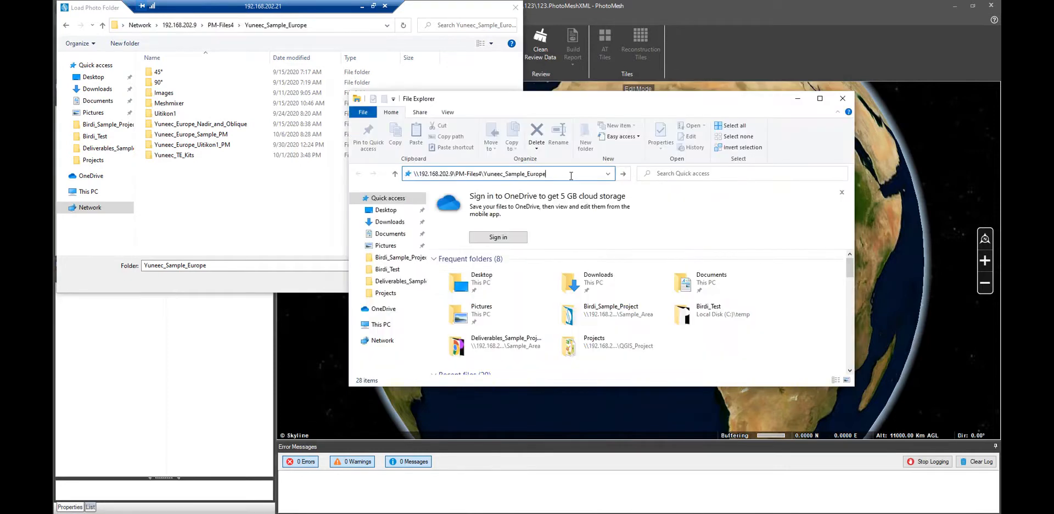
key("Return")
- Look into the 45° and 90° folders in File Explorer and return to the photo folder selection
double_click(452, 205)
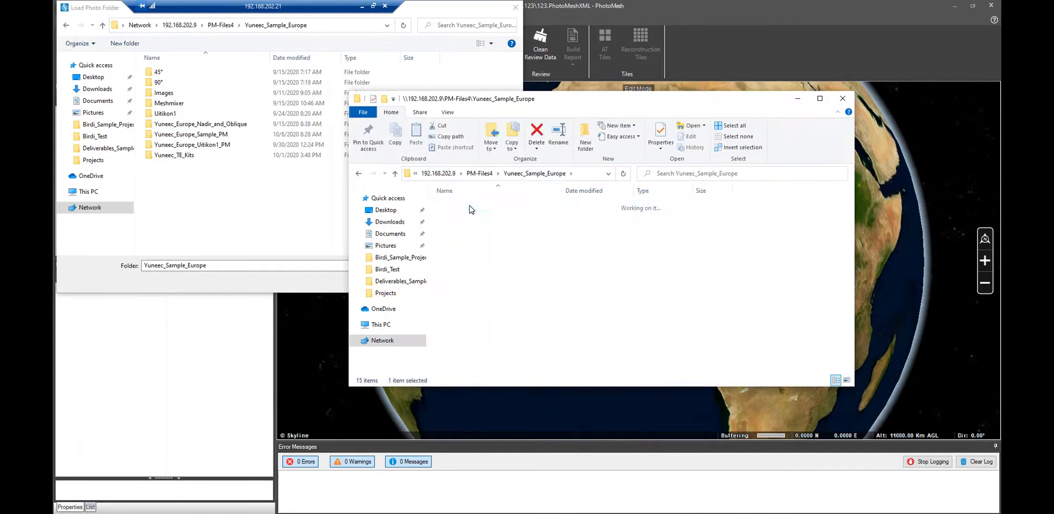
left_click(508, 174)
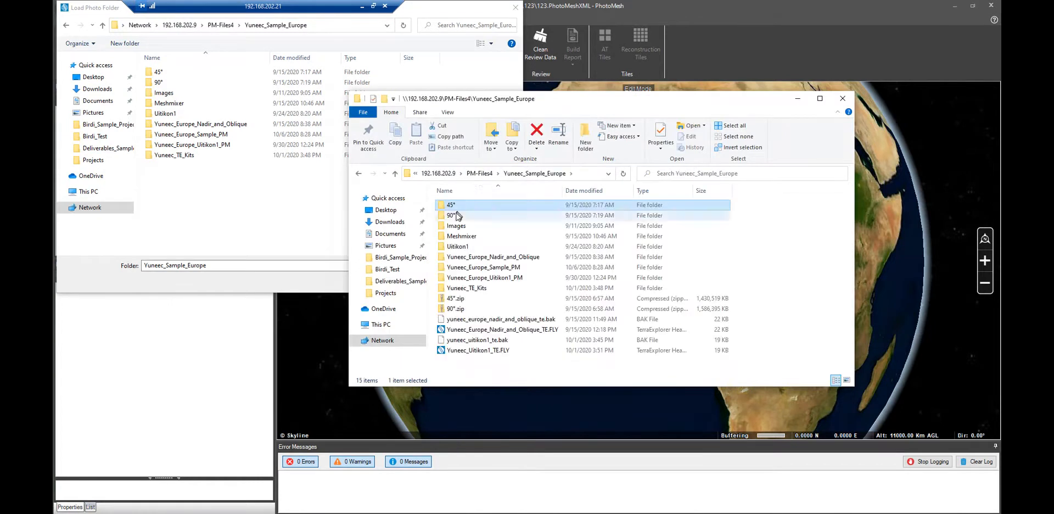
double_click(454, 215)
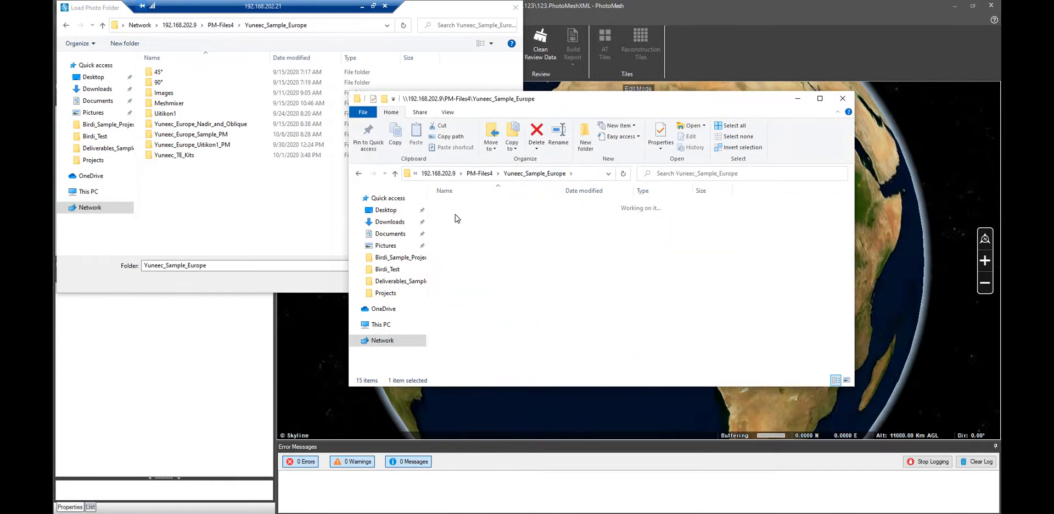
left_click(798, 98)
- Load the photos from the 45° and 90° folders as a separate collection for each folder
left_click(189, 73)
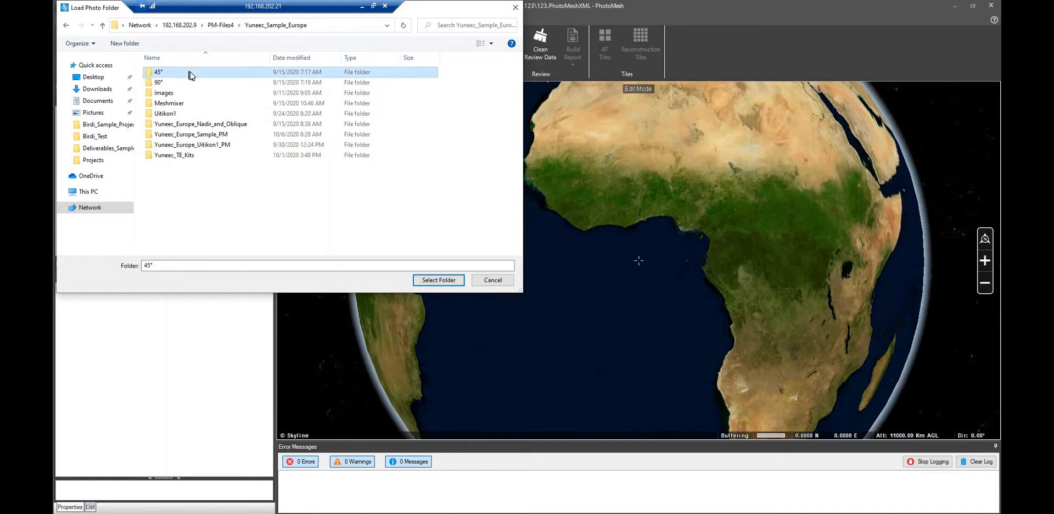
left_click(181, 84, "ctrl")
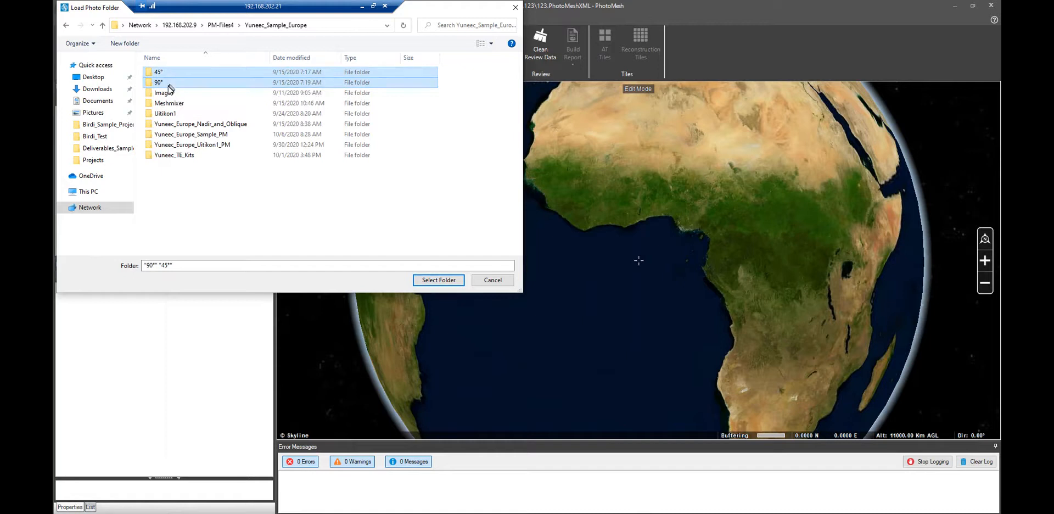
left_click(434, 281)
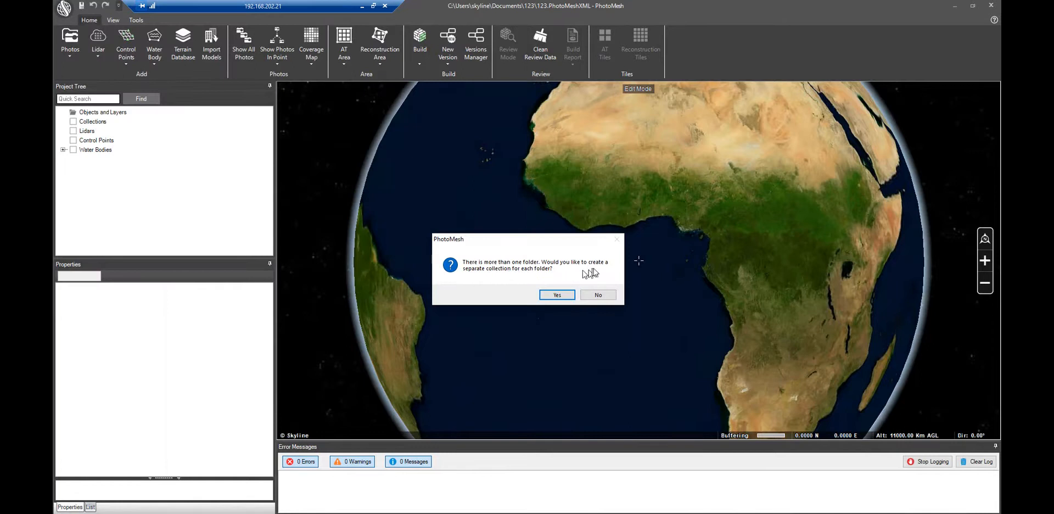
left_click(571, 295)
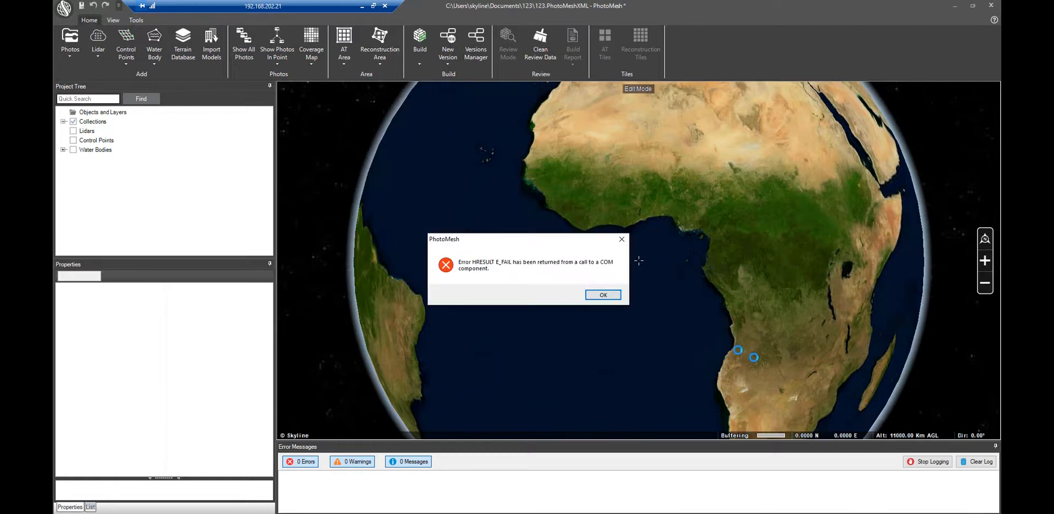
left_click(604, 295)
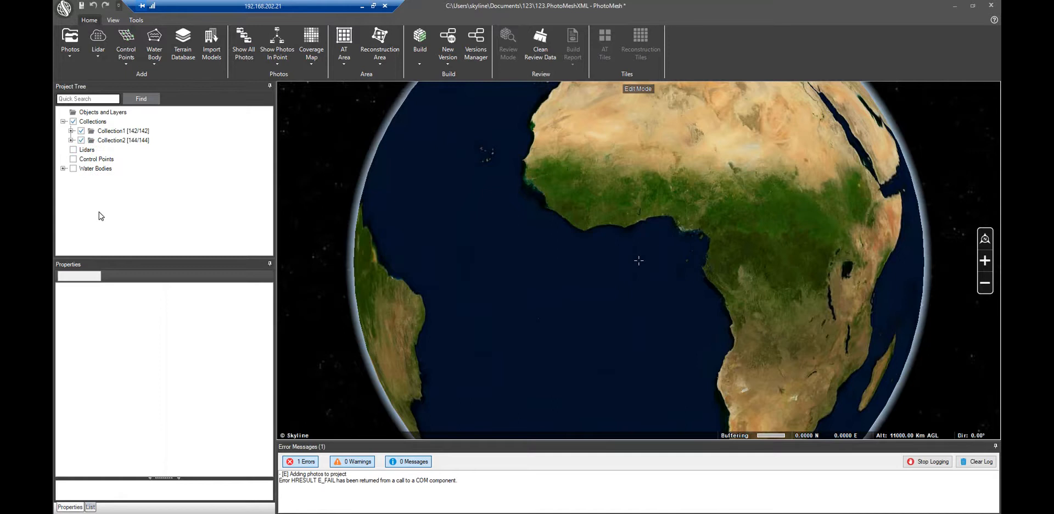
- Jump to the photo YUN_0156.JPG of Collection2 in the 3D view and clear the error log
left_click(70, 140)
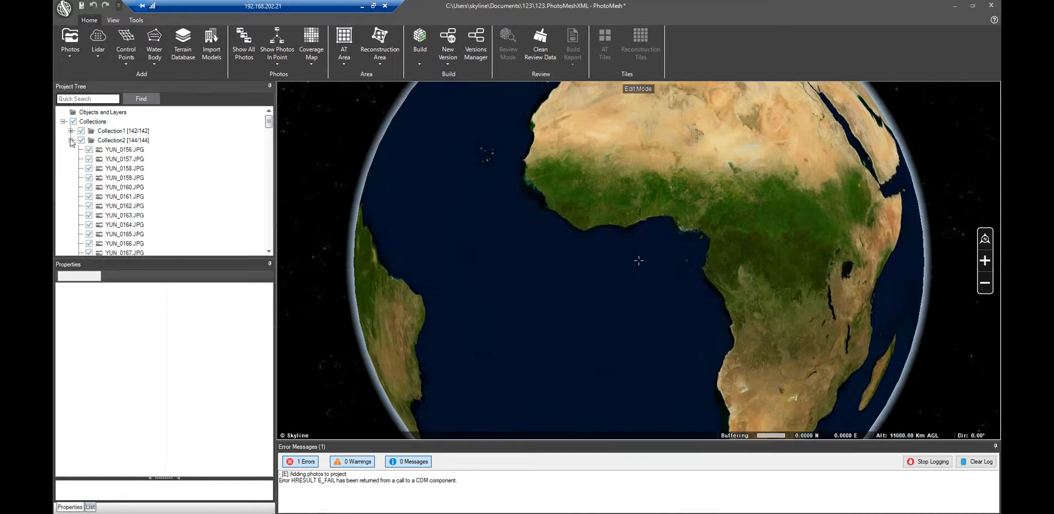
right_click(122, 150)
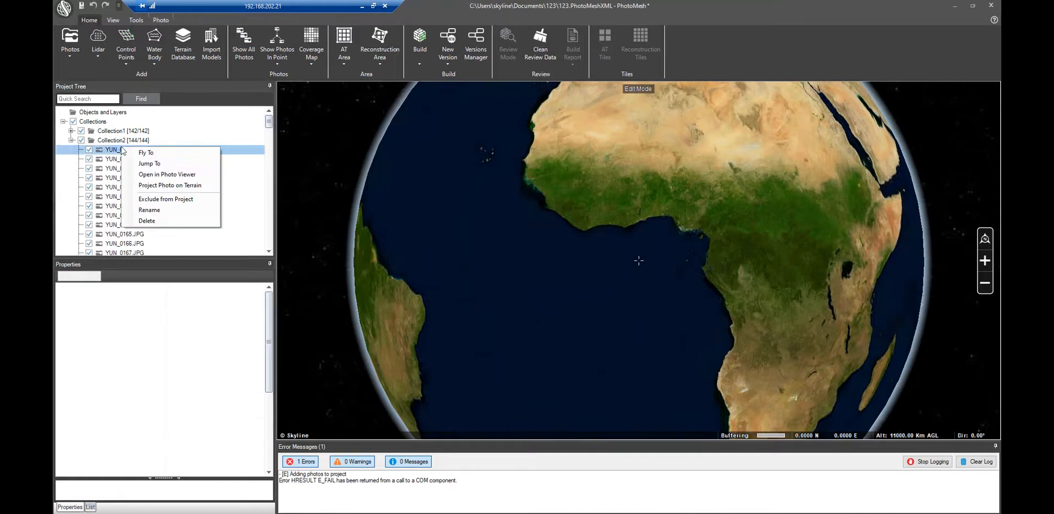
left_click(148, 163)
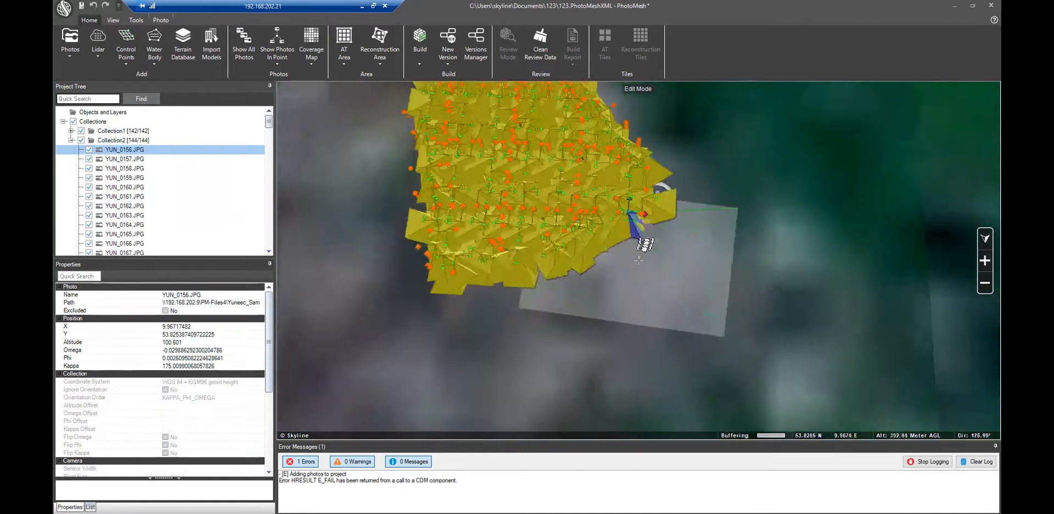
middle_click_drag(634, 331, 640, 162)
scroll(642, 176, "down", 4)
left_click(976, 460)
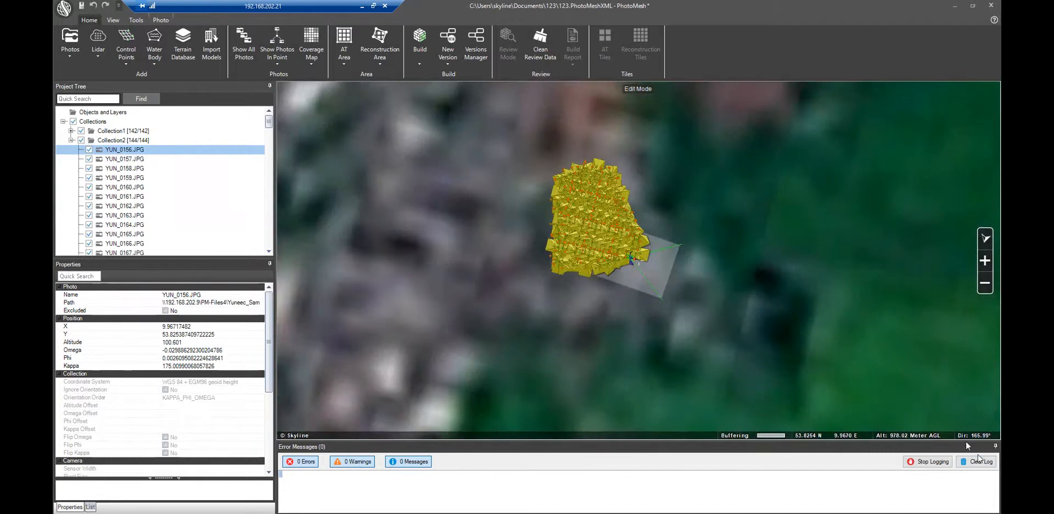
left_click_drag(750, 199, 761, 223)
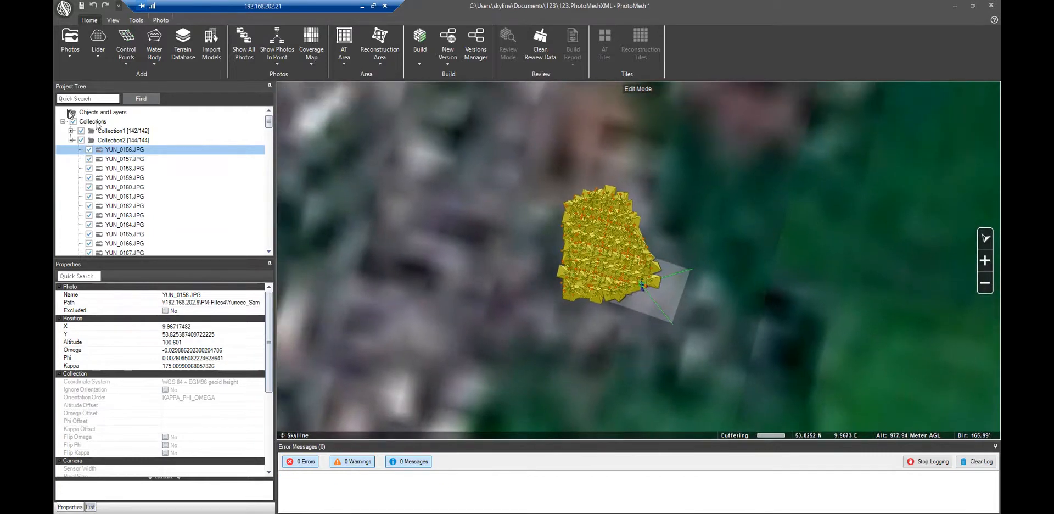
- Collapse Collection2 and review the photo list of Collection1
left_click(71, 140)
left_click(70, 131)
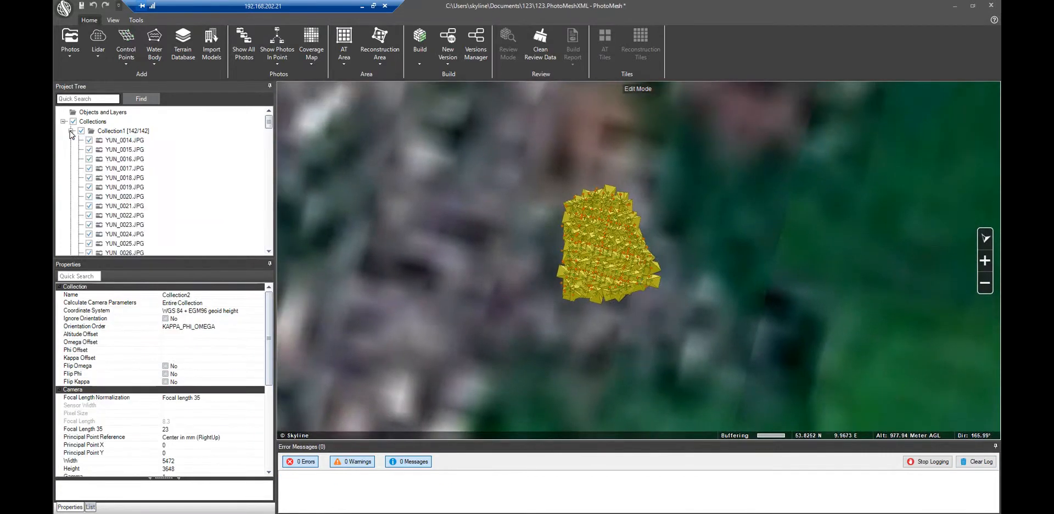
left_click(71, 131)
scroll(502, 224, "up", 3)
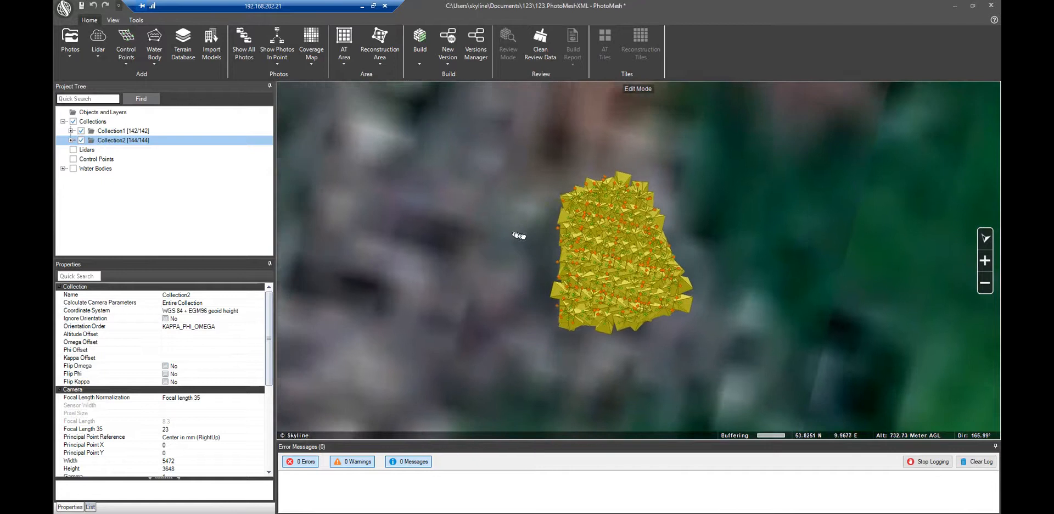
- Set the photo symbol size to 5 and inspect the camera positions from an oblique view
left_click(345, 59)
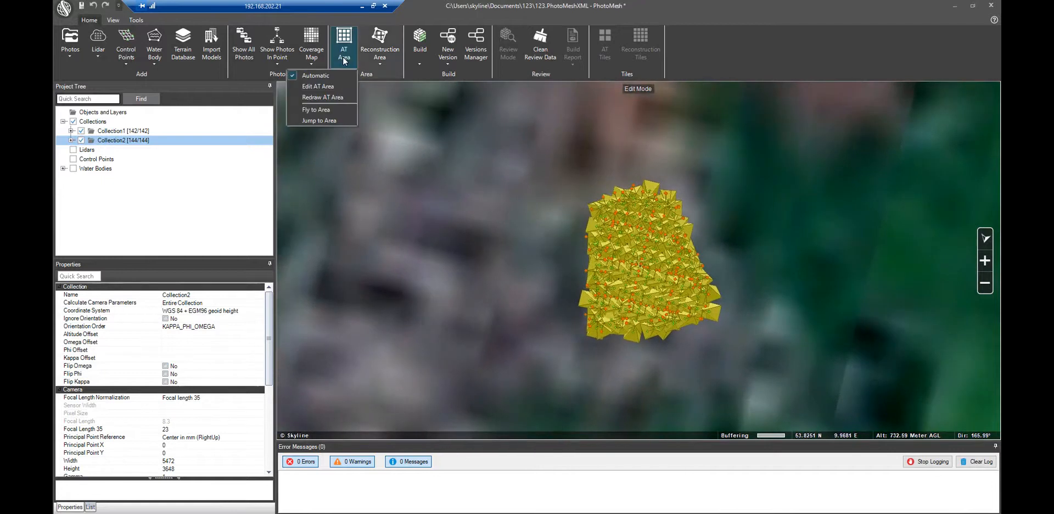
left_click(112, 19)
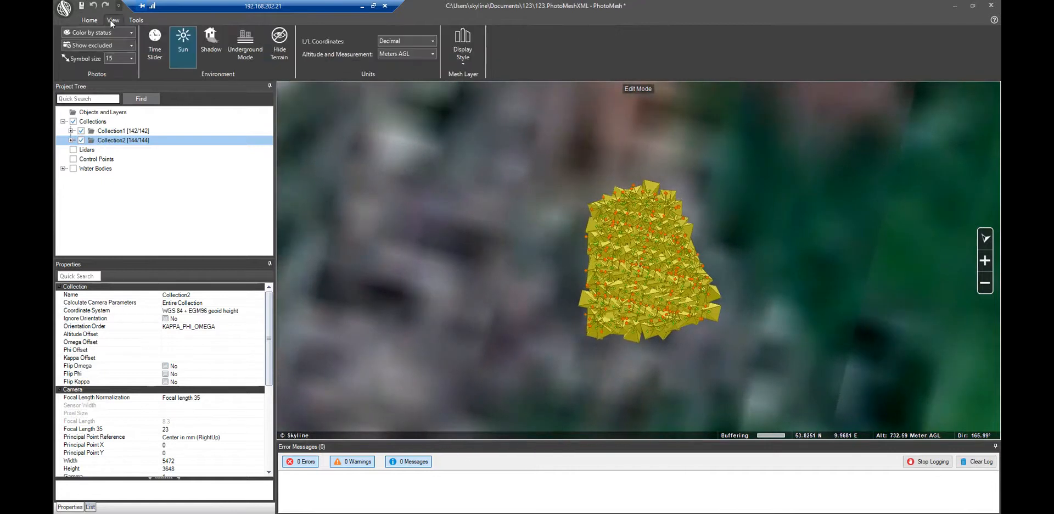
left_click(131, 59)
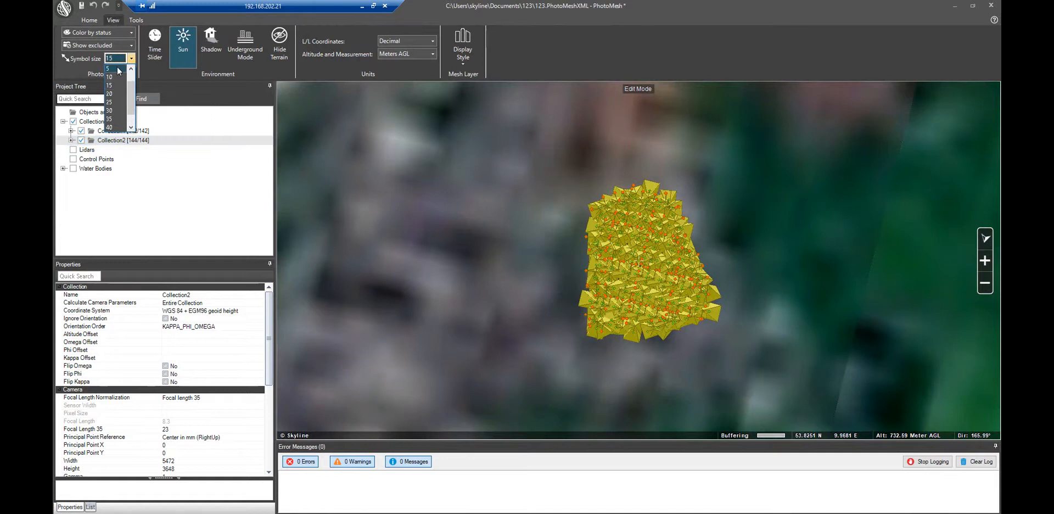
left_click(117, 68)
scroll(576, 259, "up", 5)
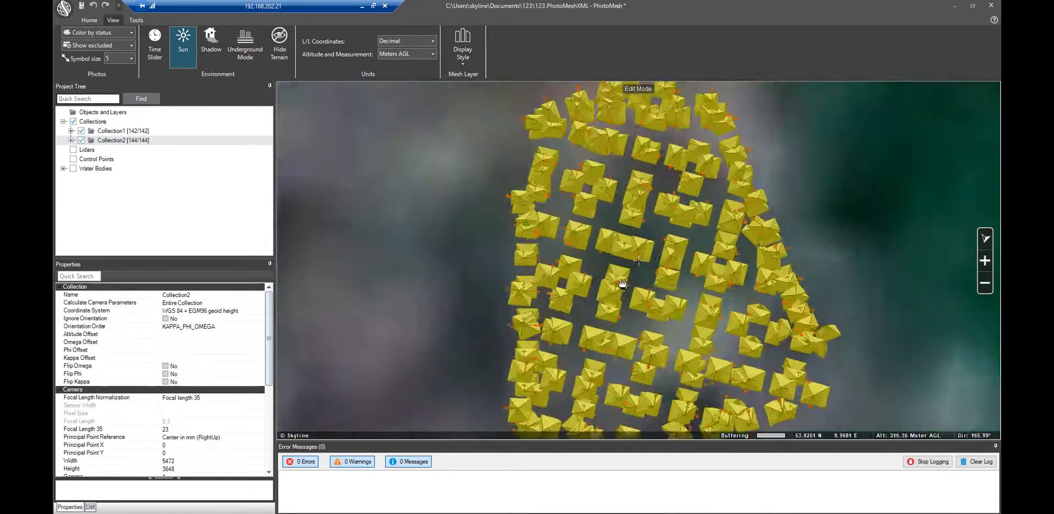
mouse_move(624, 287)
middle_mouse_down()
mouse_move(619, 426)
mouse_move(619, 275)
middle_mouse_up()
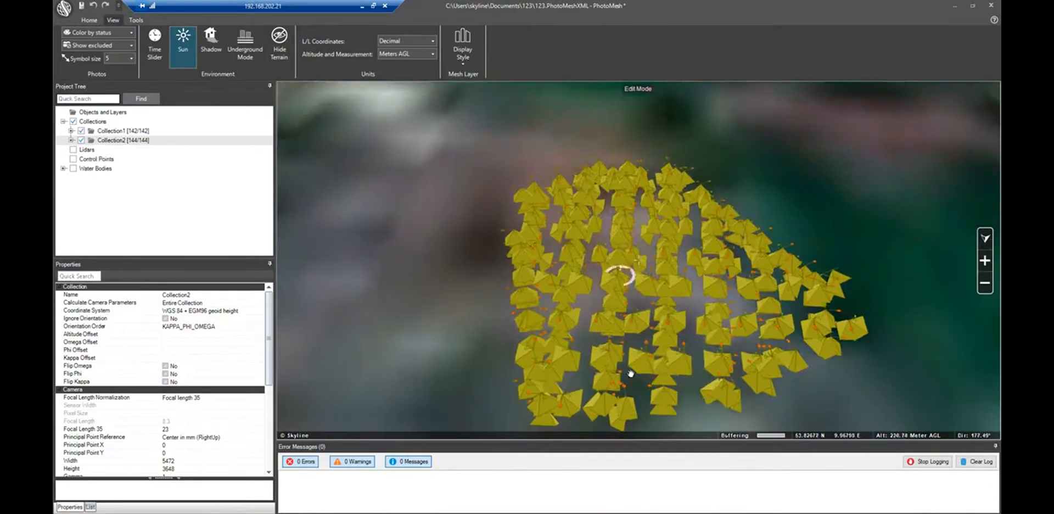
- Show Collection1 and Collection2 one at a time in the 3D view to compare their camera positions, and restore both
left_click(81, 140)
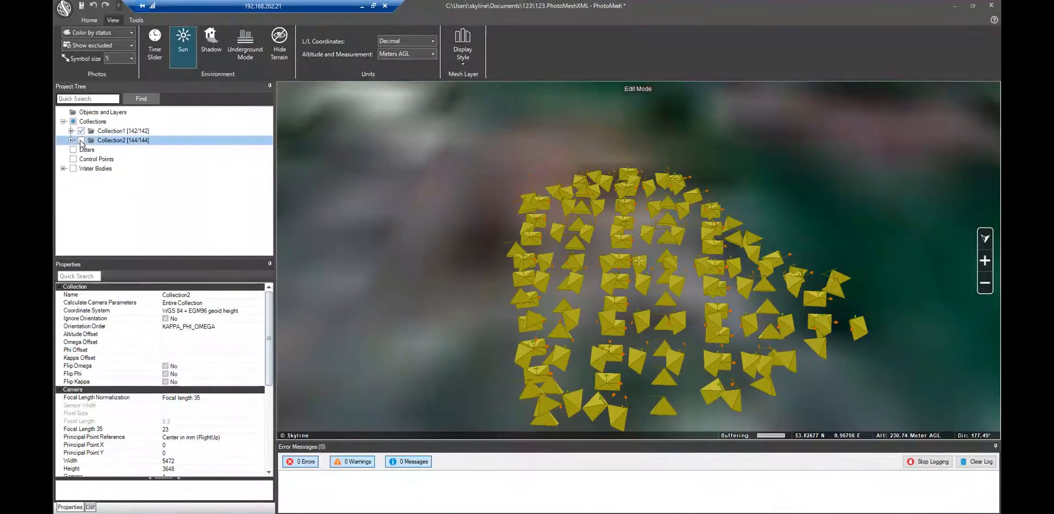
middle_click_drag(499, 286, 477, 308)
left_click(81, 131)
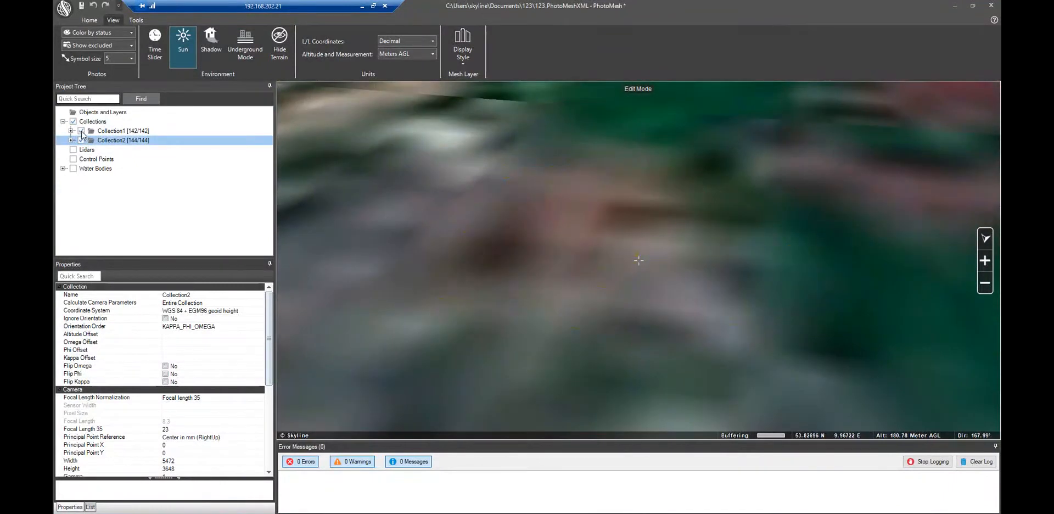
left_click(82, 140)
middle_click_drag(583, 301, 585, 136)
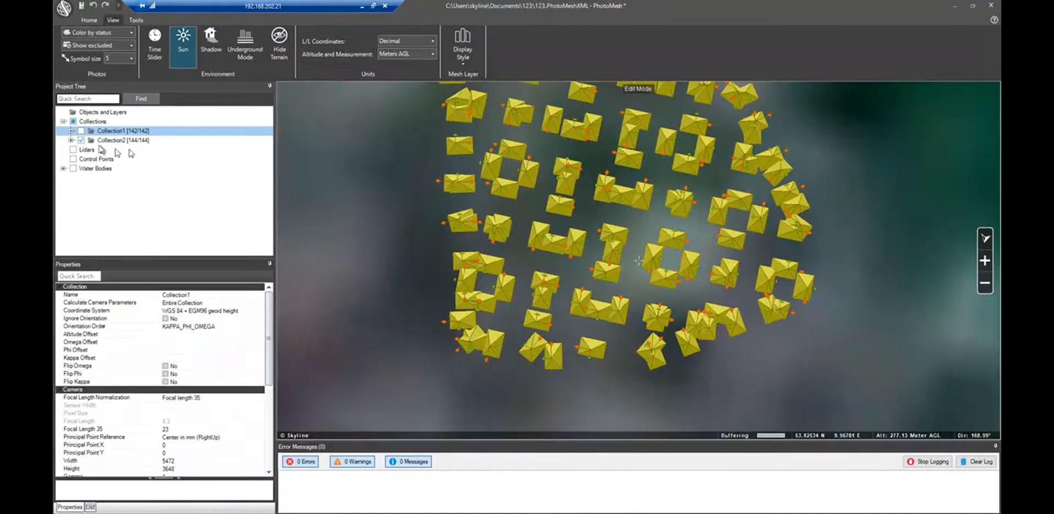
scroll(423, 261, "down", 5)
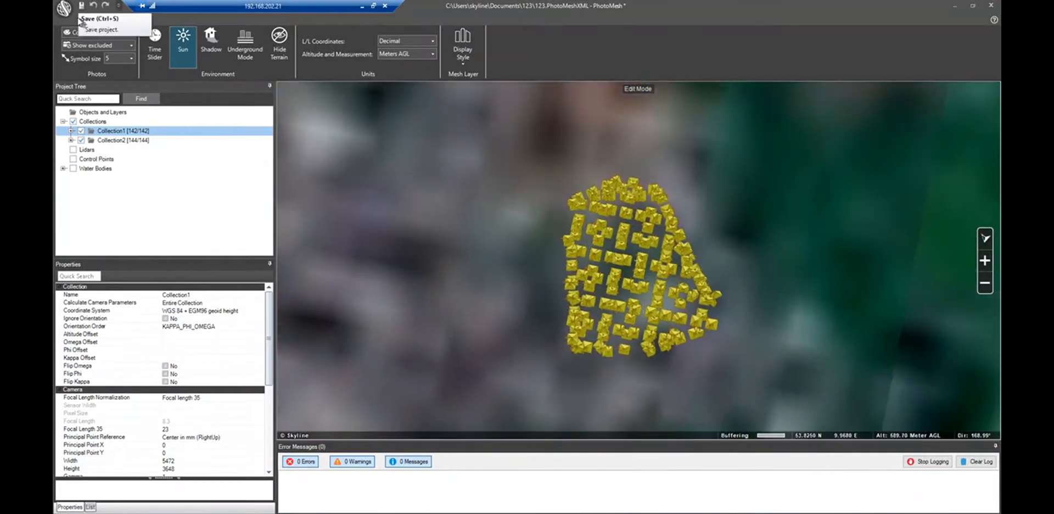
- Redraw the AT area as a four-sided polygon enclosing all the photo positions
left_click(89, 20)
left_click(344, 65)
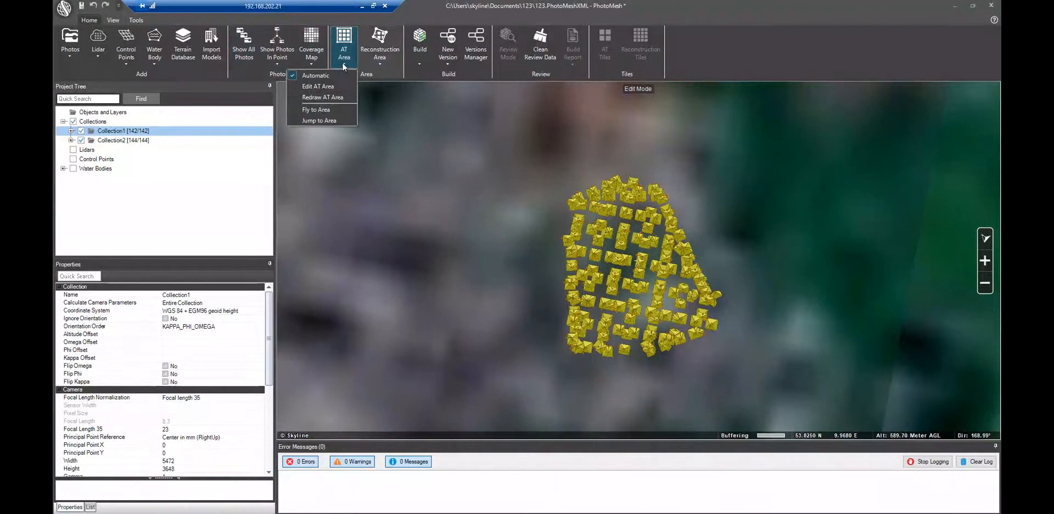
left_click(323, 97)
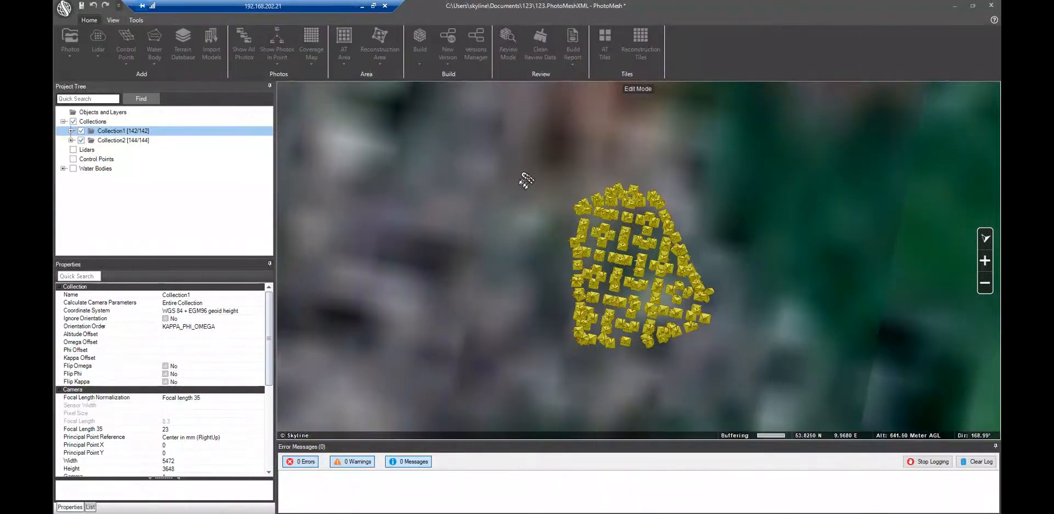
left_click(517, 183)
left_click(685, 150)
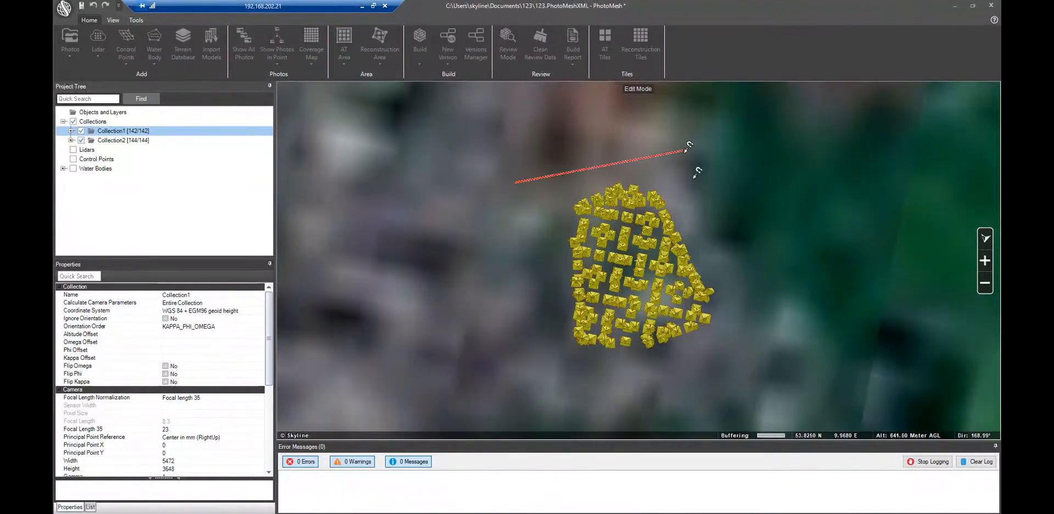
left_click(763, 346)
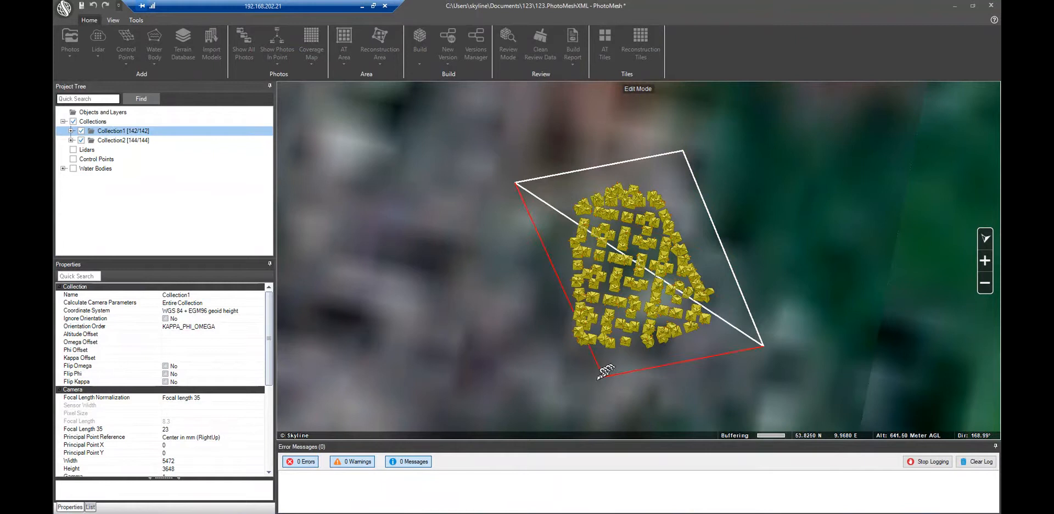
left_click(552, 395)
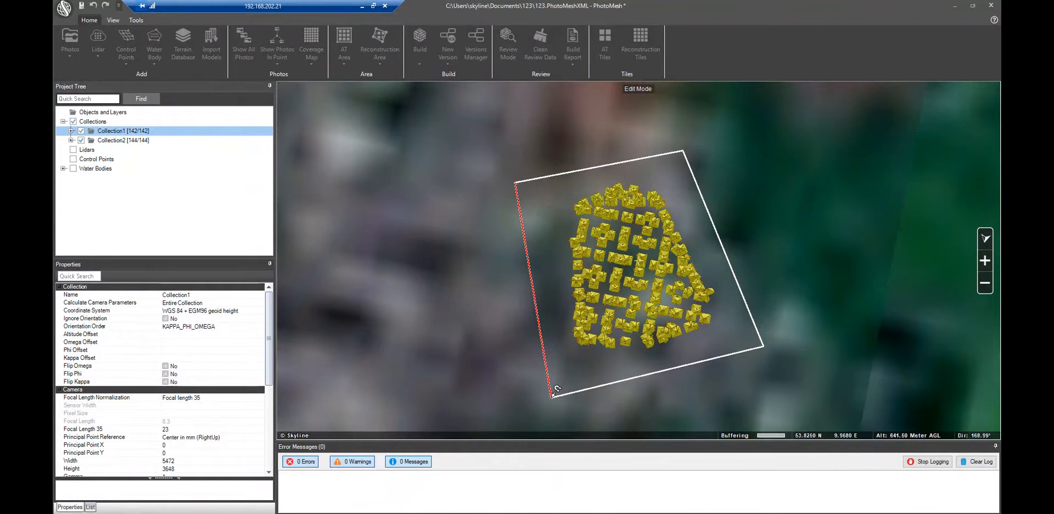
right_click(554, 393)
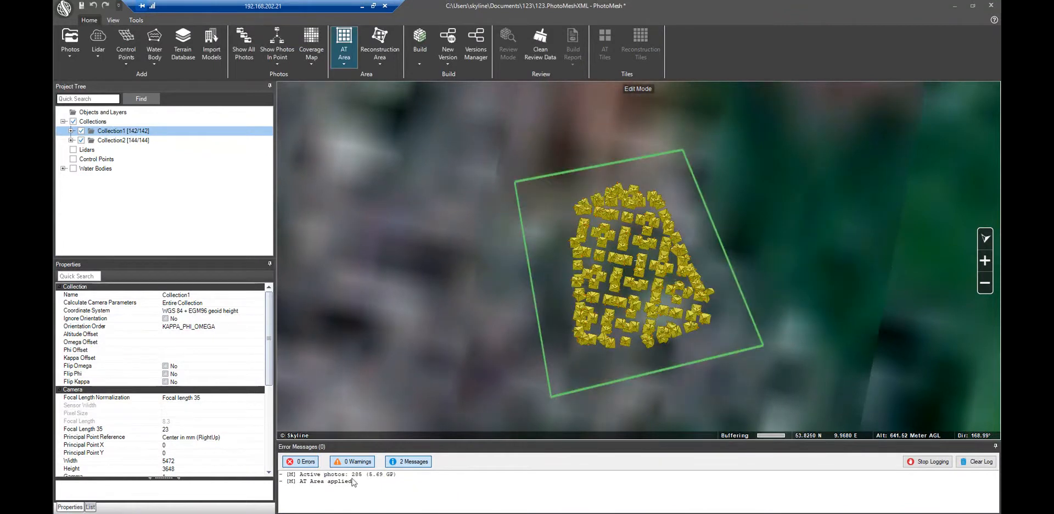
- Read the active photo count in the message log and select YUN_0155.JPG to view its ground footprint
left_click_drag(344, 474, 440, 471)
left_click(595, 343)
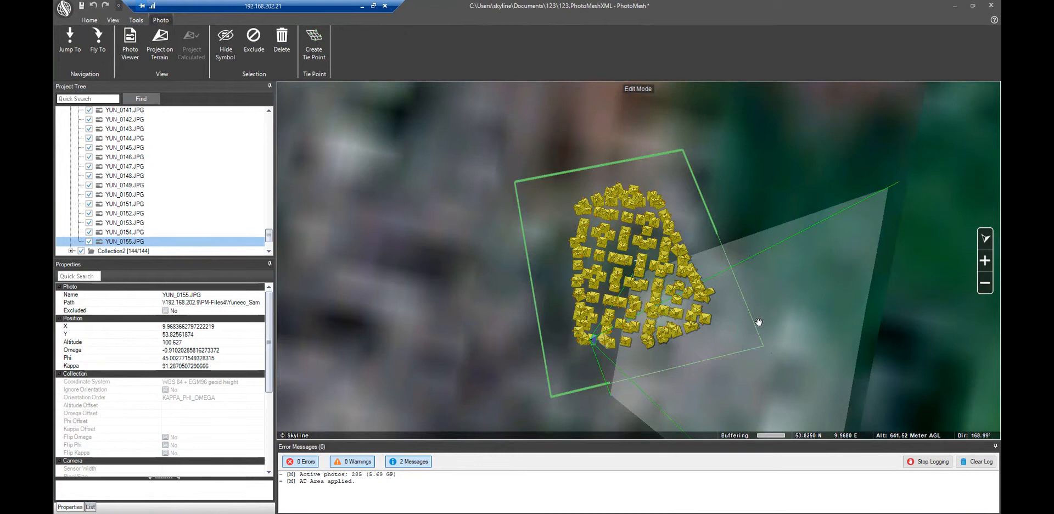
- Redraw the AT area as a very small four-sided polygon in the middle of the photo block
left_click(89, 20)
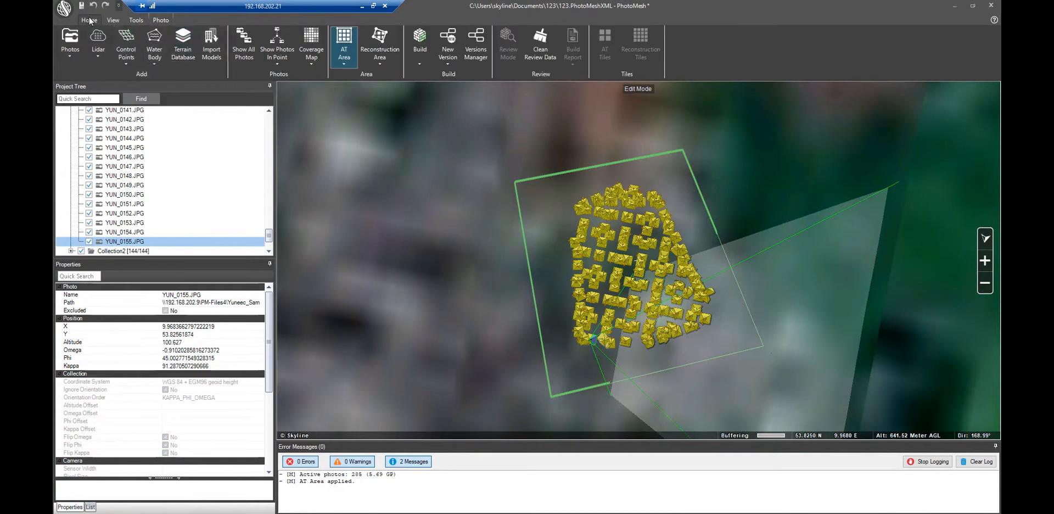
left_click(343, 62)
left_click(321, 97)
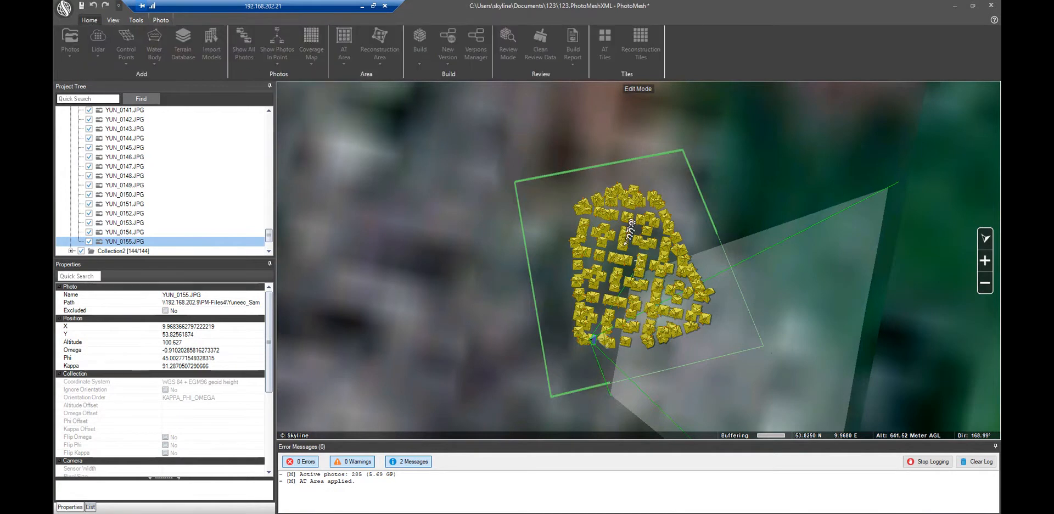
left_click(611, 251)
left_click(631, 249)
left_click(636, 263)
left_click(611, 269)
right_click(611, 270)
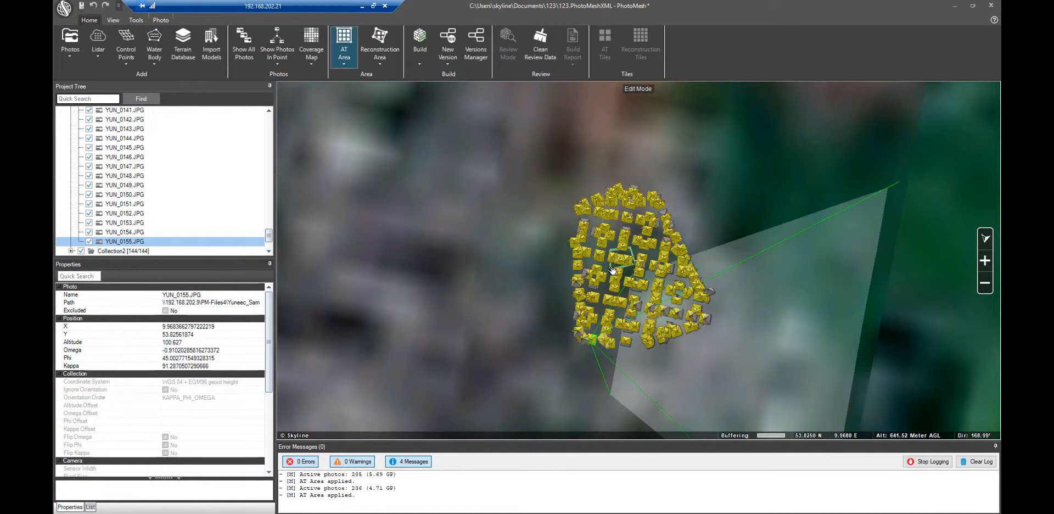
- Inspect how the photos relate to the small AT area by viewing the footprints of YUN_0137.JPG, YUN_0073.JPG and YUN_0254.JPG
scroll(502, 252, "up", 5)
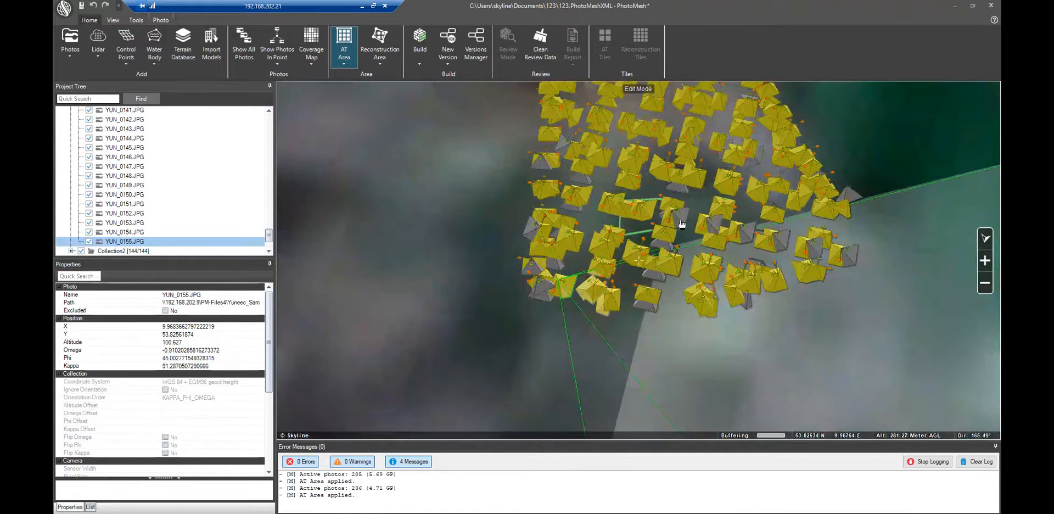
left_click(681, 220)
middle_click_drag(649, 301, 622, 400)
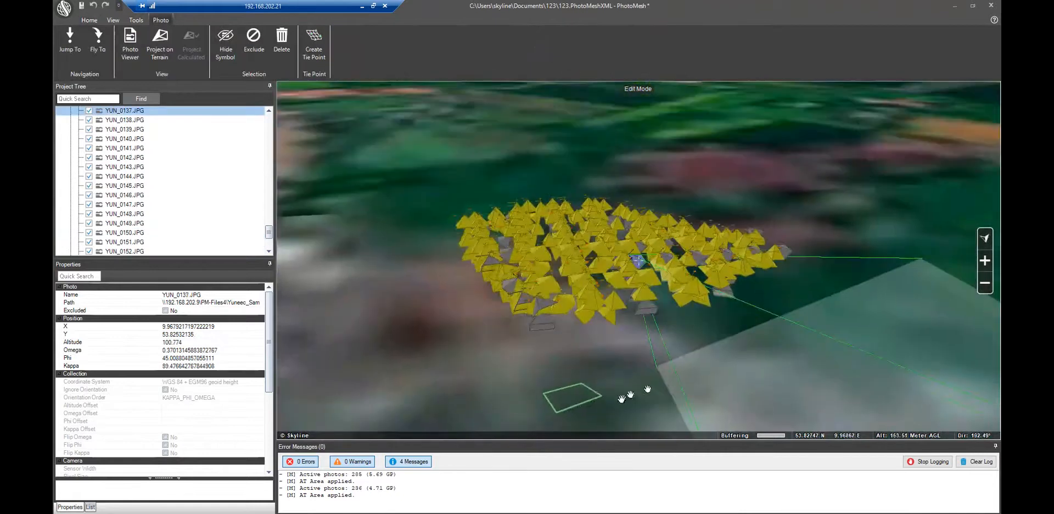
left_click_drag(599, 392, 606, 357)
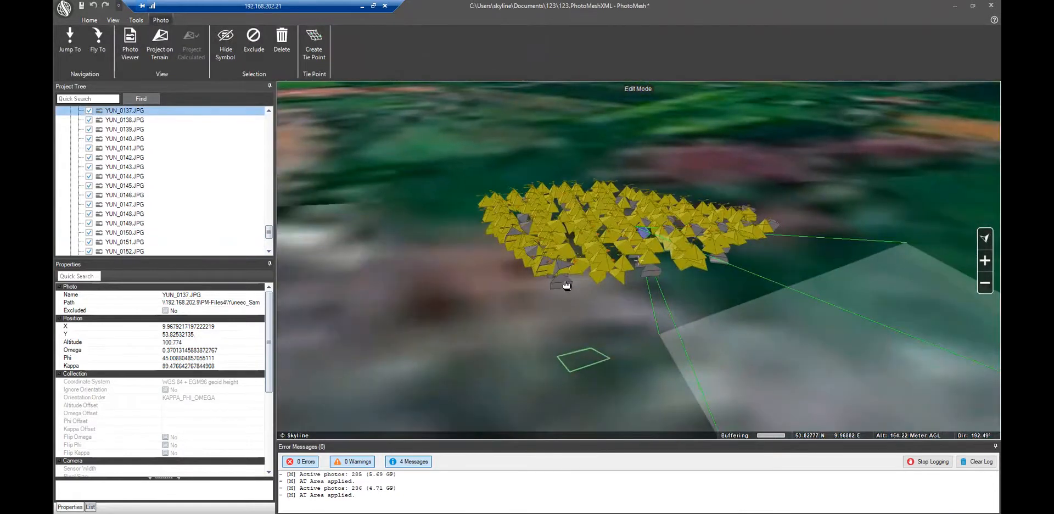
left_click(566, 284)
middle_click_drag(602, 381, 673, 370)
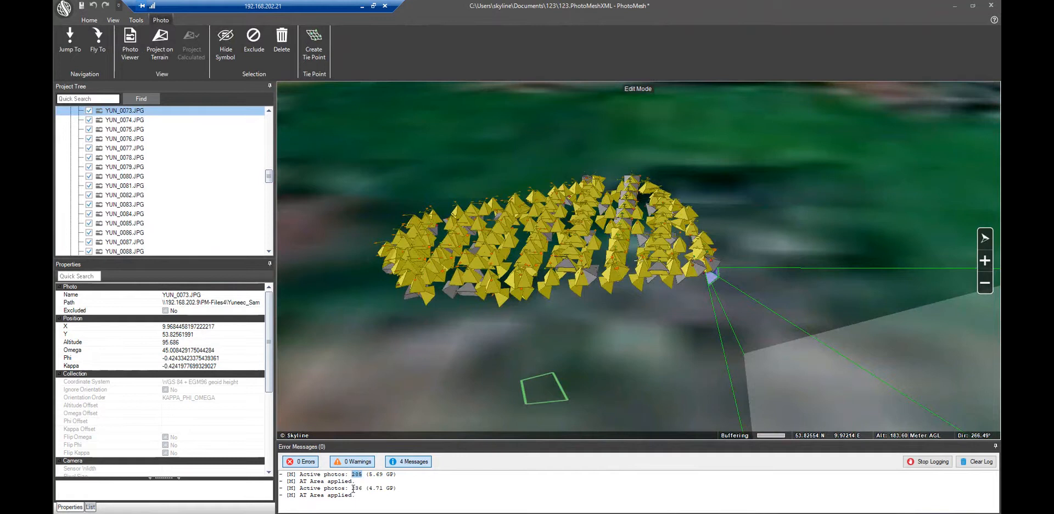
left_click_drag(478, 363, 520, 285)
left_click(512, 289)
left_click(515, 203)
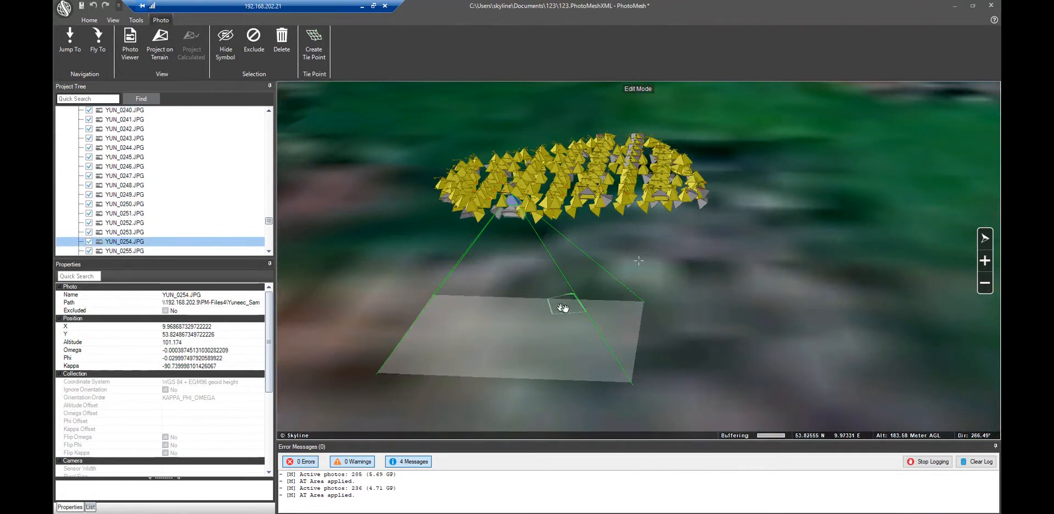
- Orient the 3D view to north and redraw the AT area as a four-sided polygon around all the photos
middle_click_drag(559, 308, 530, 286)
scroll(531, 286, "down", 5)
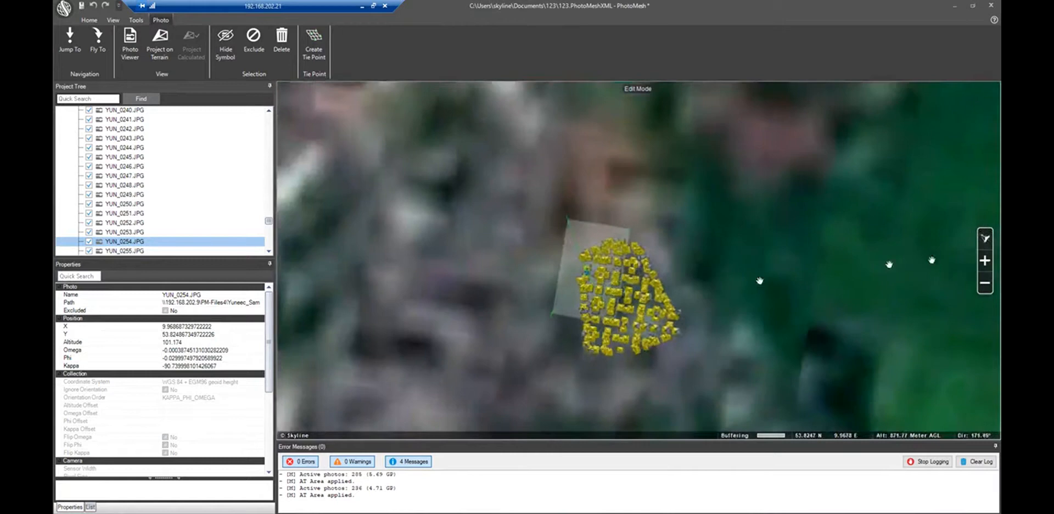
left_click(987, 239)
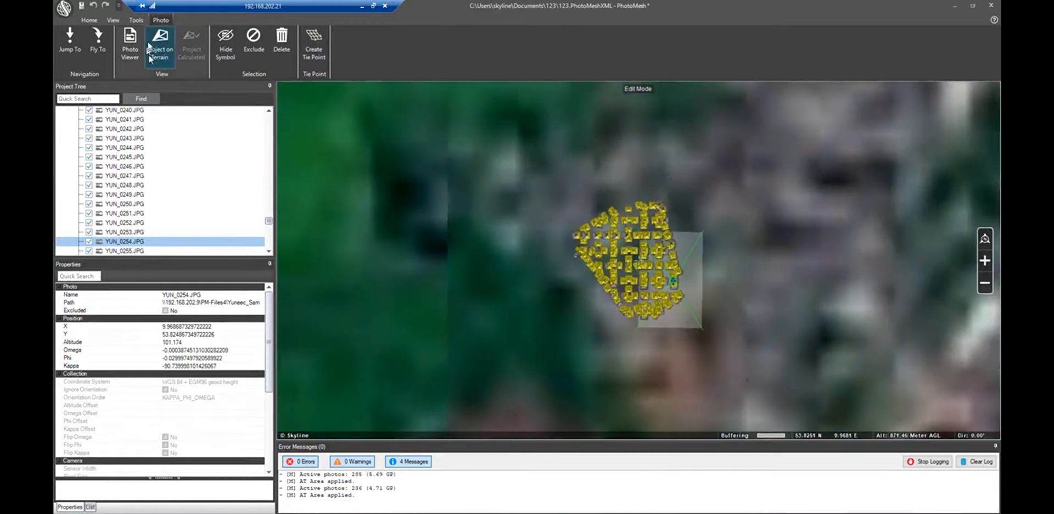
left_click(88, 23)
left_click(344, 55)
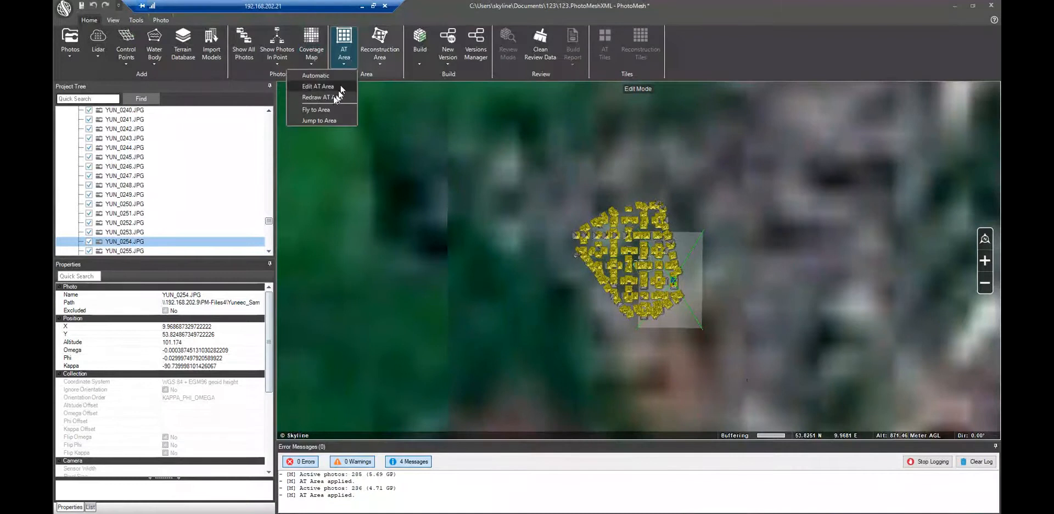
left_click(328, 96)
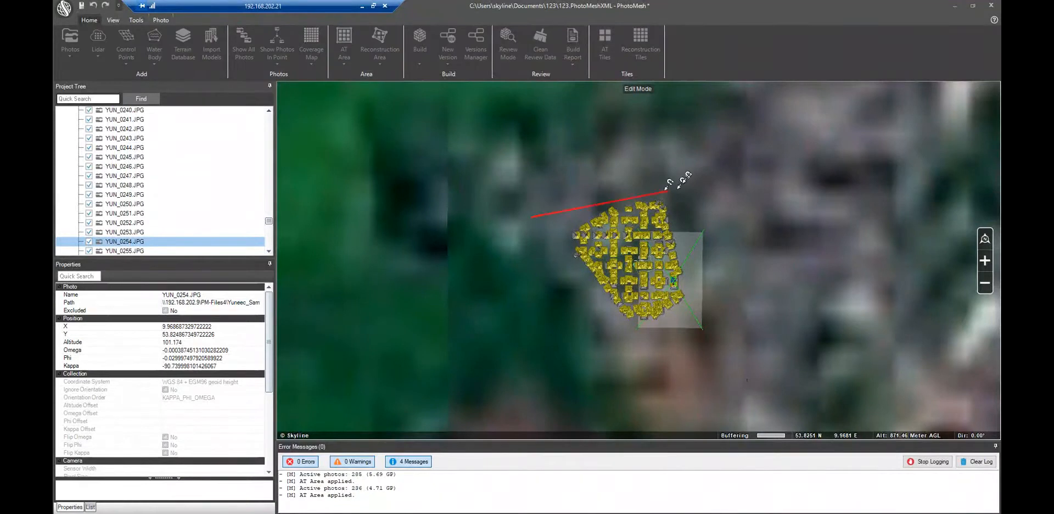
left_click(680, 164)
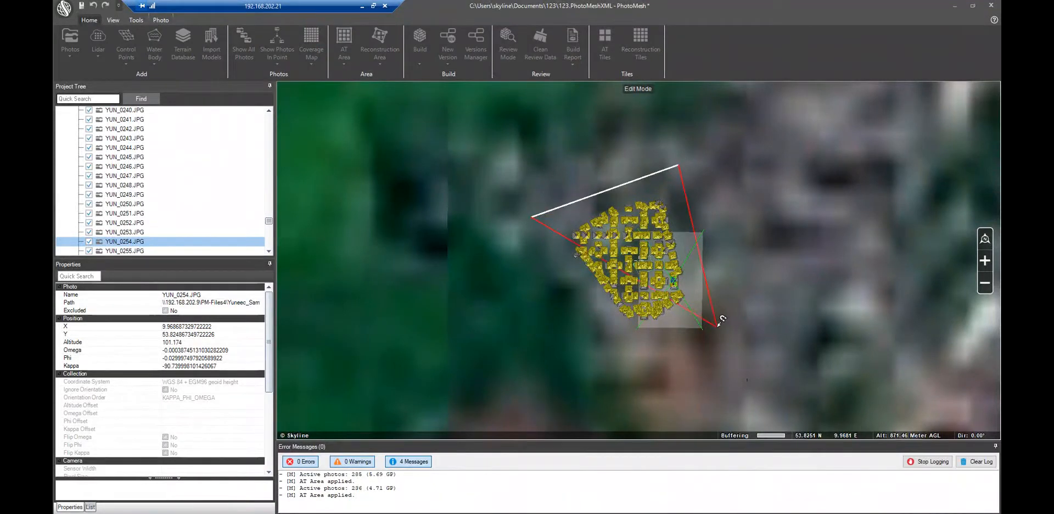
left_click(717, 327)
left_click(622, 369)
right_click(622, 369)
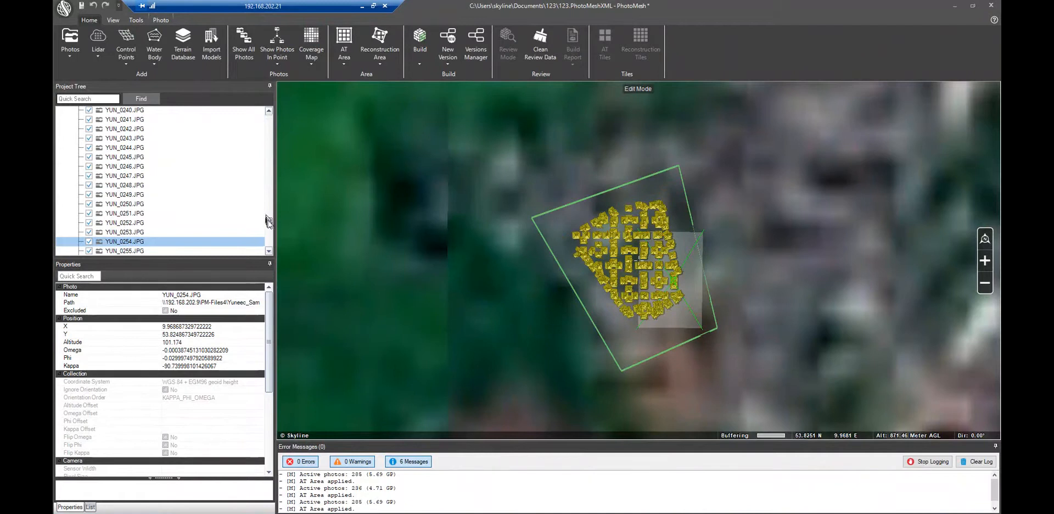
- Collapse the photo lists of Collection1 and Collection2 in the project tree
left_click_drag(269, 221, 268, 117)
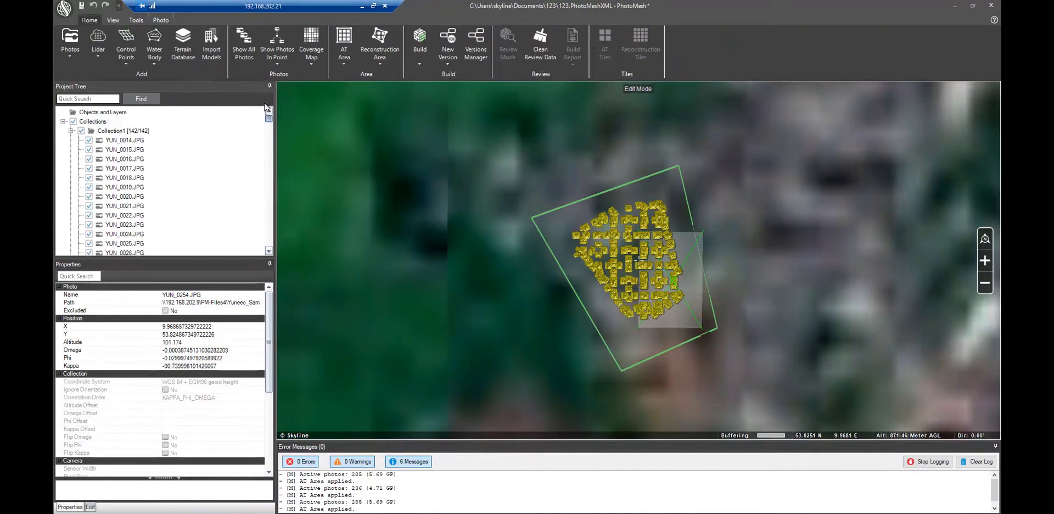
left_click(71, 130)
left_click(70, 141)
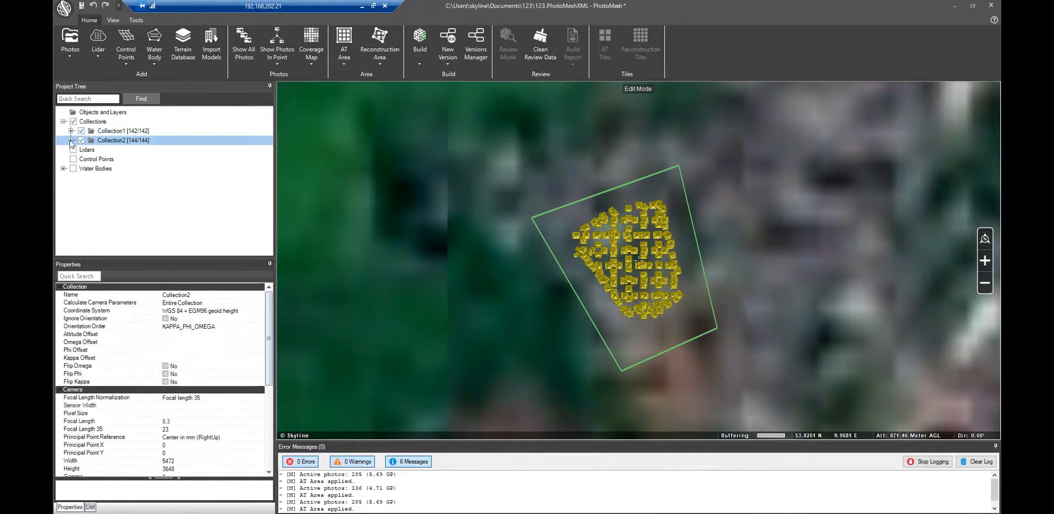
- Examine the AT area boundary around the photos and the available coverage map options
scroll(528, 236, "up", 3)
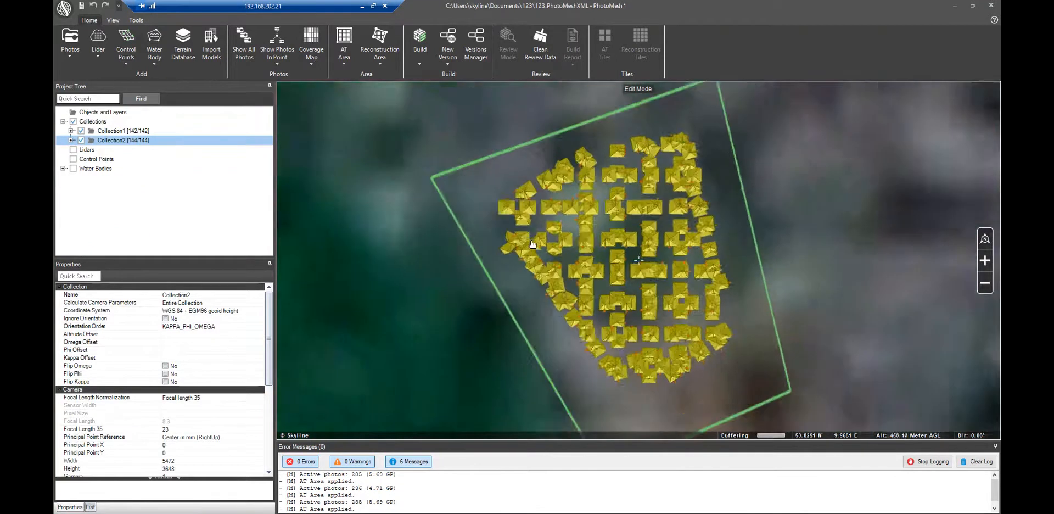
scroll(532, 240, "down", 3)
scroll(525, 254, "up", 1)
left_click_drag(525, 253, 538, 272)
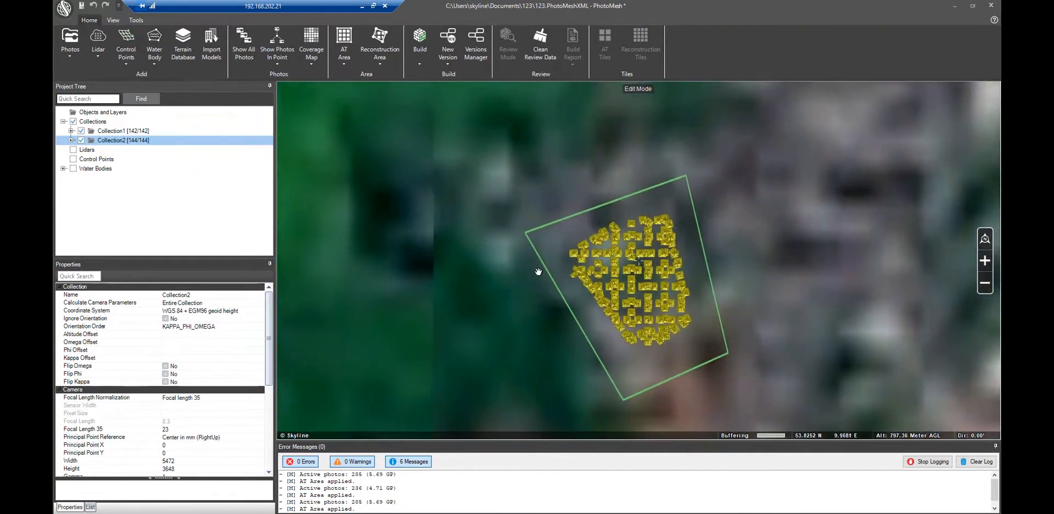
left_click(315, 58)
left_click(287, 75)
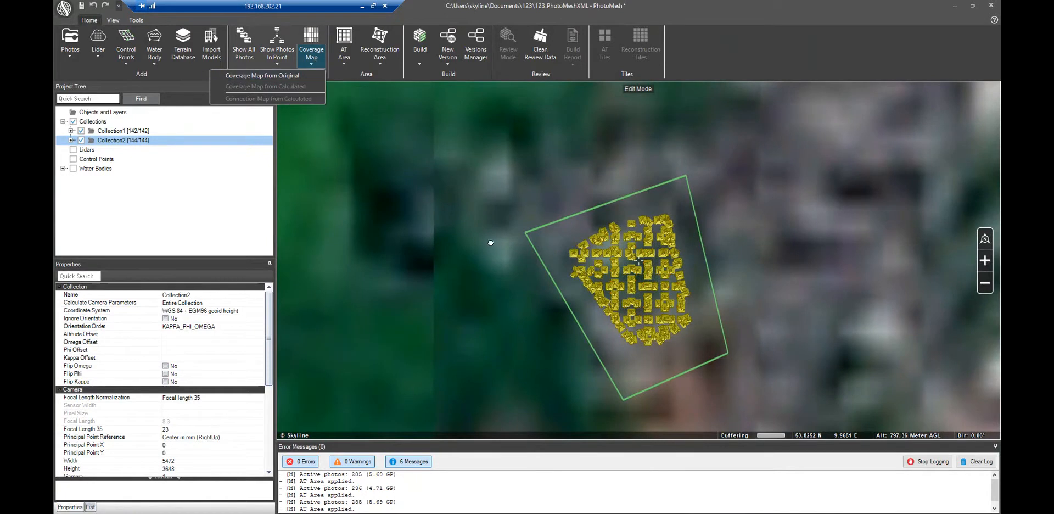
- Select YUN_0262.JPG and YUN_0105.JPG to compare their ground footprints, and collapse the Collection1 photo list
scroll(489, 240, "down", 8)
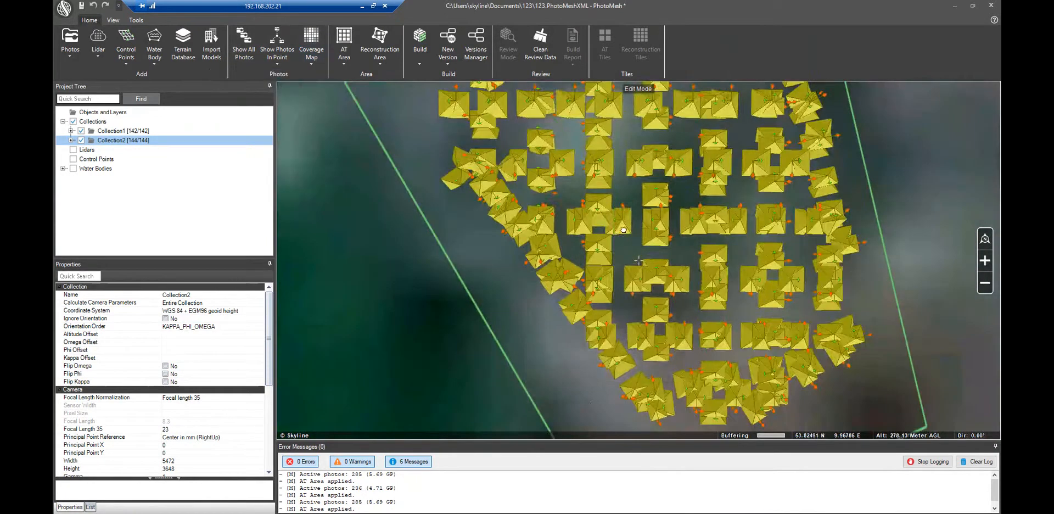
left_click(624, 229)
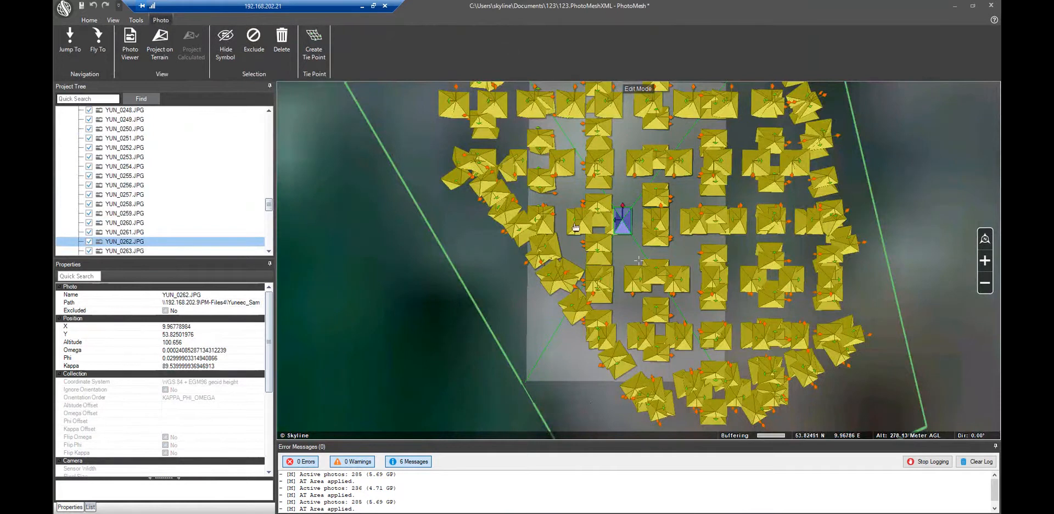
middle_click_drag(624, 229, 591, 263)
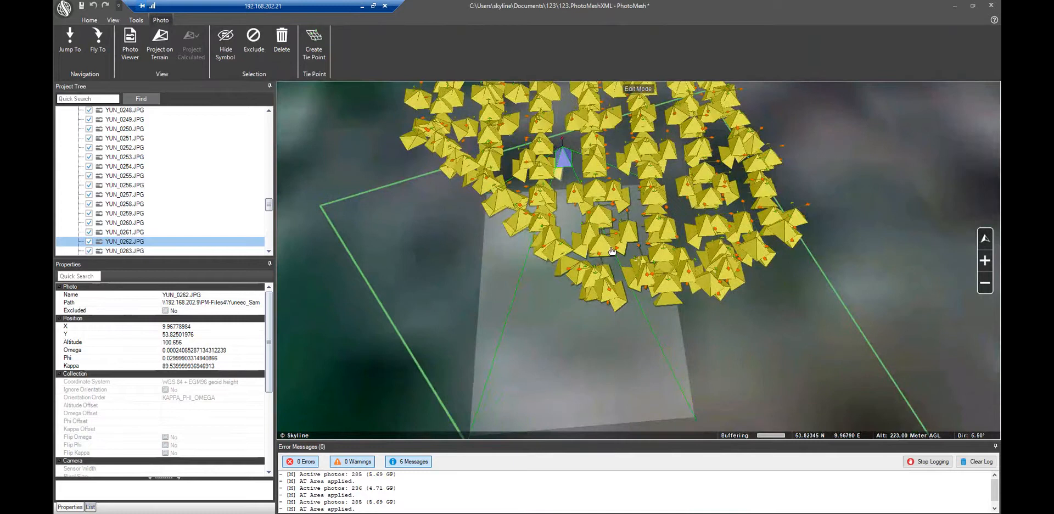
left_click(589, 208)
mouse_move(565, 331)
middle_mouse_down()
mouse_move(648, 392)
mouse_move(619, 413)
mouse_move(575, 407)
mouse_move(560, 413)
mouse_move(565, 422)
mouse_move(566, 319)
middle_mouse_up()
left_click_drag(268, 161, 268, 113)
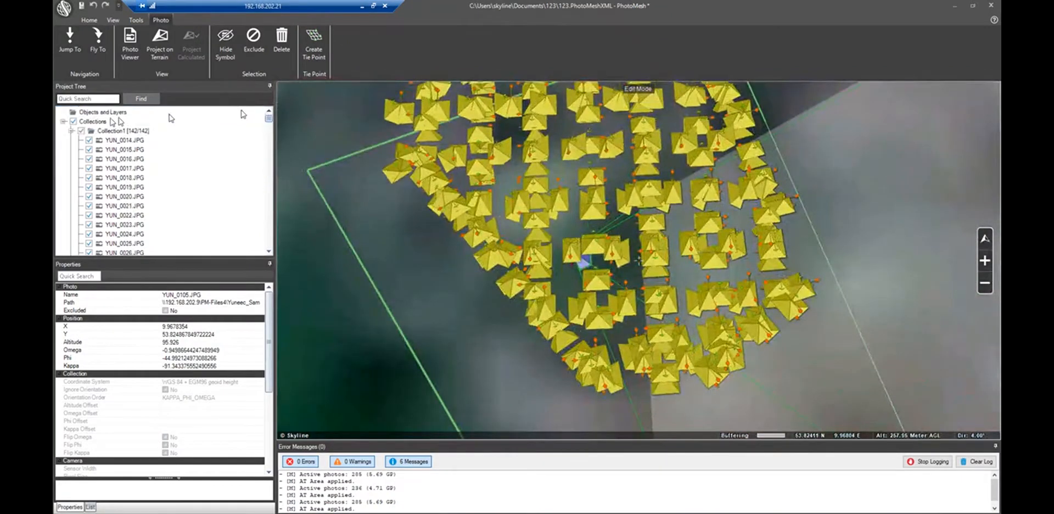
left_click(71, 131)
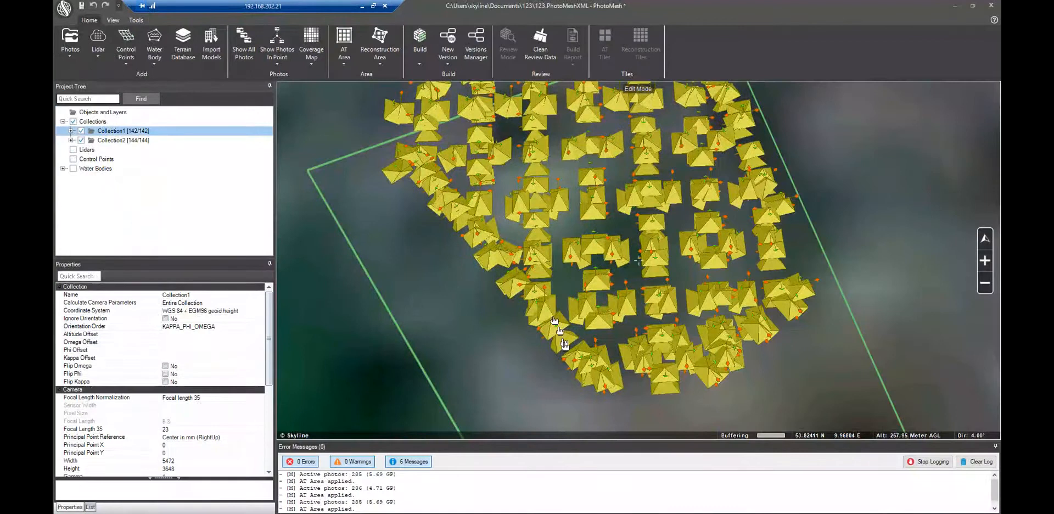
- Display the Coverage Map from Original and hide the photos of all collections
left_click_drag(565, 344, 506, 308)
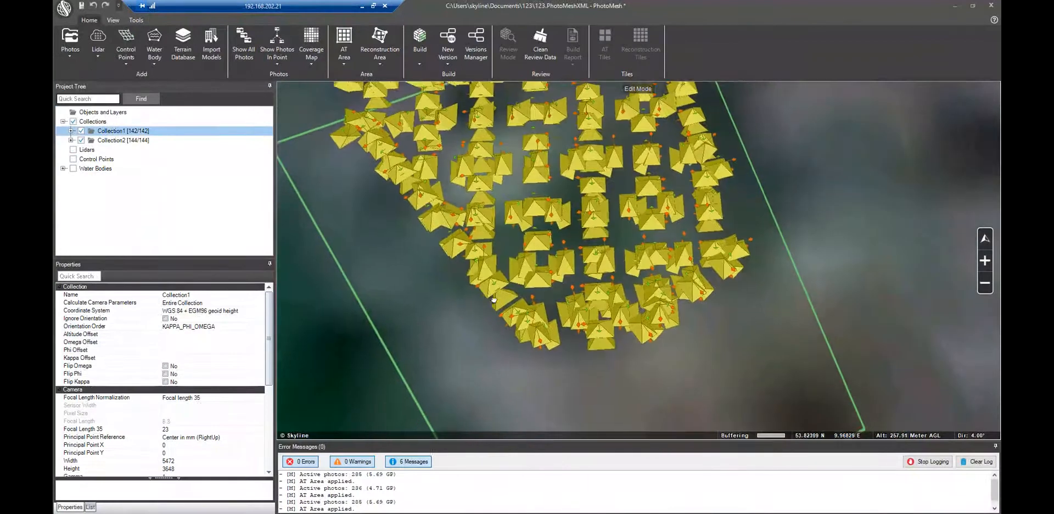
left_click(303, 61)
left_click(291, 73)
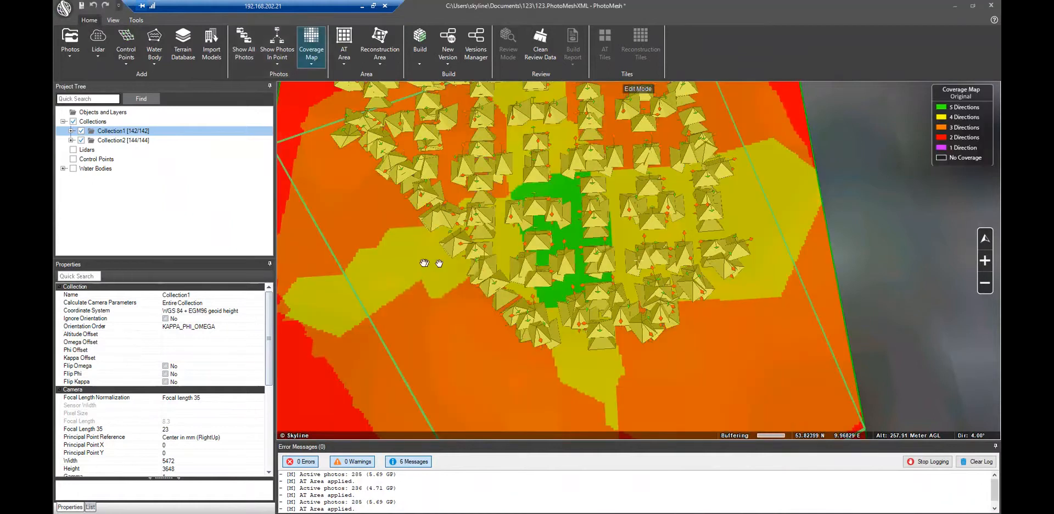
left_click(73, 122)
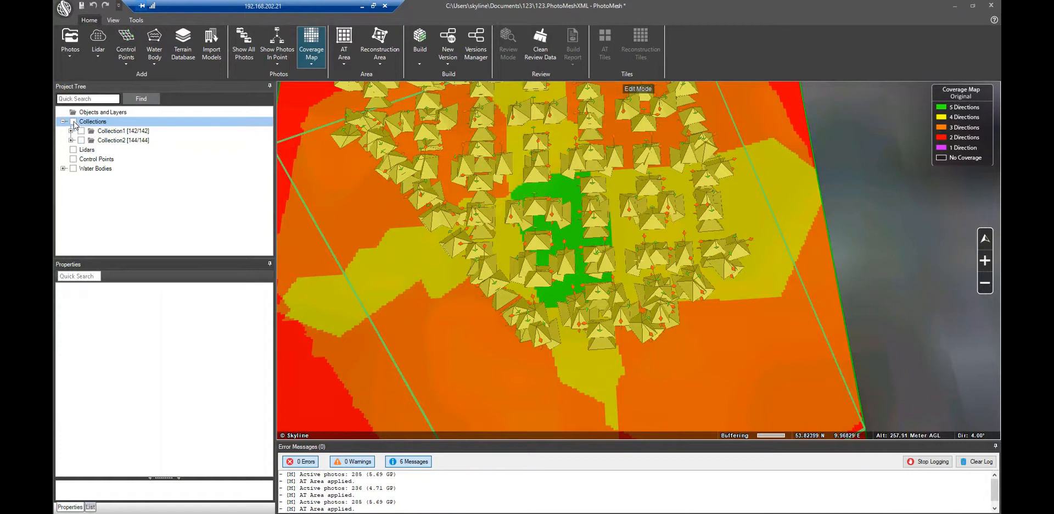
- Examine how many directions cover the AT area and its surroundings, and turn off the coverage map
middle_click_drag(543, 269, 522, 170)
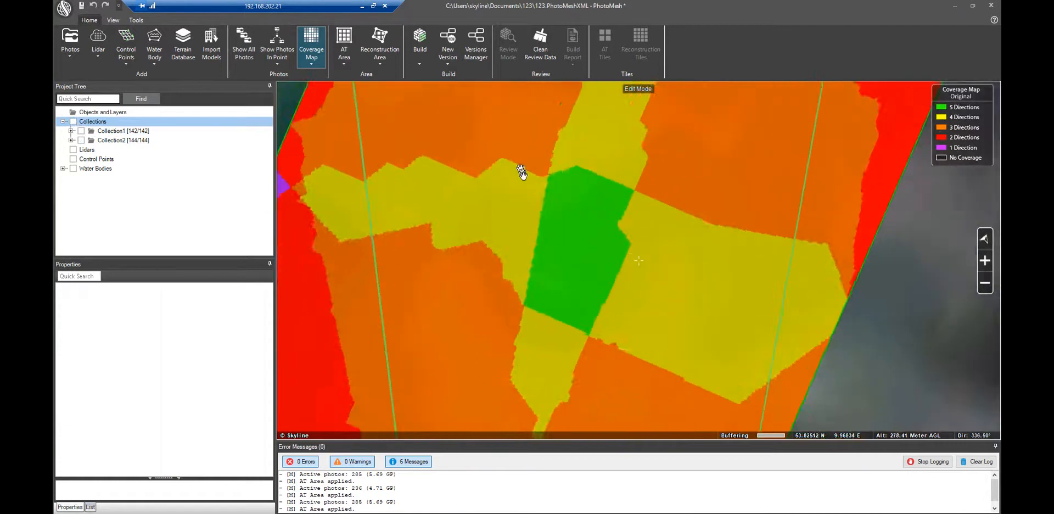
scroll(525, 181, "down", 2)
scroll(524, 181, "down", 2)
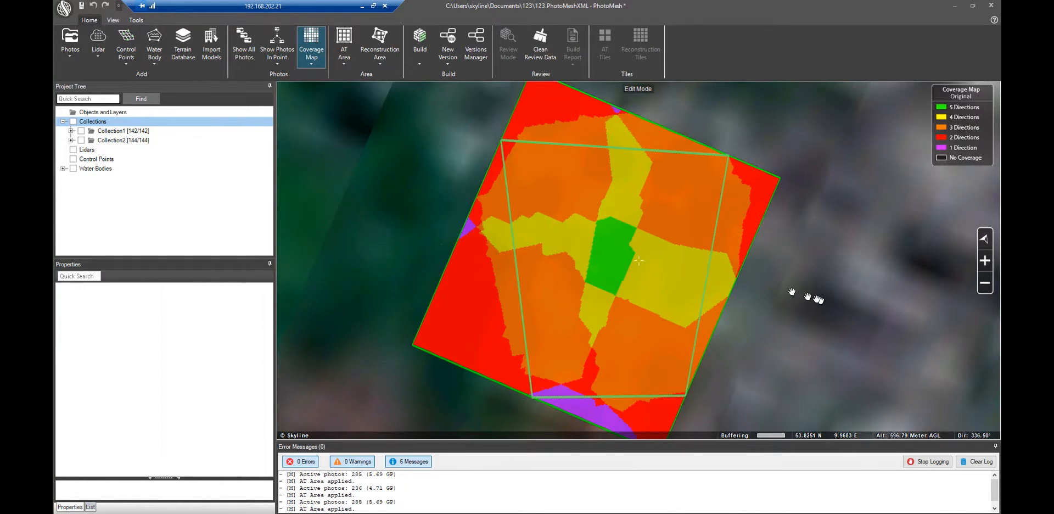
left_click_drag(652, 307, 668, 298)
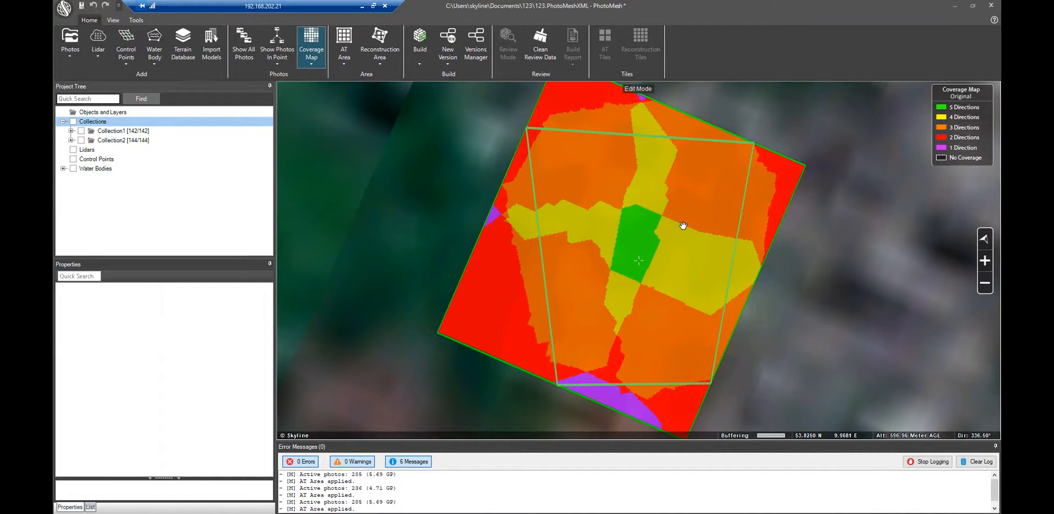
scroll(679, 236, "down", 2)
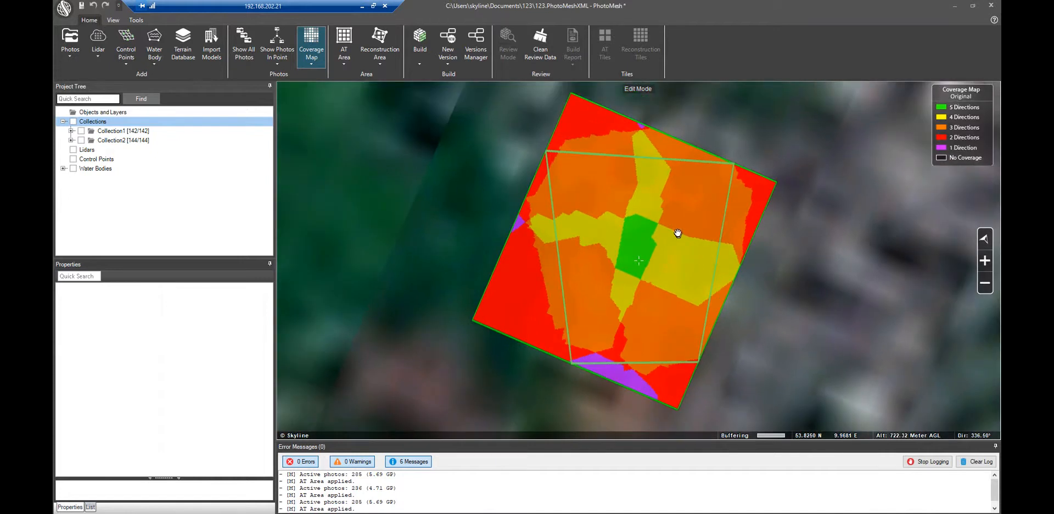
left_click(312, 59)
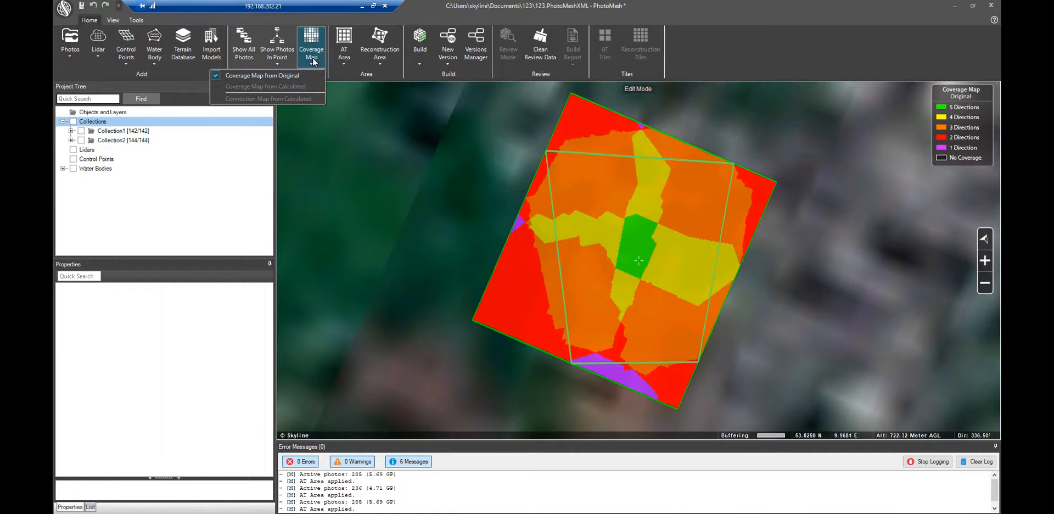
left_click(298, 76)
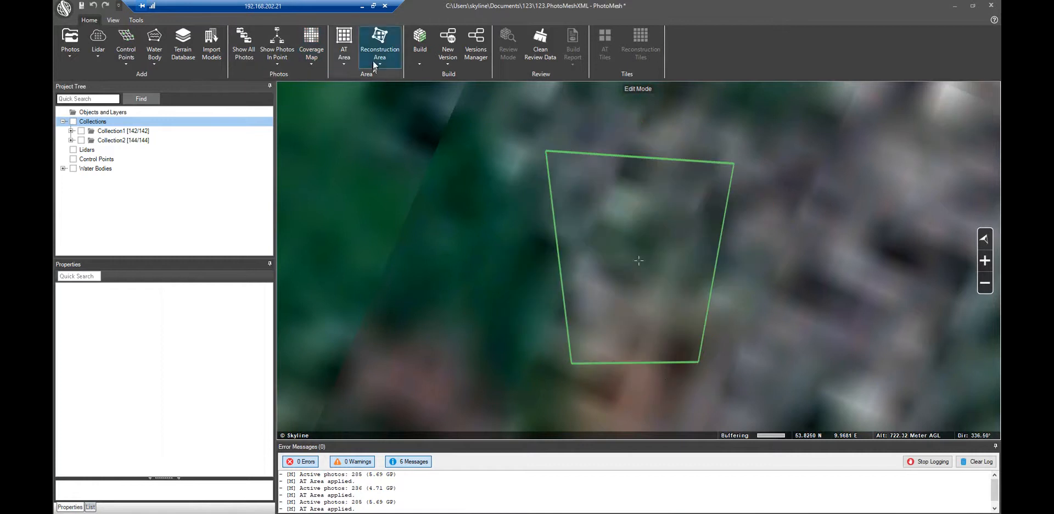
- Redraw the AT area as a larger four-sided polygon around the existing one and display its Coverage Map from Original
left_click(345, 63)
left_click(323, 98)
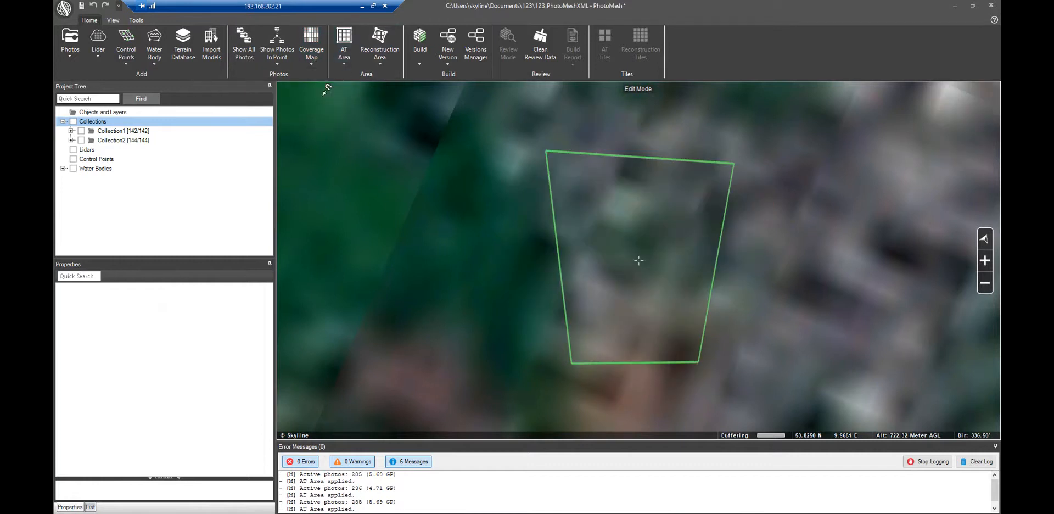
scroll(477, 181, "down", 3)
left_click(531, 159)
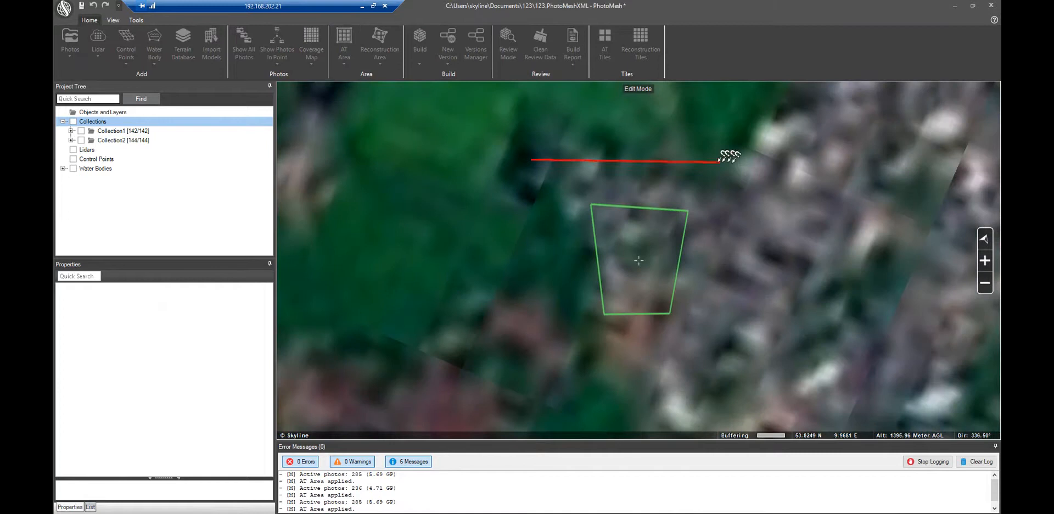
left_click(733, 163)
left_click(703, 360)
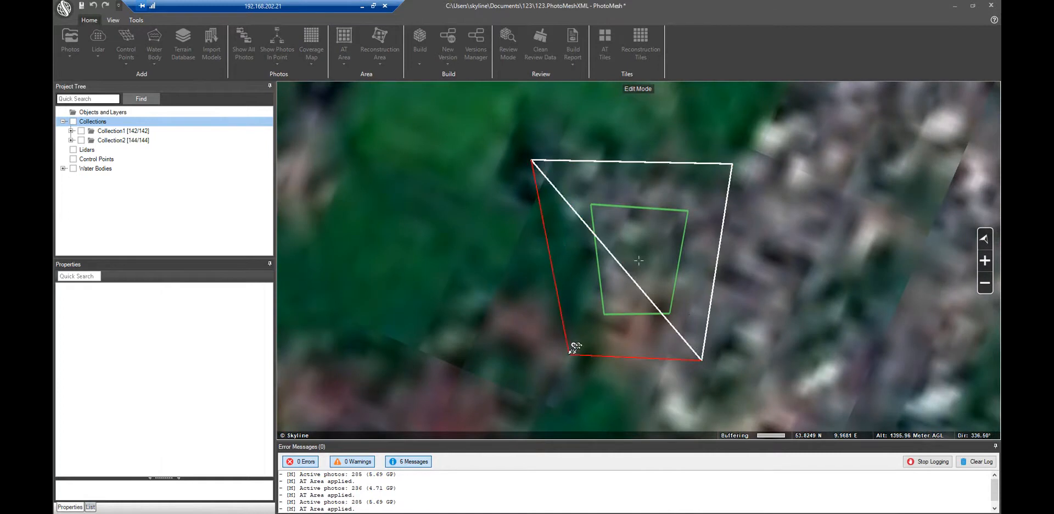
left_click(561, 357)
right_click(562, 357)
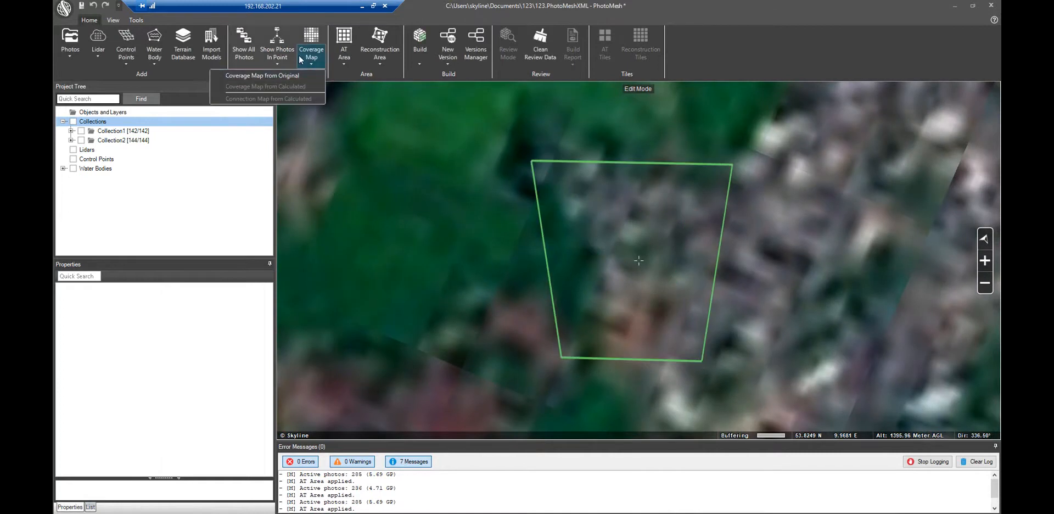
left_click(312, 43)
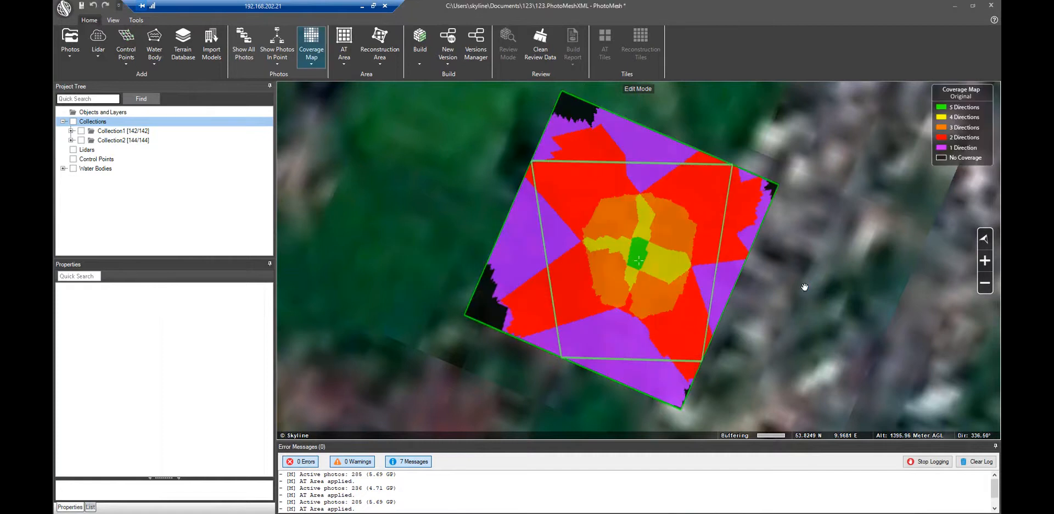
scroll(698, 251, "up", 3)
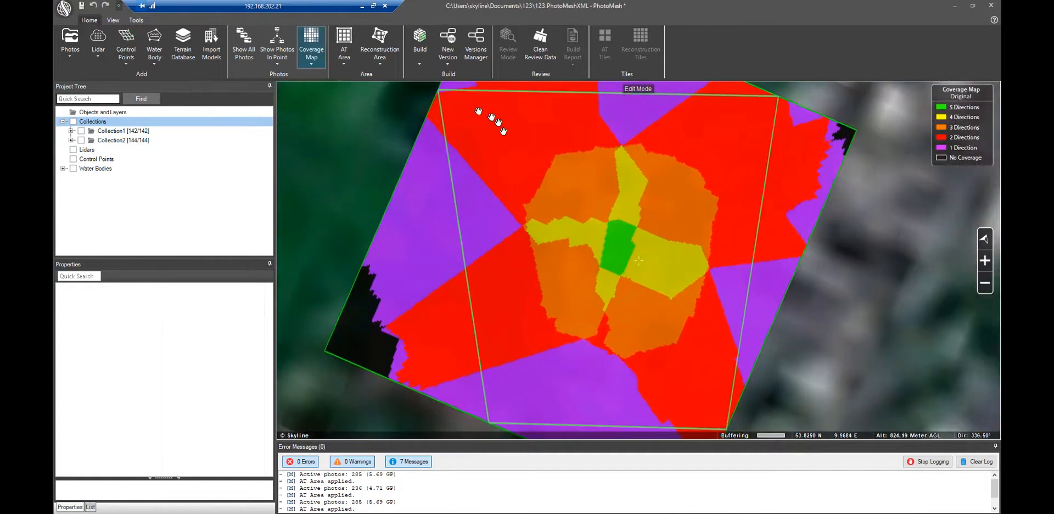
- Redraw the reconstruction area as a polygon tracing the outer edge of the central zone covered from at least 3 directions
left_click(384, 69)
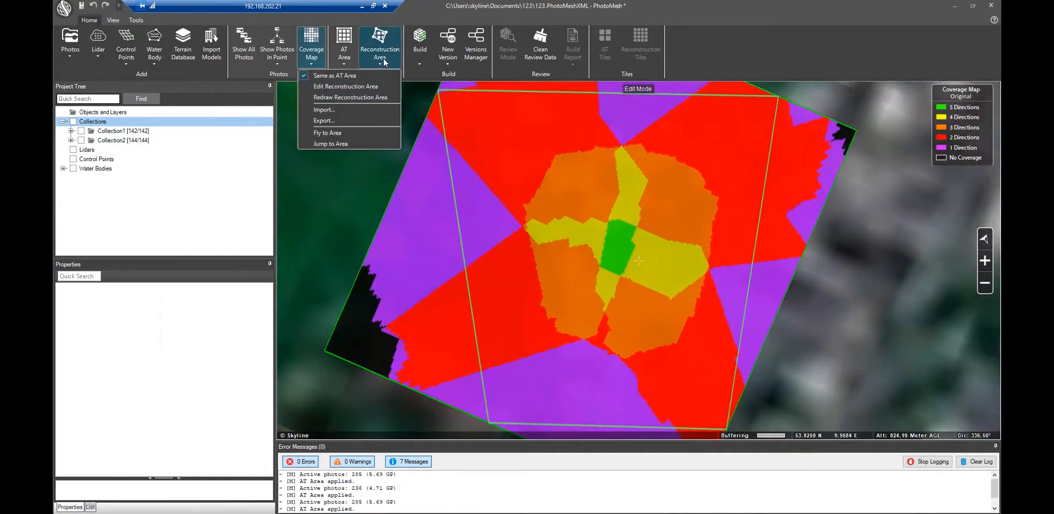
left_click(363, 98)
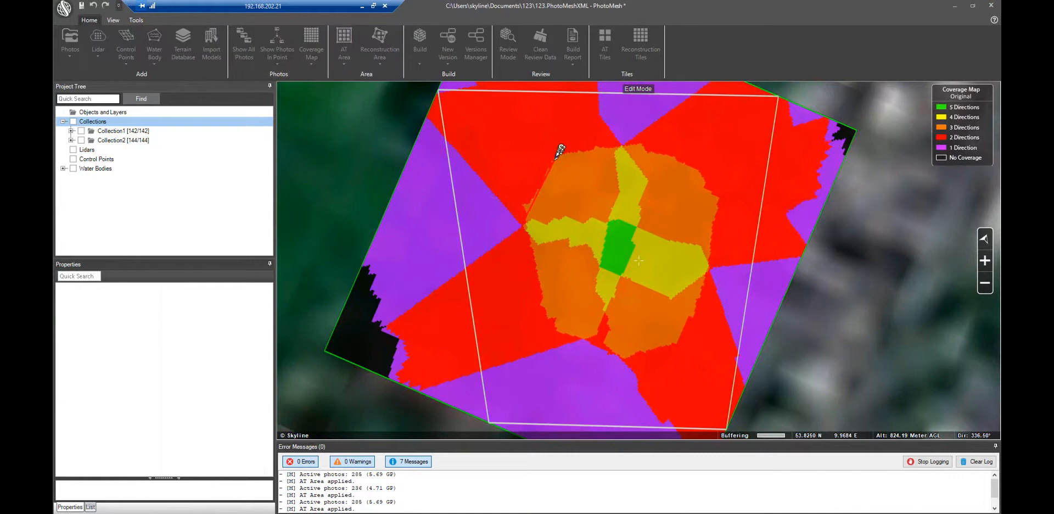
left_click(554, 156)
left_click(622, 146)
left_click(700, 170)
left_click(718, 199)
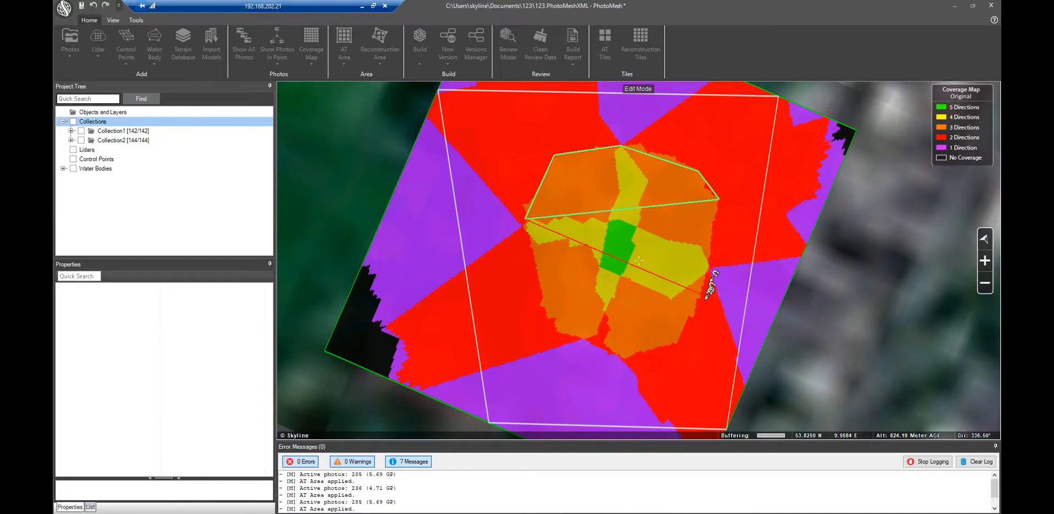
left_click(696, 317)
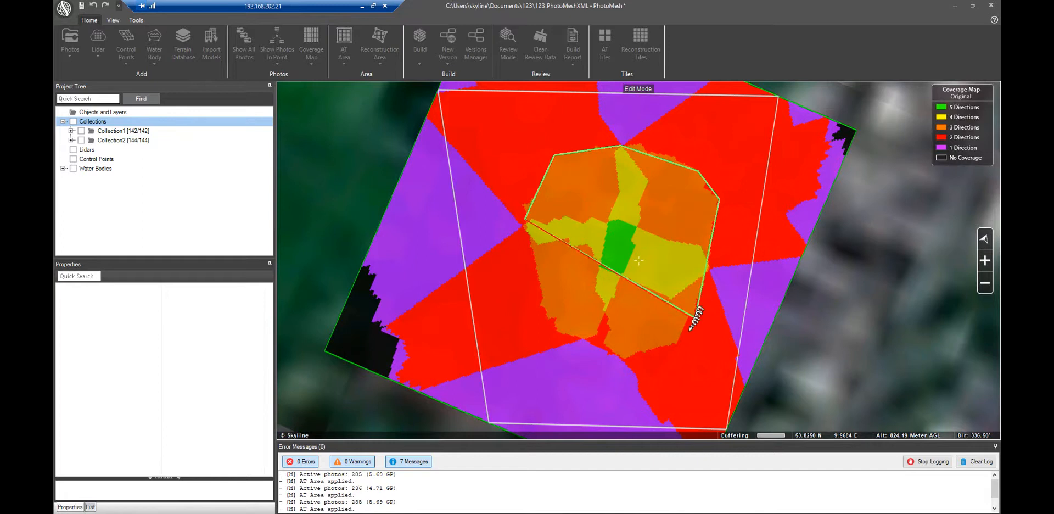
left_click(678, 343)
left_click(625, 359)
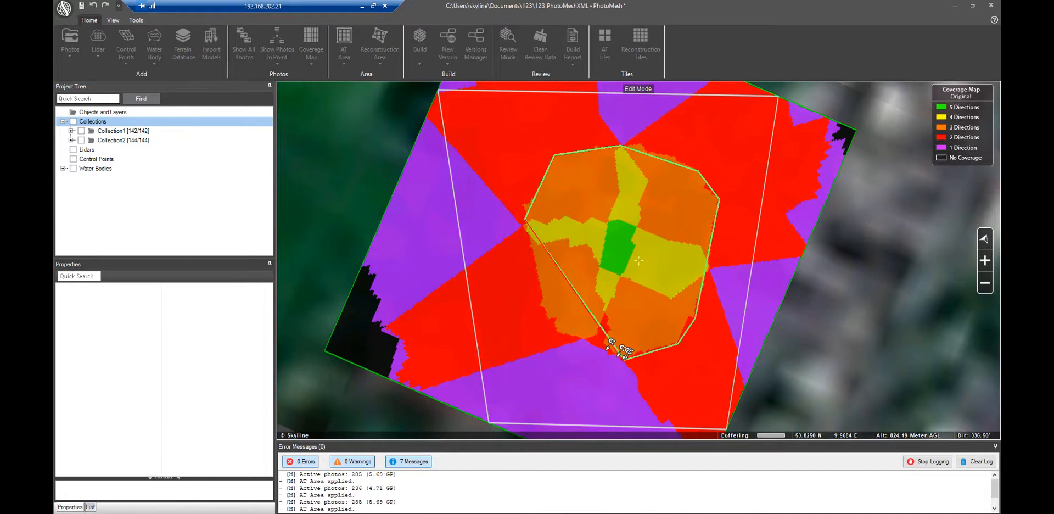
left_click(556, 330)
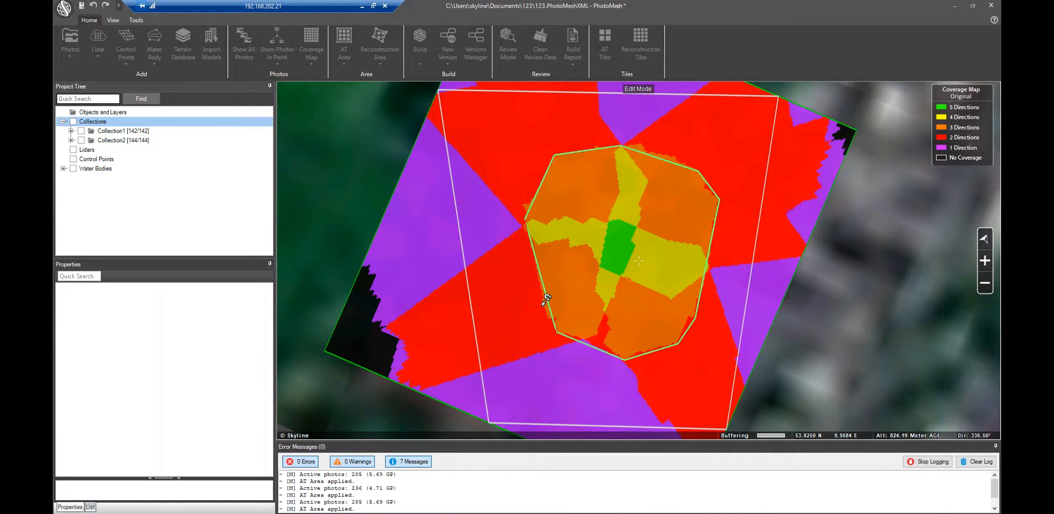
right_click(547, 300)
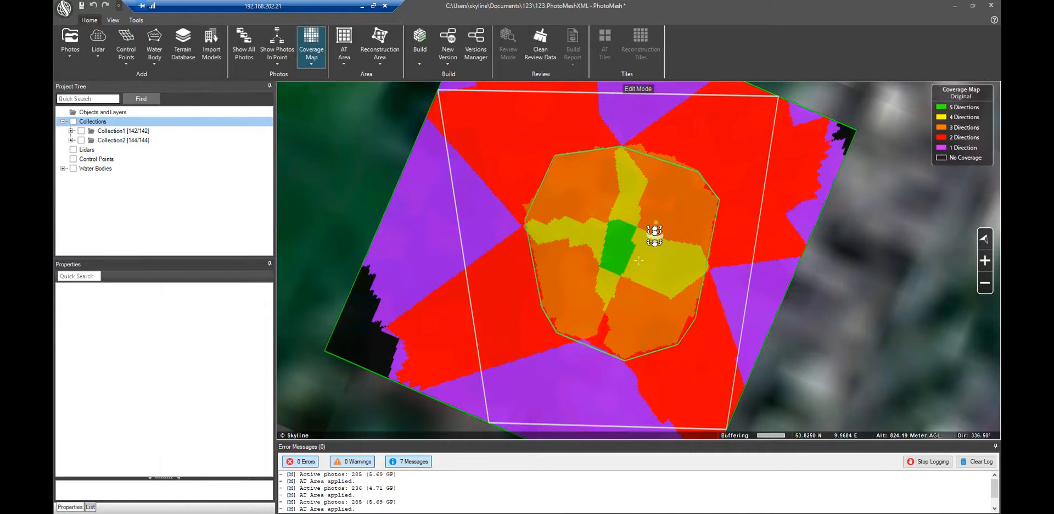
- Show the photos of all collections again and select YUN_0143.JPG and YUN_0286.JPG to compare their footprints with the reconstruction area
middle_click_drag(655, 235, 656, 173)
scroll(666, 250, "up", 4)
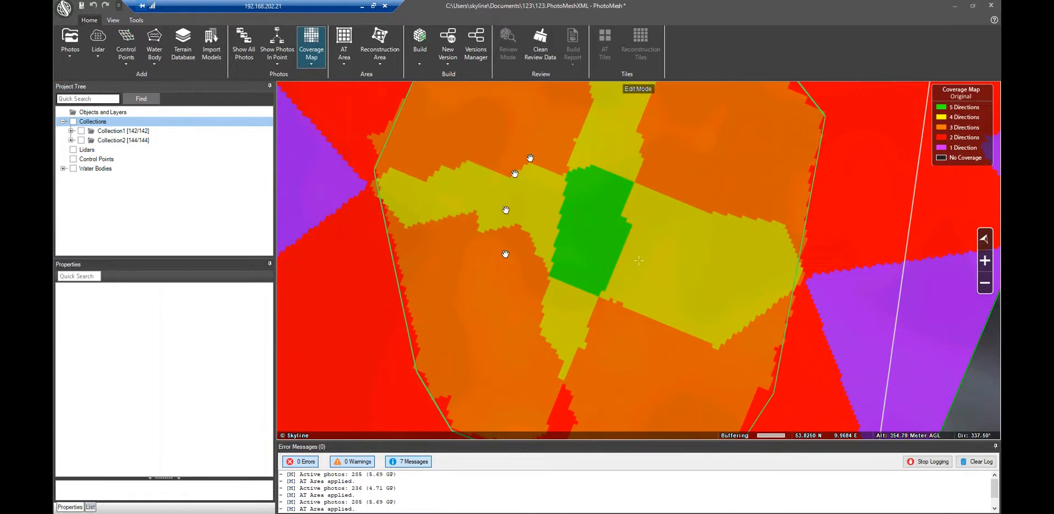
scroll(619, 258, "down", 4)
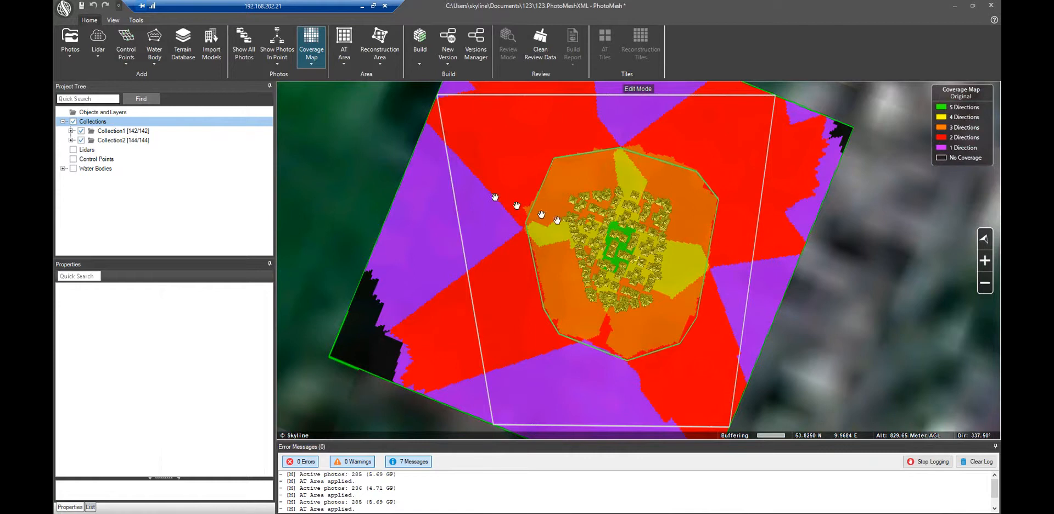
scroll(557, 220, "up", 2)
left_click_drag(534, 174, 582, 208)
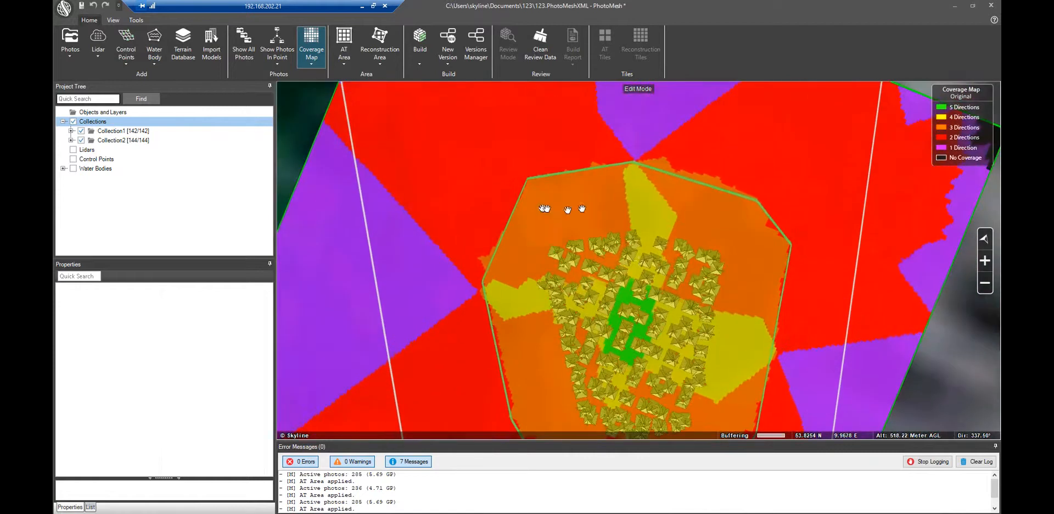
middle_click_drag(556, 207, 673, 270)
middle_click_drag(561, 228, 423, 214)
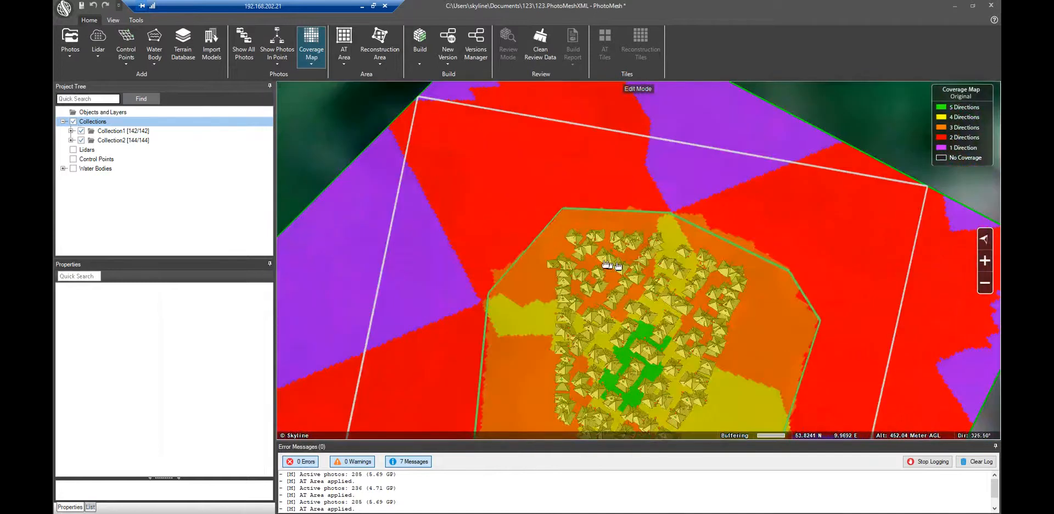
middle_click_drag(605, 259, 595, 198)
left_click(593, 235)
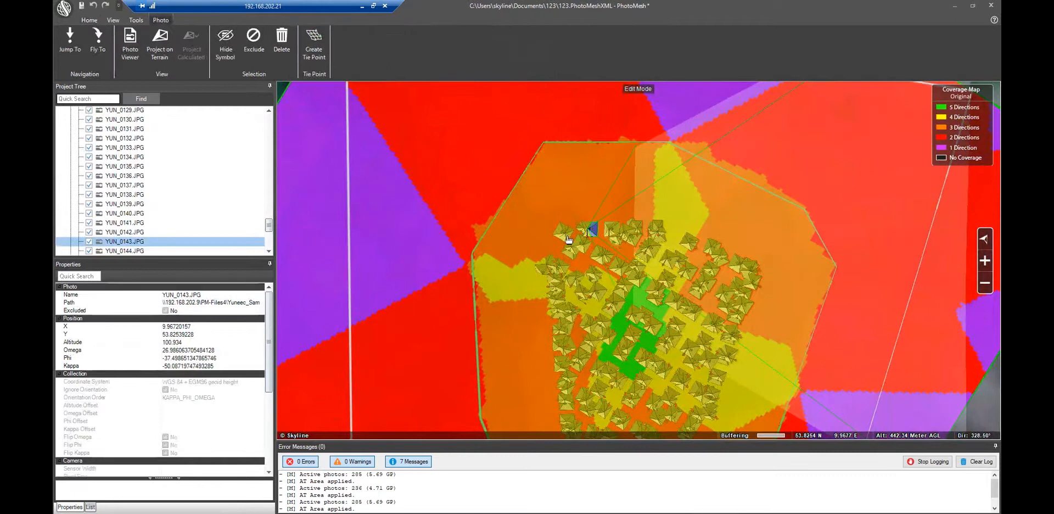
left_click(568, 236)
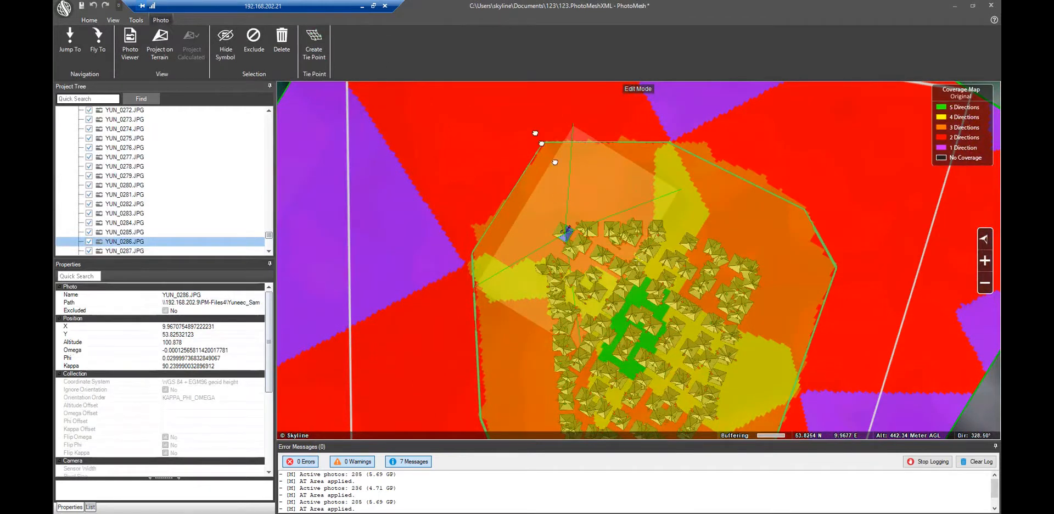
scroll(554, 162, "down", 5)
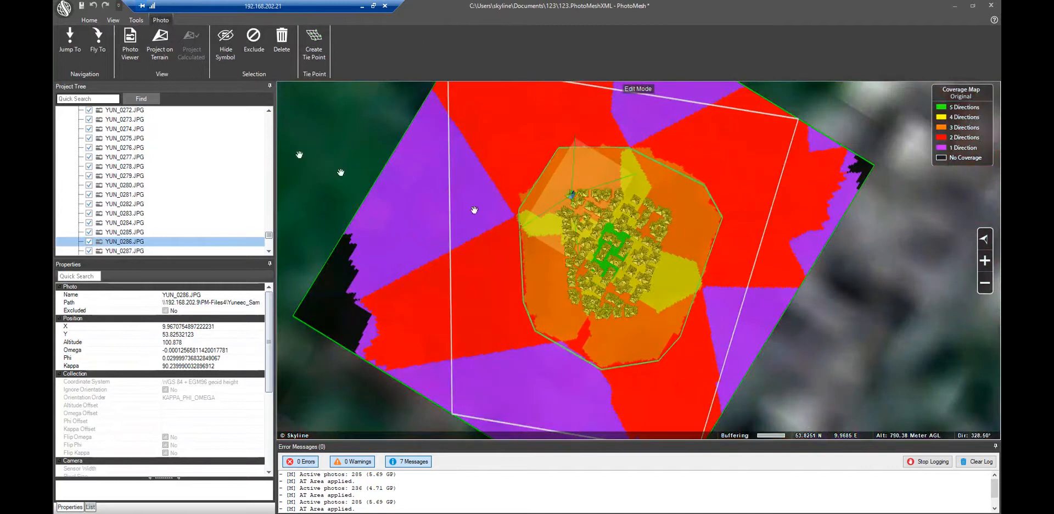
- Turn off the coverage map to leave only the photos and the area boundaries displayed
left_click(89, 21)
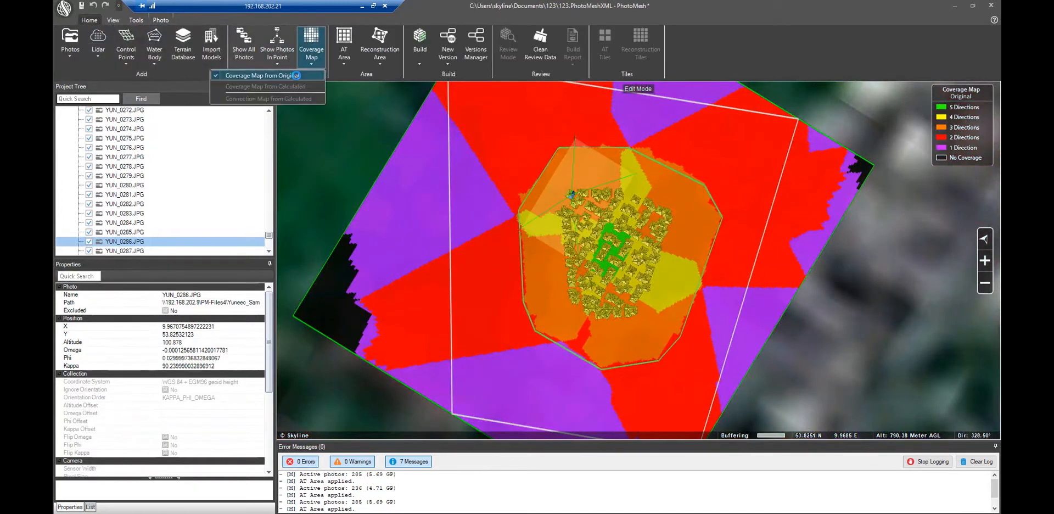
left_click(299, 76)
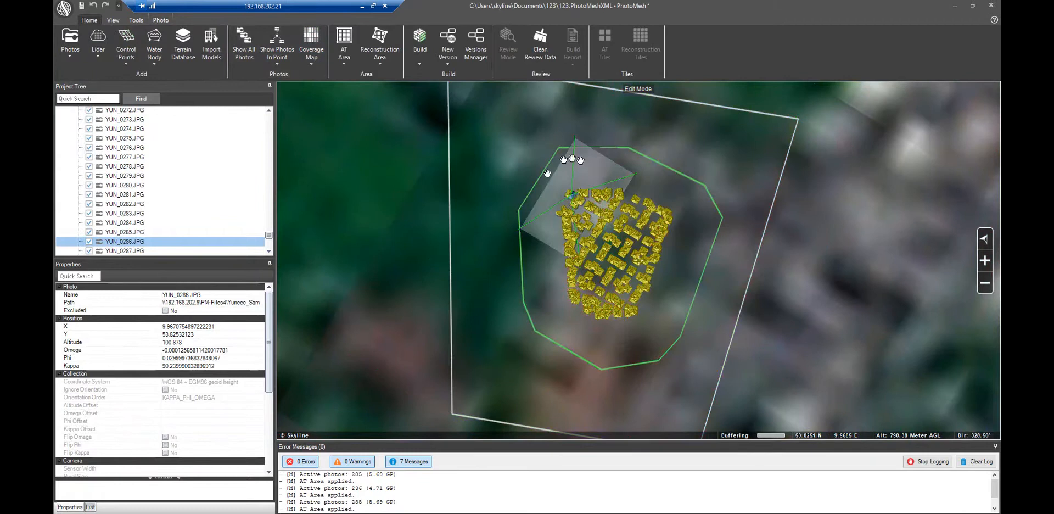
scroll(553, 340, "down", 3)
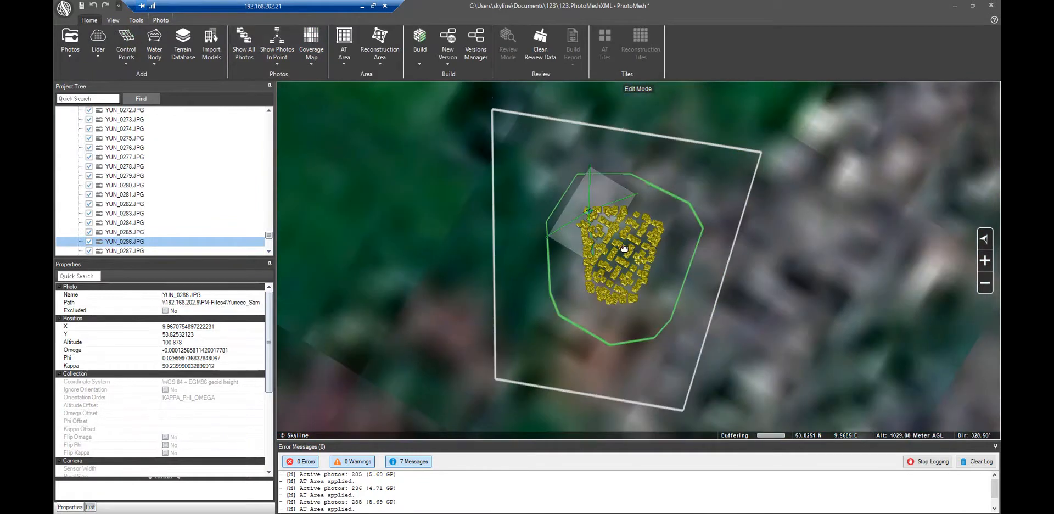
- Create a new Complete Project build with the PhotoMesh Default preset and an empty build description
left_click(421, 62)
left_click(423, 73)
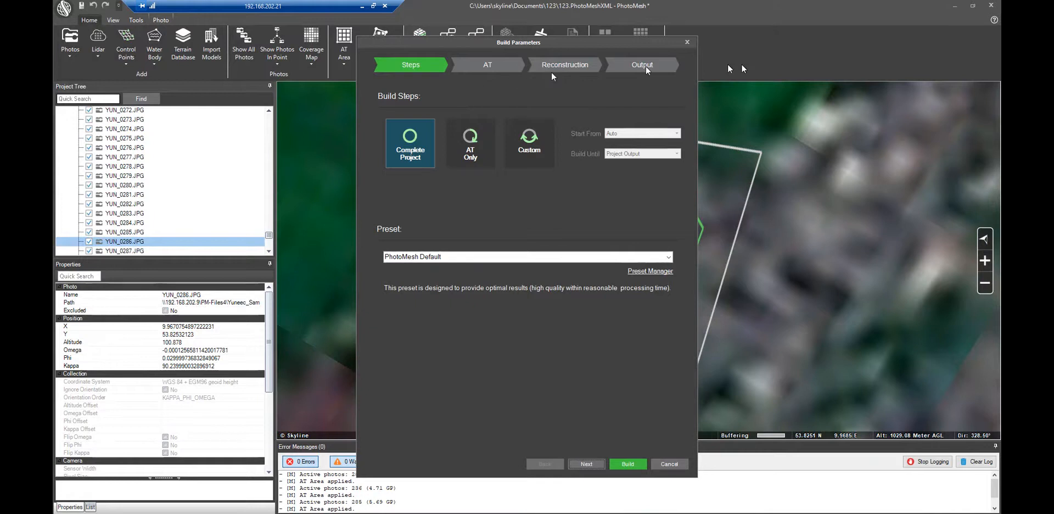
left_click(638, 465)
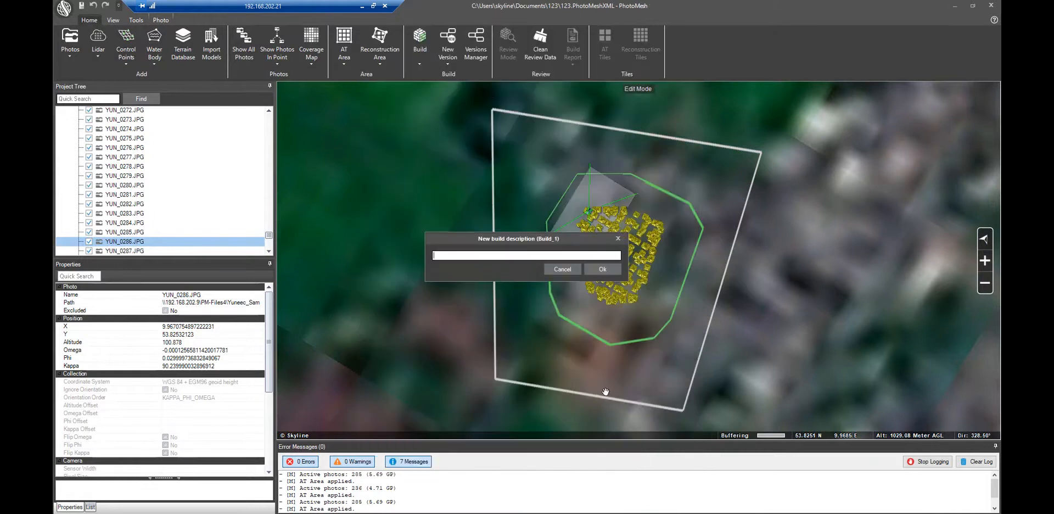
left_click(598, 268)
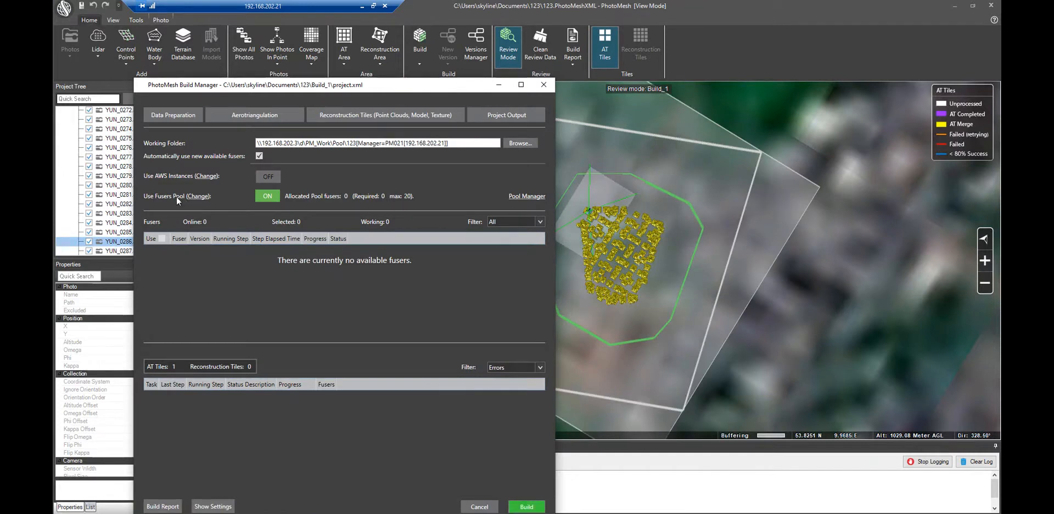
- Turn off the use of the fusers pool for this build and start the build
left_click(198, 196)
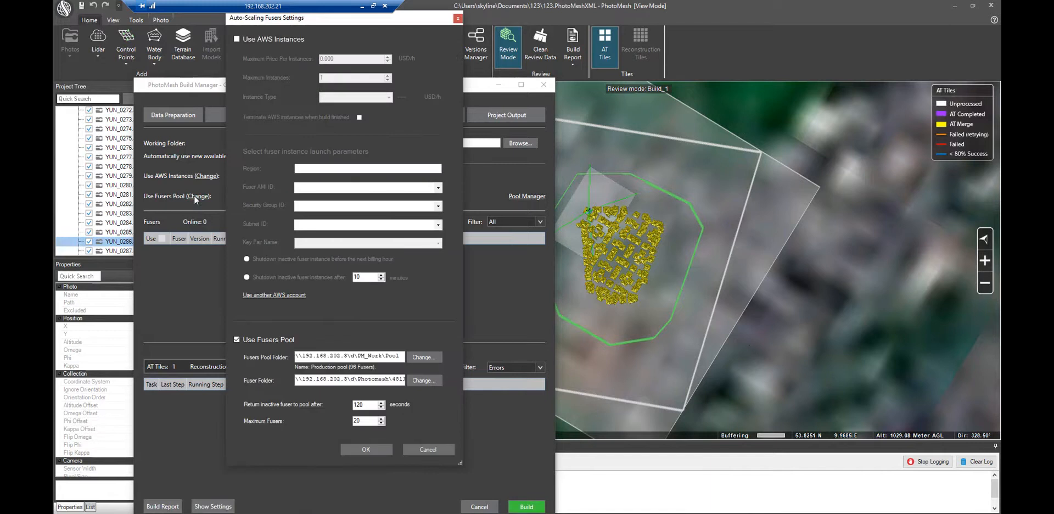
left_click(373, 449)
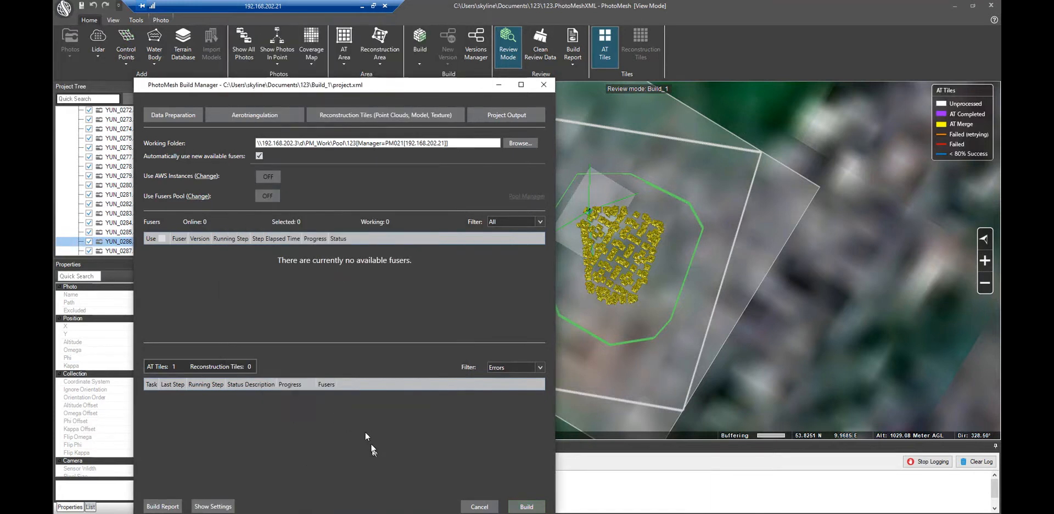
left_click(524, 505)
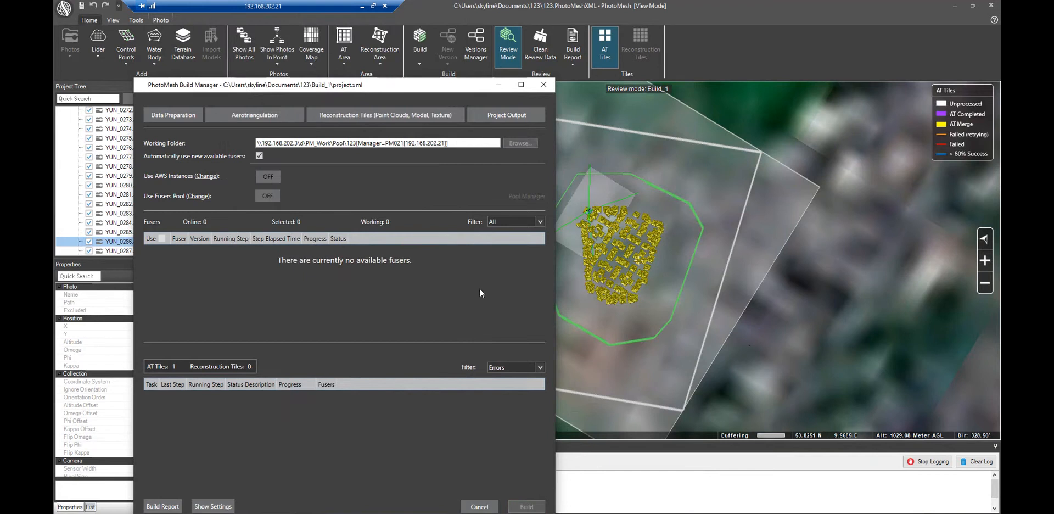
- Minimize the project window, bring up the 4811 network folder in File Explorer and open its Fuser folder
left_click_drag(390, 90, 425, 39)
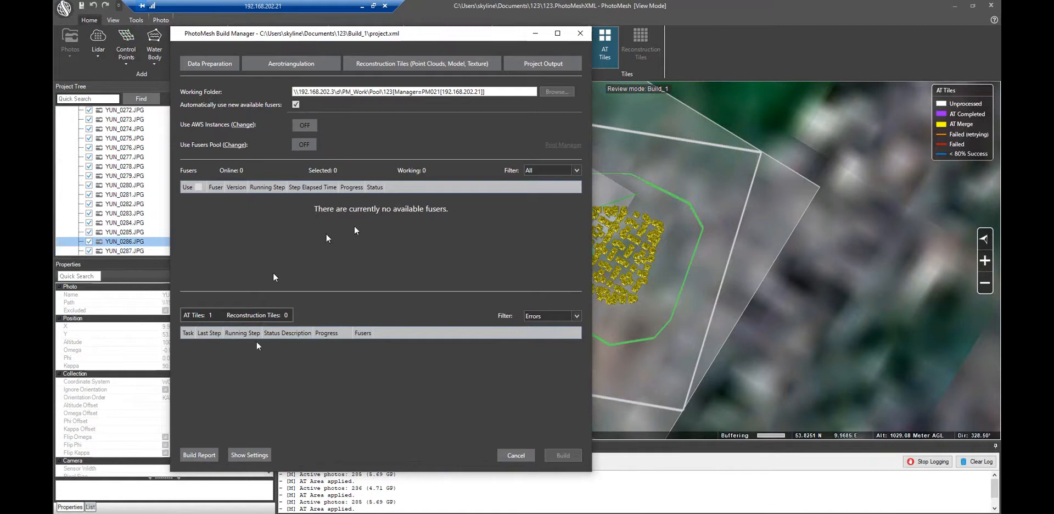
left_click(951, 6)
left_click_drag(382, 38, 509, 31)
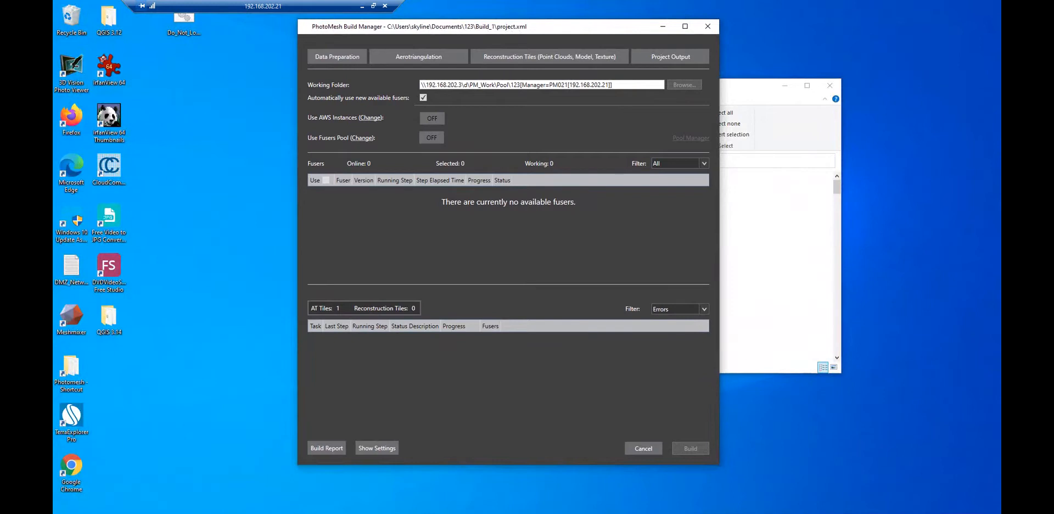
left_click(185, 513)
left_click(135, 484)
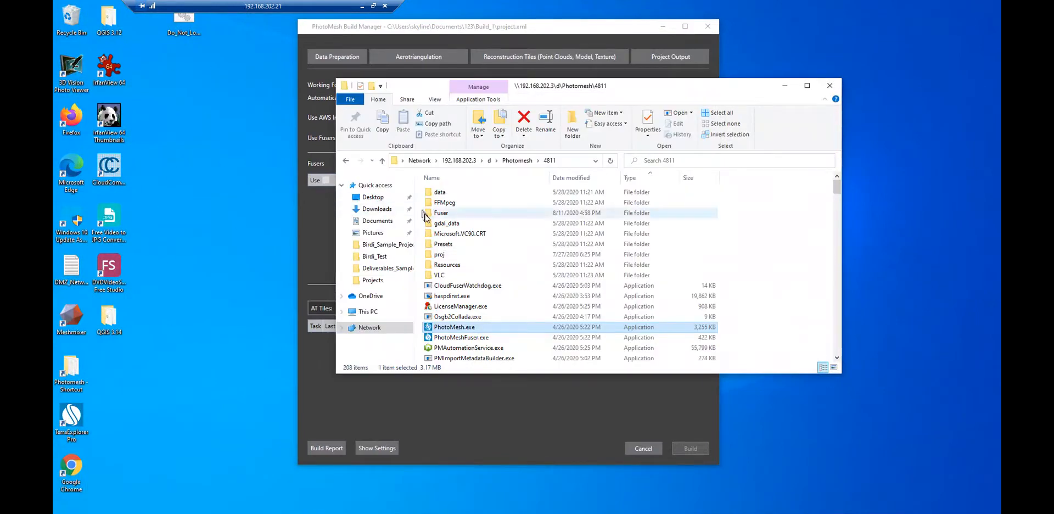
double_click(511, 213)
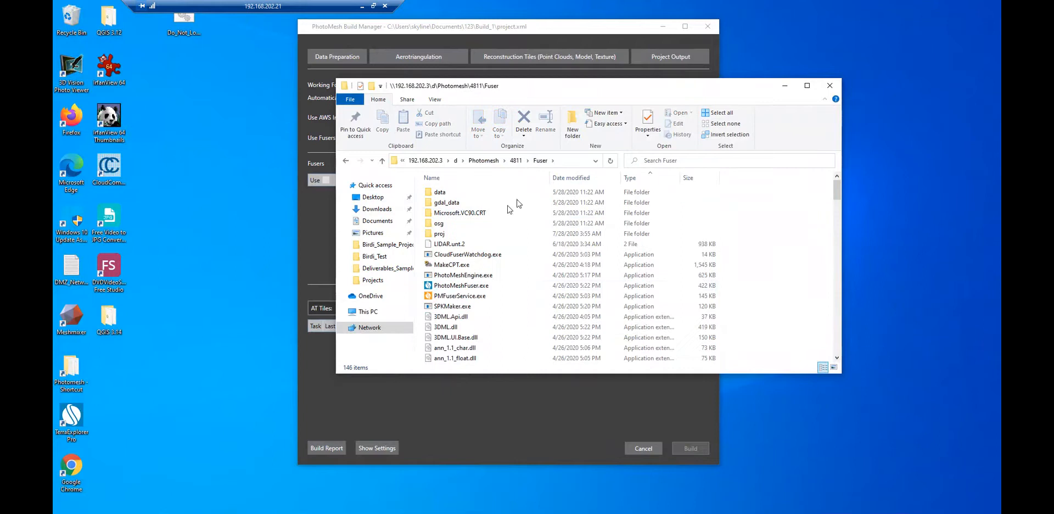
- Launch PhotoMeshFuser.exe from the Fuser folder and bring its window to the front beside the file listing
left_click(456, 286)
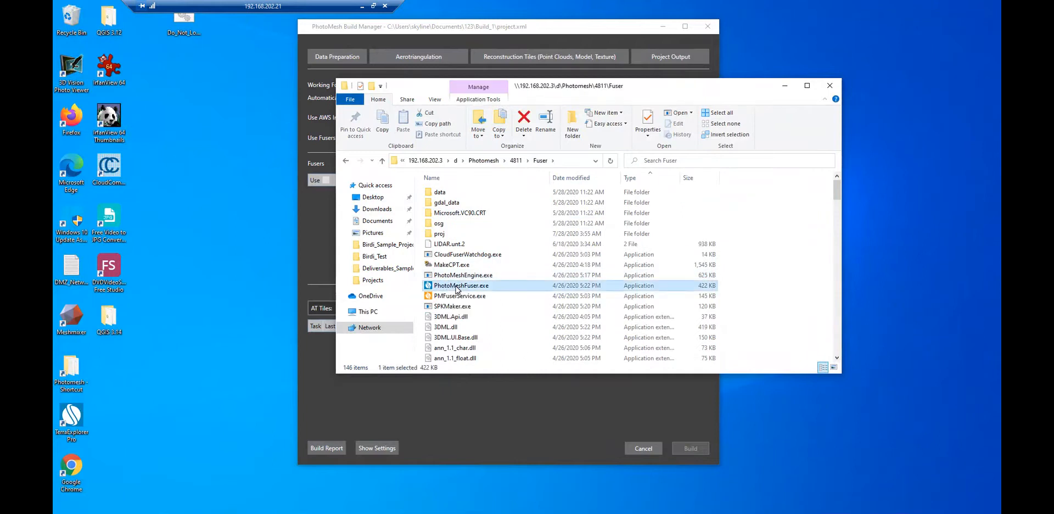
double_click(457, 286)
left_click(548, 272)
left_click_drag(571, 93, 485, 132)
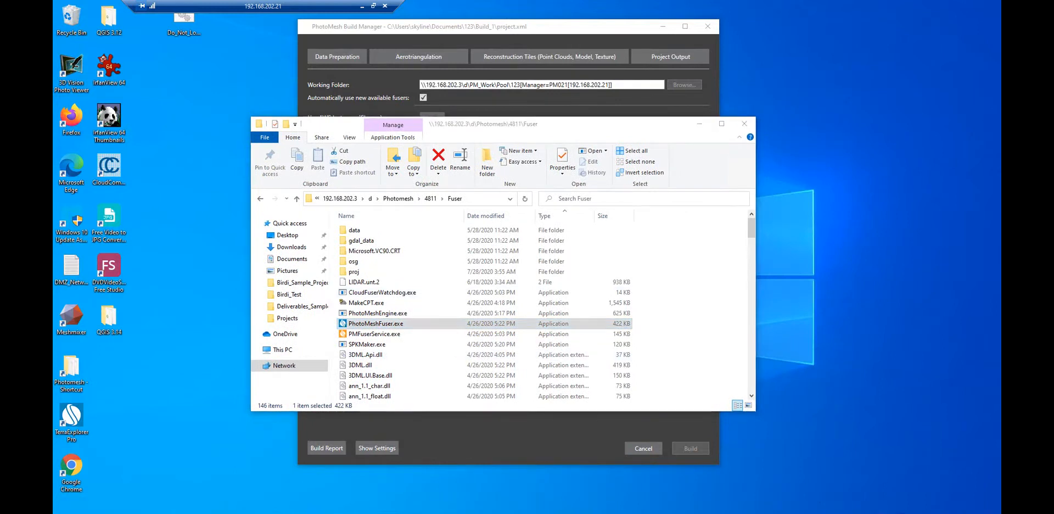
left_click(859, 486)
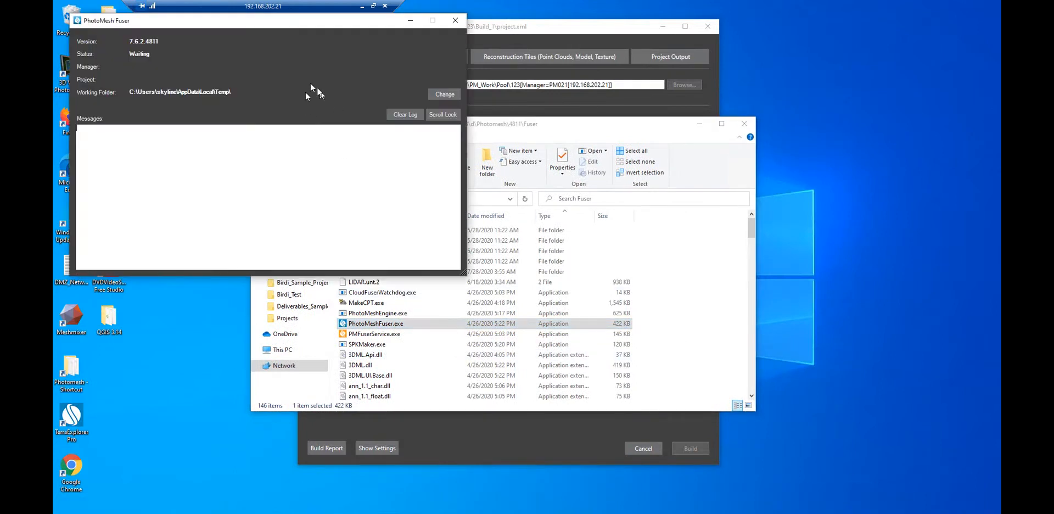
left_click_drag(269, 25, 636, 123)
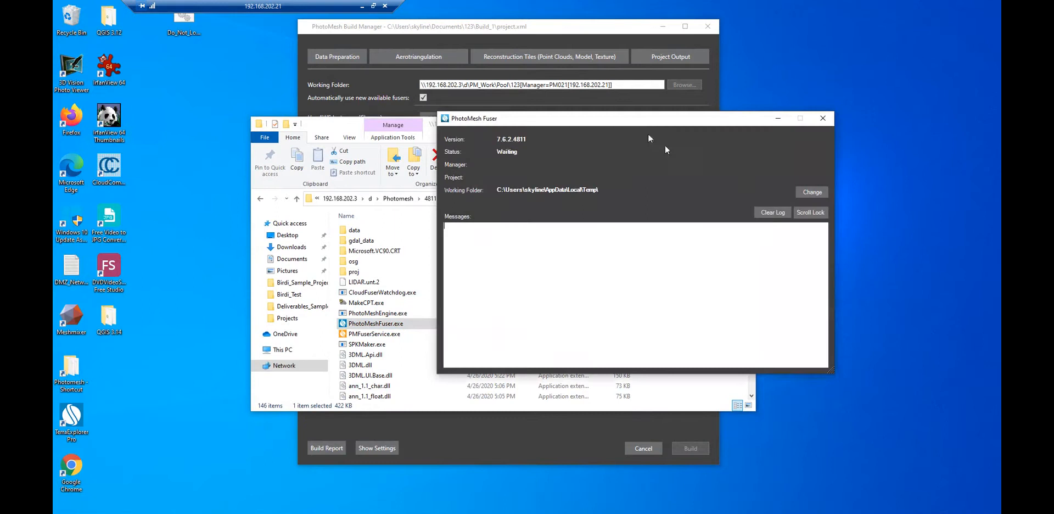
- Copy the fuser's working folder path C:\Users\skyline\AppData\Local\Temp without changing the folder, and minimize File Explorer
left_click(798, 190)
left_click(571, 299)
left_click(650, 151)
key("ctrl+c")
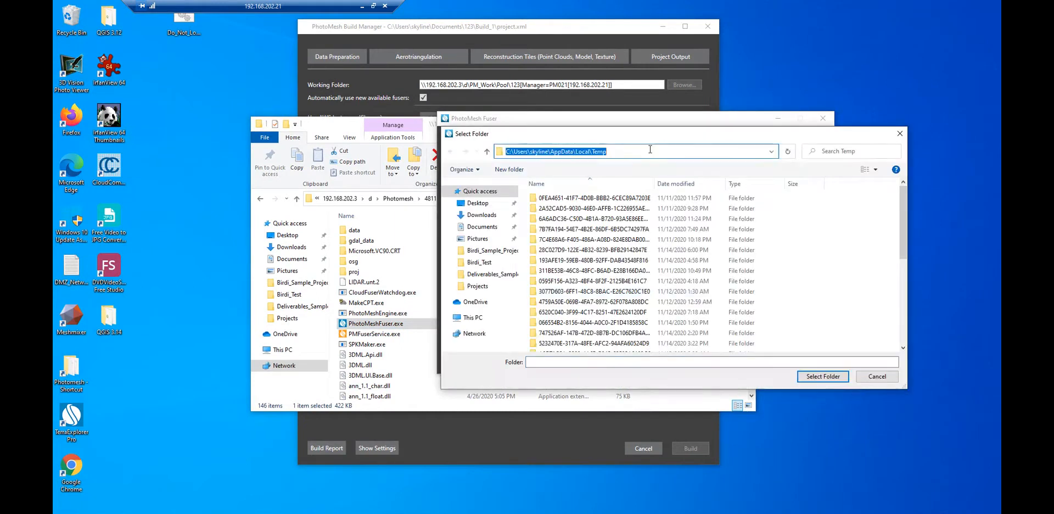
left_click(901, 134)
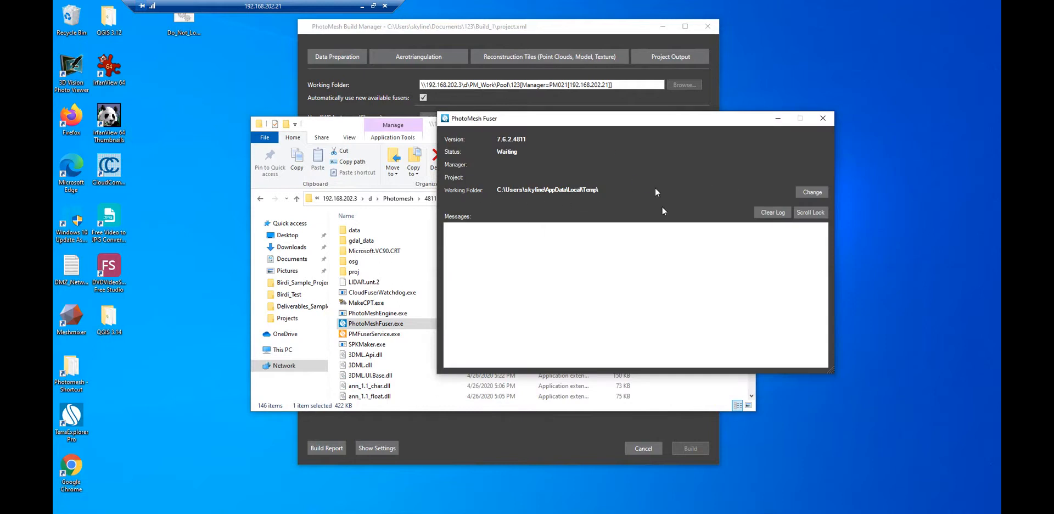
left_click_drag(629, 118, 671, 179)
left_click(699, 125)
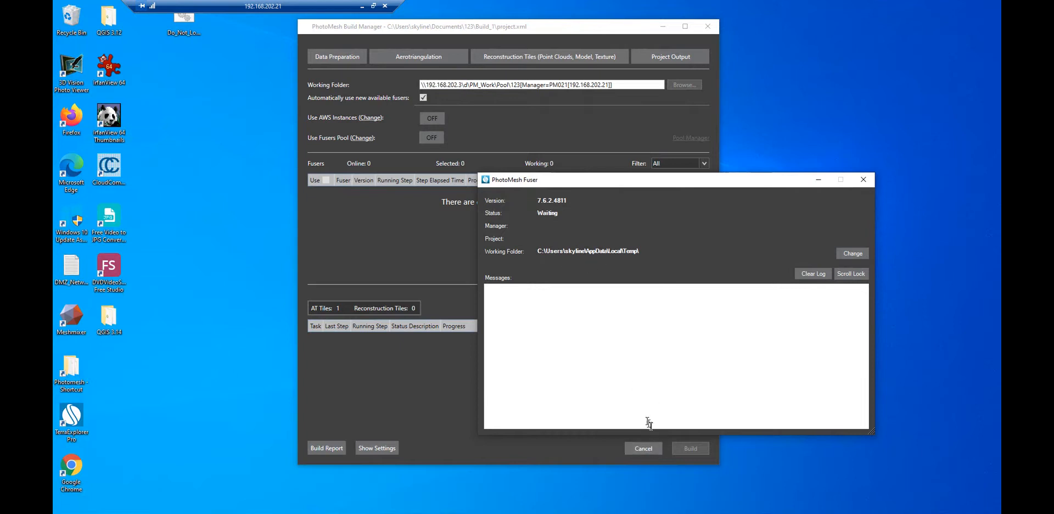
- Cancel the waiting build and create a new Complete Project build with the Last Build Parameters preset
left_click(644, 446)
left_click(547, 295)
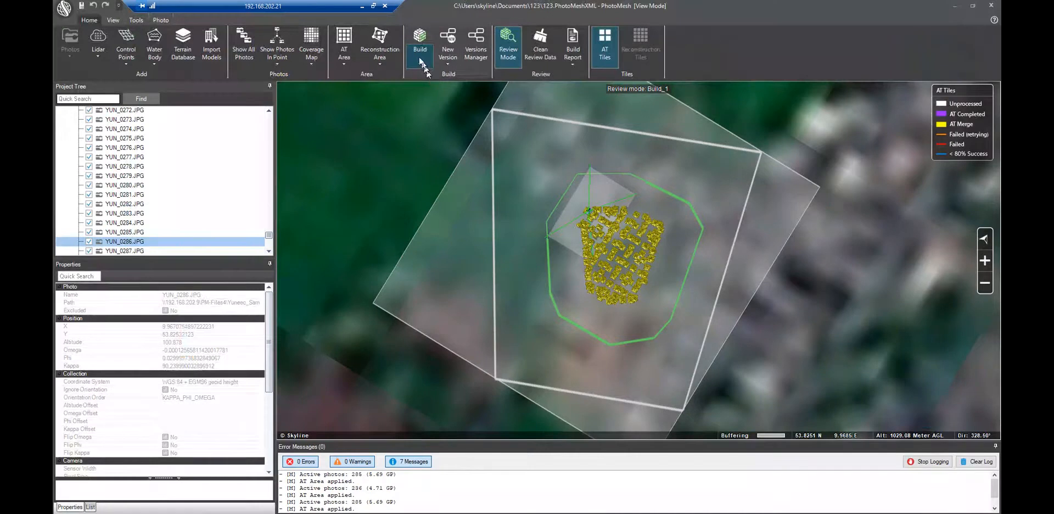
left_click(422, 64)
left_click(424, 75)
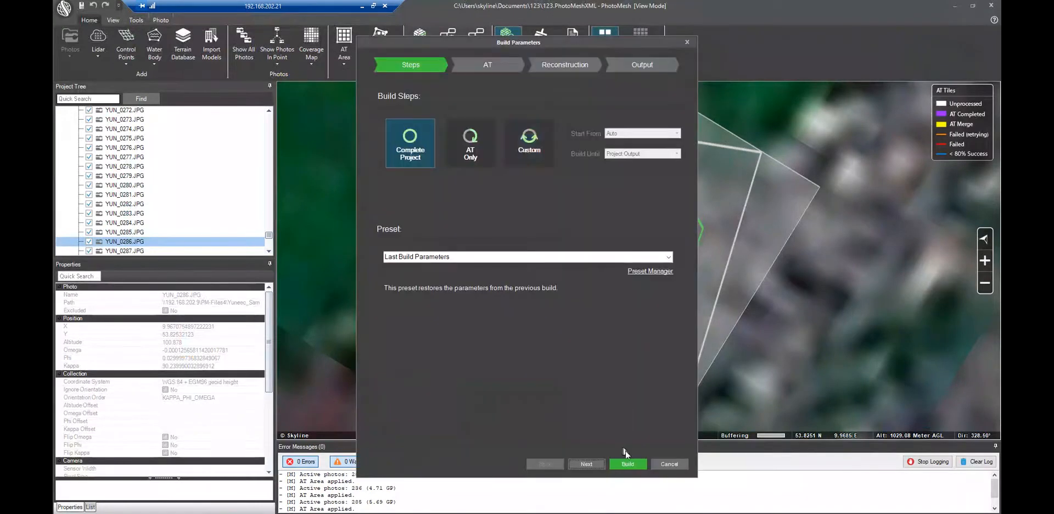
left_click(628, 464)
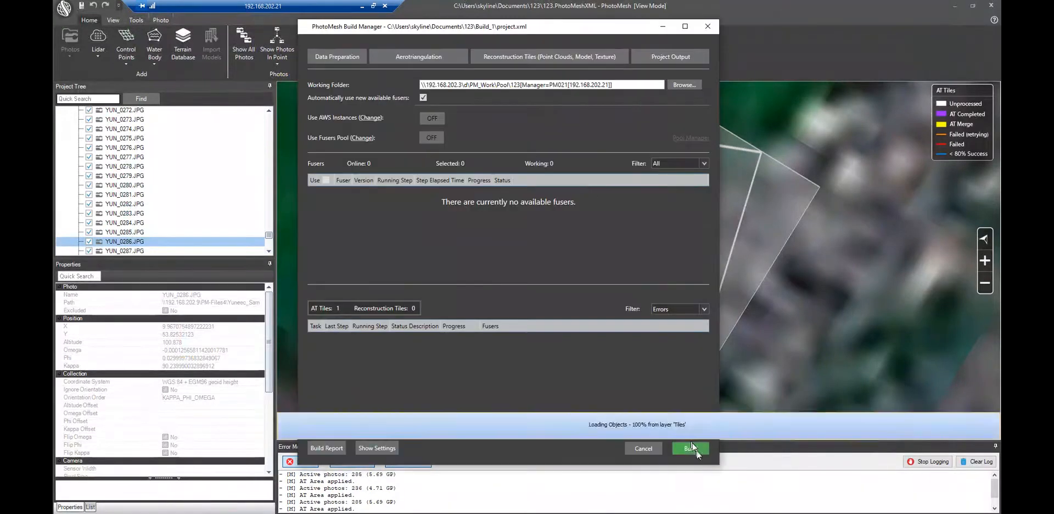
left_click(685, 84)
left_click(609, 59)
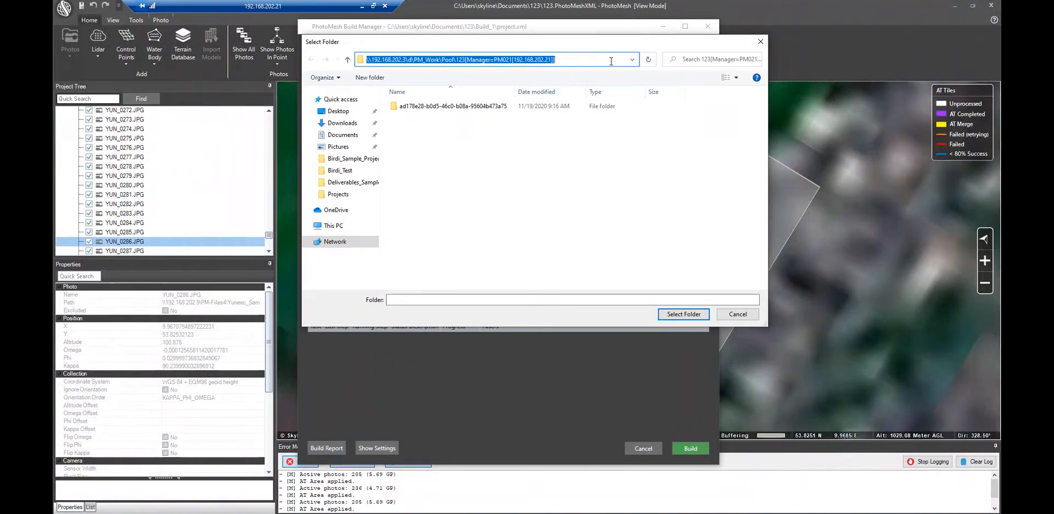
key("ctrl+v")
left_click(695, 318)
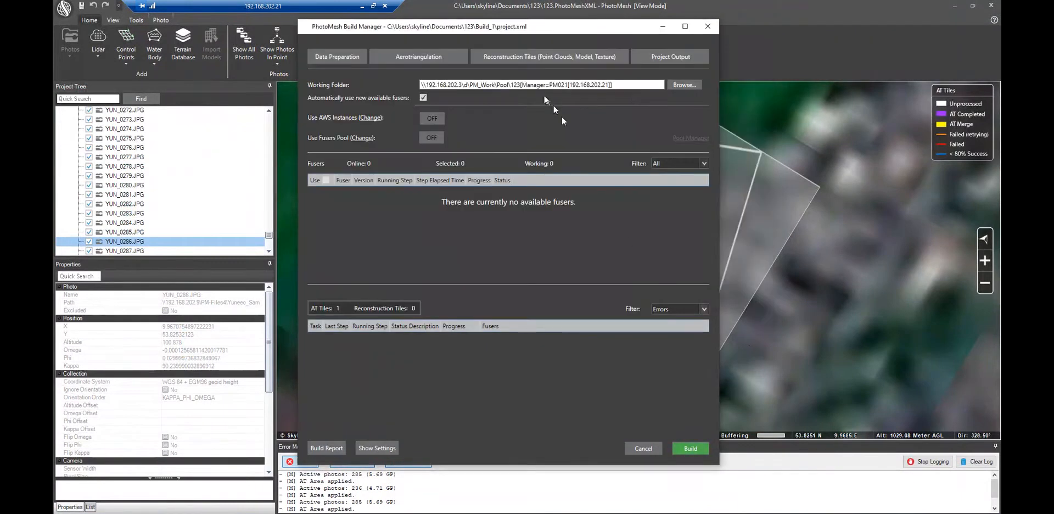
- Set the build's working folder to C:\Users\skyline\AppData\Local\Temp so it matches the local fuser's folder
left_click(684, 85)
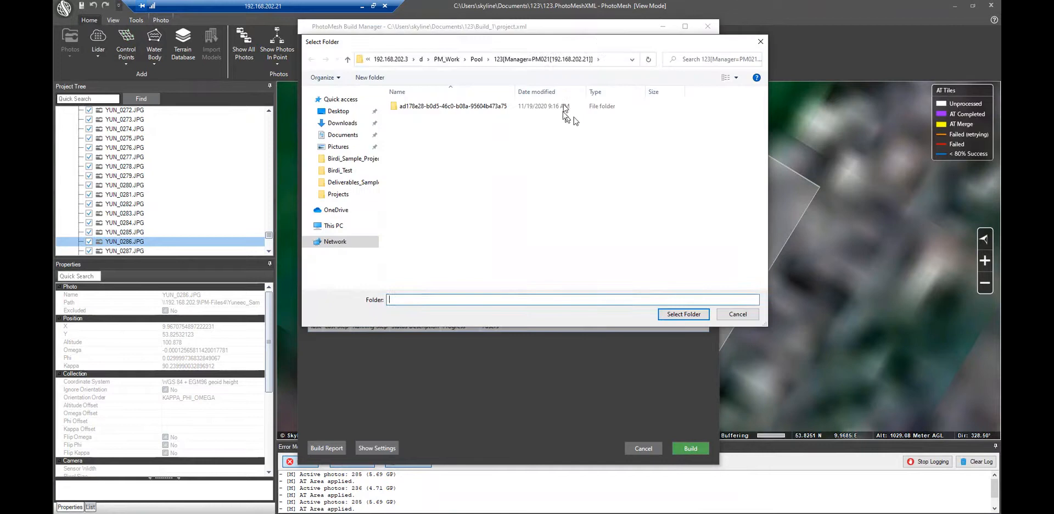
left_click(619, 61)
key("ctrl+v")
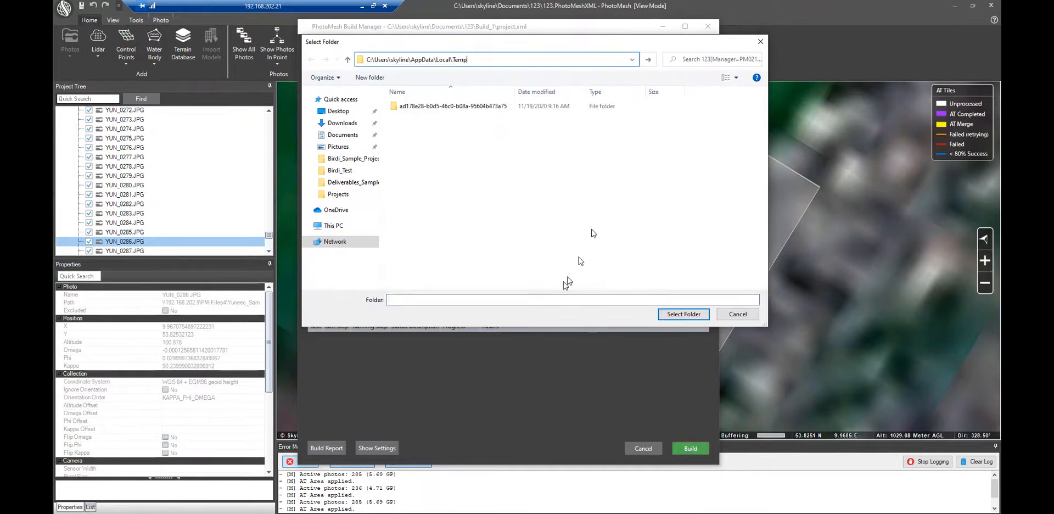
key("Return")
left_click(668, 314)
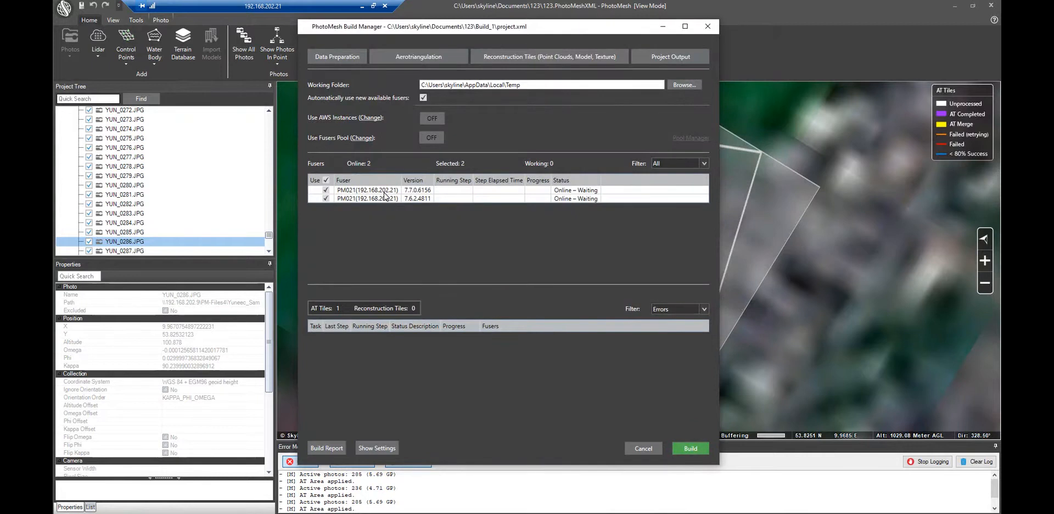
- Close the Build Manager and open the recent project Yuneec_Europe_Nadir_and_Oblique
left_click(691, 450)
left_click(914, 513)
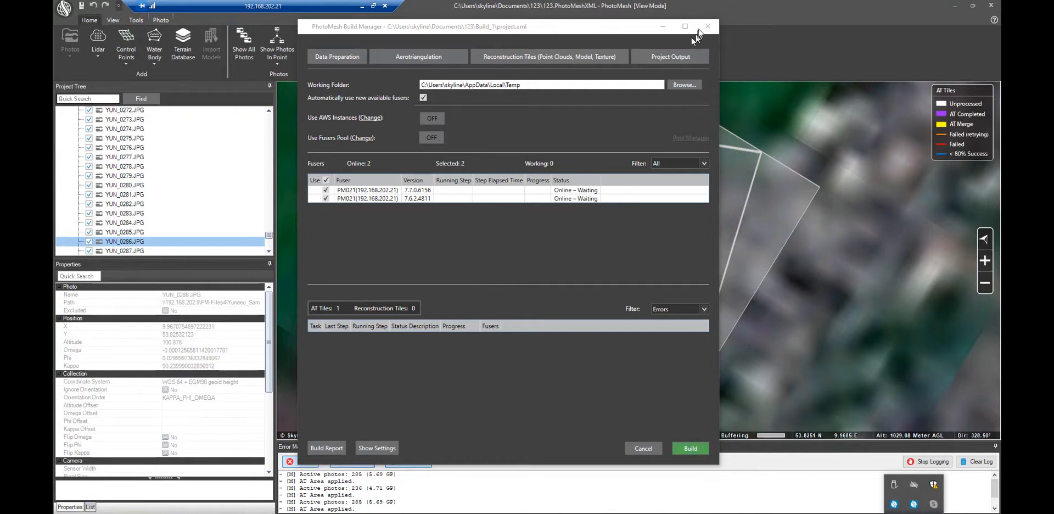
left_click(707, 26)
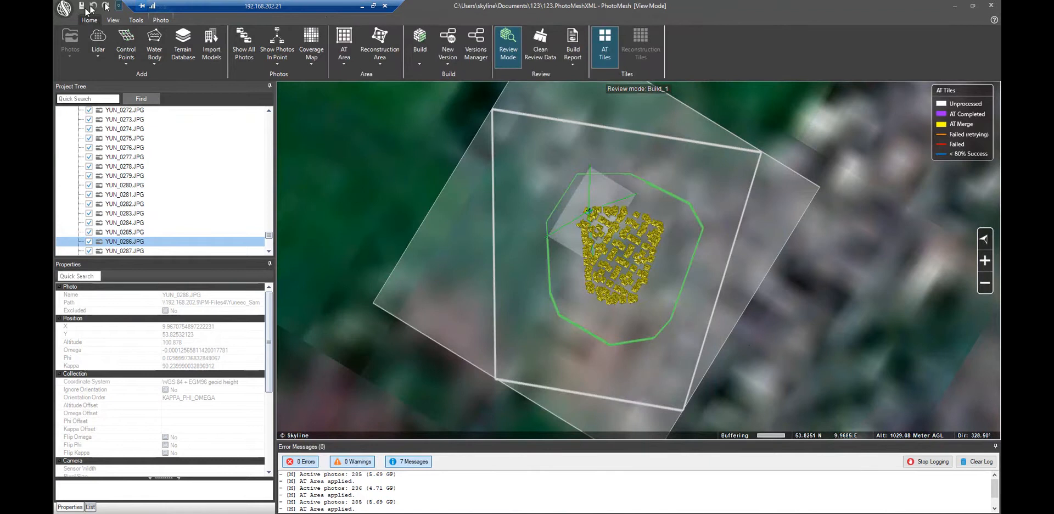
left_click(64, 8)
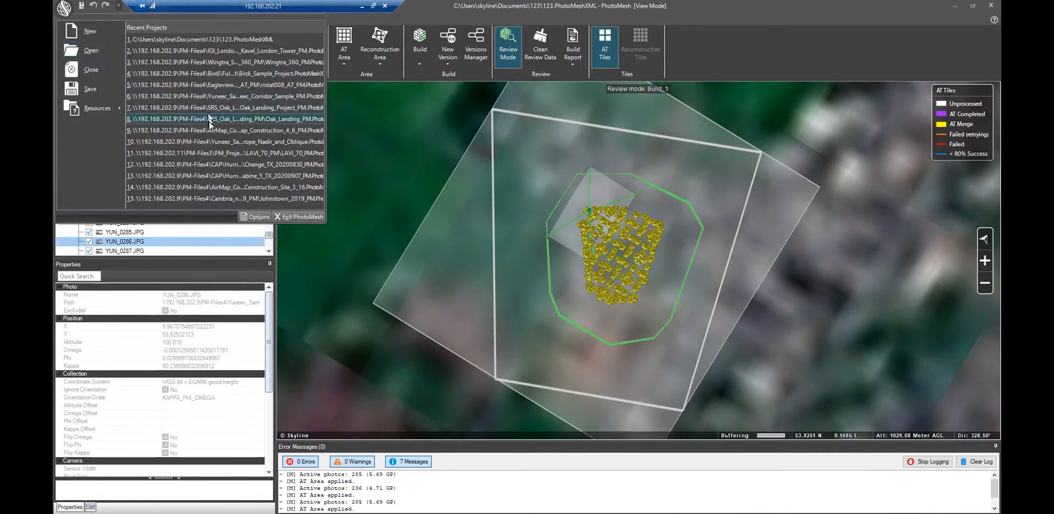
left_click(213, 140)
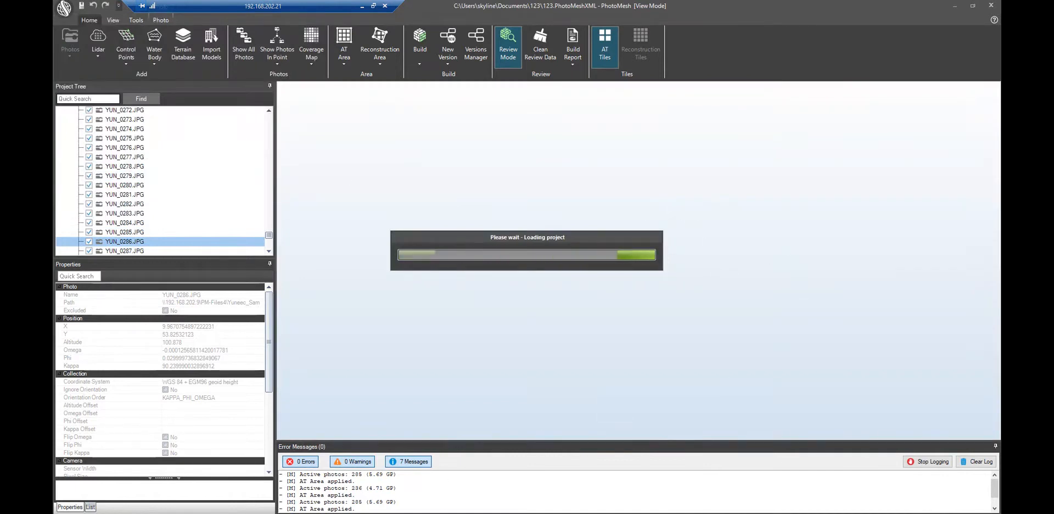
- Open the window of the background PhotoMesh Fuser version 7.7.0.6156 to check its status, and close it
left_click(914, 513)
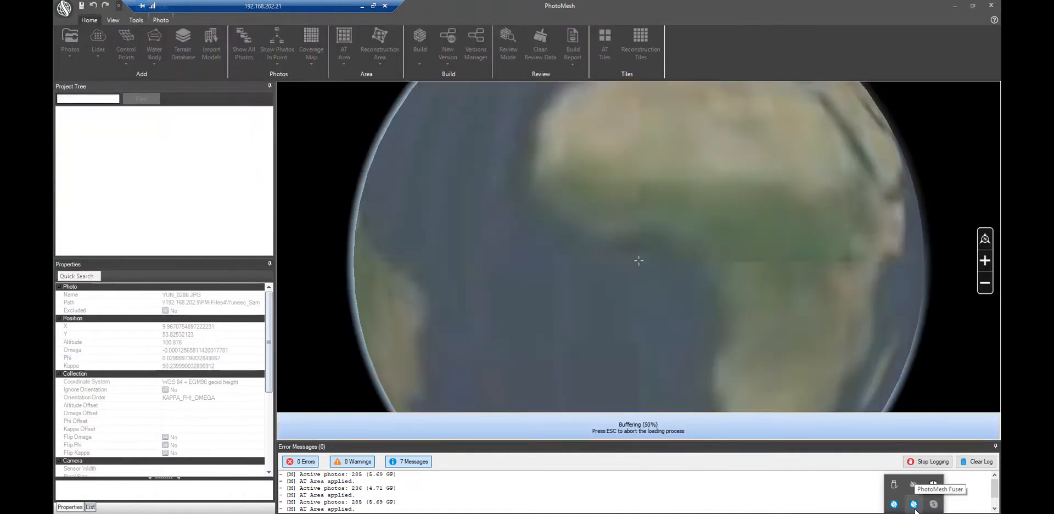
right_click(914, 507)
left_click(879, 477)
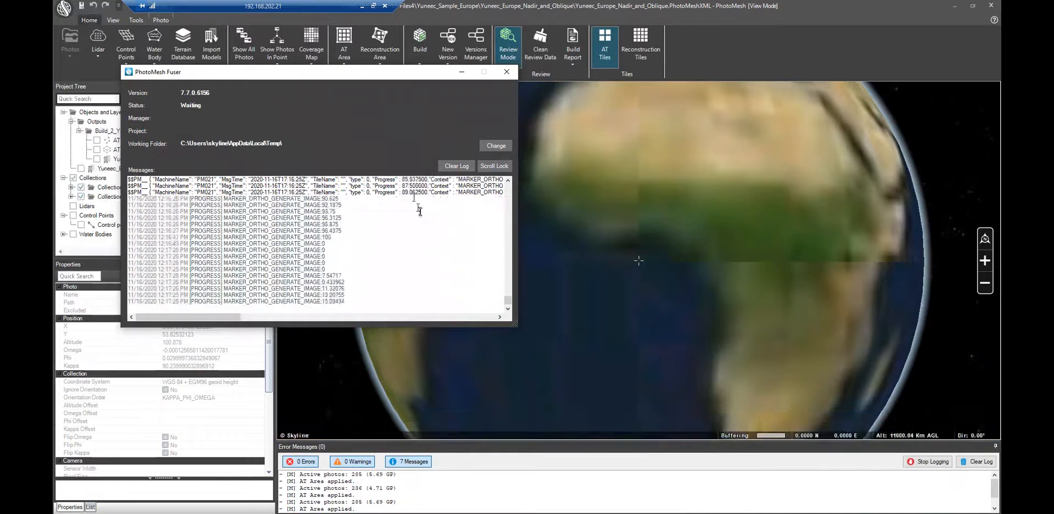
left_click(507, 72)
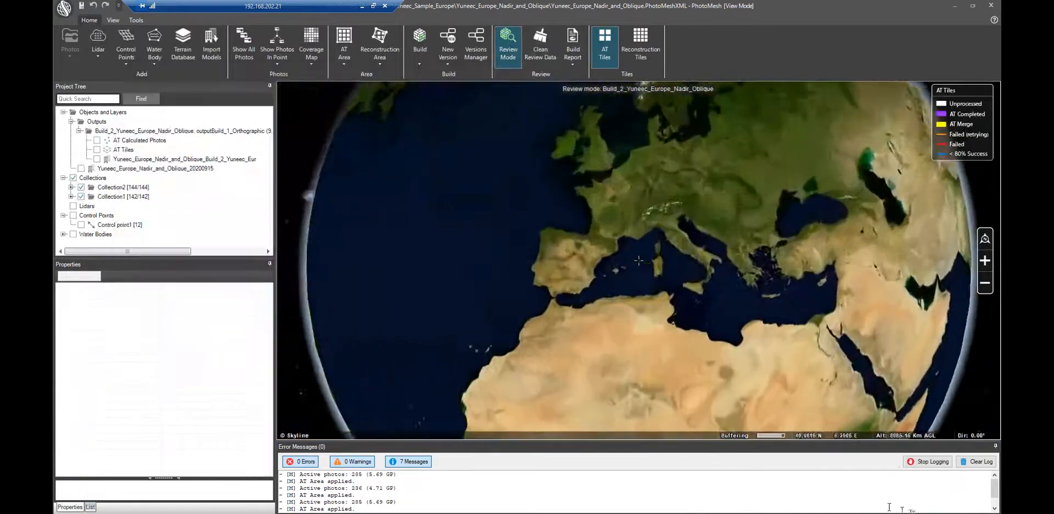
- Open the PhotoMesh Fuser version 7.6.2.4811 window to identify it, close the window and exit that fuser
left_click(914, 513)
double_click(897, 504)
right_click(898, 508)
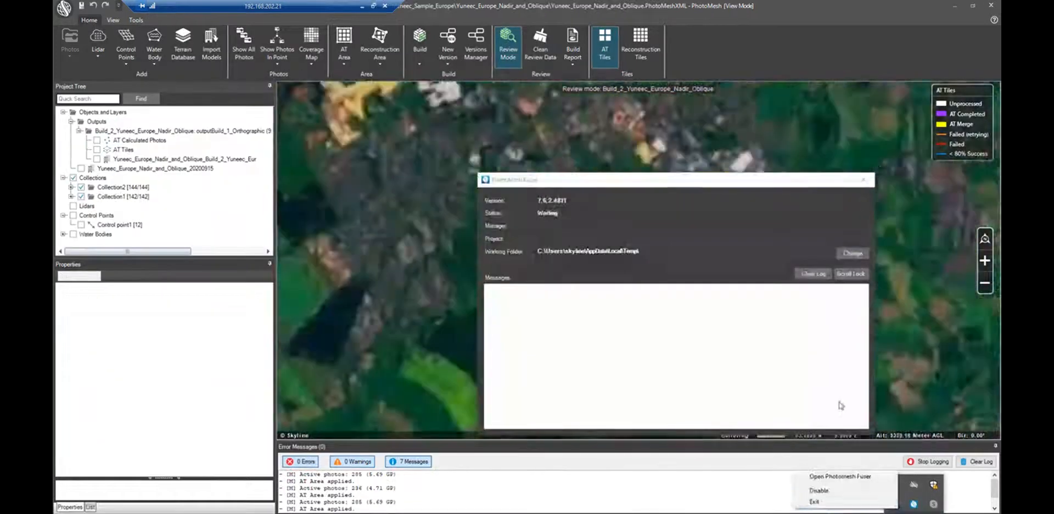
left_click(867, 476)
left_click(863, 179)
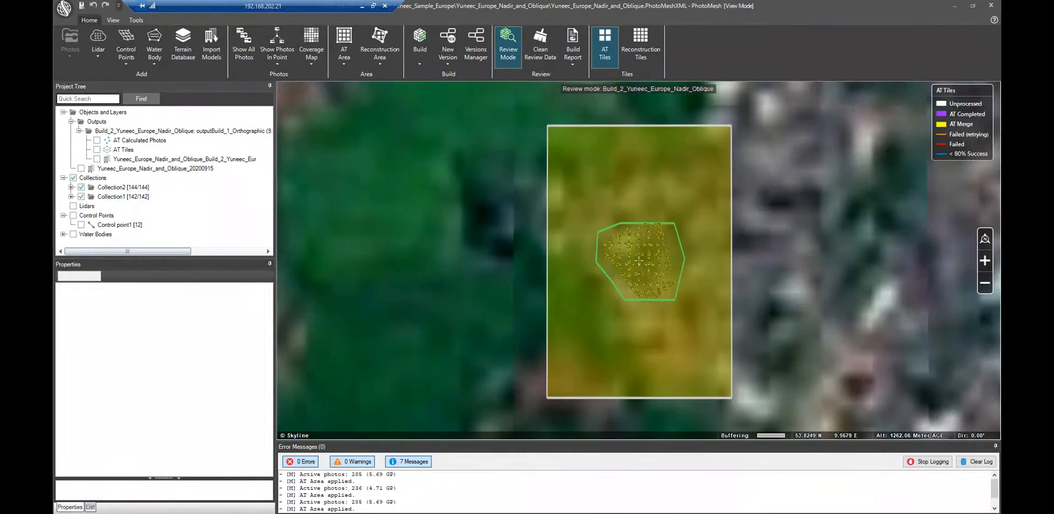
right_click(895, 509)
left_click(855, 498)
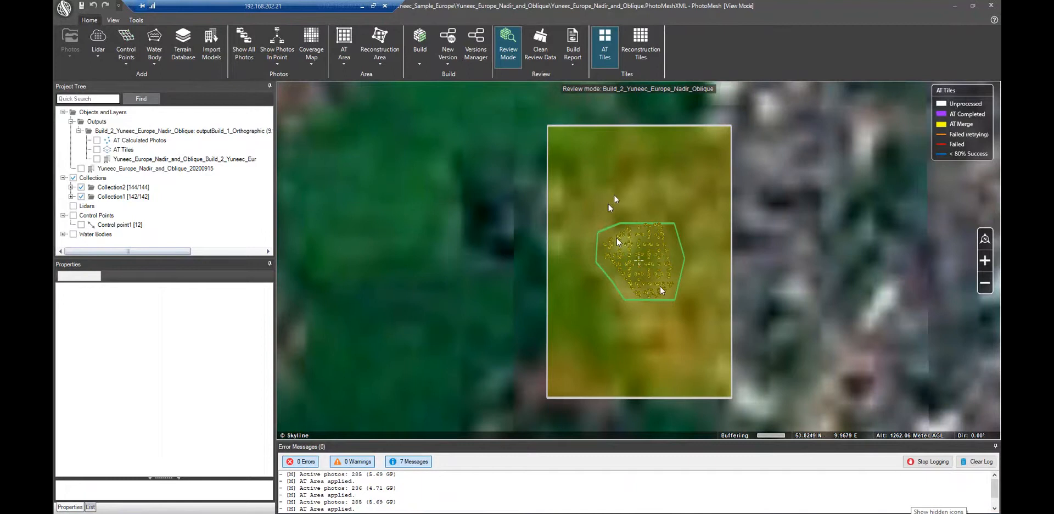
- Examine the photo layout inside the reconstruction area and select Collection1 in the project tree
scroll(704, 265, "up", 3)
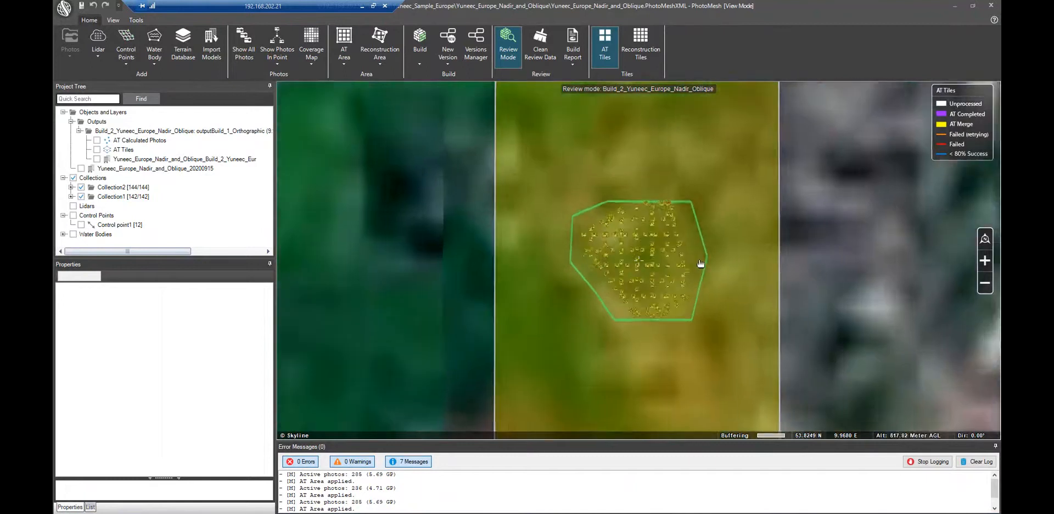
left_click_drag(704, 265, 659, 280)
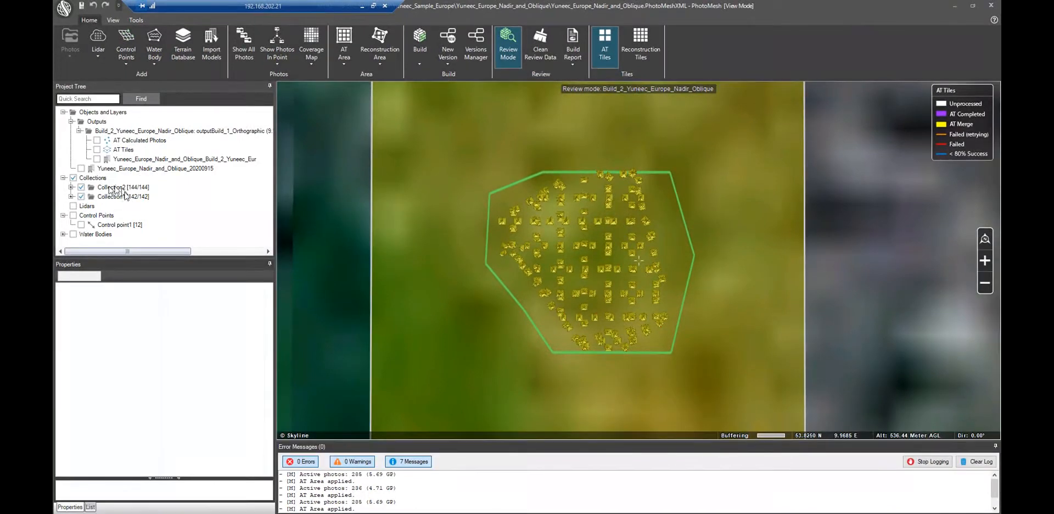
left_click(83, 196)
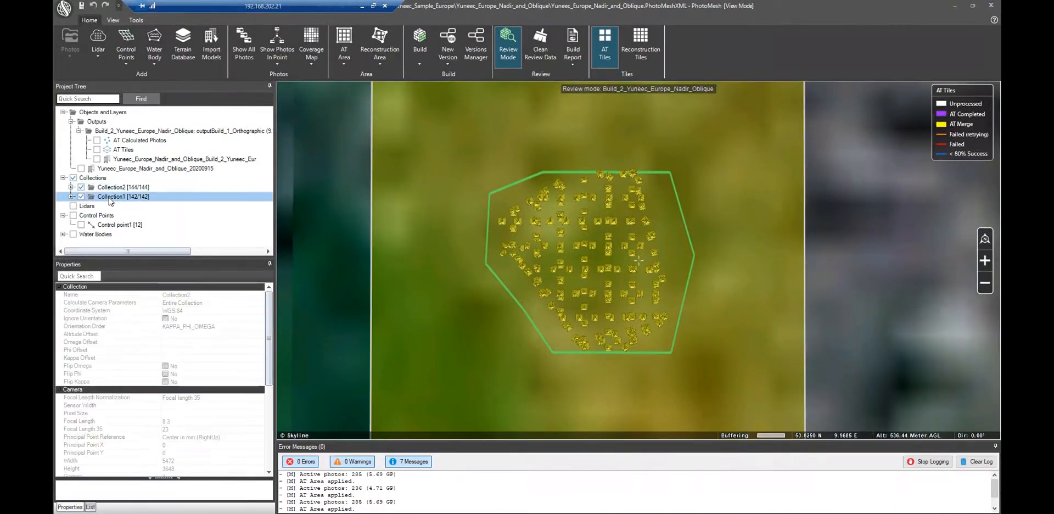
- Display the reconstruction tiles over the photo layout, and switch the display back to the AT tiles
scroll(494, 123, "down", 5)
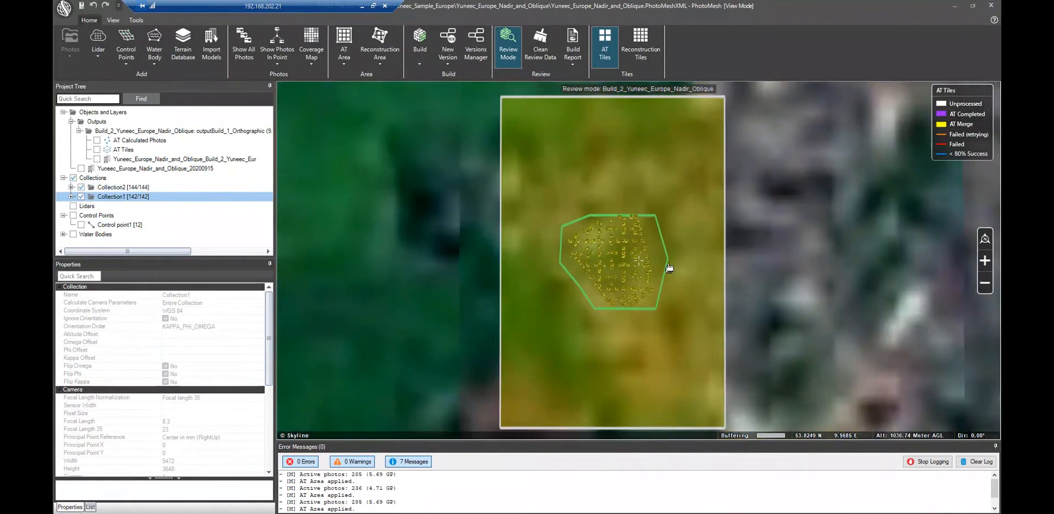
scroll(668, 268, "up", 3)
scroll(615, 184, "up", 3)
mouse_move(675, 182)
middle_mouse_down()
mouse_move(687, 342)
mouse_move(676, 182)
middle_mouse_up()
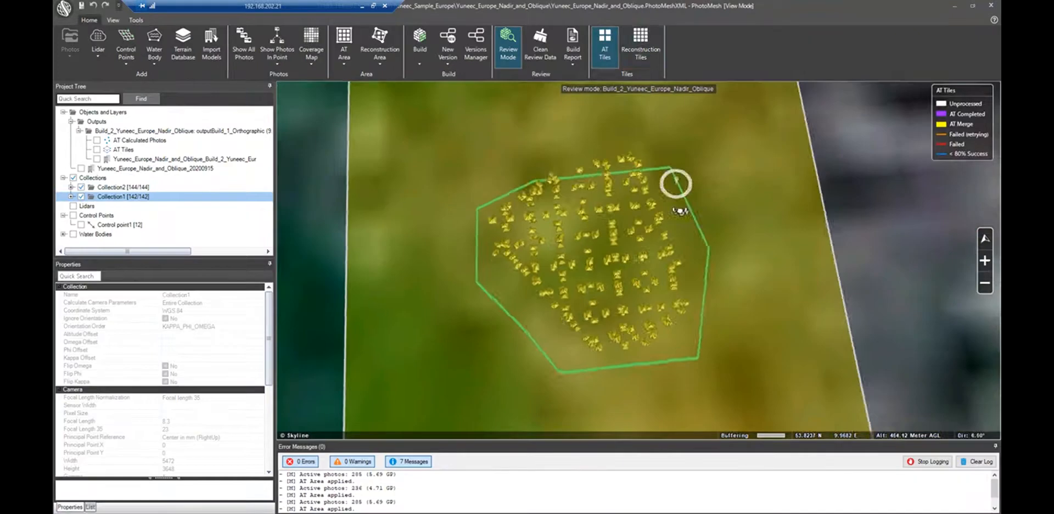
left_click(640, 45)
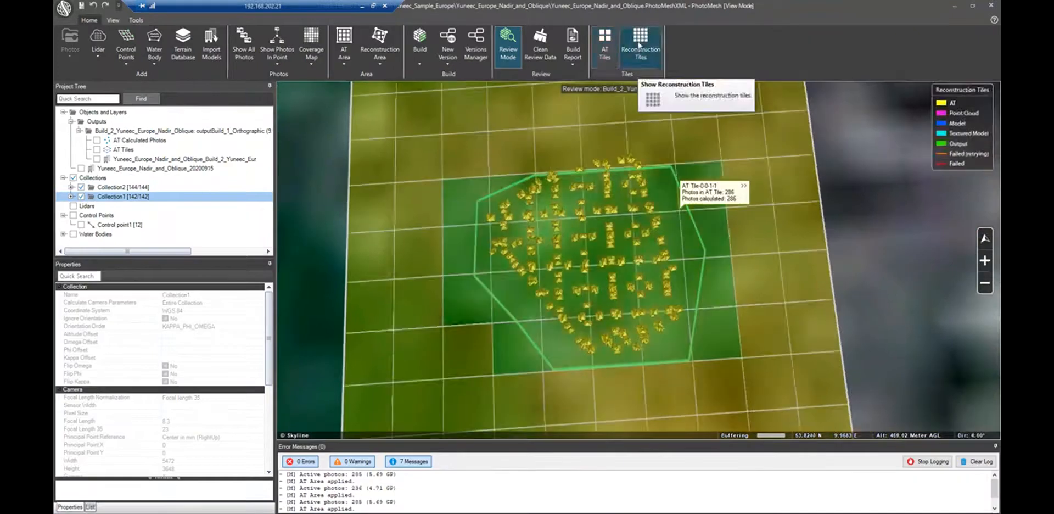
left_click(599, 51)
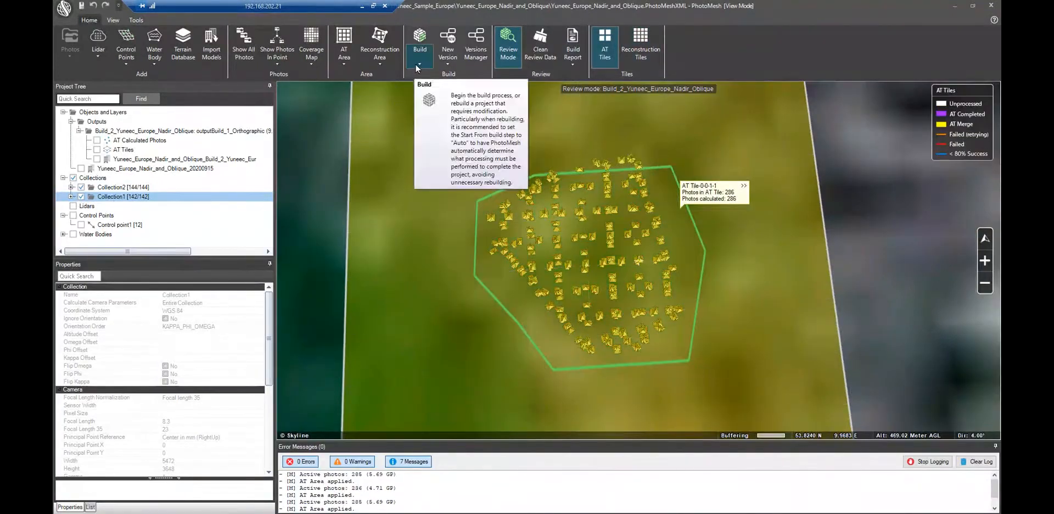
- Examine the original camera positions from an oblique angle and look through the camera and distortion properties of Collection1
left_click_drag(662, 244, 650, 241)
scroll(650, 242, "up", 5)
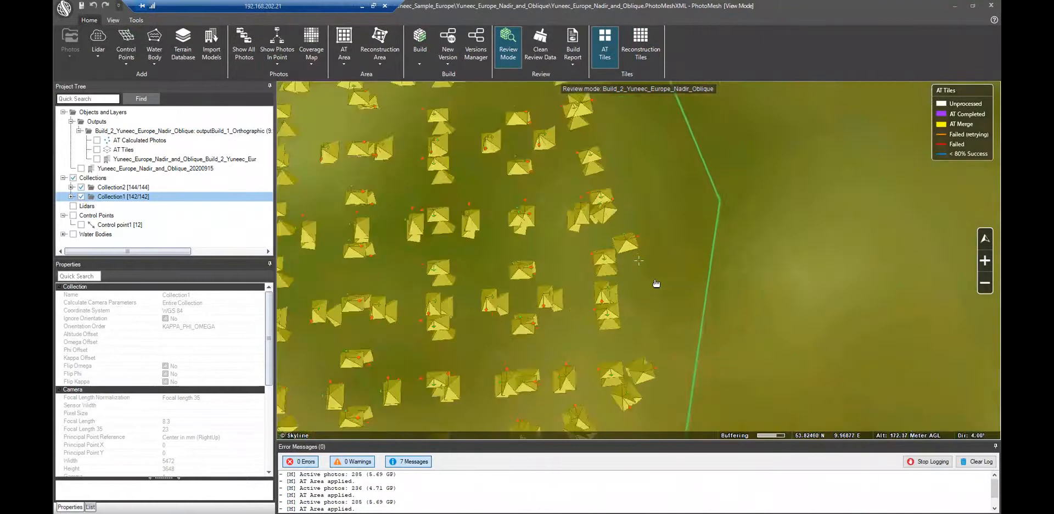
middle_click_drag(621, 235, 546, 350)
scroll(694, 298, "down", 3)
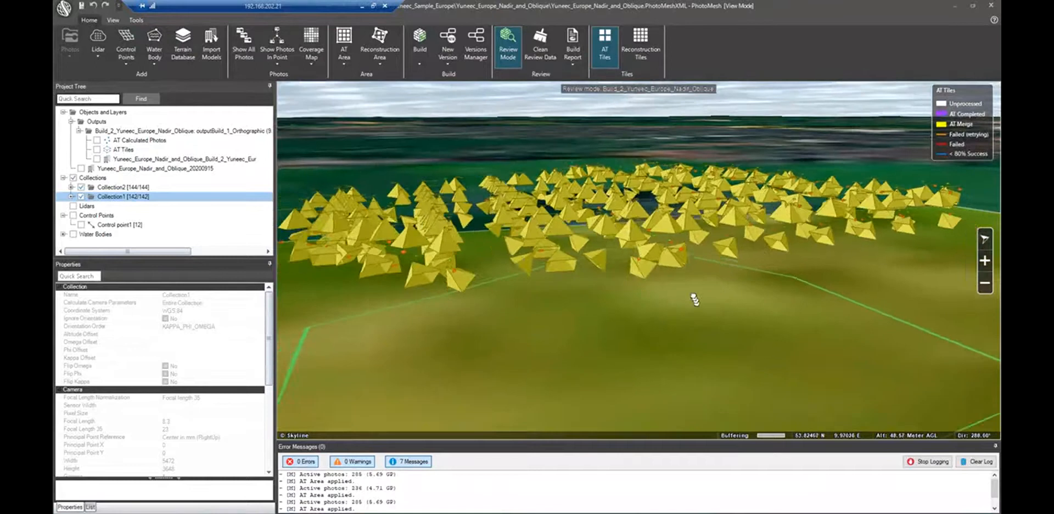
mouse_move(680, 312)
middle_mouse_down()
mouse_move(662, 320)
mouse_move(670, 310)
middle_mouse_up()
left_click_drag(271, 348, 273, 449)
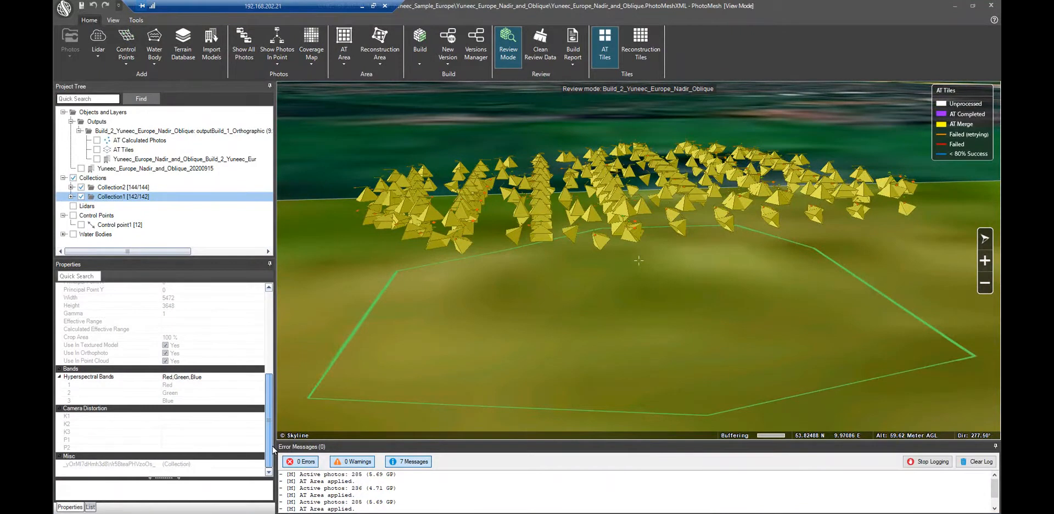
left_click_drag(275, 436, 281, 335)
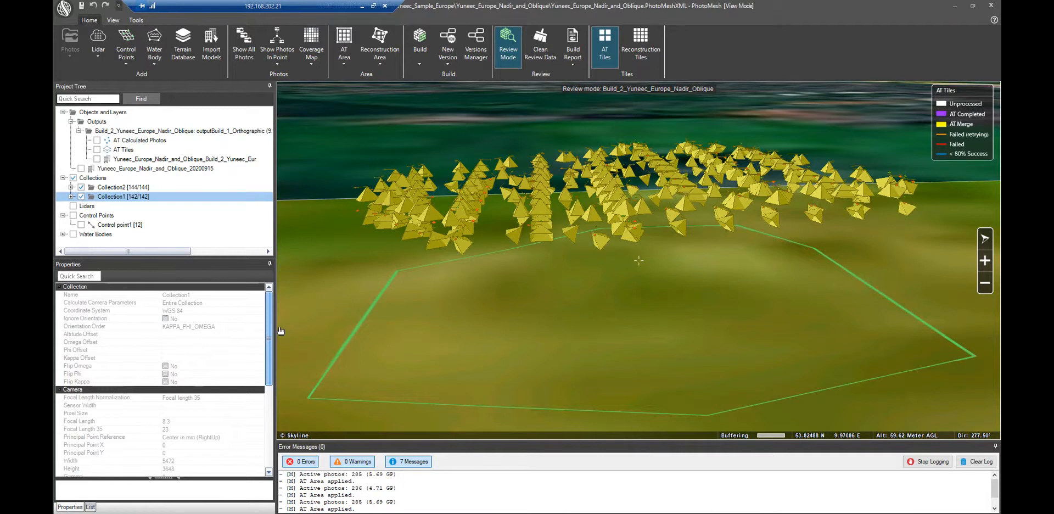
- Open the build settings to review the AT parameters, including camera position accuracy and the advanced calculation options, and close them
left_click(603, 306)
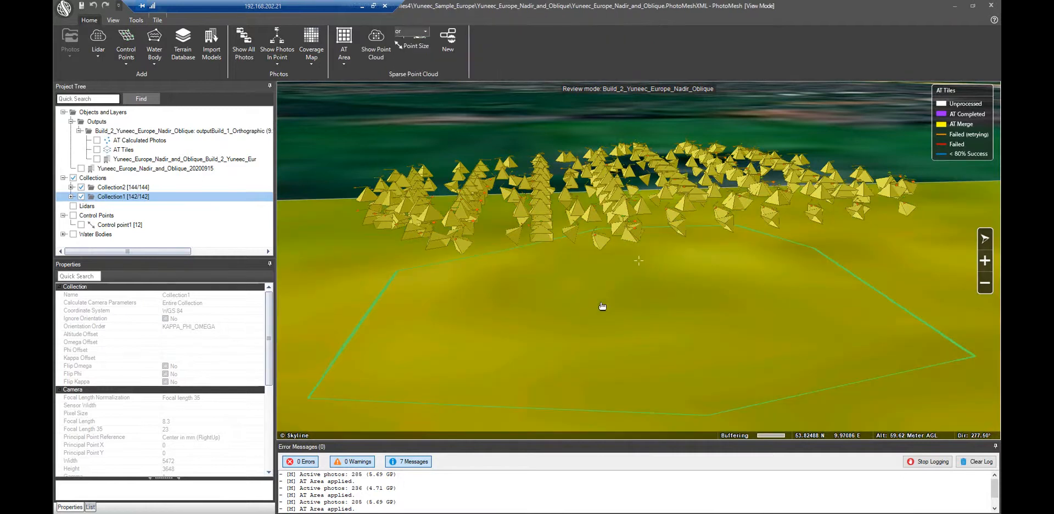
left_click(89, 20)
left_click(419, 62)
left_click(414, 76)
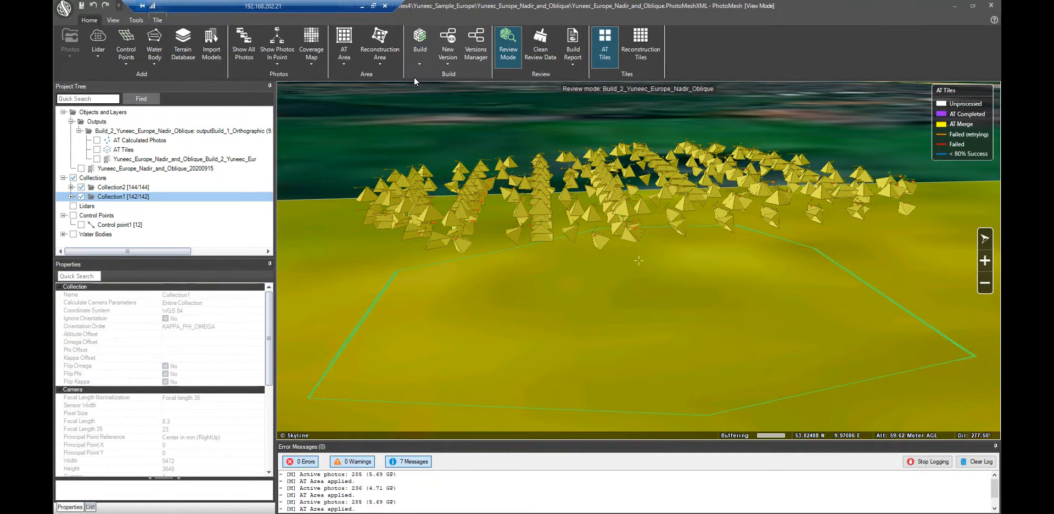
left_click(490, 63)
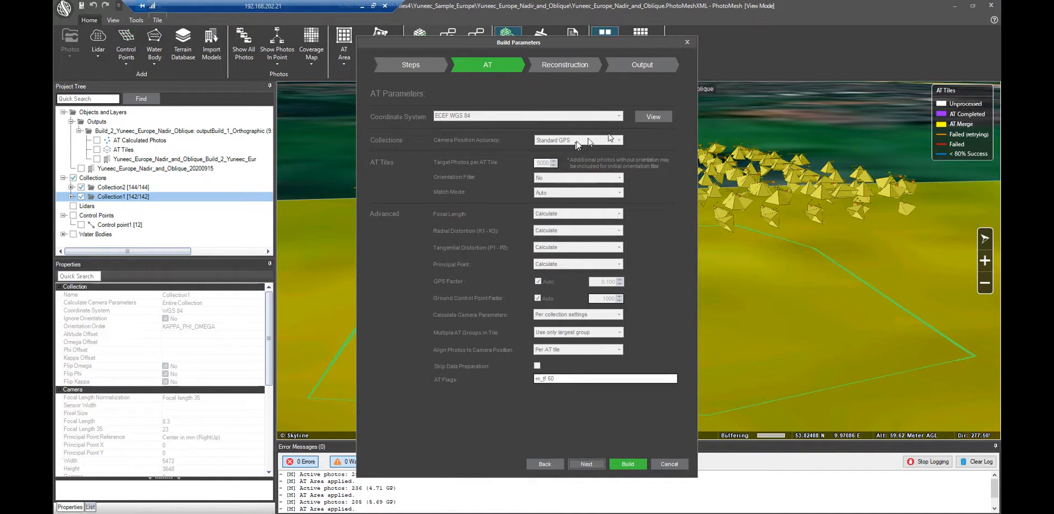
left_click(687, 42)
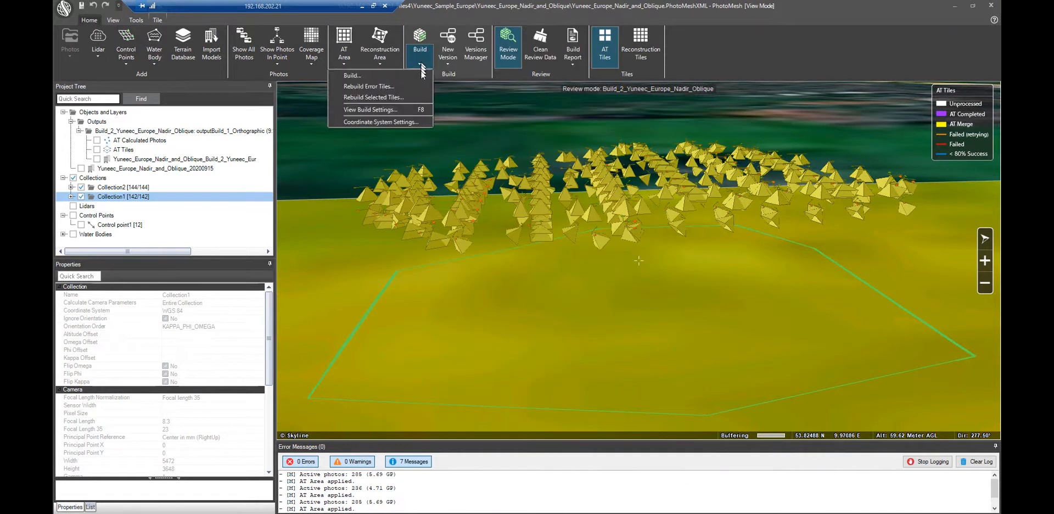
left_click(420, 41)
left_click(488, 64)
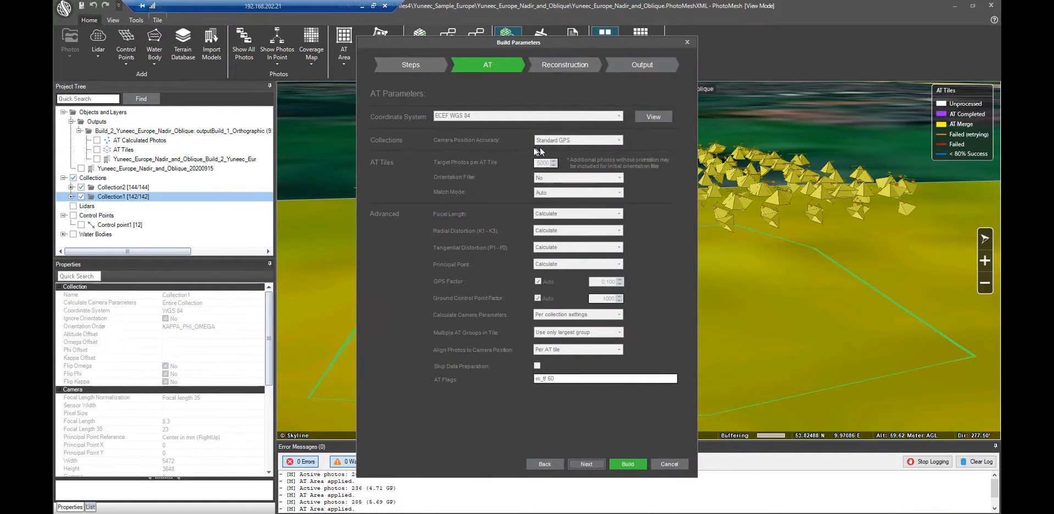
left_click(687, 42)
- Select the AT tile, show its calculated photos and inspect their positions from several angles
middle_click_drag(641, 300, 637, 315)
left_click(634, 311)
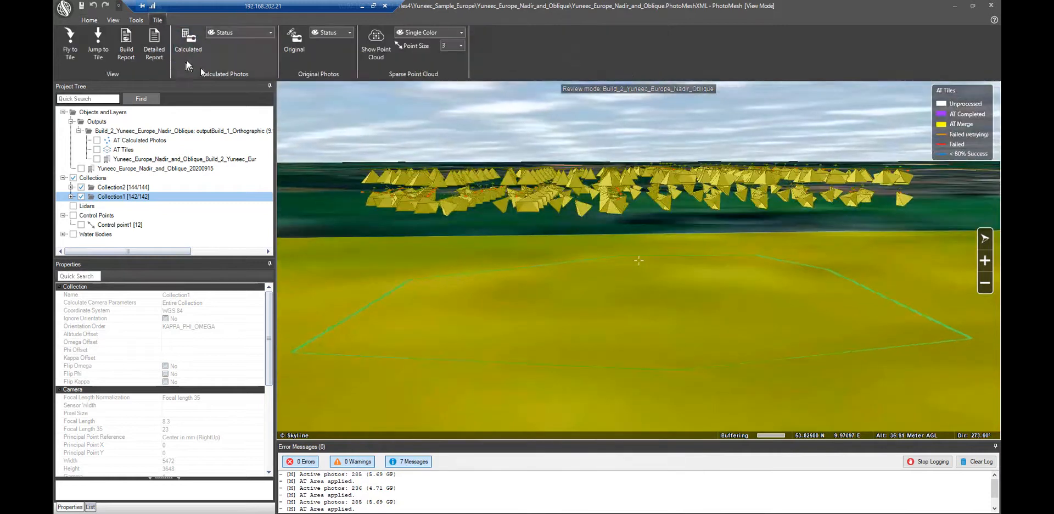
left_click(195, 44)
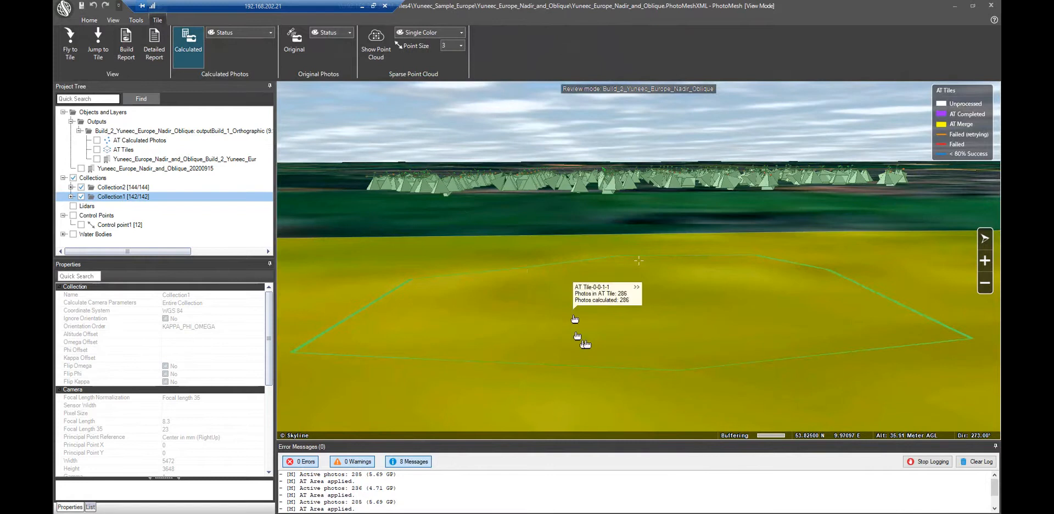
left_click_drag(582, 368, 651, 236)
middle_click_drag(622, 197, 627, 166)
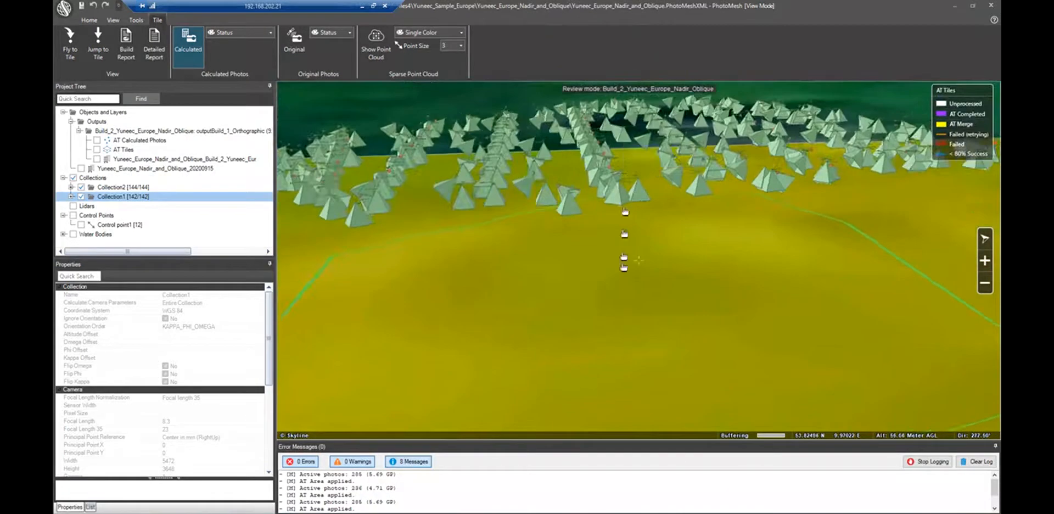
scroll(648, 287, "down", 3)
mouse_move(644, 283)
middle_mouse_down()
mouse_move(647, 273)
mouse_move(662, 284)
mouse_move(646, 294)
mouse_move(640, 278)
mouse_move(649, 218)
middle_mouse_up()
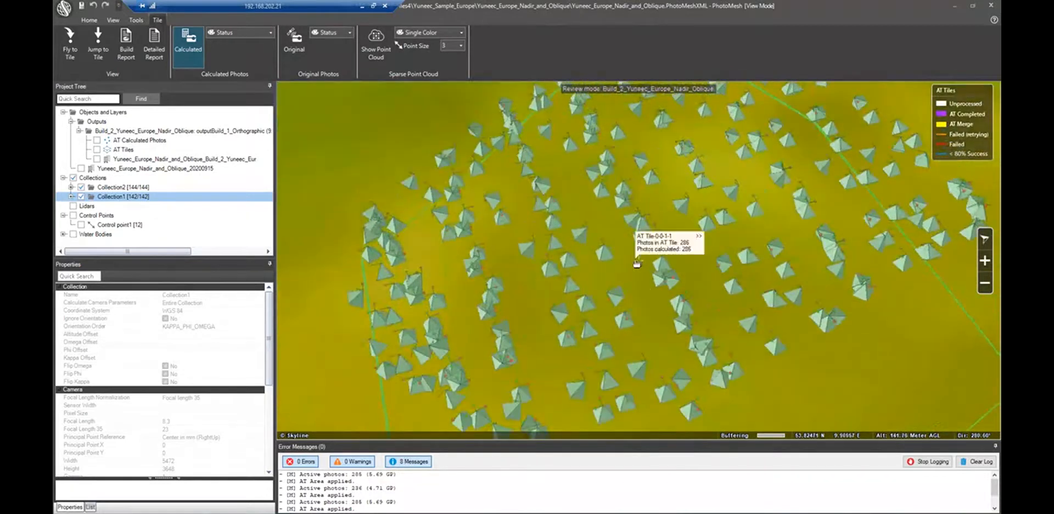
scroll(649, 220, "up", 4)
- Select nadir and oblique calculated photos, including YUN_0200, YUN_0056 and YUN_0066, to compare their orientations and ground footprints
left_click(559, 251)
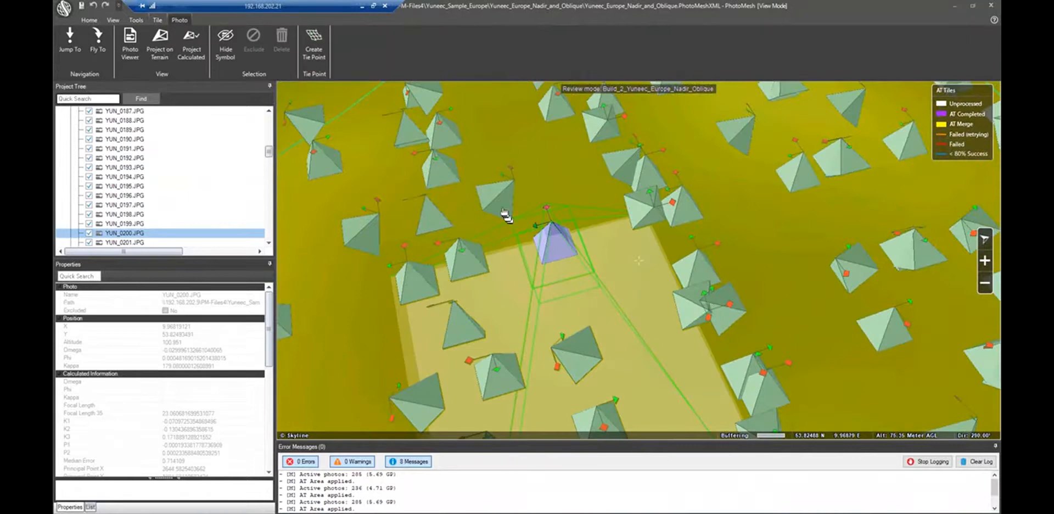
left_click(500, 200)
scroll(556, 283, "down", 3)
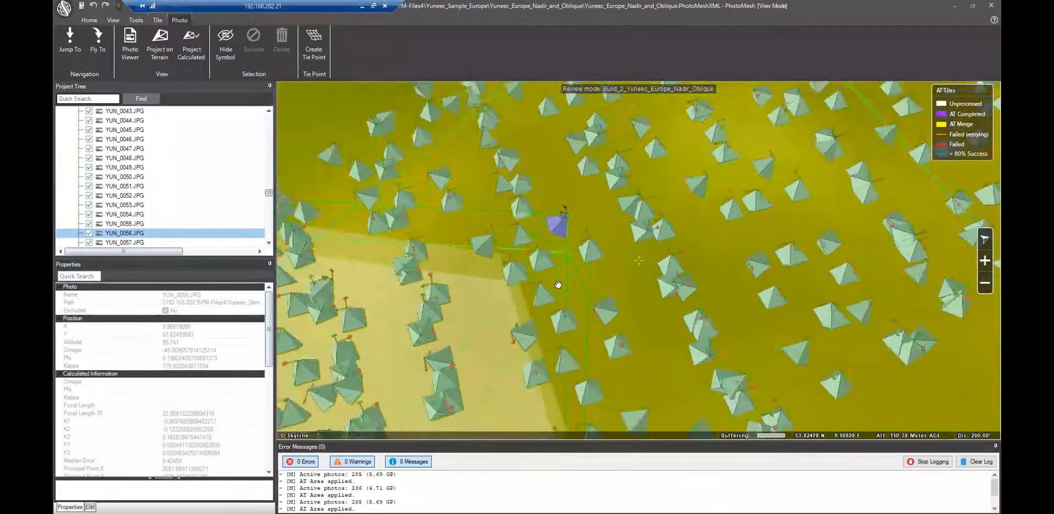
middle_click_drag(559, 287, 549, 247)
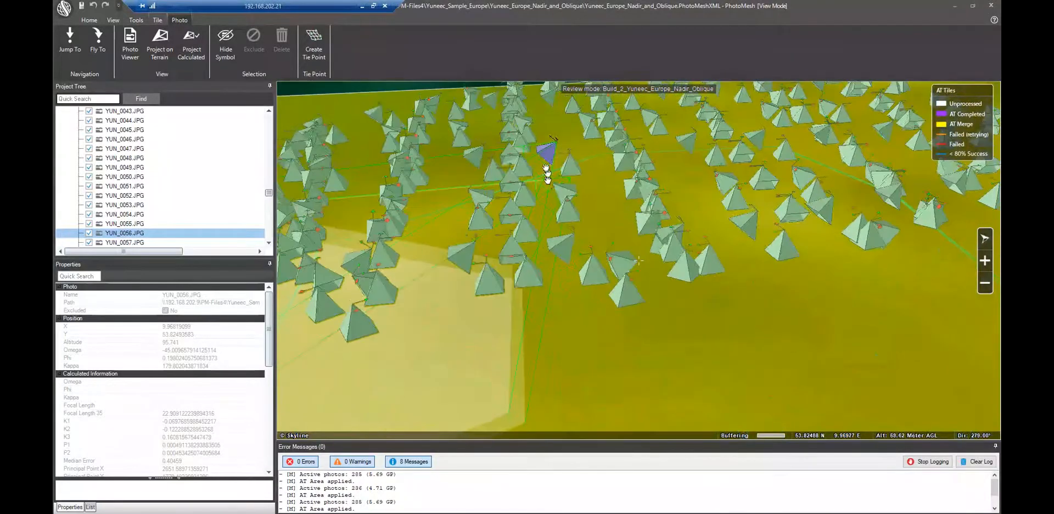
middle_click_drag(547, 173, 578, 143)
left_click(575, 164)
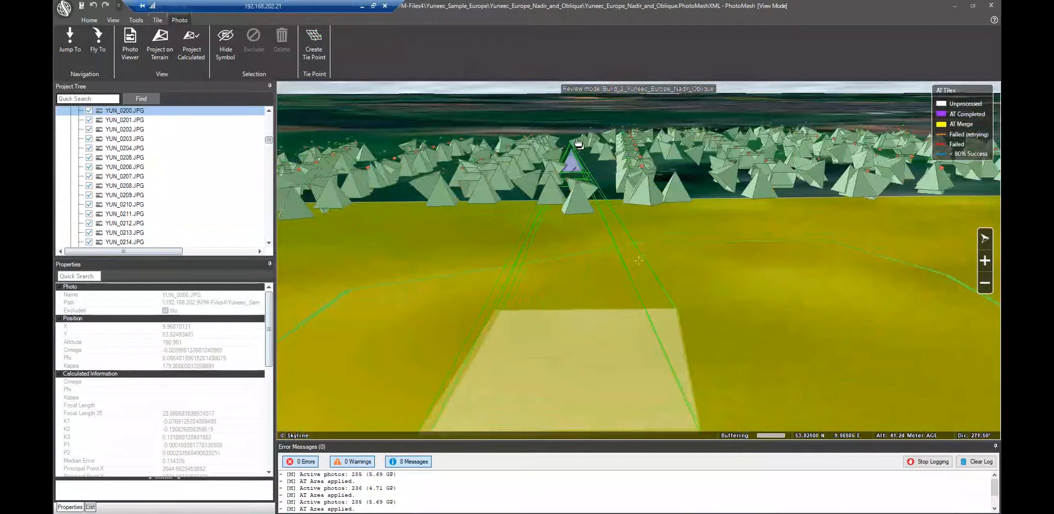
left_click(559, 166)
middle_click_drag(559, 174, 563, 191)
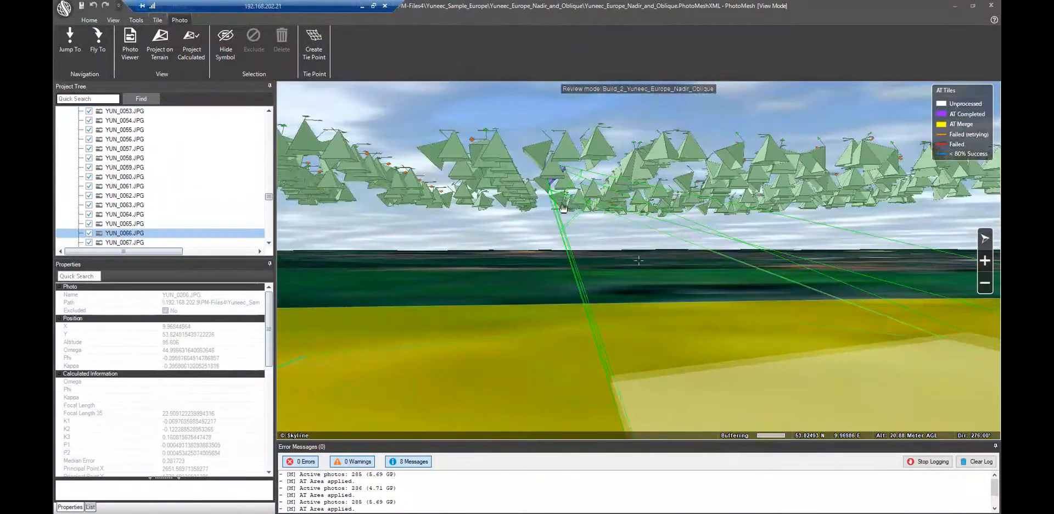
middle_click_drag(561, 367, 608, 251)
left_click(608, 251)
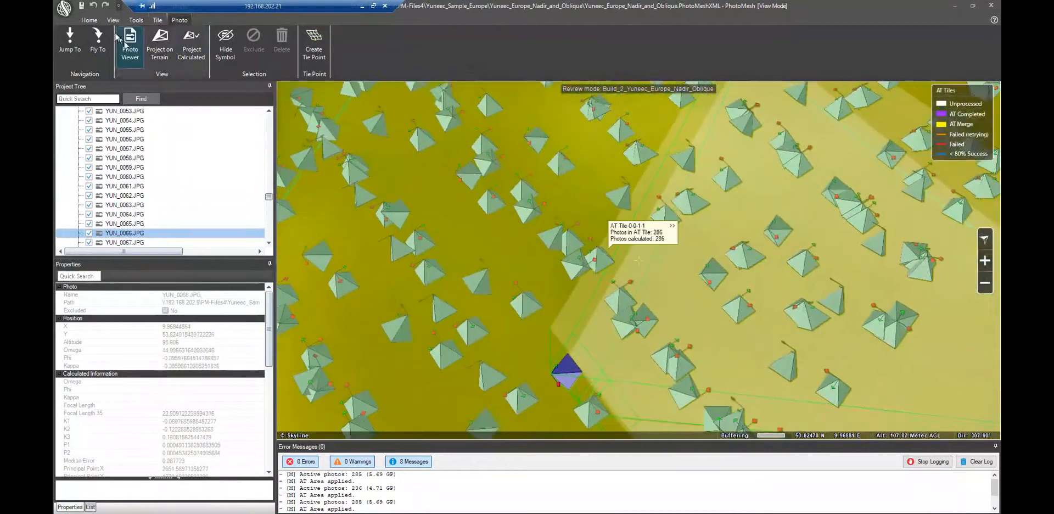
- Clean the review data from the view and hide all photo collections
left_click(89, 20)
left_click(544, 54)
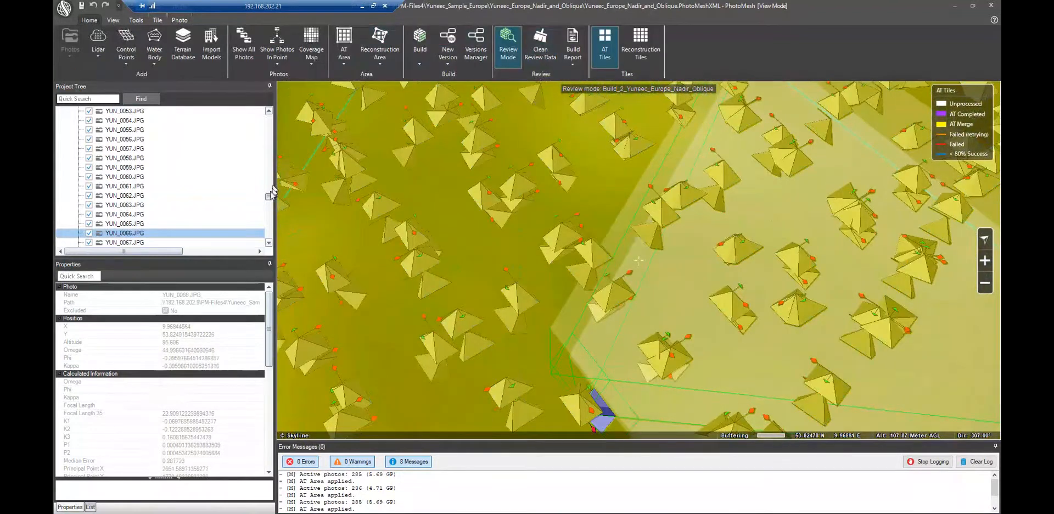
left_click_drag(269, 195, 268, 117)
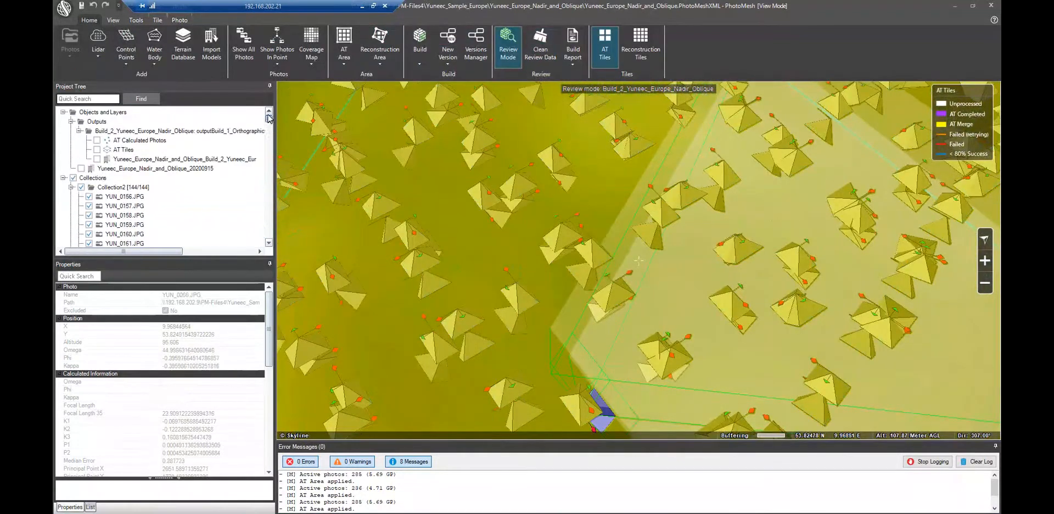
left_click(74, 178)
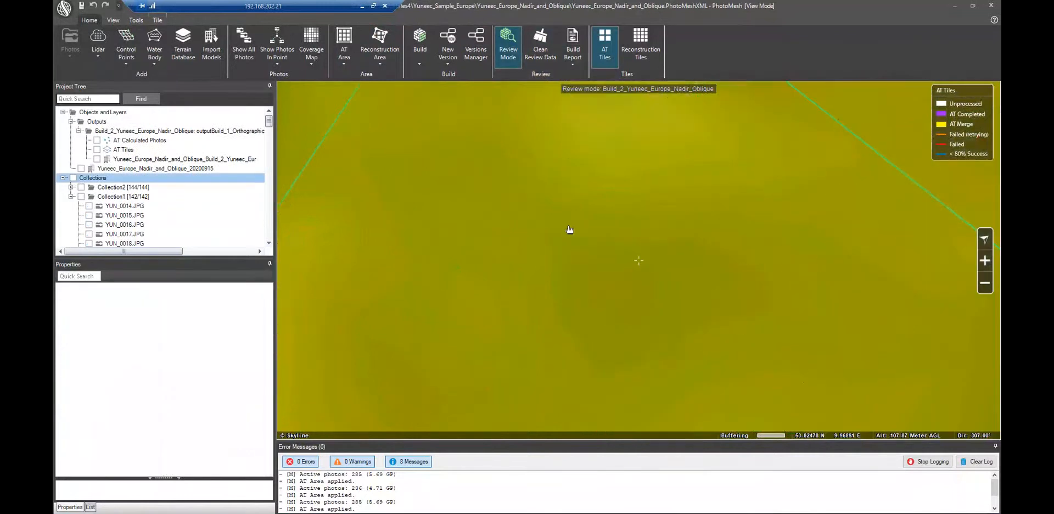
- Open the AT build report, examine the project summary and each collection's median error and calculated camera values, and close it
left_click(570, 230)
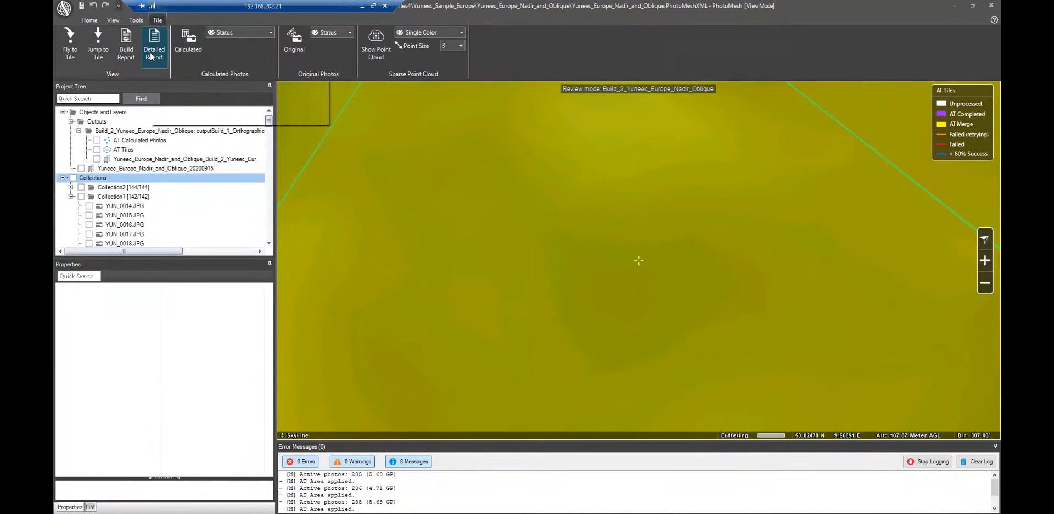
left_click(89, 20)
left_click(576, 60)
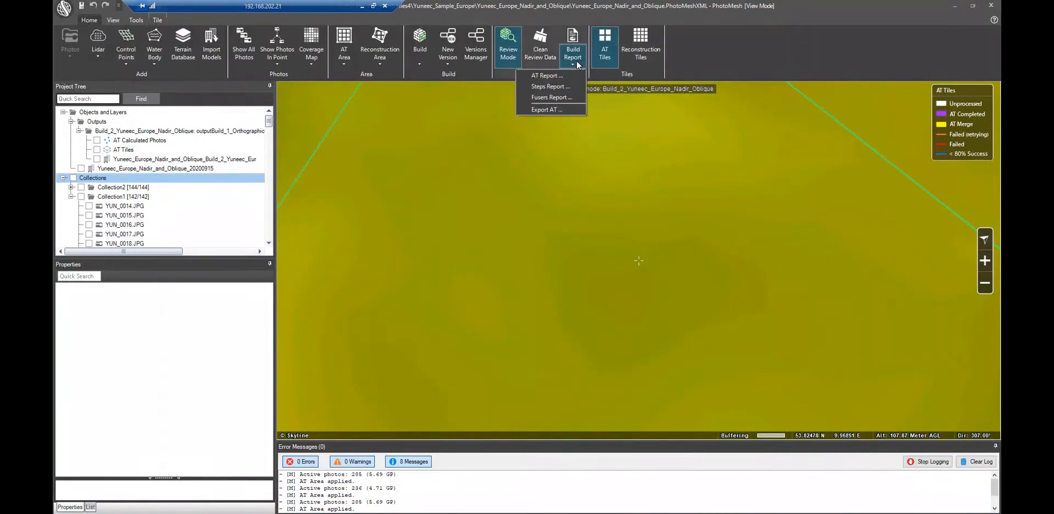
left_click(550, 74)
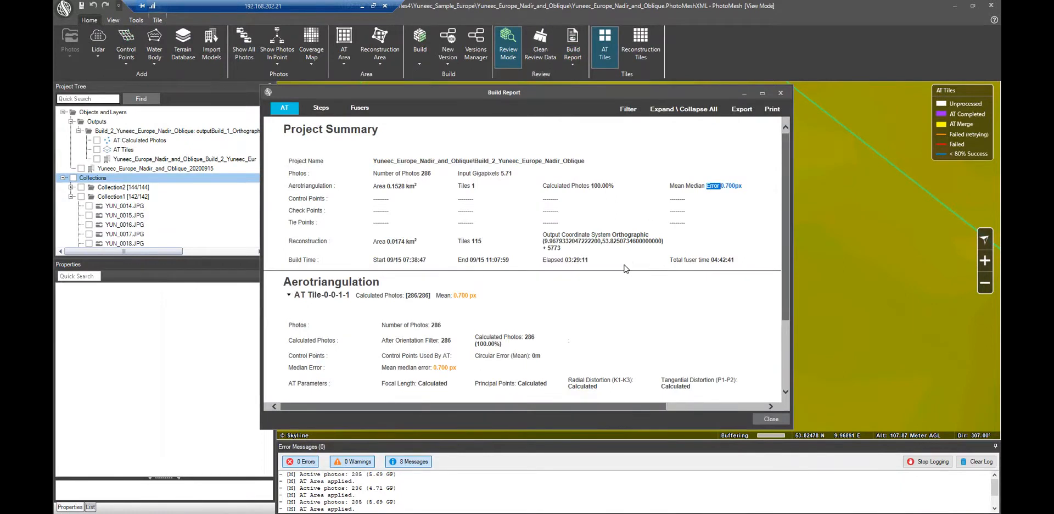
scroll(622, 281, "down", 3)
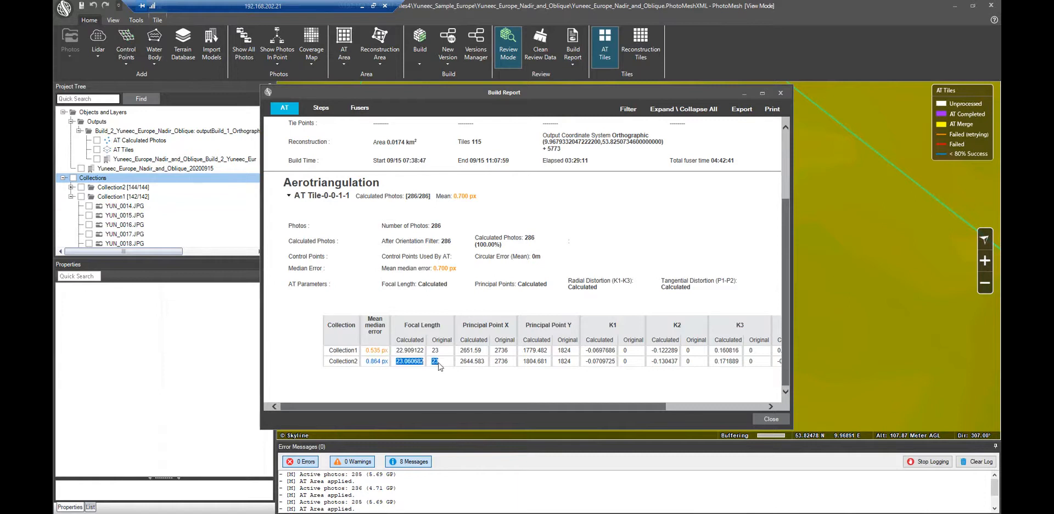
left_click_drag(409, 409, 512, 416)
left_click(781, 93)
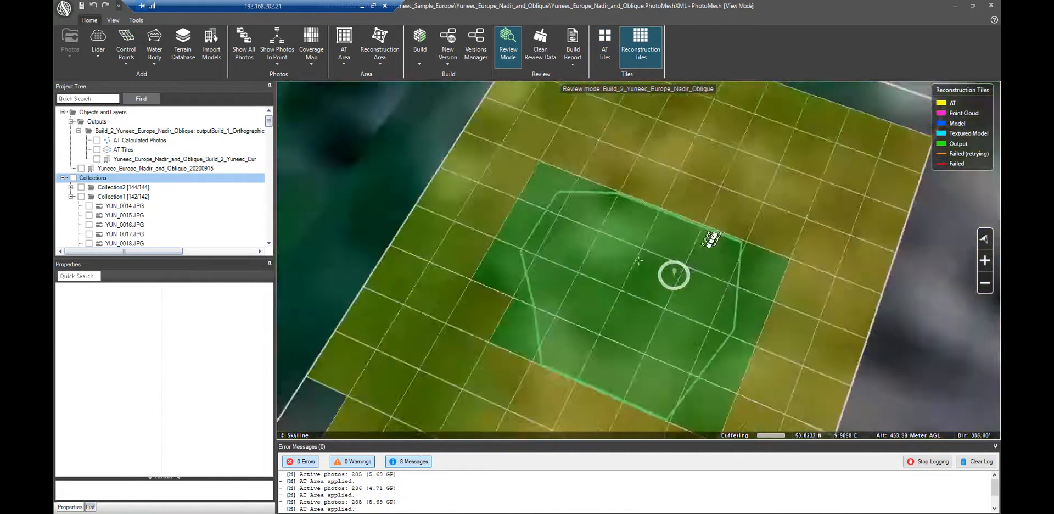
- Display the reconstruction tiles, select a tile with completed output inside the reconstruction area, and show its point cloud
middle_click_drag(712, 239, 725, 216)
left_click_drag(701, 269, 661, 203)
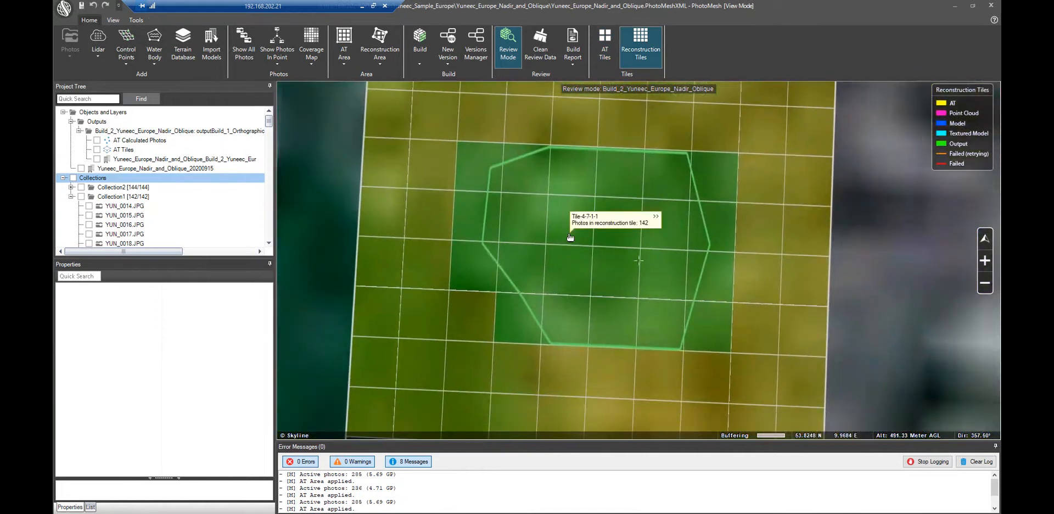
mouse_move(651, 282)
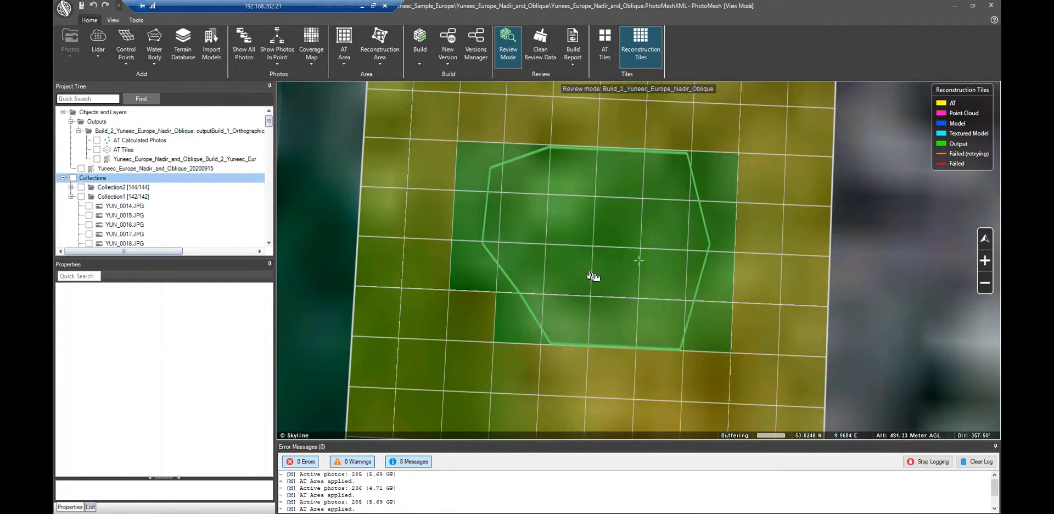
scroll(550, 261, "up", 5)
left_click(561, 194)
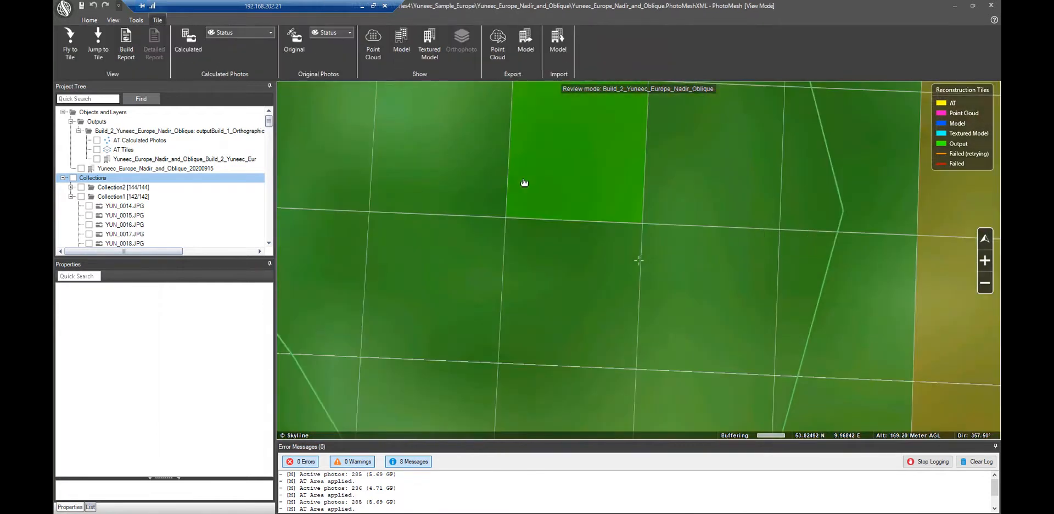
left_click(373, 52)
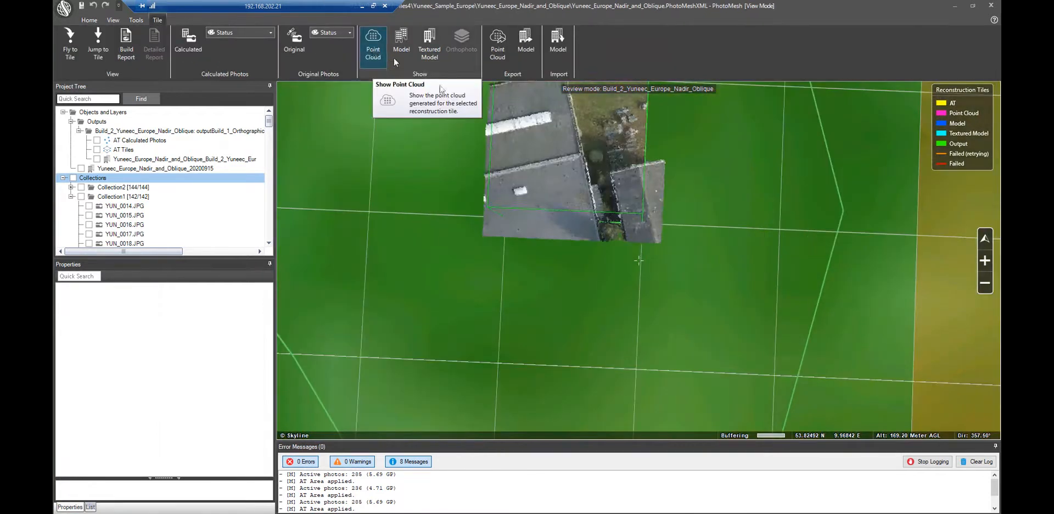
- Examine the selected tile's point cloud from above, at an angle and up close around the roofs, walls and yard
left_click_drag(571, 269, 570, 303)
scroll(562, 265, "up", 3)
middle_click_drag(541, 240, 428, 323)
scroll(544, 264, "up", 1)
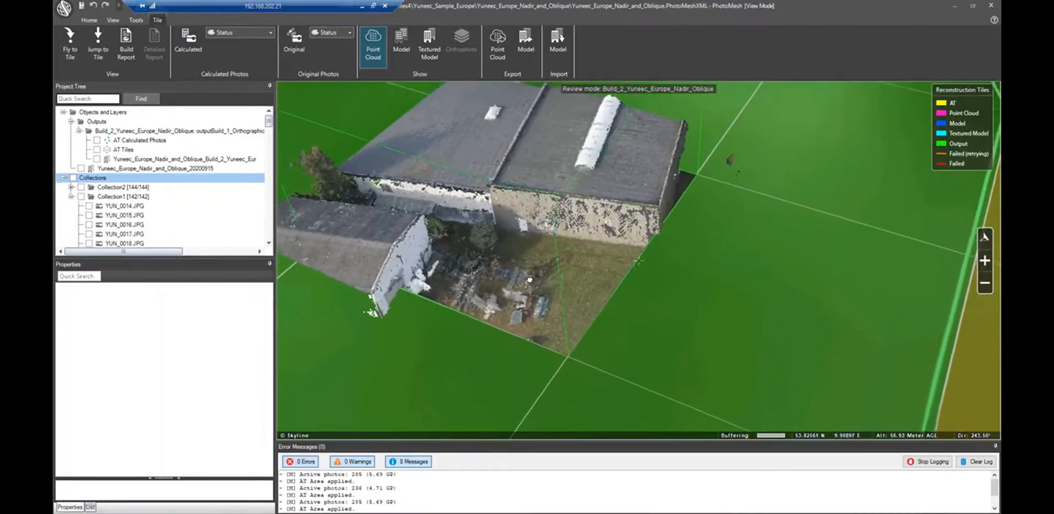
left_click_drag(544, 262, 581, 270)
scroll(586, 259, "up", 6)
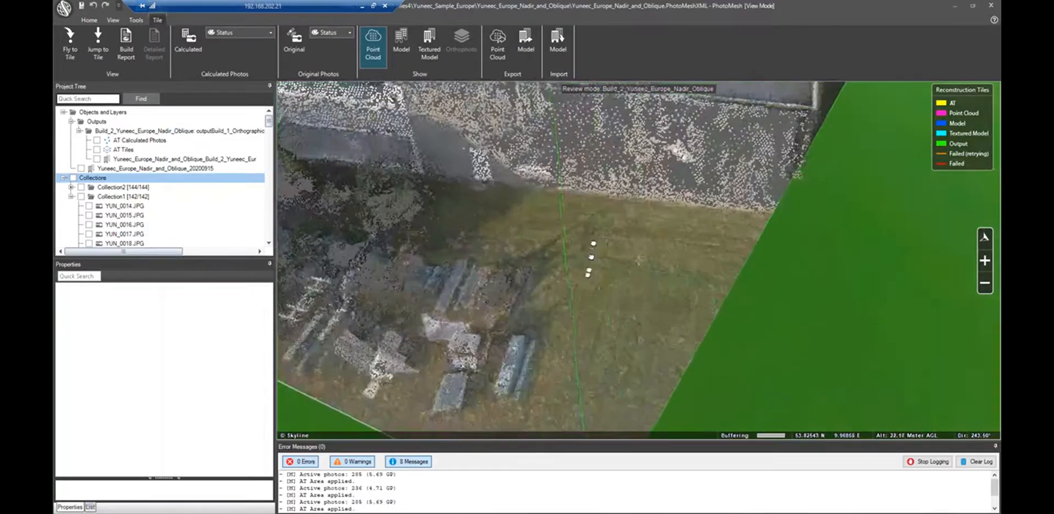
middle_click_drag(586, 284, 509, 173)
scroll(610, 280, "down", 2)
scroll(609, 280, "down", 3)
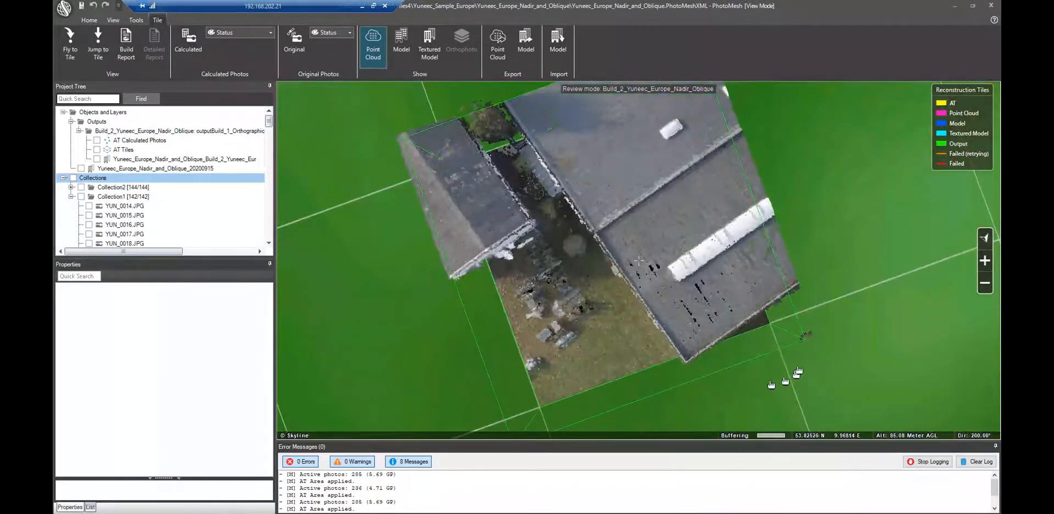
scroll(731, 248, "up", 3)
left_click_drag(710, 370, 718, 384)
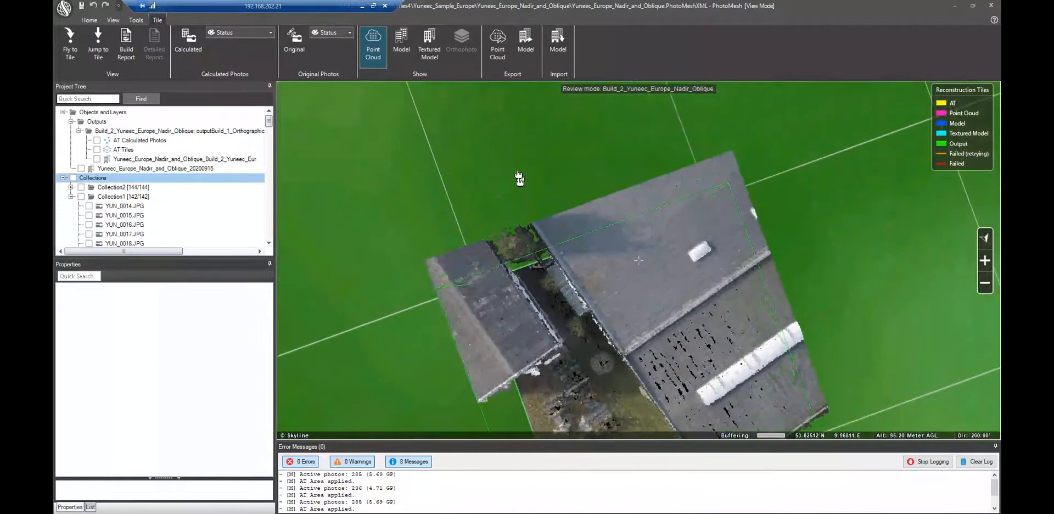
- Select the reconstruction tile adjoining the displayed one, show its point cloud too, and view both together
left_click_drag(559, 283, 612, 276)
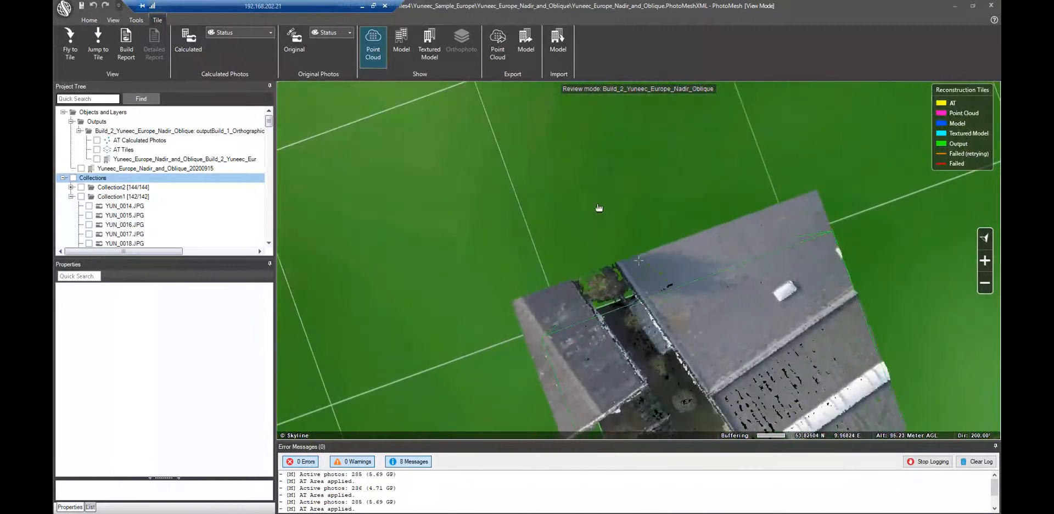
left_click(599, 208)
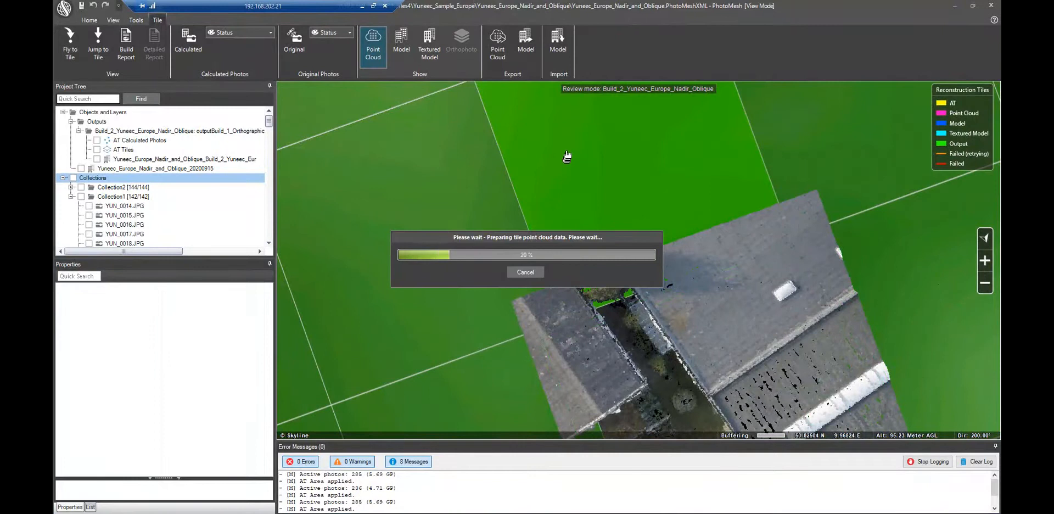
middle_click_drag(637, 207, 692, 198)
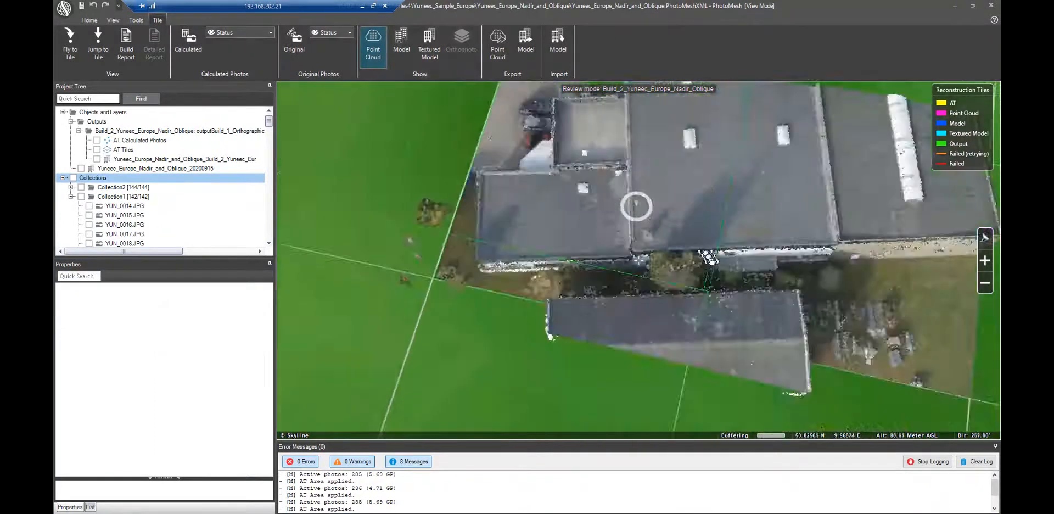
middle_click_drag(708, 257, 687, 247)
- Show the textured model for the selected tile and for the adjacent tile
left_click(430, 49)
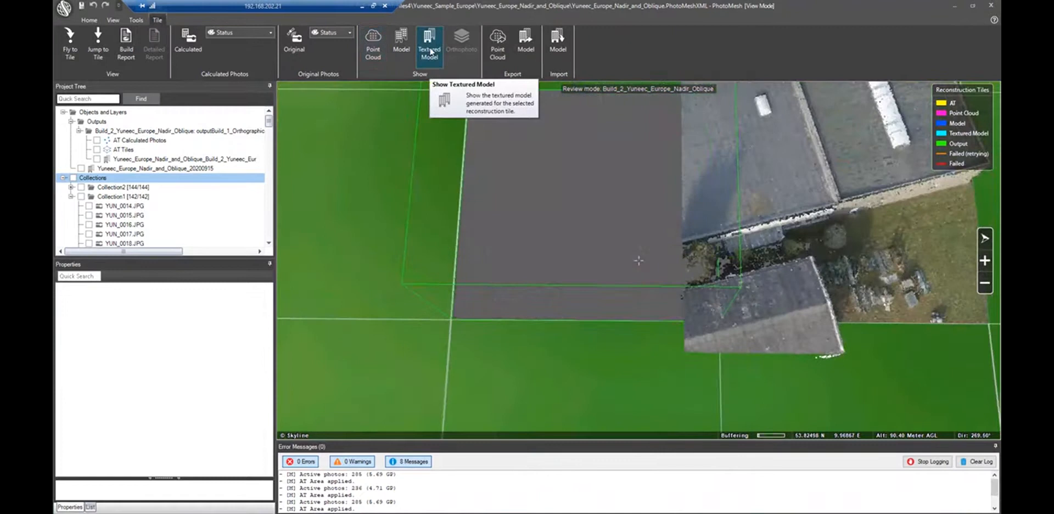
left_click_drag(818, 229, 702, 257)
left_click(702, 257)
left_click(437, 50)
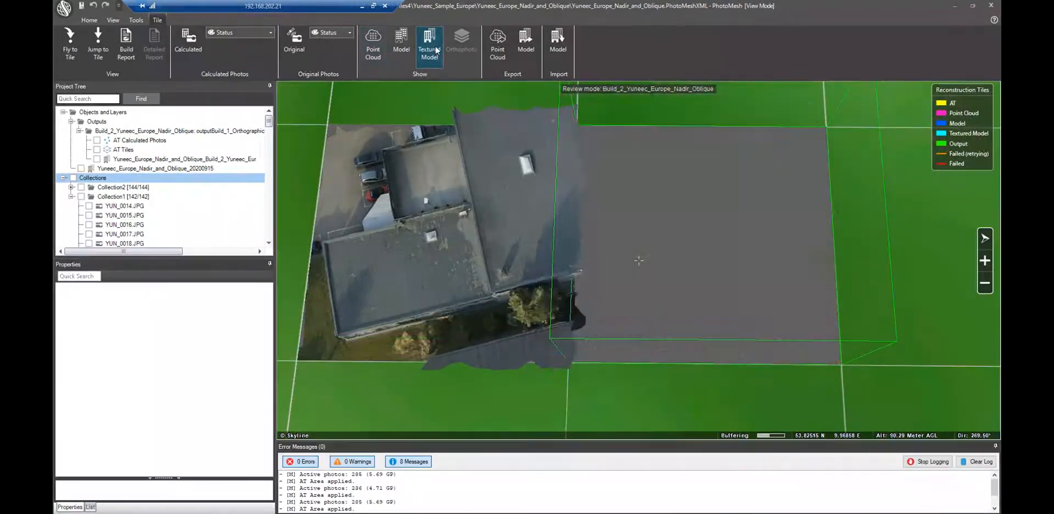
- Inspect the two tiles' textured models up close and at an angle, checking the roofs, walls and trees
scroll(689, 270, "up", 5)
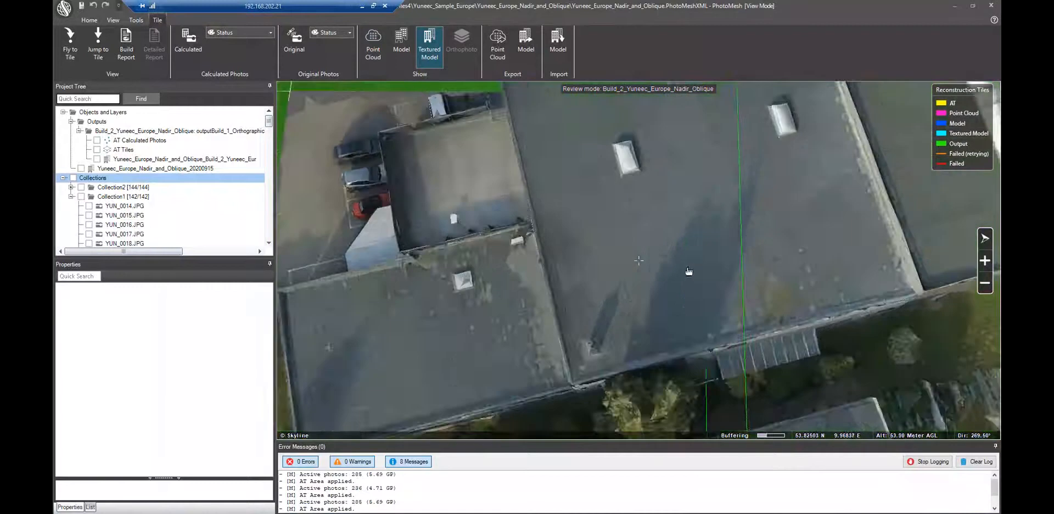
scroll(689, 270, "up", 3)
left_click_drag(813, 226, 638, 224)
mouse_move(637, 225)
middle_mouse_down()
mouse_move(506, 327)
mouse_move(455, 340)
mouse_move(500, 322)
mouse_move(599, 251)
middle_mouse_up()
scroll(599, 252, "down", 2)
scroll(599, 252, "down", 2)
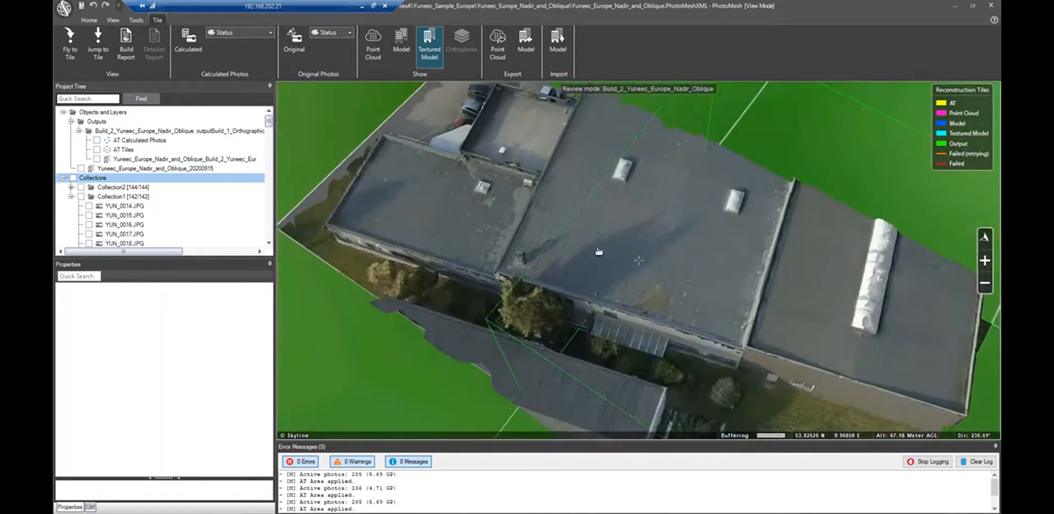
scroll(614, 279, "up", 3)
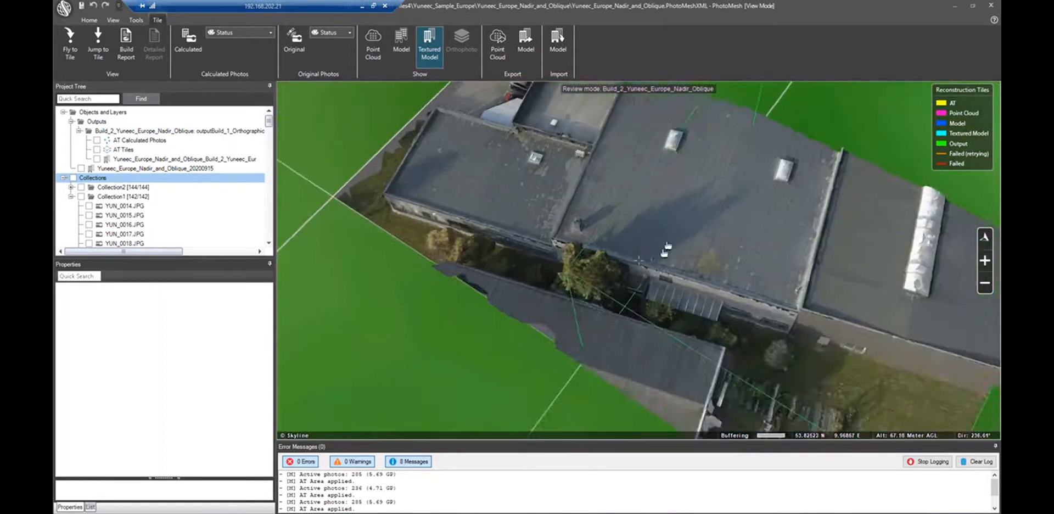
middle_click_drag(626, 254, 681, 273)
scroll(681, 273, "down", 2)
- Hide the tiles' textured models and display the complete Yuneec_Europe_Nadir_and_Oblique_20200915 mesh layer
left_click(429, 51)
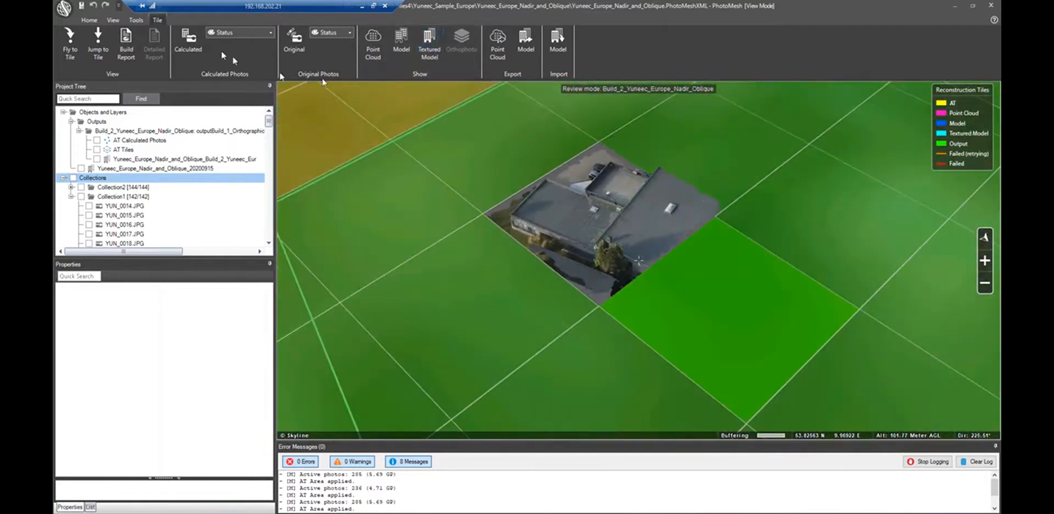
left_click(89, 19)
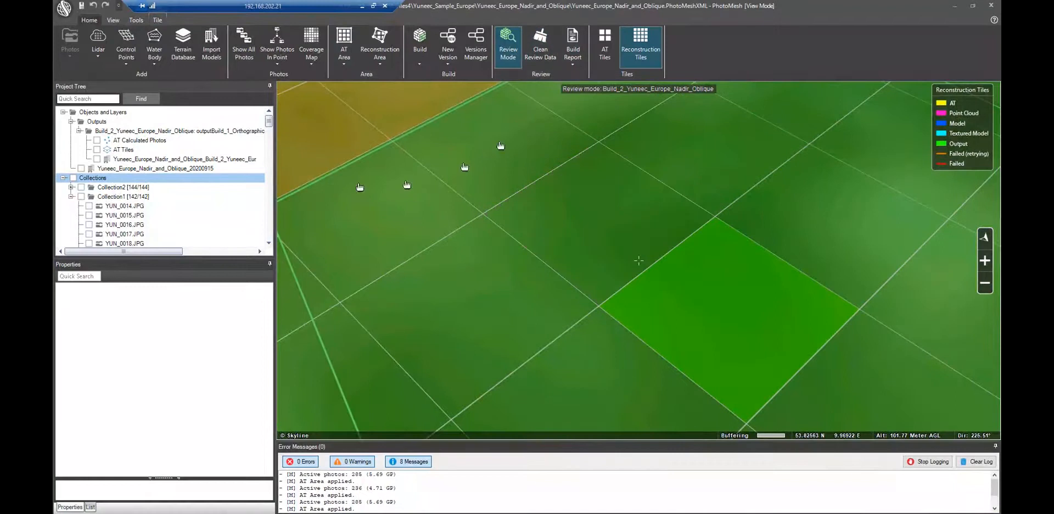
left_click(81, 169)
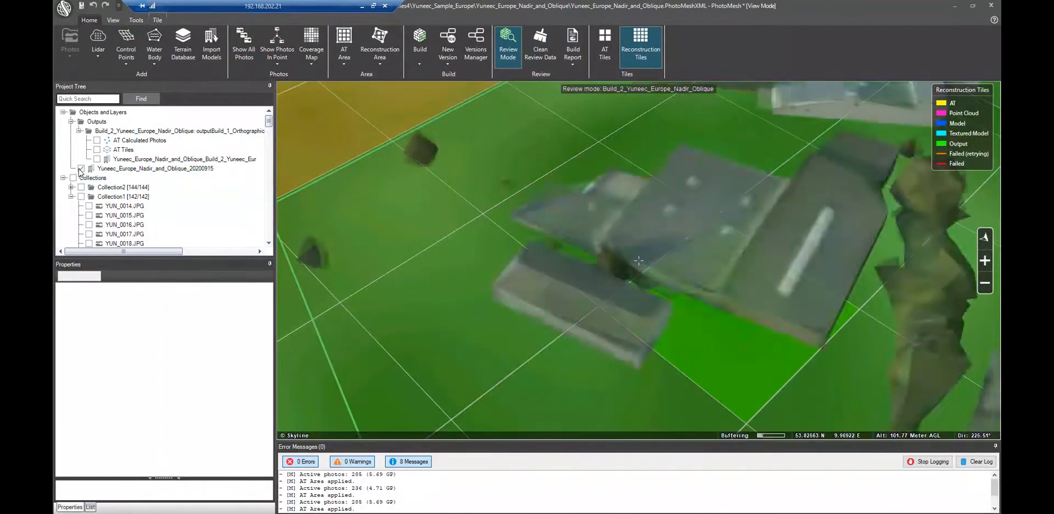
scroll(594, 257, "down", 3)
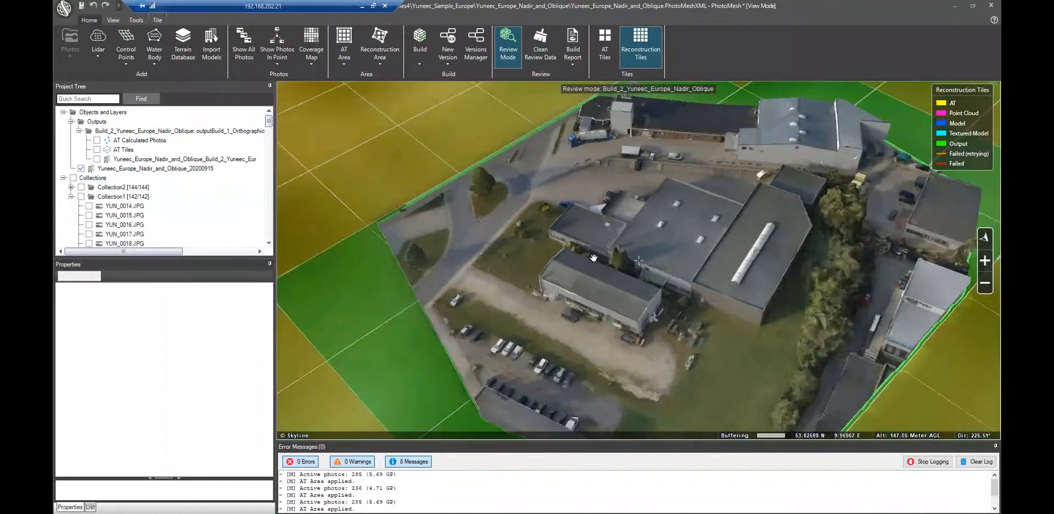
- Turn off sun lighting and inspect the textured mesh layer around the large flat-roofed building and its yard
left_click(114, 22)
left_click(185, 44)
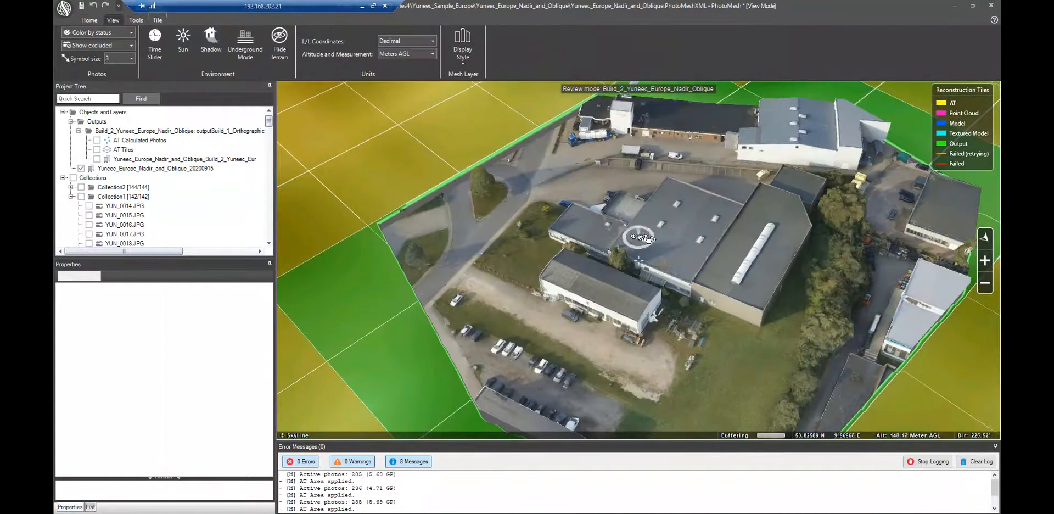
mouse_move(588, 250)
middle_mouse_down()
mouse_move(720, 257)
mouse_move(832, 281)
mouse_move(604, 240)
middle_mouse_up()
left_click_drag(604, 240, 591, 241)
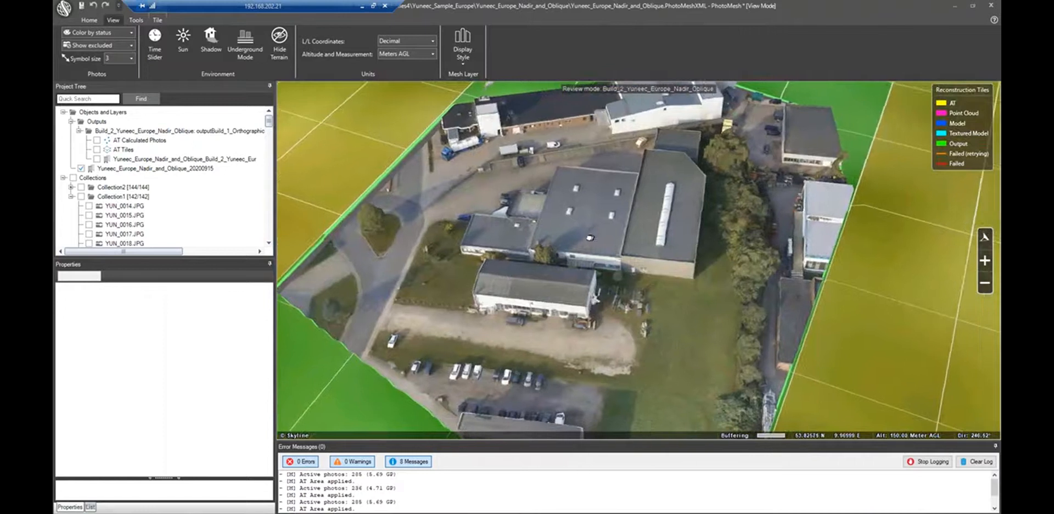
scroll(666, 290, "up", 5)
scroll(666, 289, "up", 3)
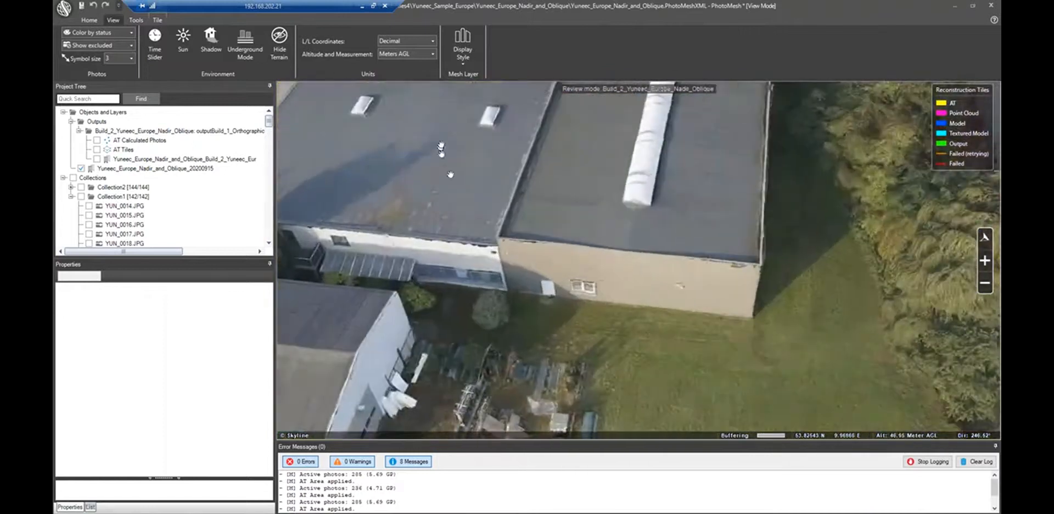
- Set the mesh layer's display style to Solid Color + Wireframe and turn on sun lighting
left_click(461, 59)
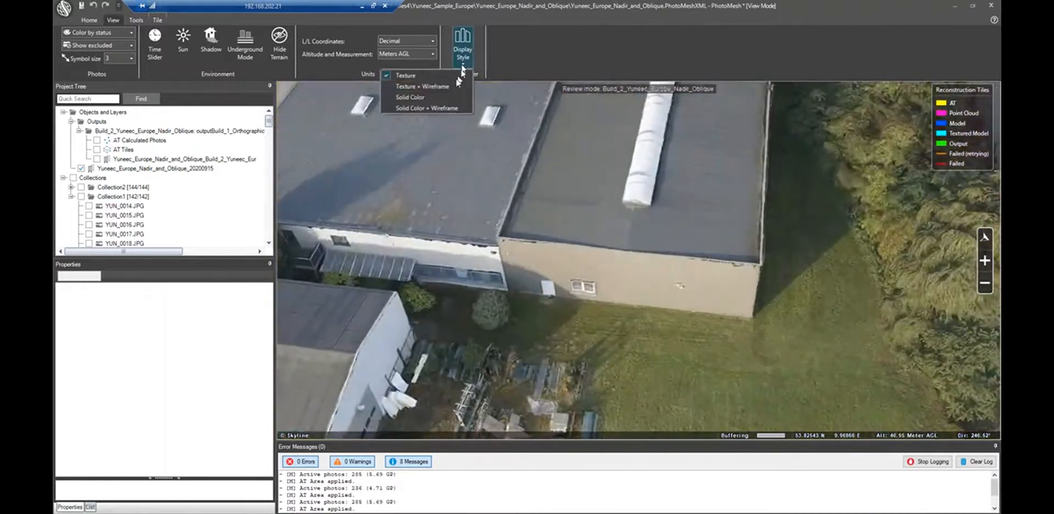
left_click(417, 109)
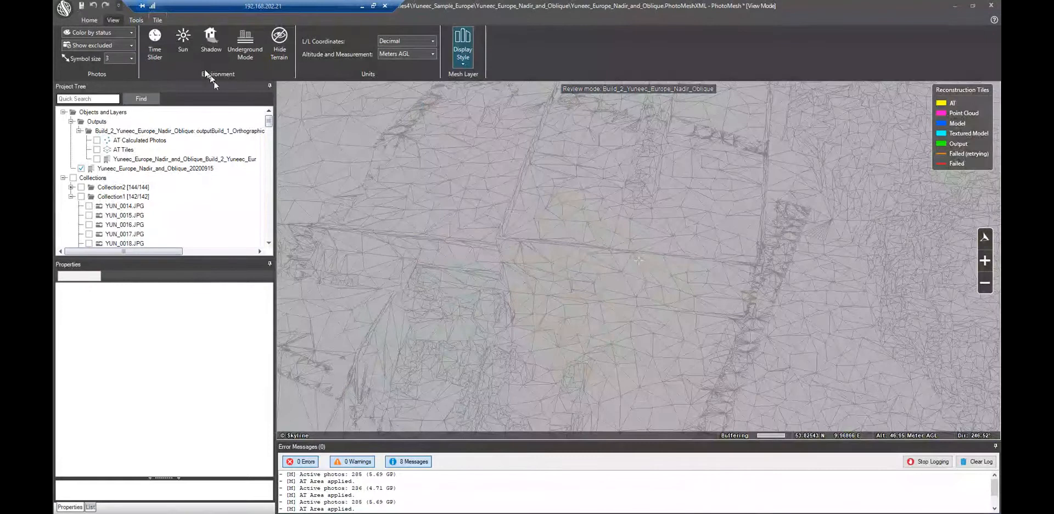
left_click(183, 39)
- Examine the untextured mesh geometry along the building roofs, edges, walls and parked vehicles from several directions
left_click_drag(601, 276, 558, 291)
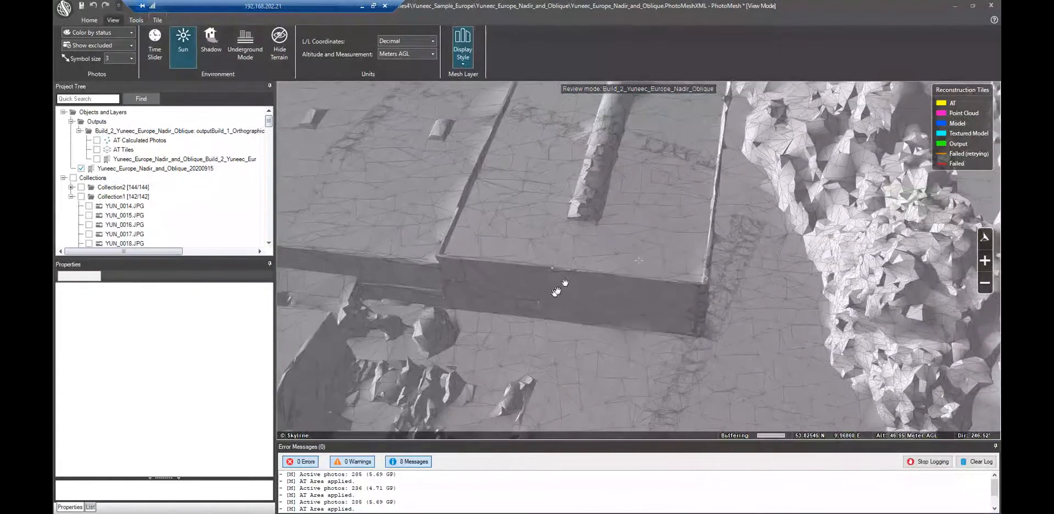
left_click_drag(603, 235, 668, 236)
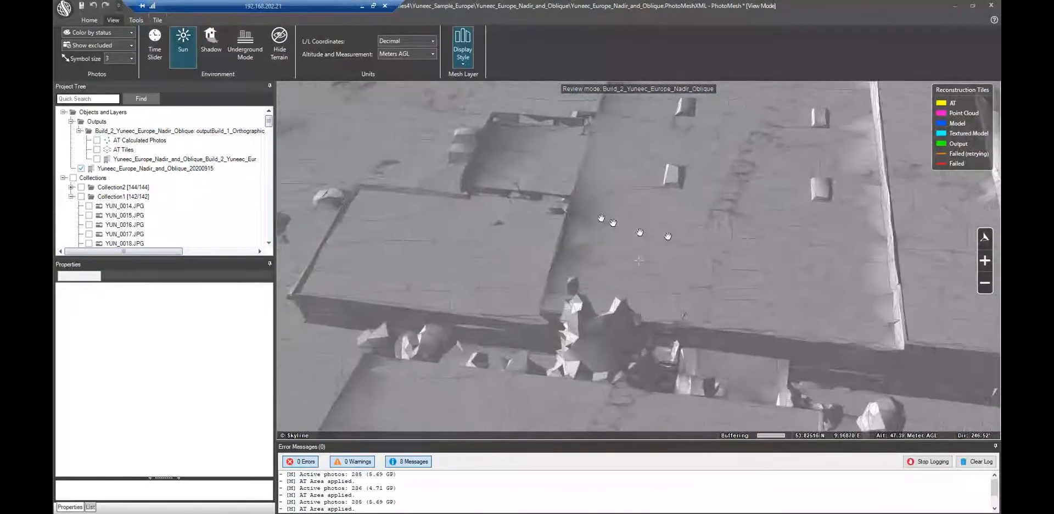
left_click_drag(477, 232, 731, 250)
scroll(651, 247, "up", 5)
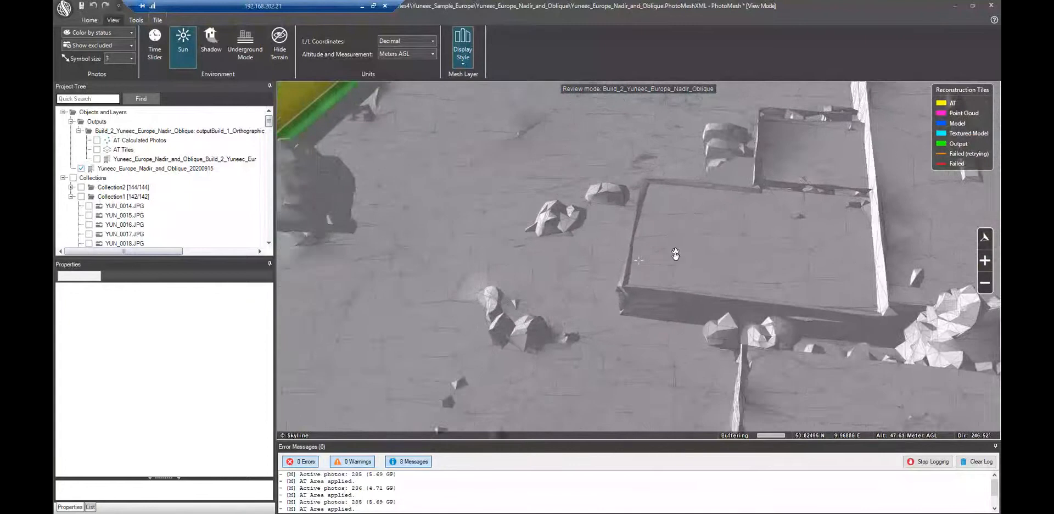
left_click_drag(618, 384, 614, 401)
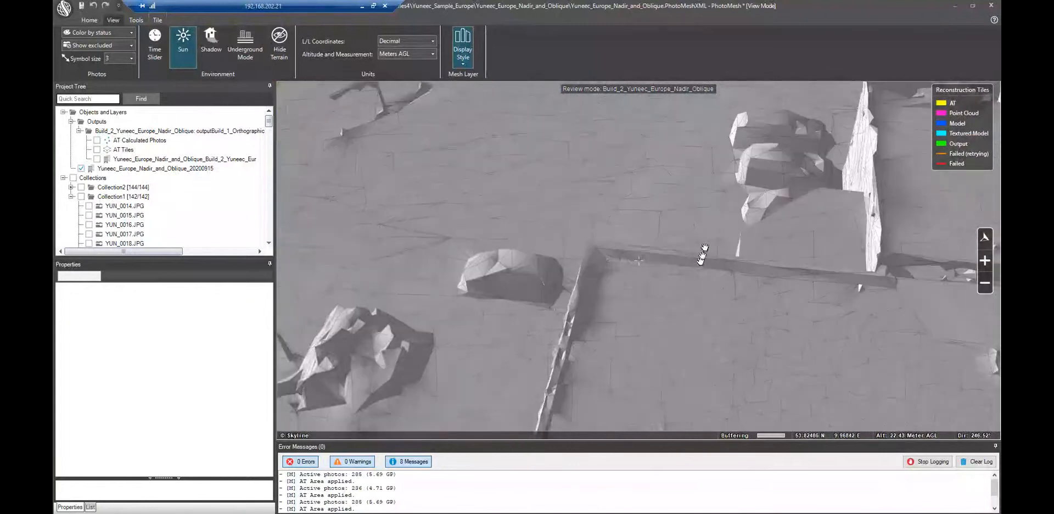
left_click_drag(704, 255, 463, 379)
left_click_drag(661, 297, 478, 424)
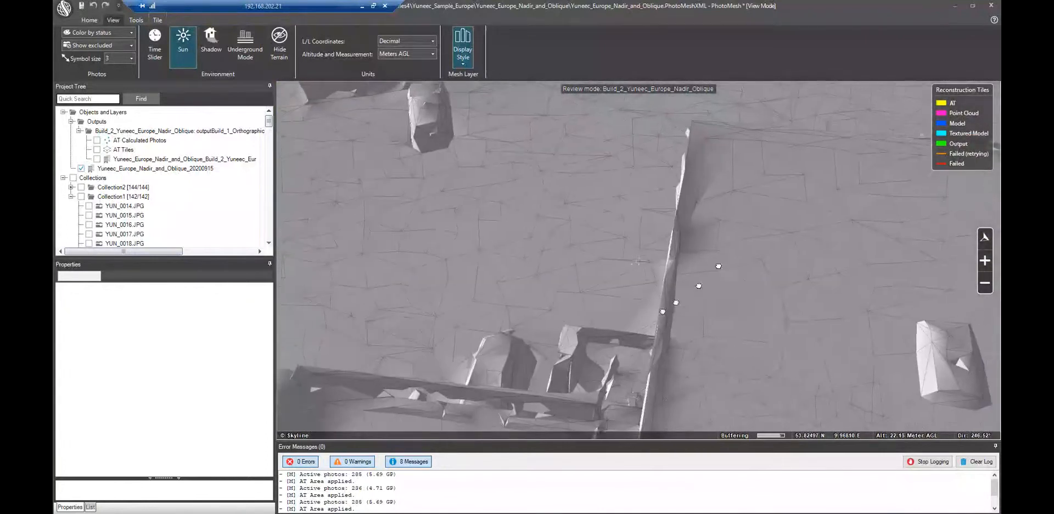
left_click_drag(718, 266, 642, 314)
scroll(607, 275, "up", 3)
left_click_drag(526, 221, 619, 282)
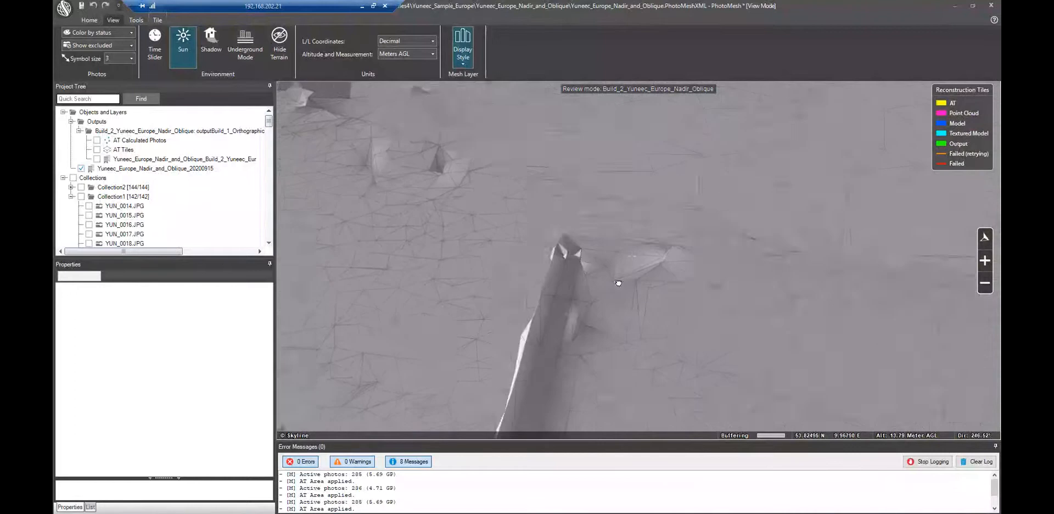
middle_click_drag(573, 249, 399, 315)
left_click_drag(390, 315, 791, 236)
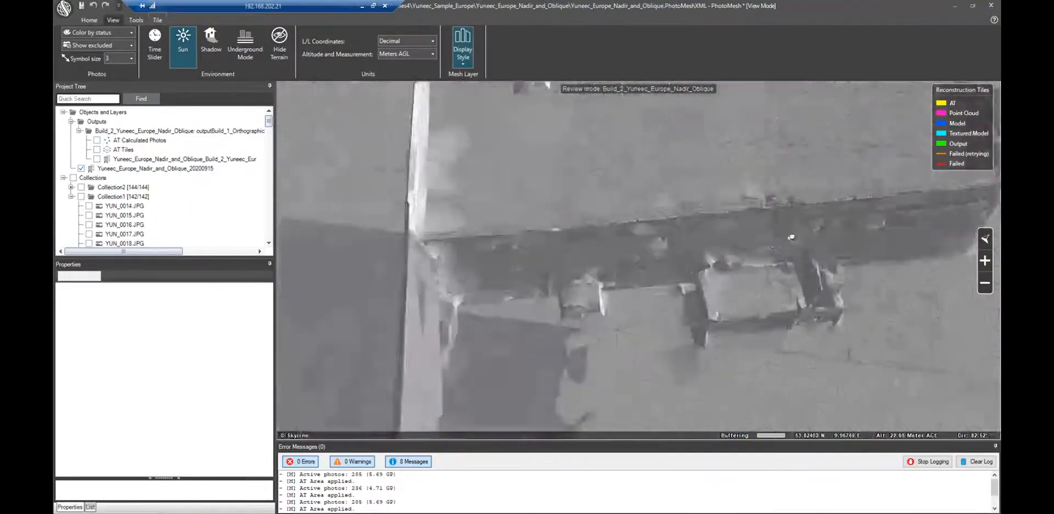
left_click_drag(536, 262, 748, 176)
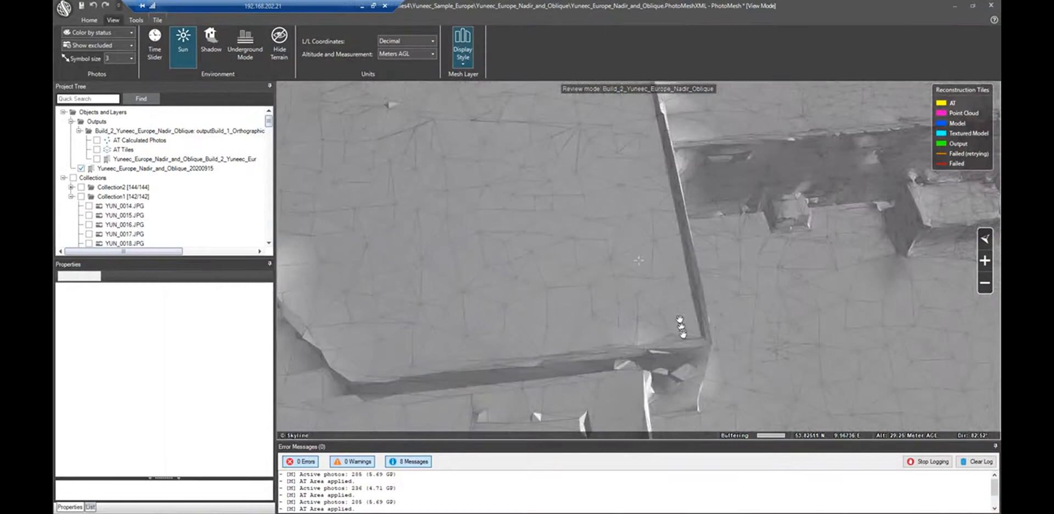
left_click_drag(659, 260, 615, 269)
middle_click_drag(614, 269, 566, 268)
- Set the mesh layer's display style to Texture + Wireframe and inspect the building corner and surrounding area
left_click(462, 53)
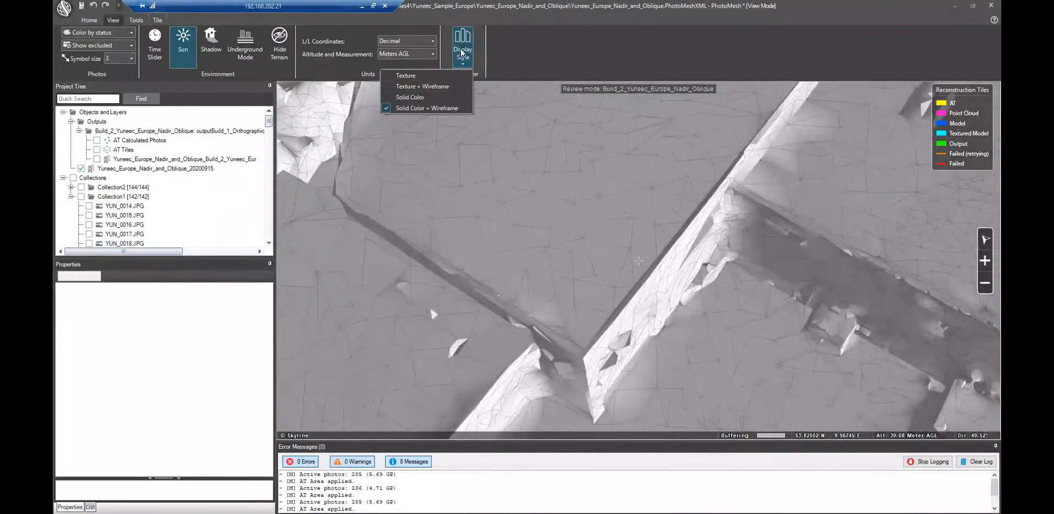
left_click(420, 87)
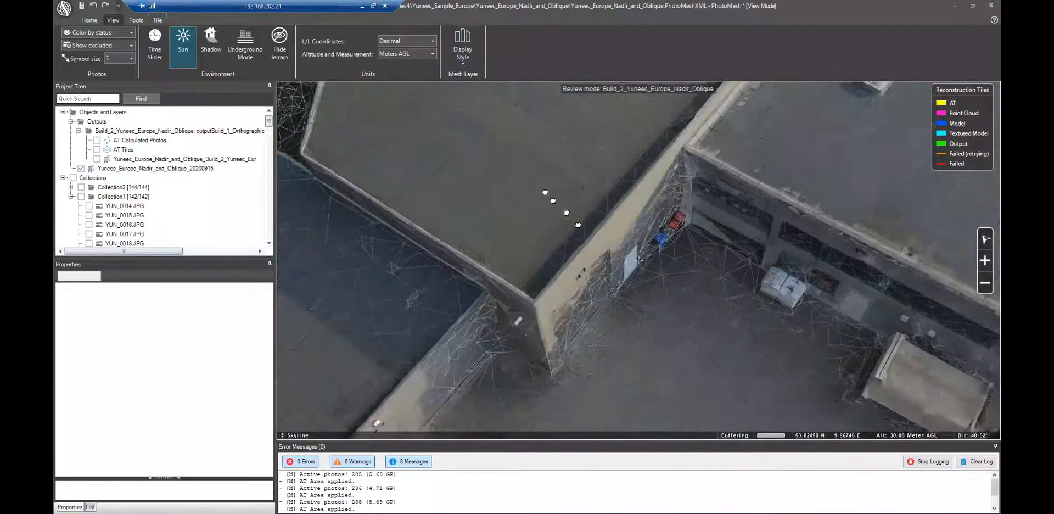
scroll(553, 220, "up", 2)
scroll(569, 288, "down", 6)
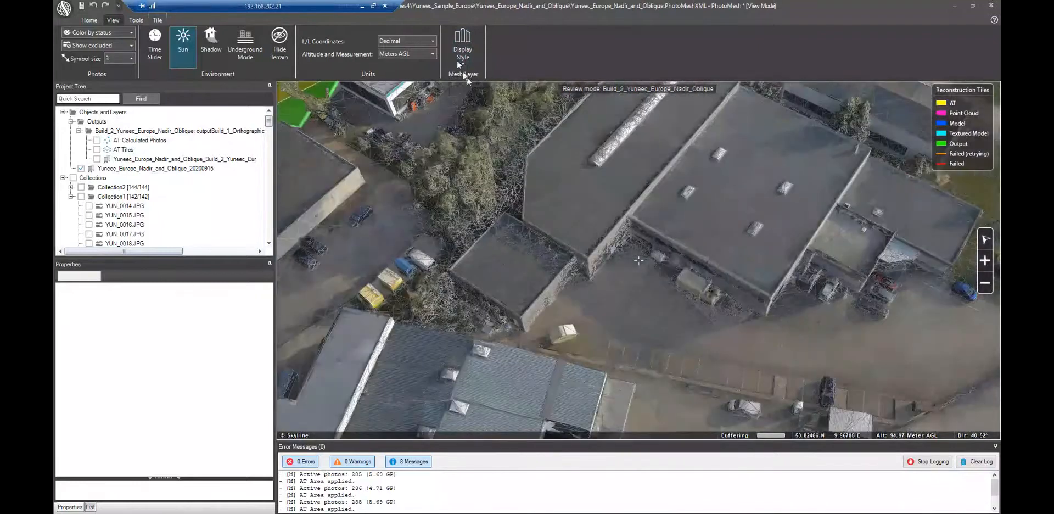
- Return the mesh layer to the Solid Color + Wireframe display style and view its full extent within the reconstruction tiles
left_click(460, 62)
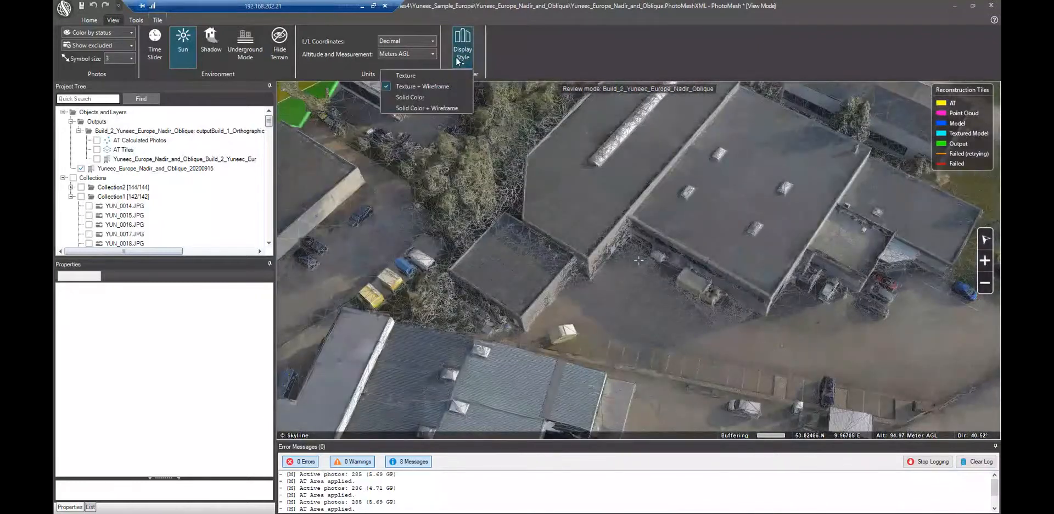
left_click(421, 106)
scroll(638, 260, "down", 5)
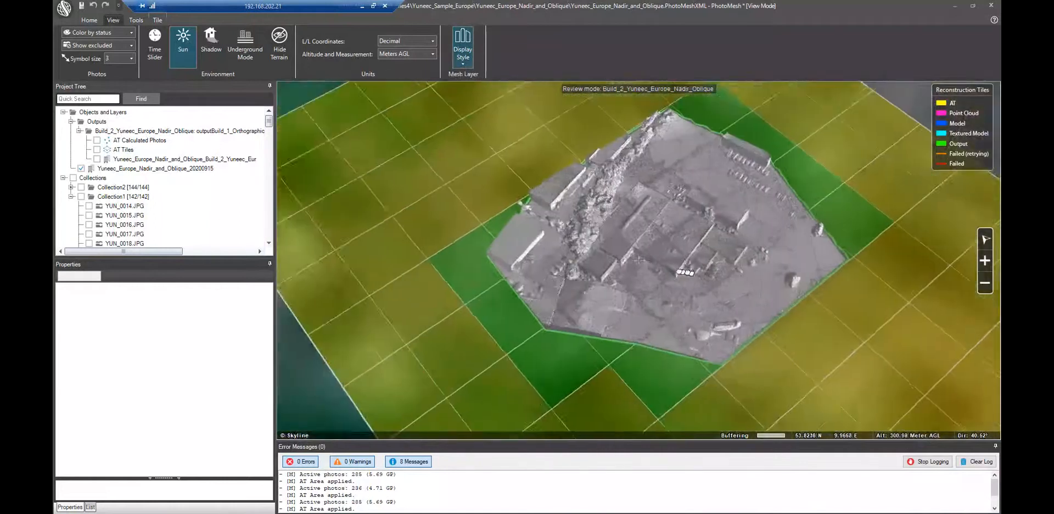
scroll(685, 272, "down", 5)
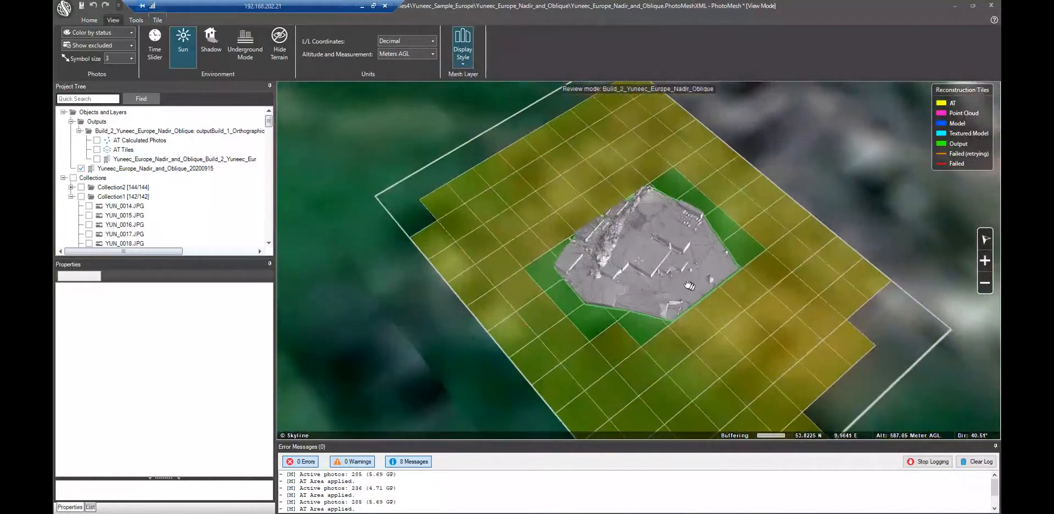
- Examine the wireframe triangles of the untextured mesh from the full site extent down to the bare ground near the parked vehicles
left_click_drag(670, 282, 635, 330)
scroll(635, 300, "up", 4)
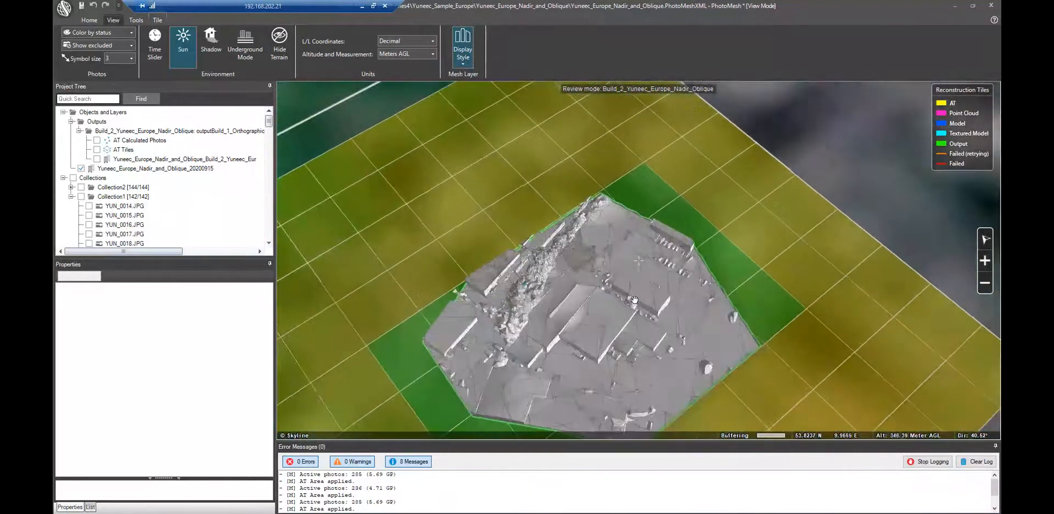
scroll(651, 277, "up", 3)
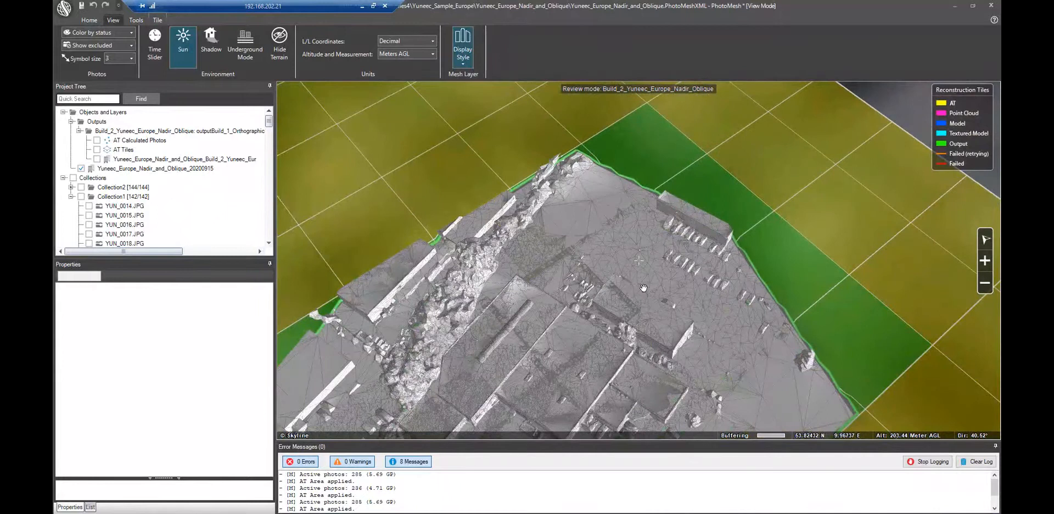
scroll(642, 285, "up", 10)
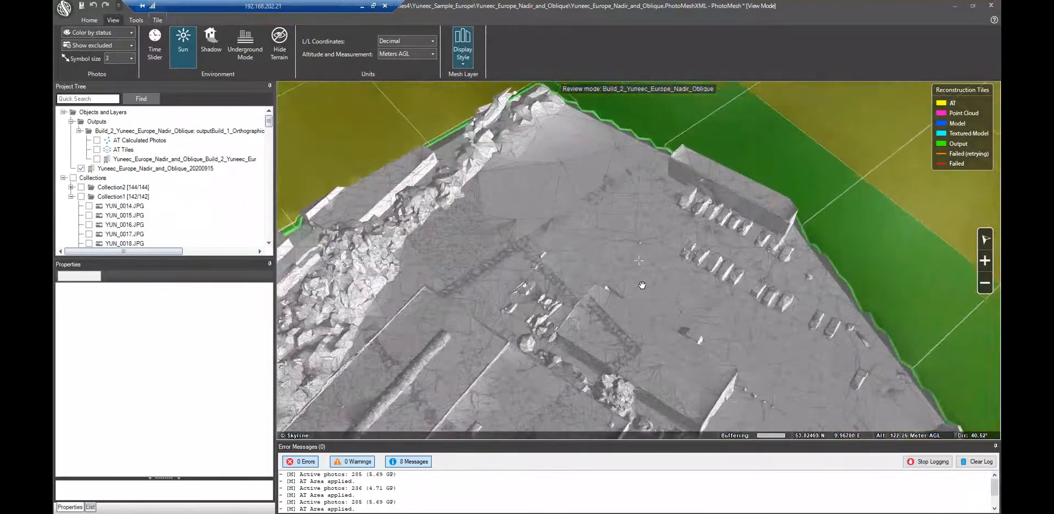
scroll(642, 285, "up", 5)
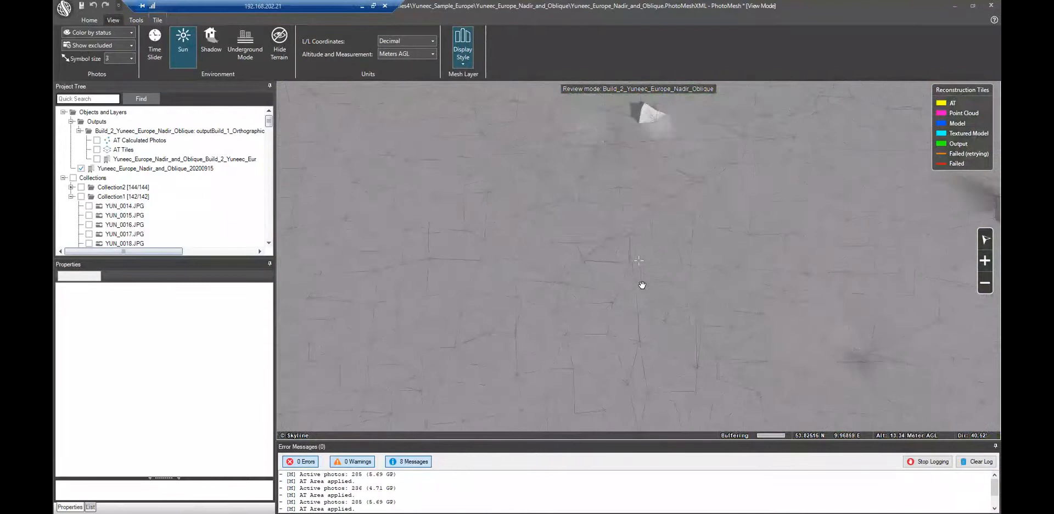
scroll(643, 285, "up", 3)
scroll(642, 285, "up", 2)
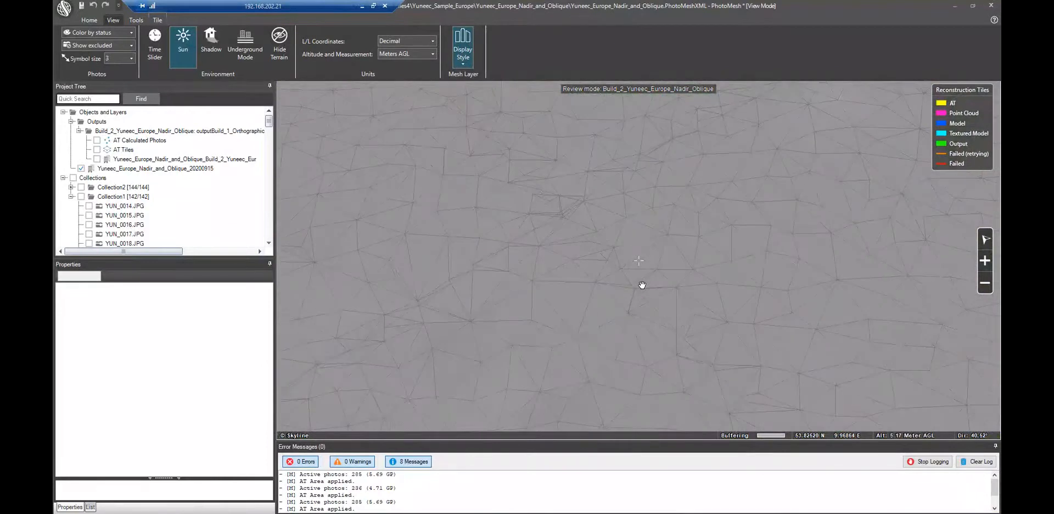
- Restore the mesh layer's textured display without wireframe and turn off sun lighting
left_click(463, 63)
left_click(448, 76)
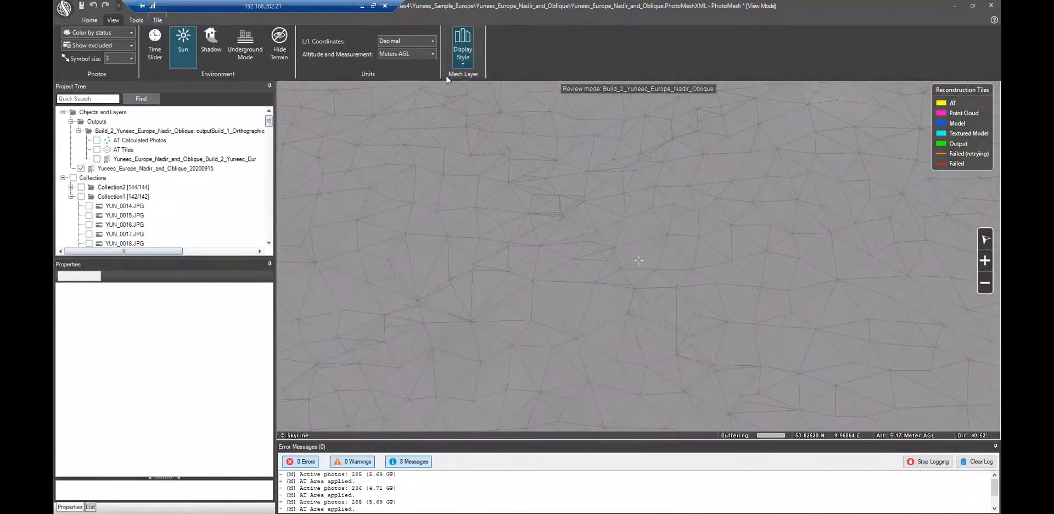
scroll(553, 287, "down", 5)
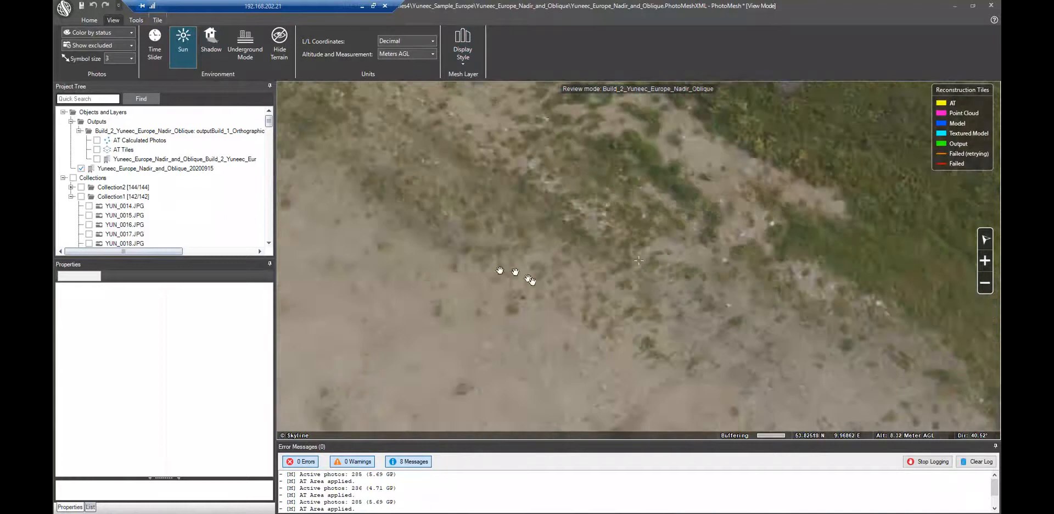
scroll(553, 287, "down", 4)
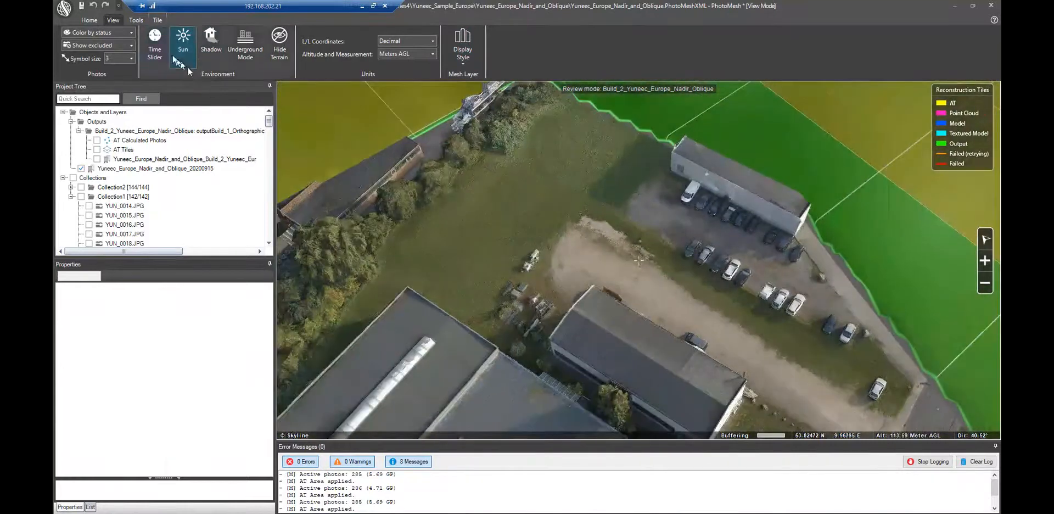
scroll(592, 306, "down", 3)
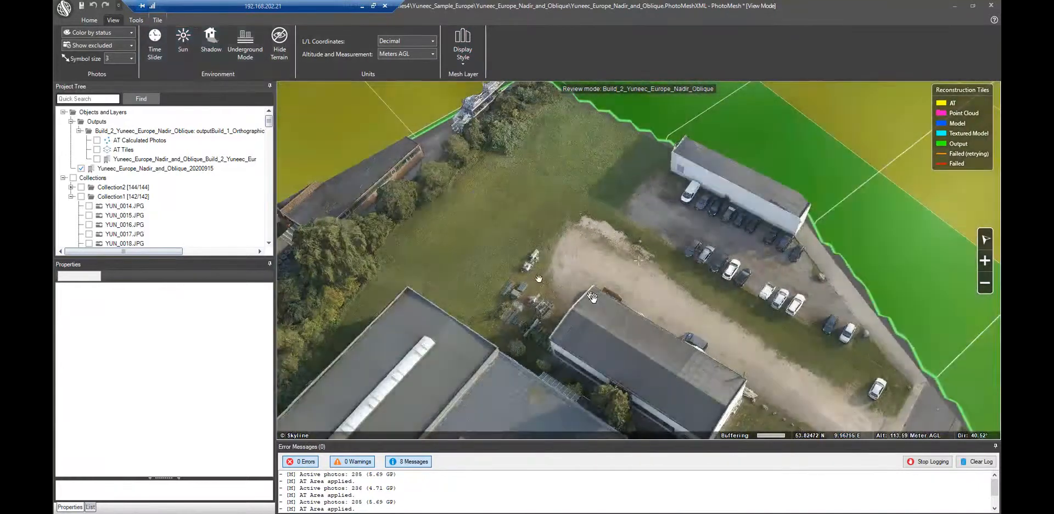
- View the textured mesh's full extent within the surrounding reconstruction tiles from an oblique angle
scroll(592, 306, "down", 6)
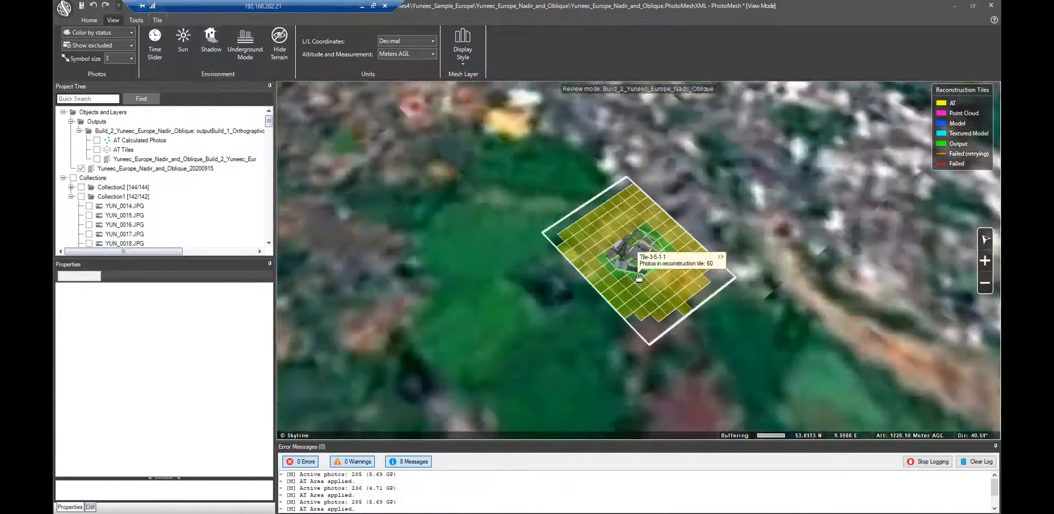
scroll(638, 277, "up", 2)
middle_click_drag(638, 274, 650, 290)
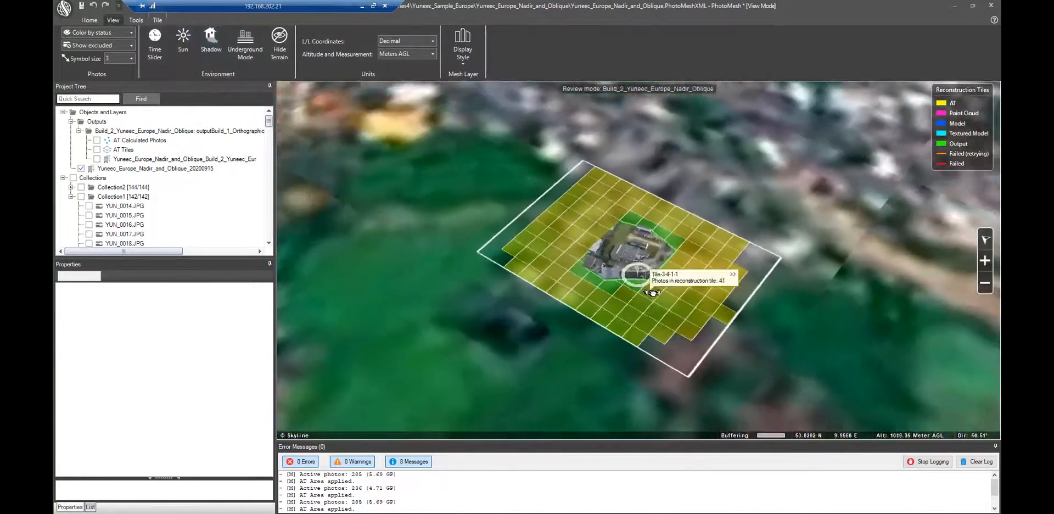
left_click_drag(631, 287, 642, 290)
left_click_drag(652, 258, 642, 263)
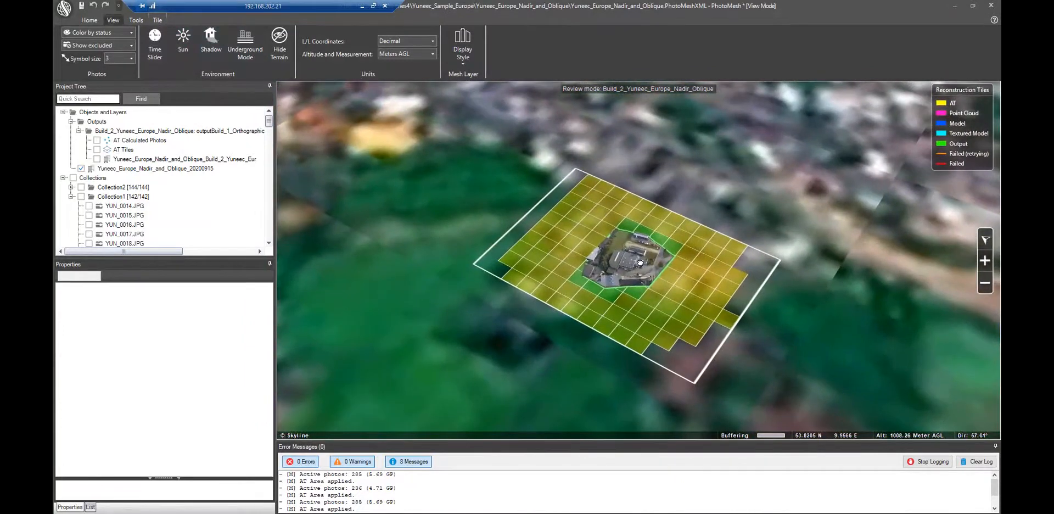
scroll(647, 267, "up", 4)
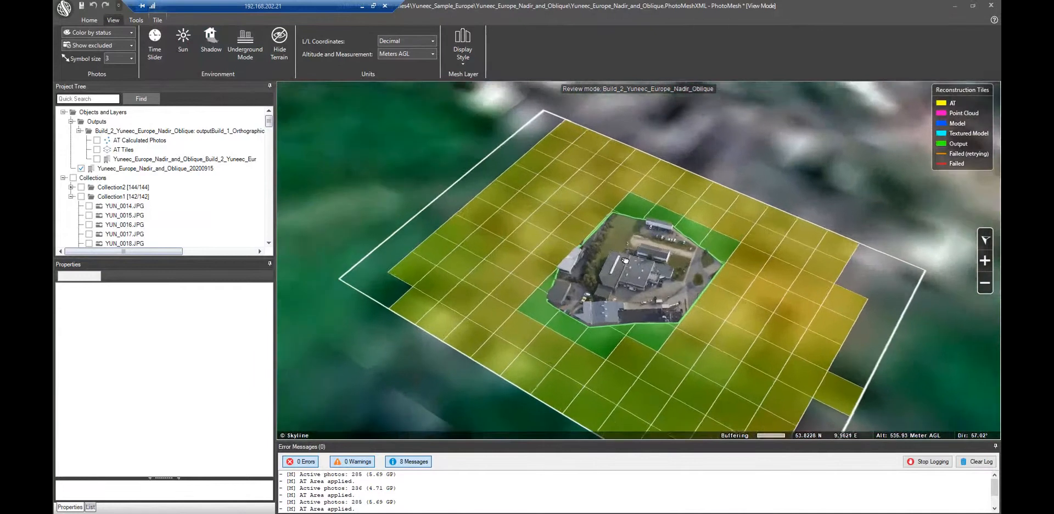
- Inspect the textured building roofs, skylights, walls and courtyard up close from several directions
scroll(636, 282, "up", 4)
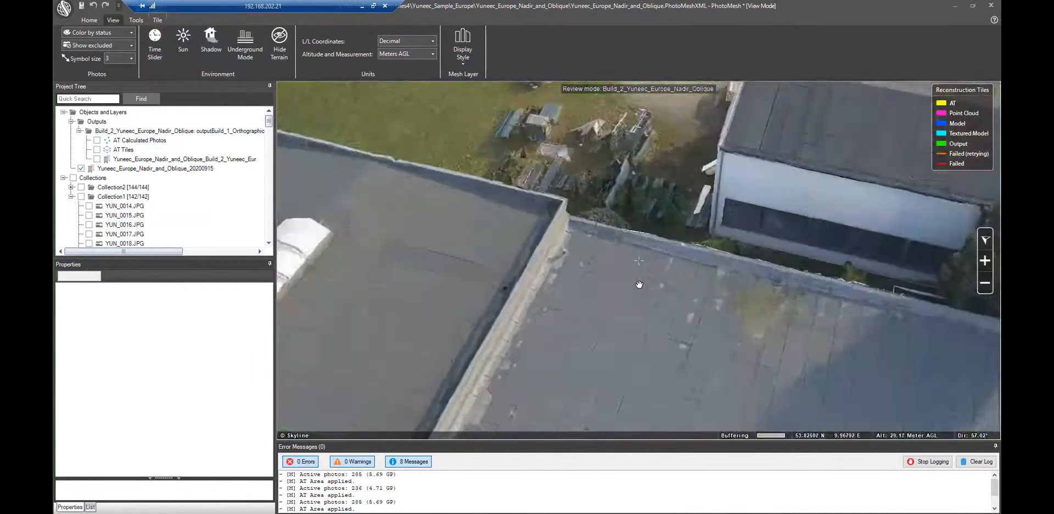
middle_click_drag(585, 252, 722, 307)
scroll(714, 313, "down", 4)
scroll(505, 214, "up", 3)
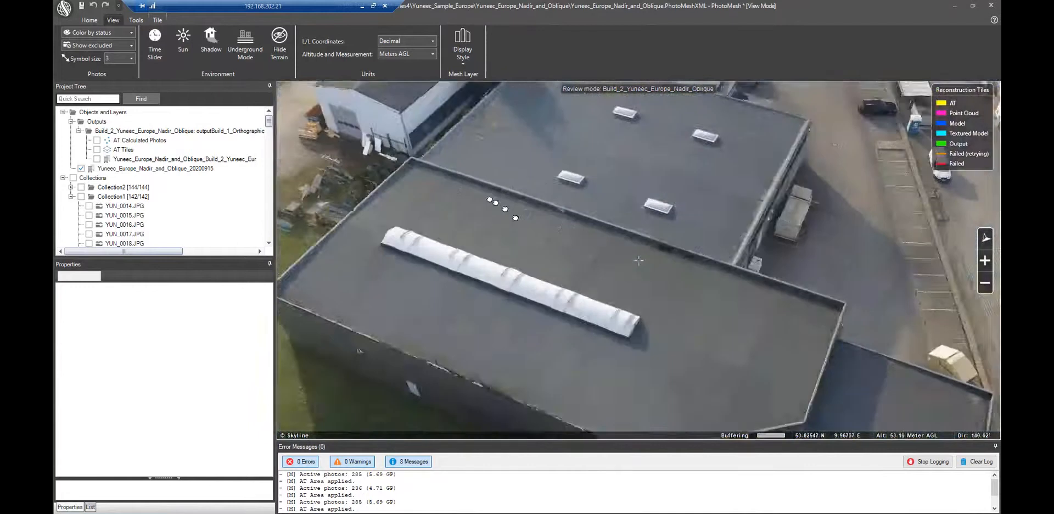
scroll(534, 255, "up", 2)
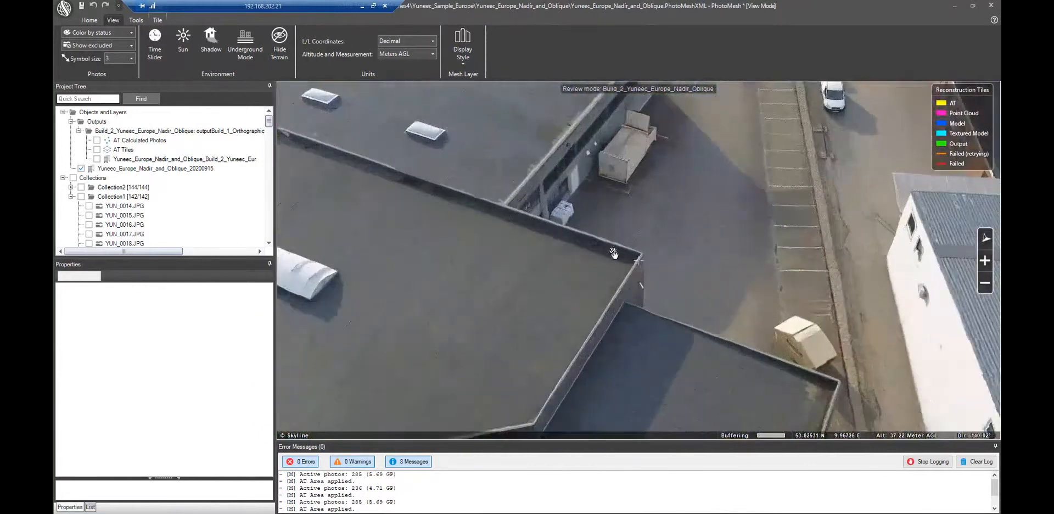
middle_click_drag(614, 254, 605, 278)
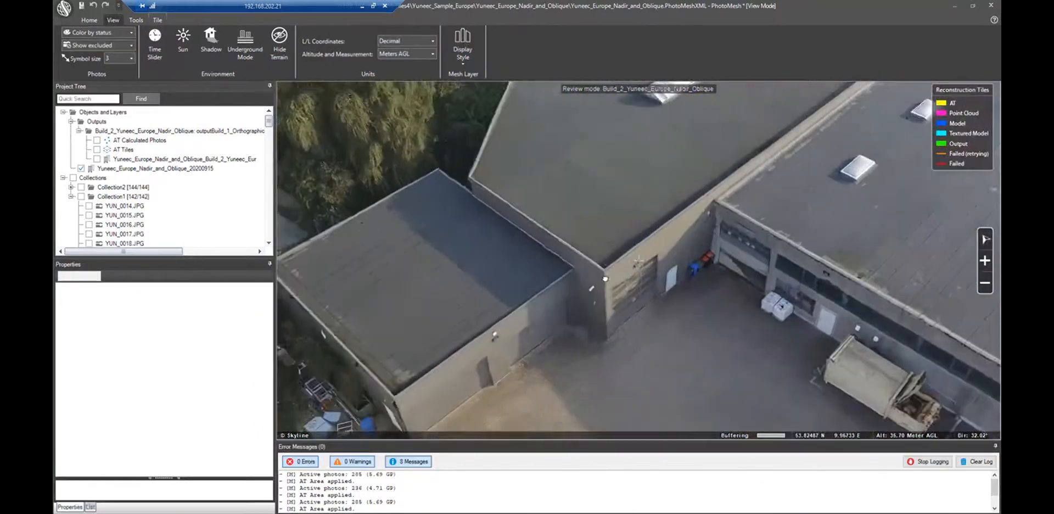
left_click_drag(606, 279, 783, 172)
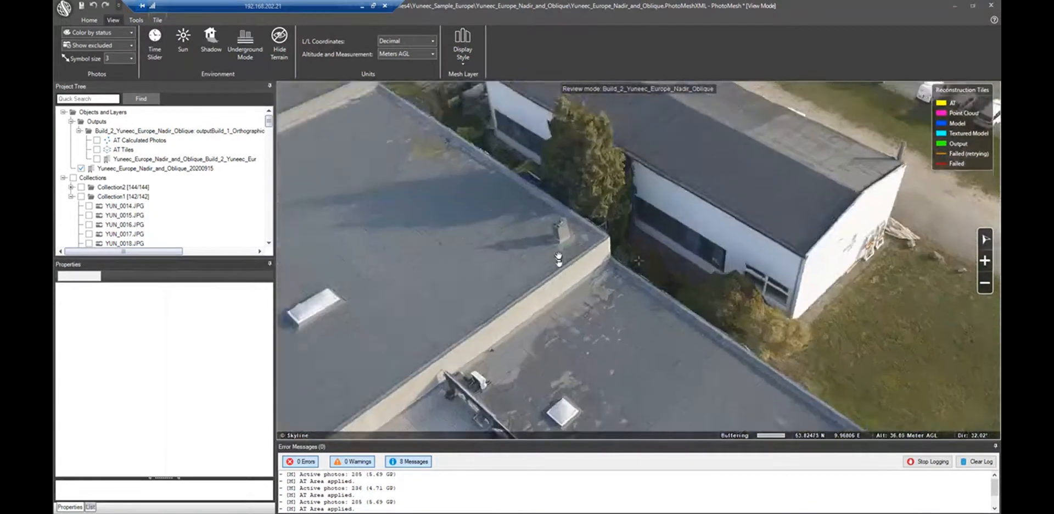
- Examine the textured mesh of the rooftops, the white gable wall and the parking areas from several angles and distances
middle_click_drag(559, 260, 496, 243)
scroll(497, 243, "down", 6)
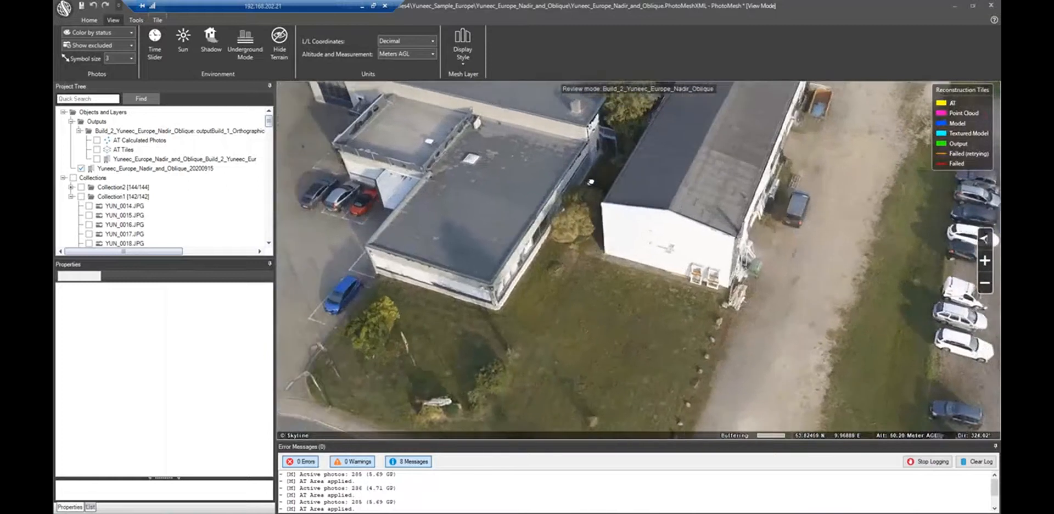
middle_click_drag(591, 244, 625, 227)
left_click_drag(656, 269, 604, 303)
scroll(604, 303, "up", 10)
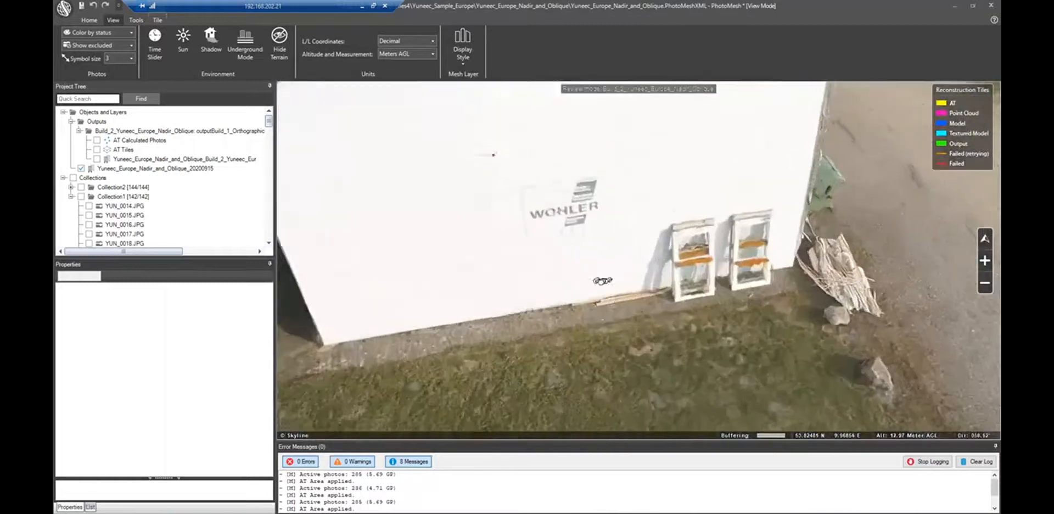
scroll(588, 290, "down", 6)
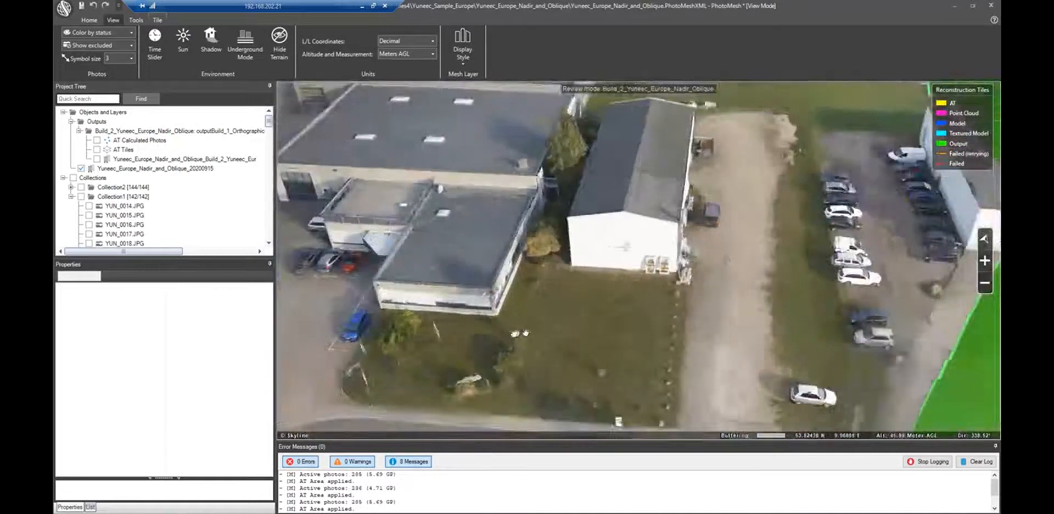
left_click_drag(625, 246, 812, 260)
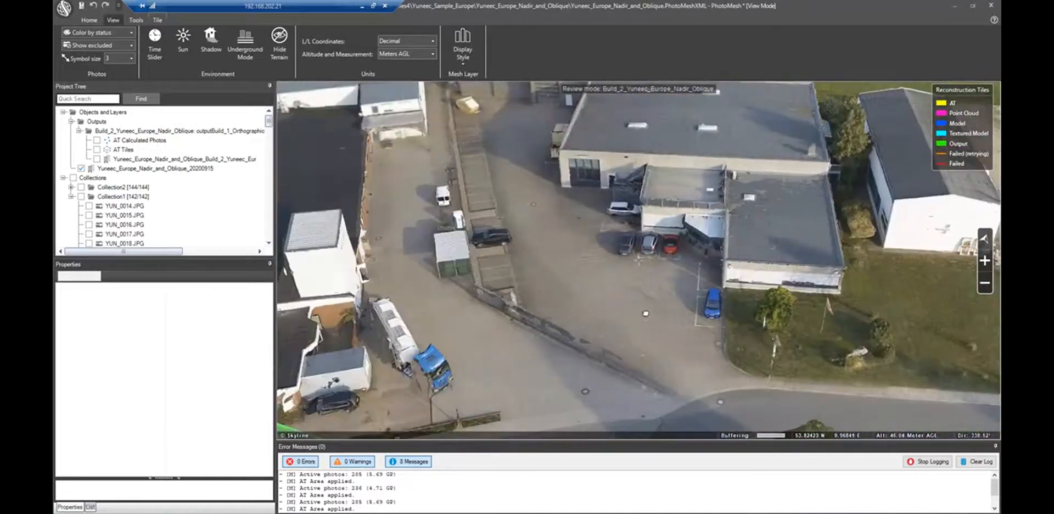
- Open the build parameters and display the output format settings
left_click(89, 19)
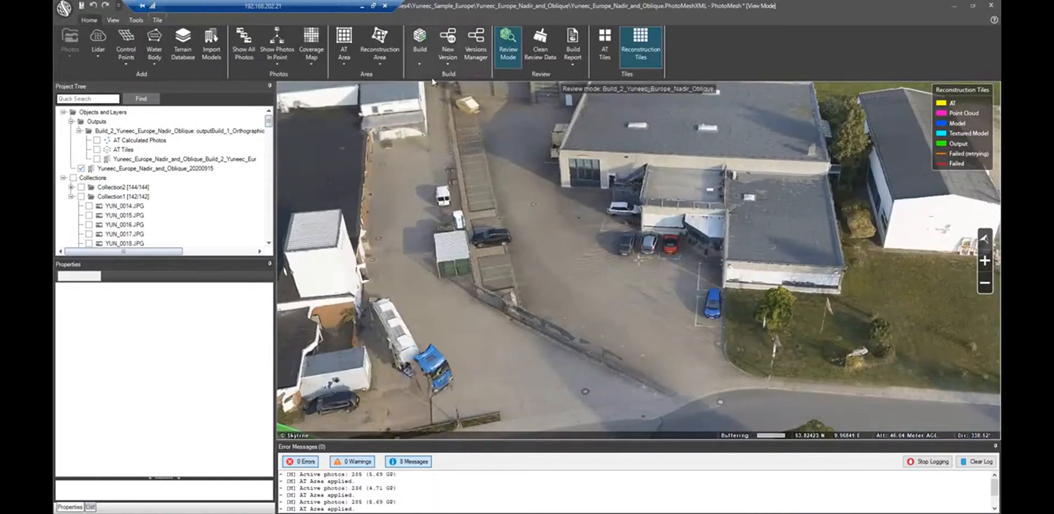
left_click(421, 64)
left_click(362, 75)
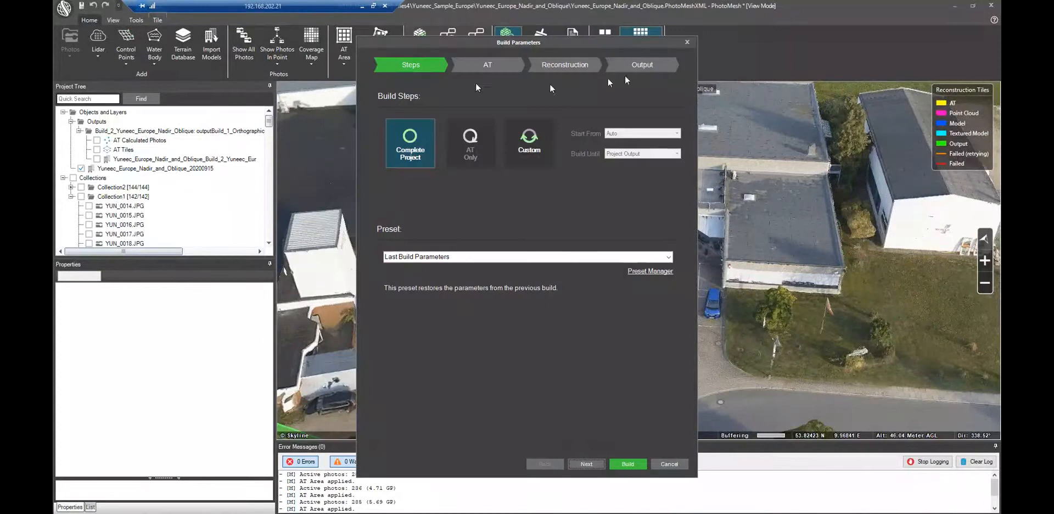
left_click(647, 65)
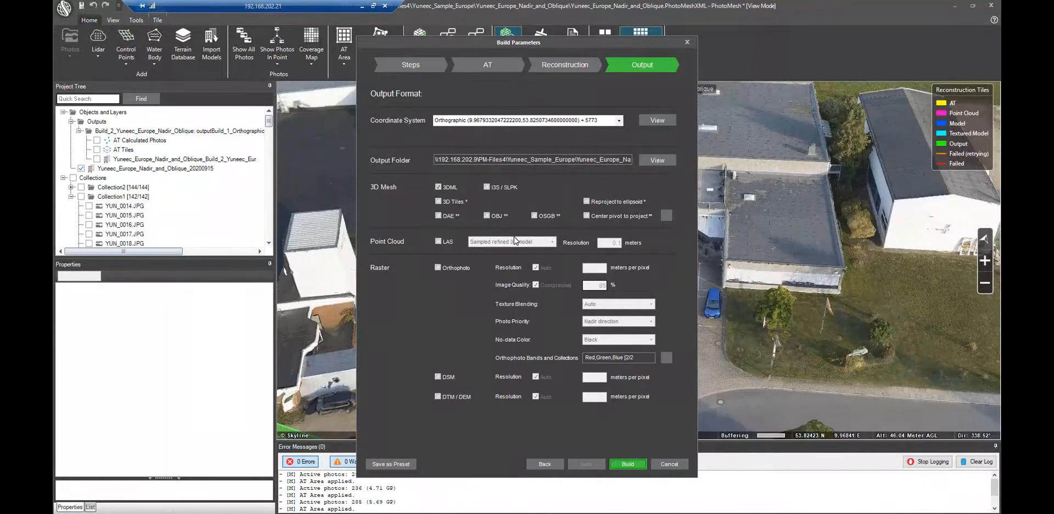
- Review the LAS point cloud source options, leave LAS output disabled, and cancel the build parameters to return to the site
left_click(446, 242)
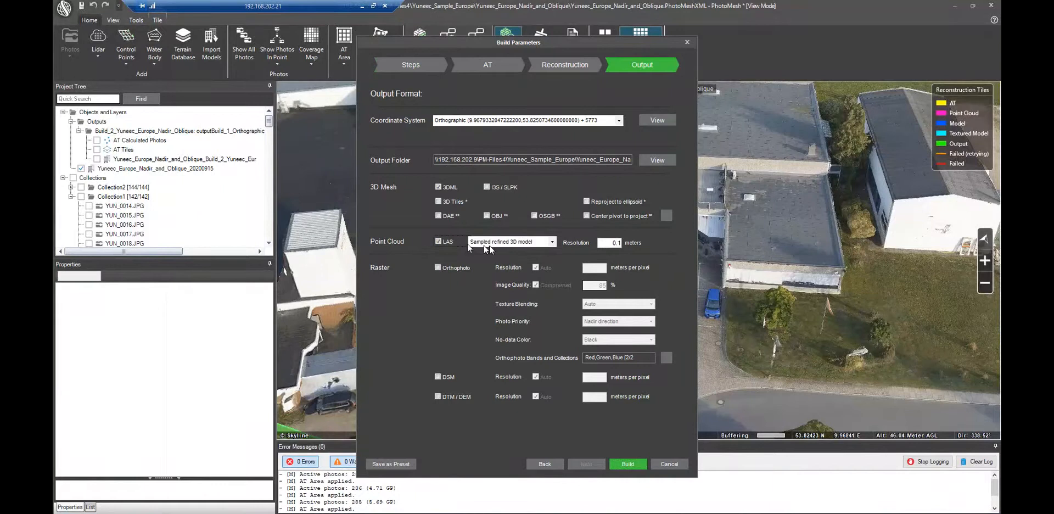
left_click(480, 244)
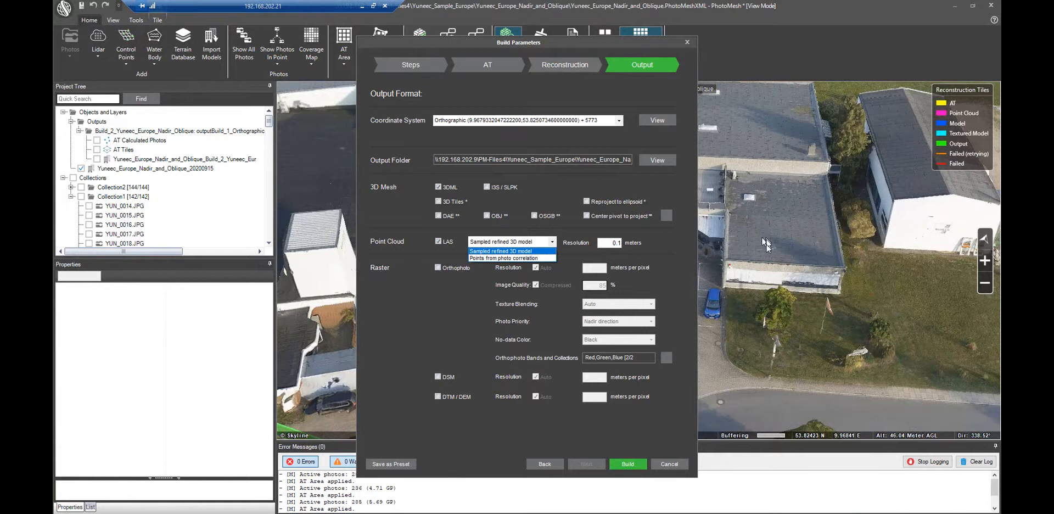
left_click(452, 228)
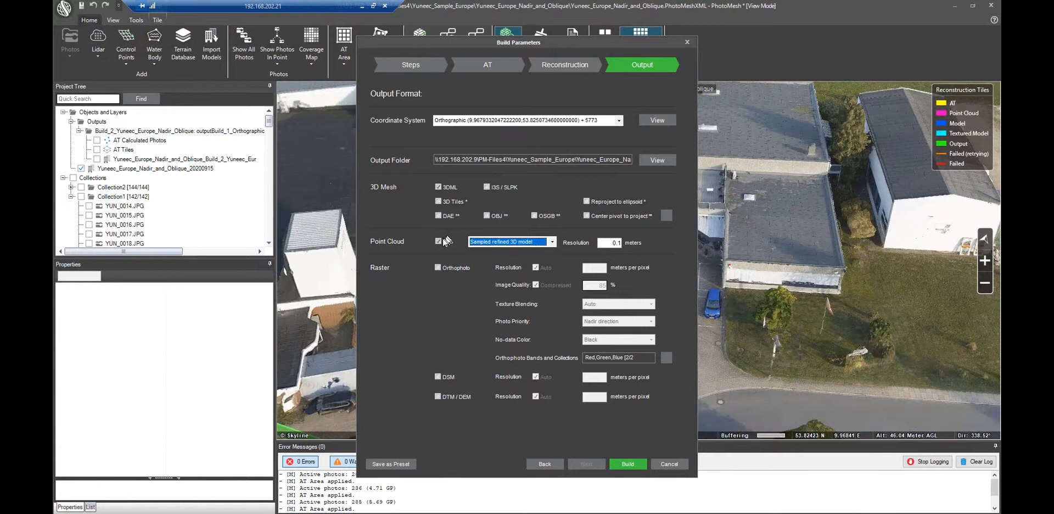
left_click(439, 242)
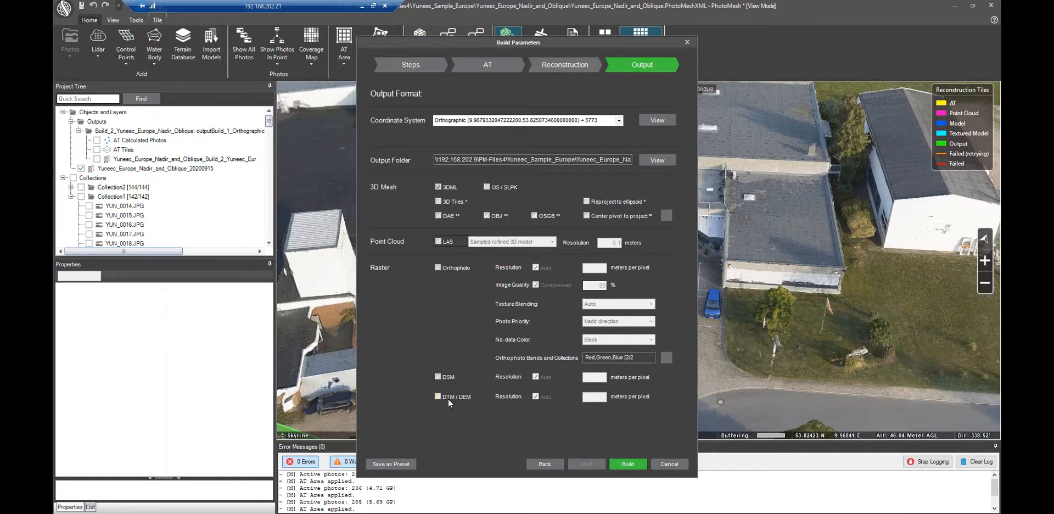
left_click(670, 464)
scroll(690, 342, "down", 5)
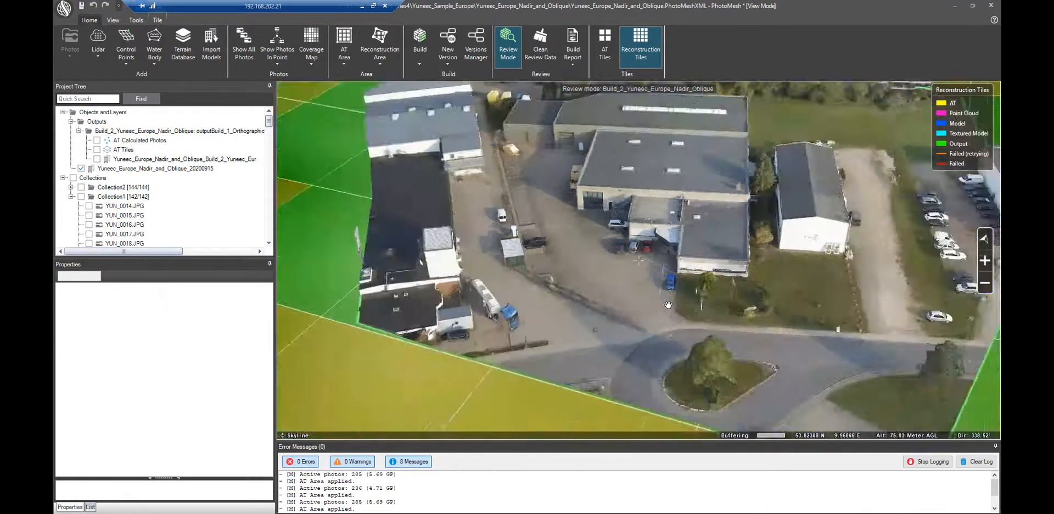
middle_click_drag(620, 221, 645, 268)
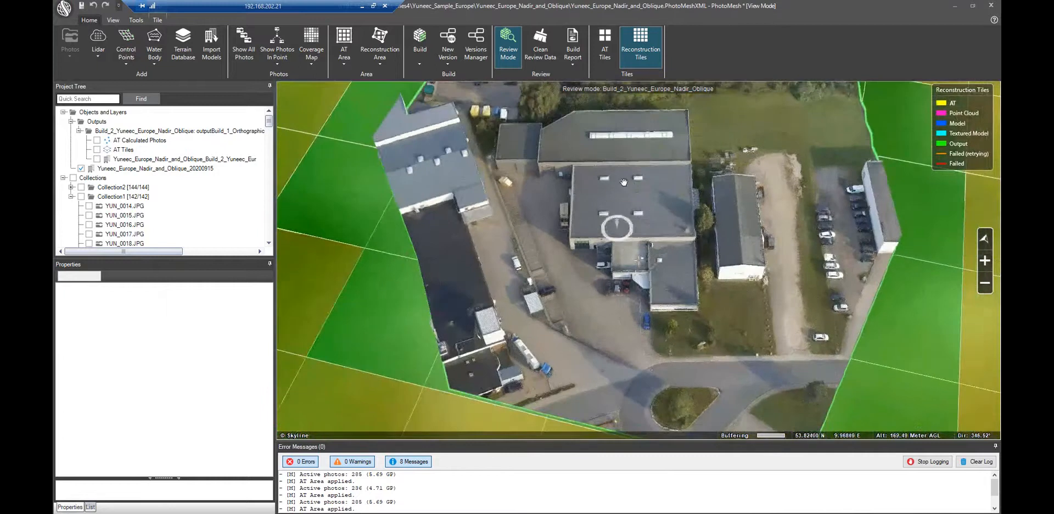
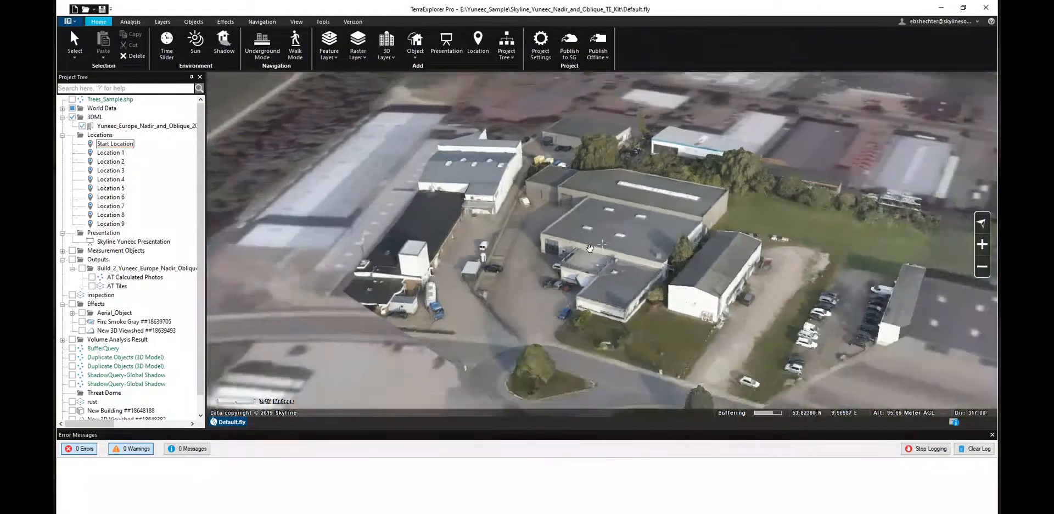
- Switch to TerraExplorer Pro and compare the site with the Yuneec_Europe_Nadir_and_Oblique mesh hidden and shown, ending in an overhead view
left_click(83, 126)
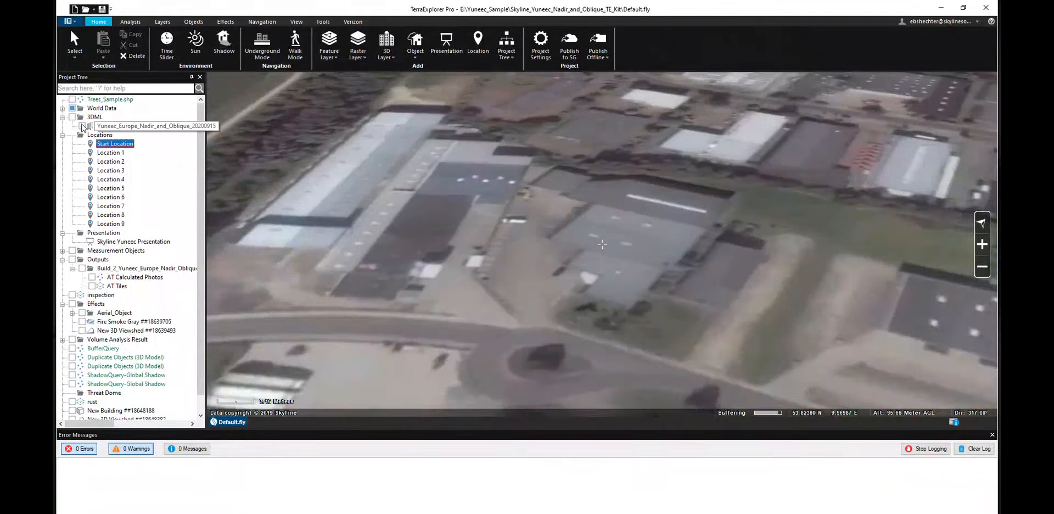
left_click(82, 126)
left_click_drag(574, 269, 517, 275)
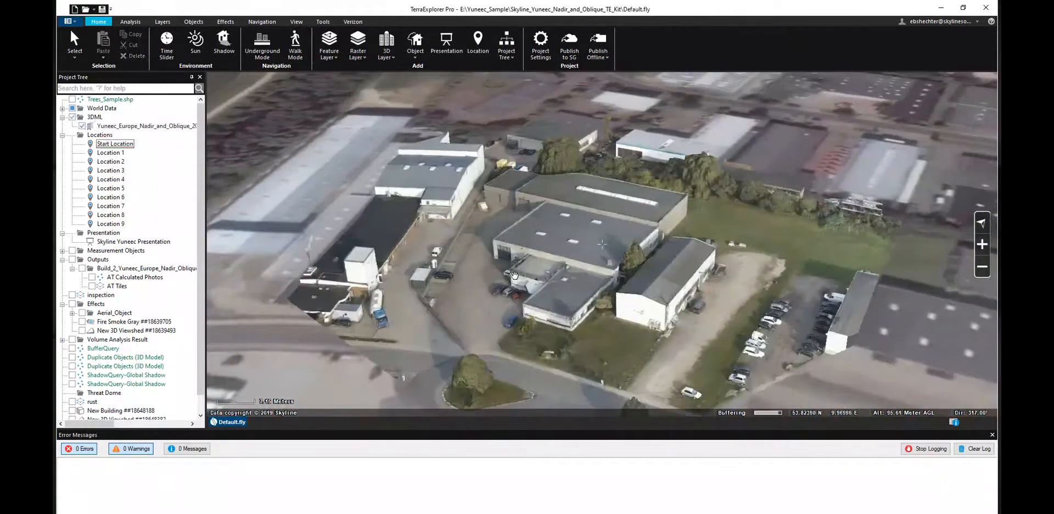
scroll(517, 275, "down", 3)
middle_click_drag(524, 267, 550, 140)
left_click_drag(551, 140, 531, 226)
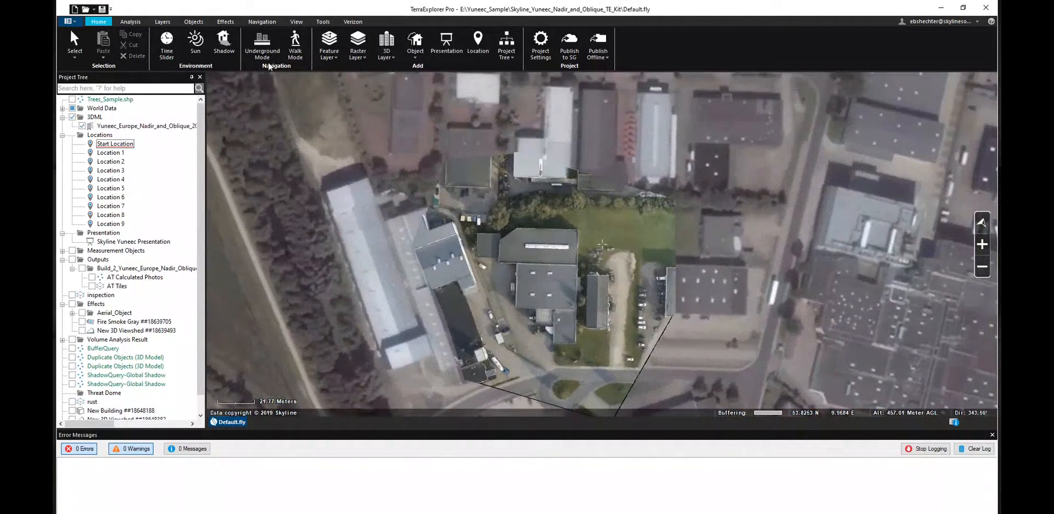
- Review the imagery and elevation formats available for raster layers, and view the base imagery out to northern Europe
left_click(349, 58)
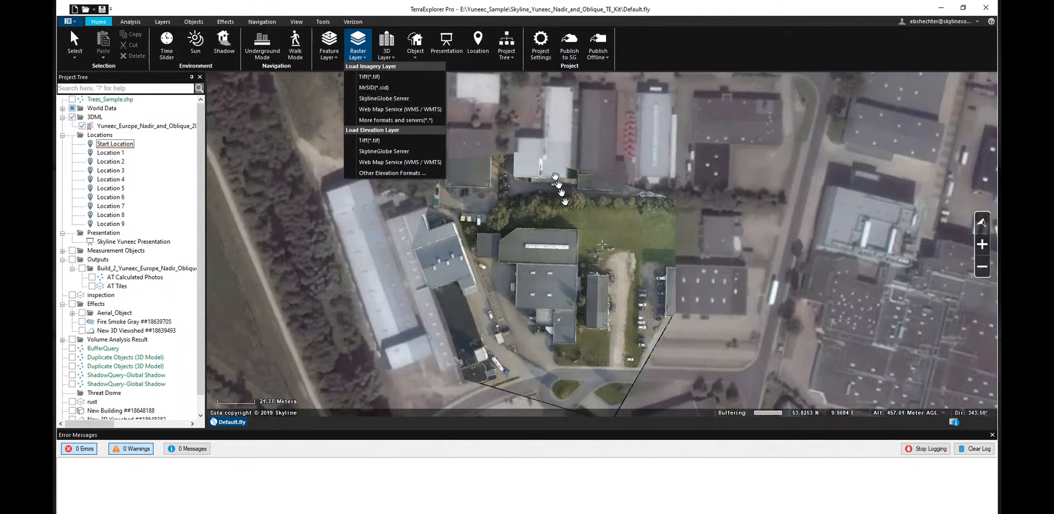
left_click_drag(604, 264, 602, 230)
scroll(597, 215, "down", 6)
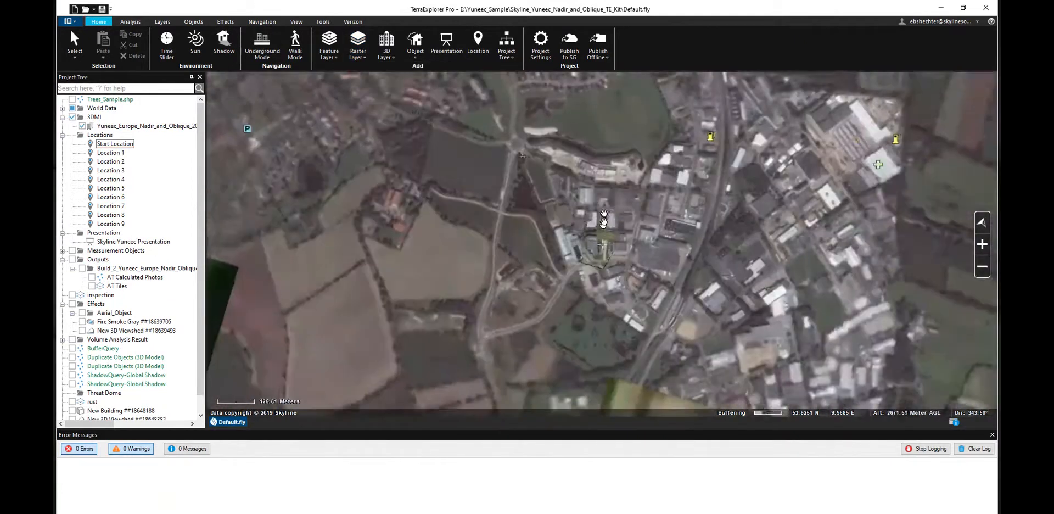
middle_click_drag(604, 214, 594, 270)
scroll(594, 270, "down", 10)
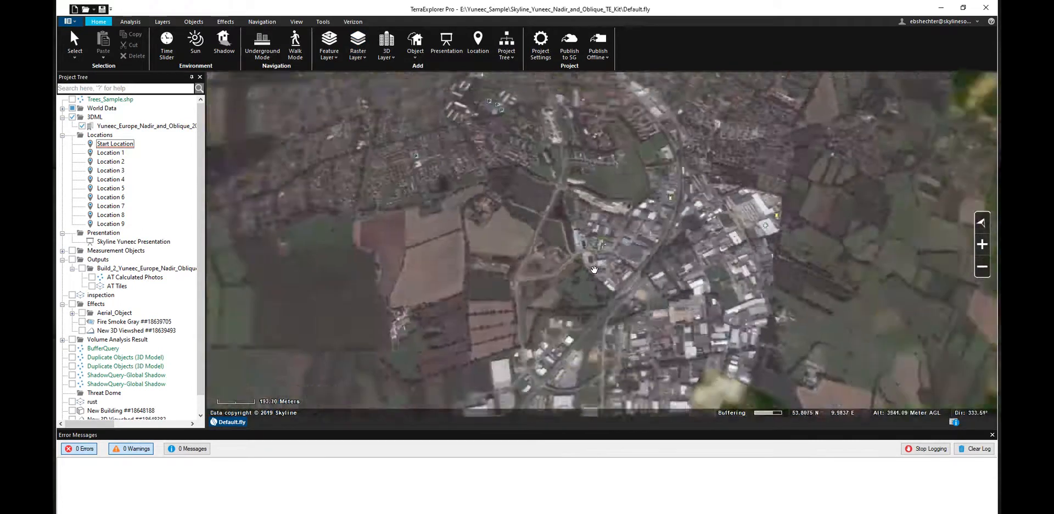
scroll(594, 270, "down", 10)
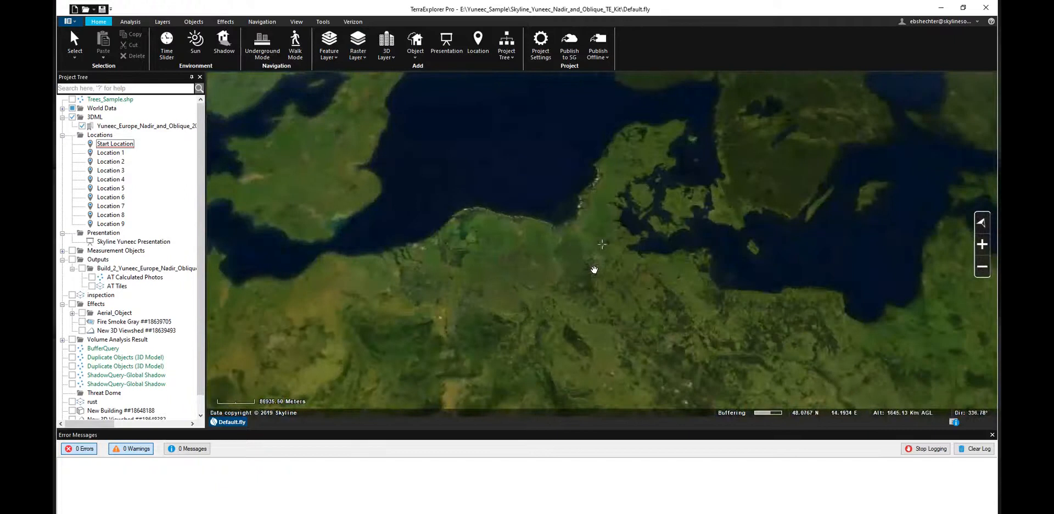
- Show the Borders and Places and OSM Roads layers from World Data and view them on the globe
left_click(62, 108)
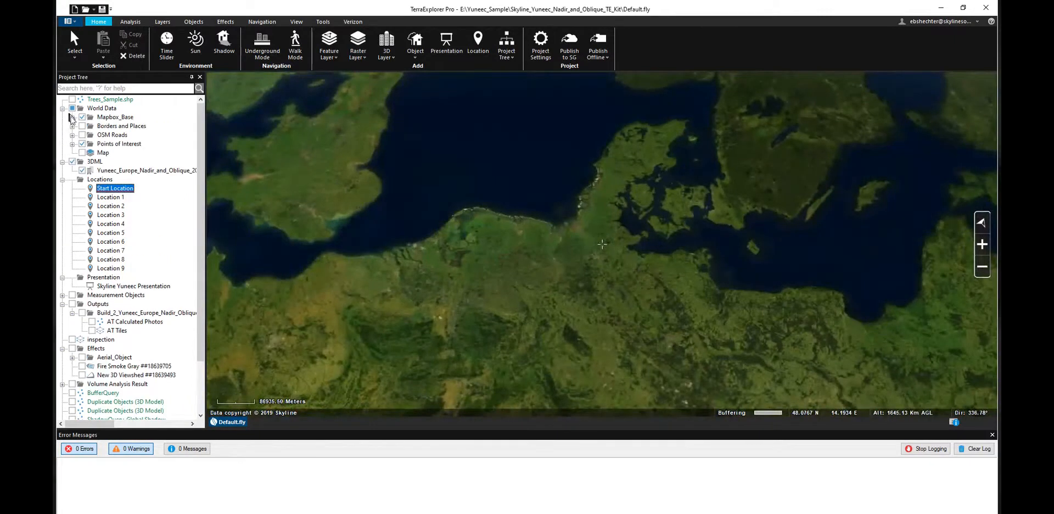
left_click(82, 126)
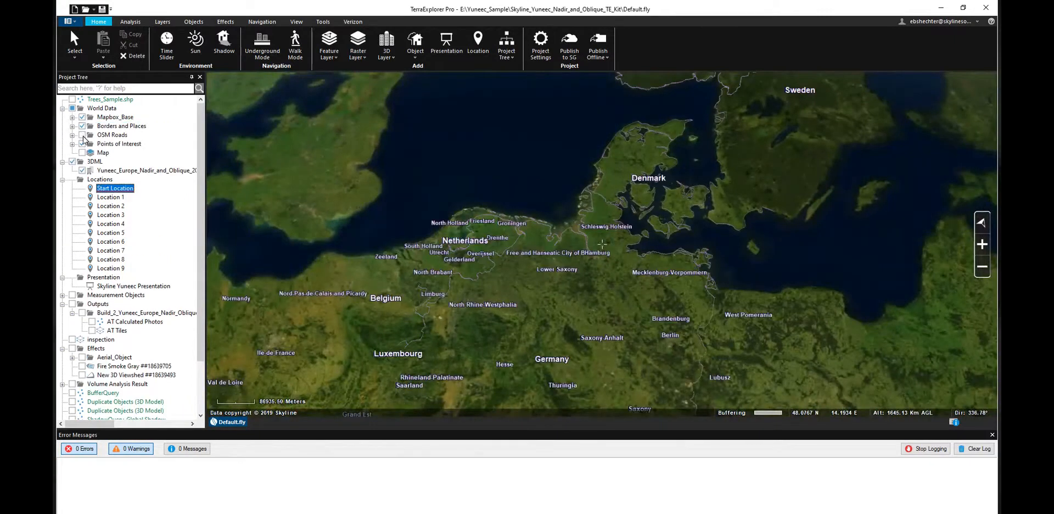
left_click(83, 135)
left_click(82, 143)
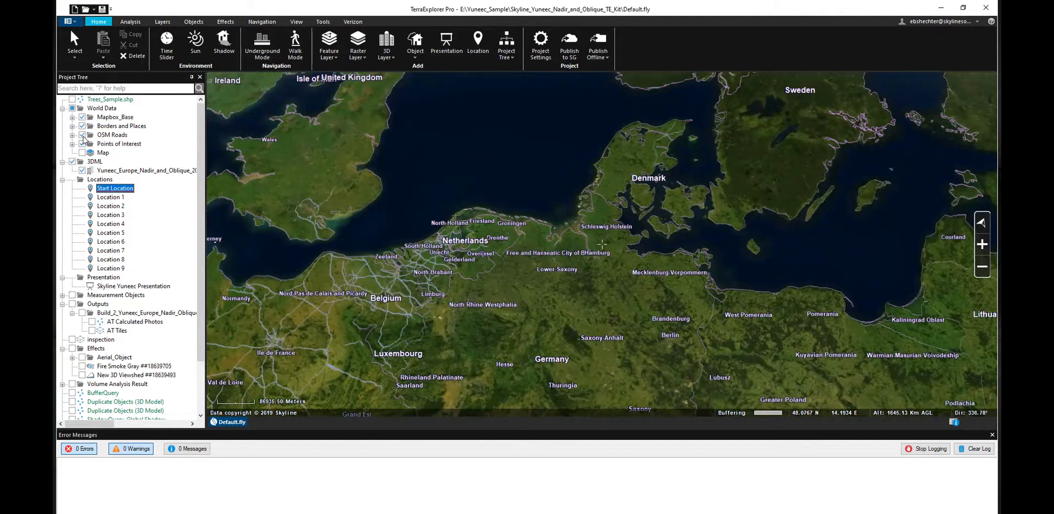
scroll(619, 260, "down", 10)
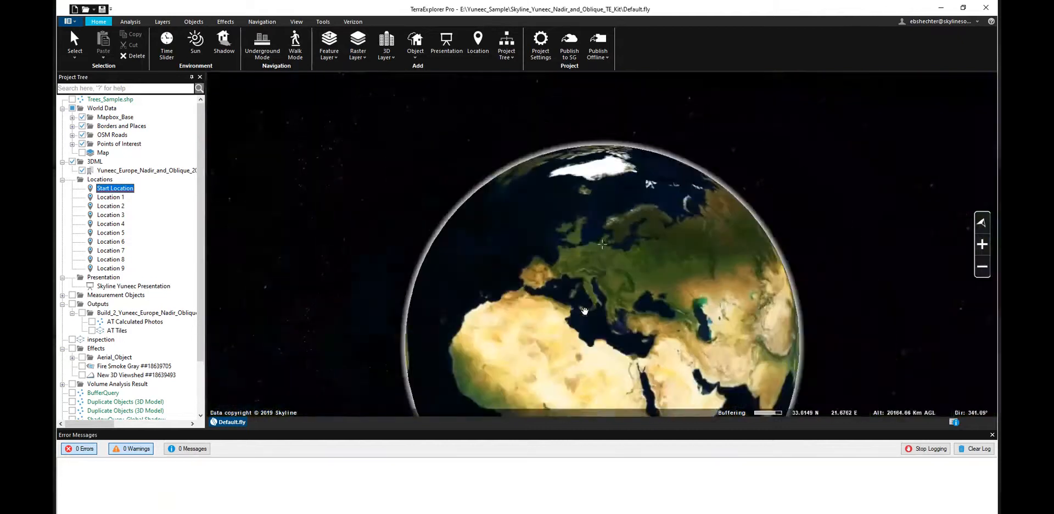
- Fly to the Yuneec 3DML mesh layer and hide Borders and Places, OSM Roads and Points of Interest
right_click(129, 170)
left_click(143, 187)
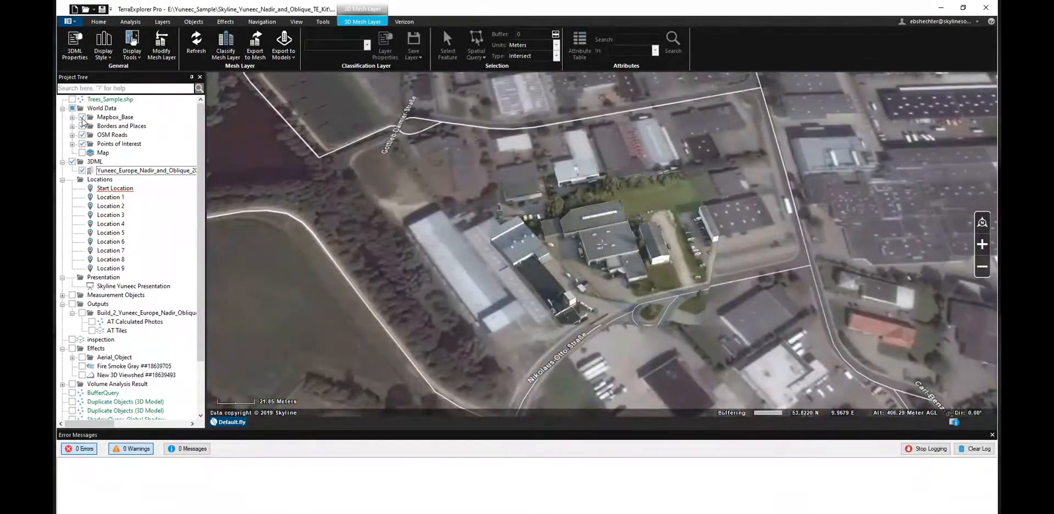
left_click(82, 126)
left_click(82, 134)
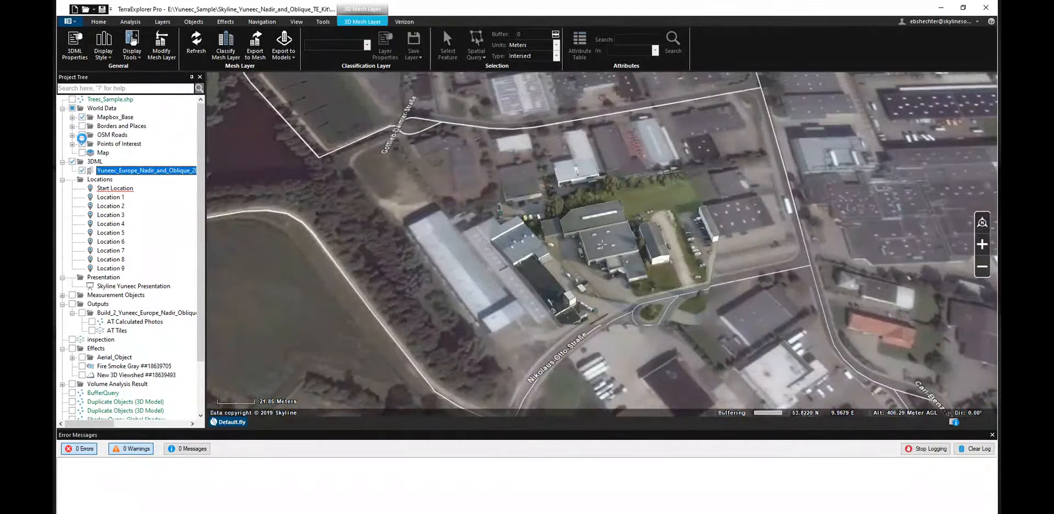
left_click(81, 143)
- Show the 176.56 square meter 3D area and the 20.32 square meter horizontal plane area from Measurement Objects
scroll(576, 284, "up", 4)
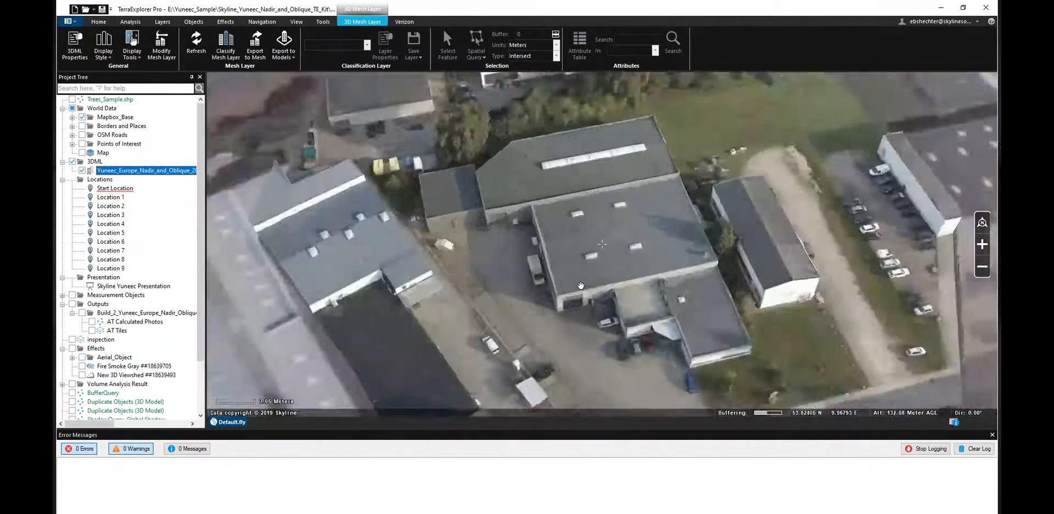
left_click_drag(592, 280, 600, 216)
scroll(600, 217, "up", 2)
left_click_drag(594, 145, 569, 169)
middle_click_drag(568, 171, 524, 184)
left_click(62, 296)
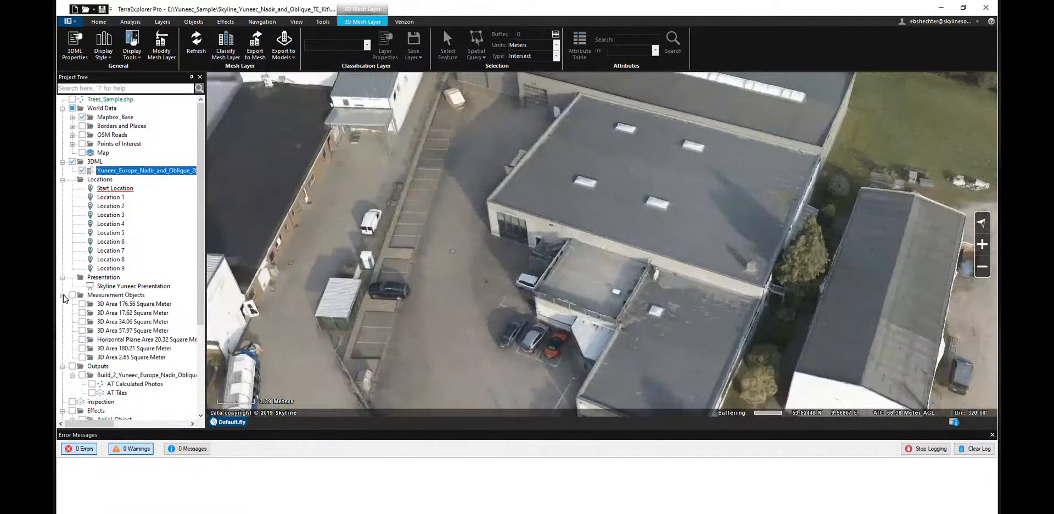
left_click(82, 304)
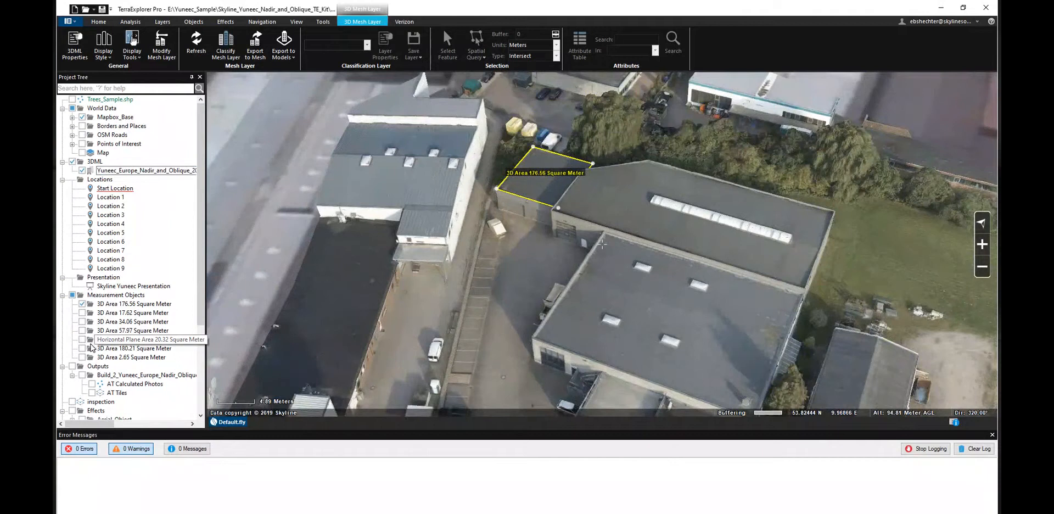
left_click(83, 340)
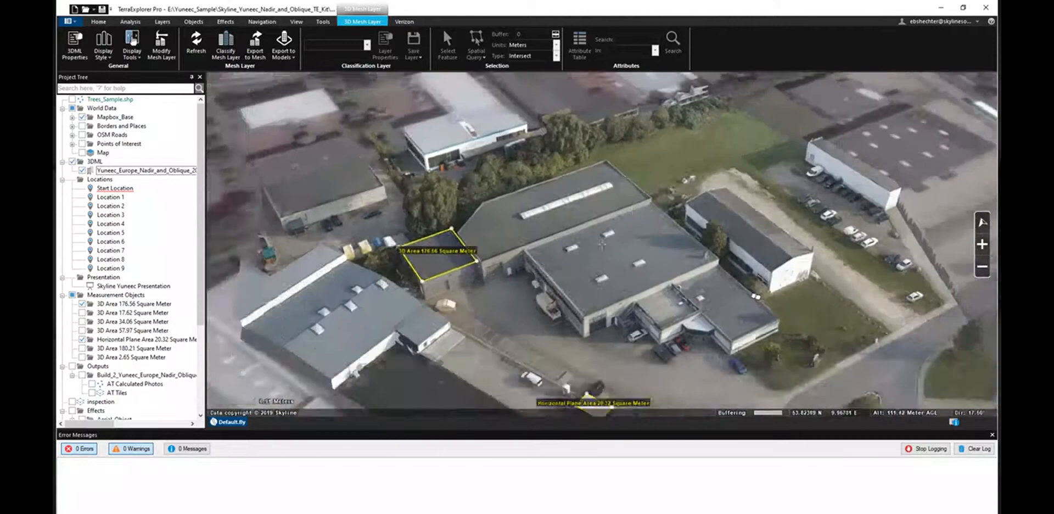
- Examine the two displayed area measurements on the site from different angles and hide both again
left_click_drag(609, 223, 584, 243)
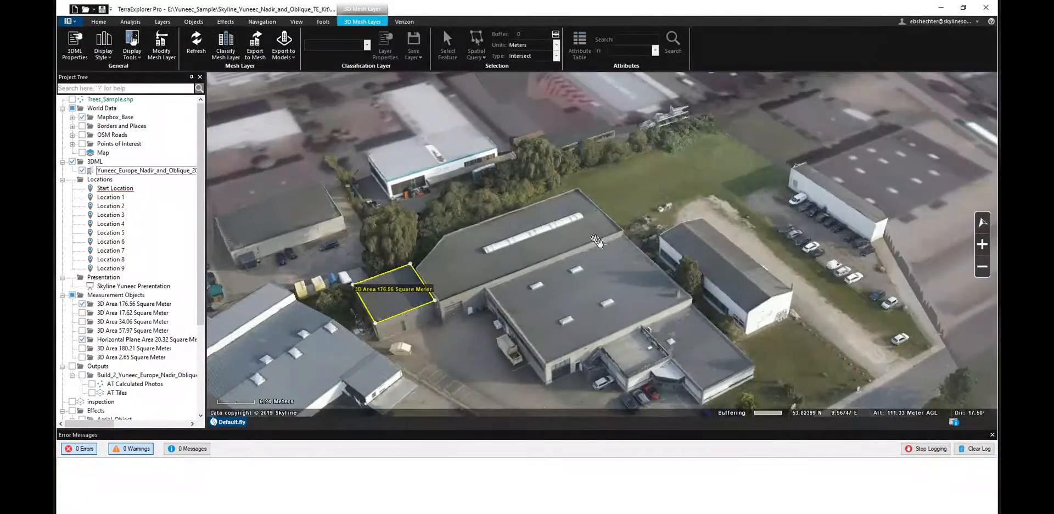
left_click_drag(611, 267, 579, 254)
middle_click_drag(585, 229, 525, 211)
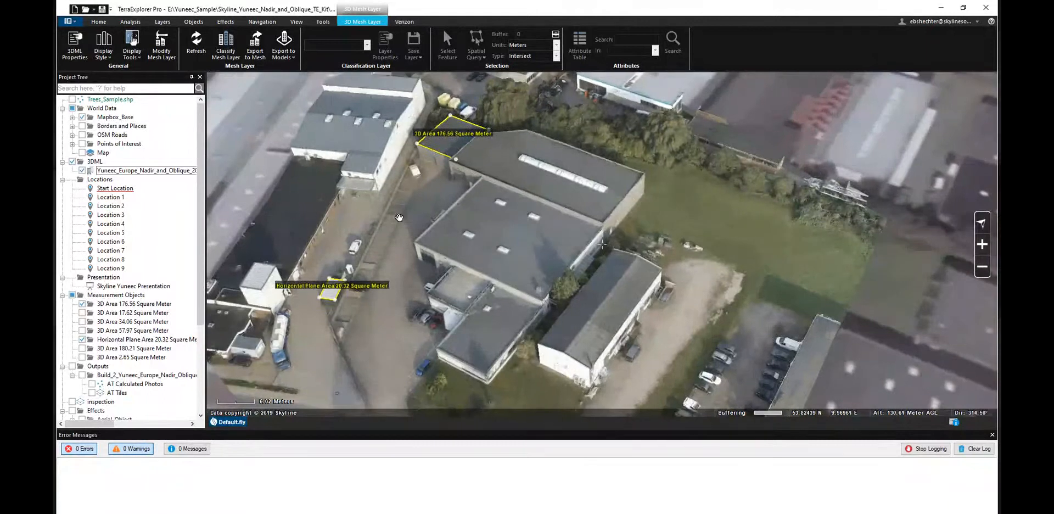
left_click_drag(381, 218, 415, 197)
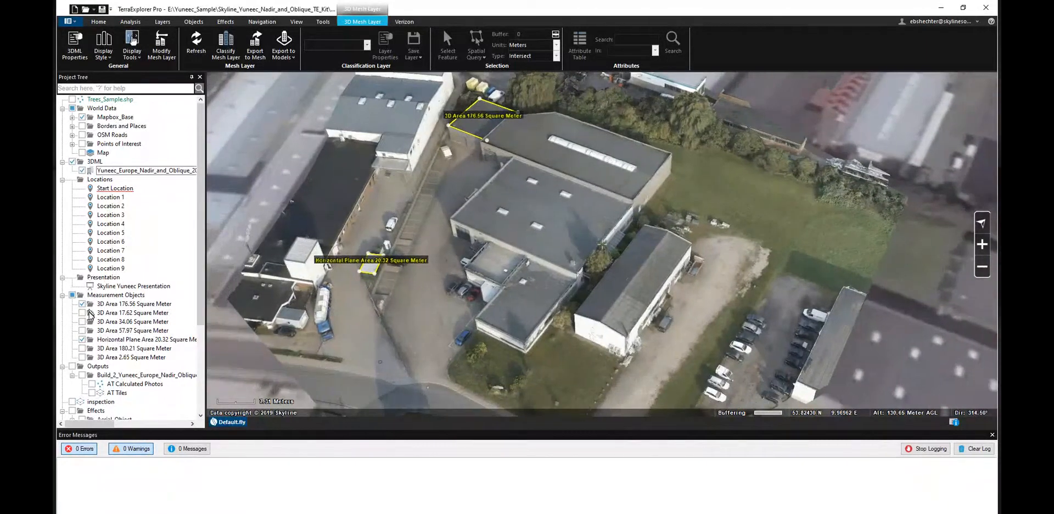
left_click(82, 304)
left_click(82, 340)
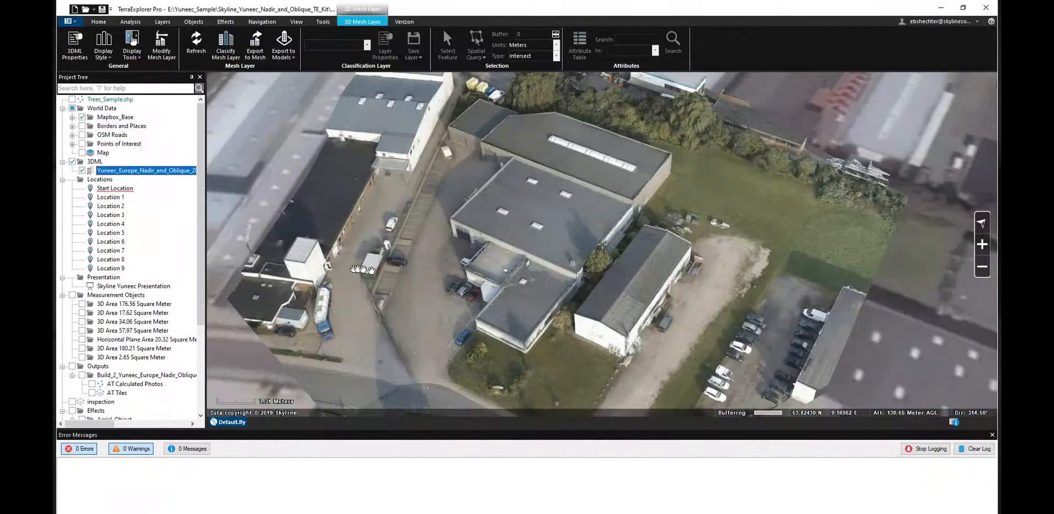
- Set up an area measurement calculated on an arbitrary plane with snapping enabled
left_click_drag(362, 269, 379, 272)
left_click(130, 21)
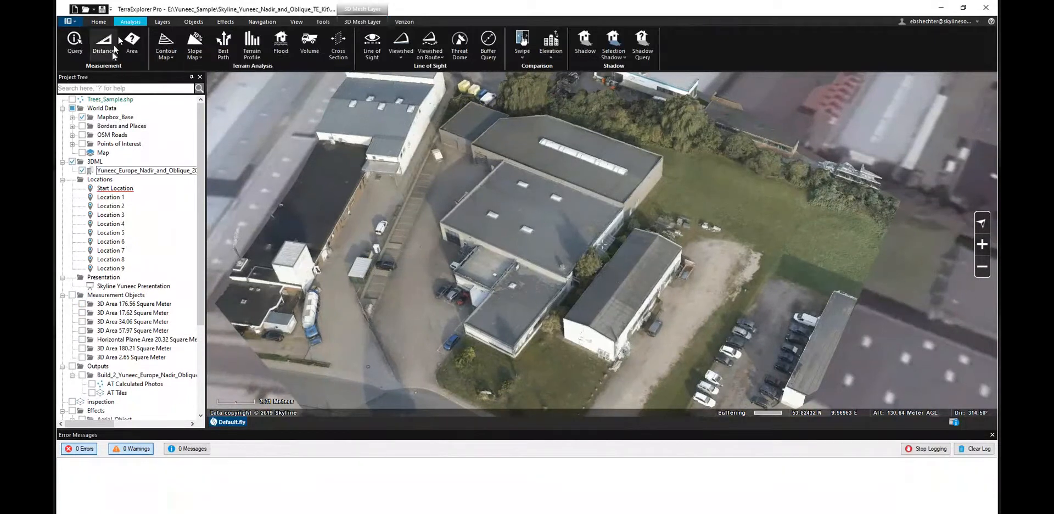
left_click(135, 55)
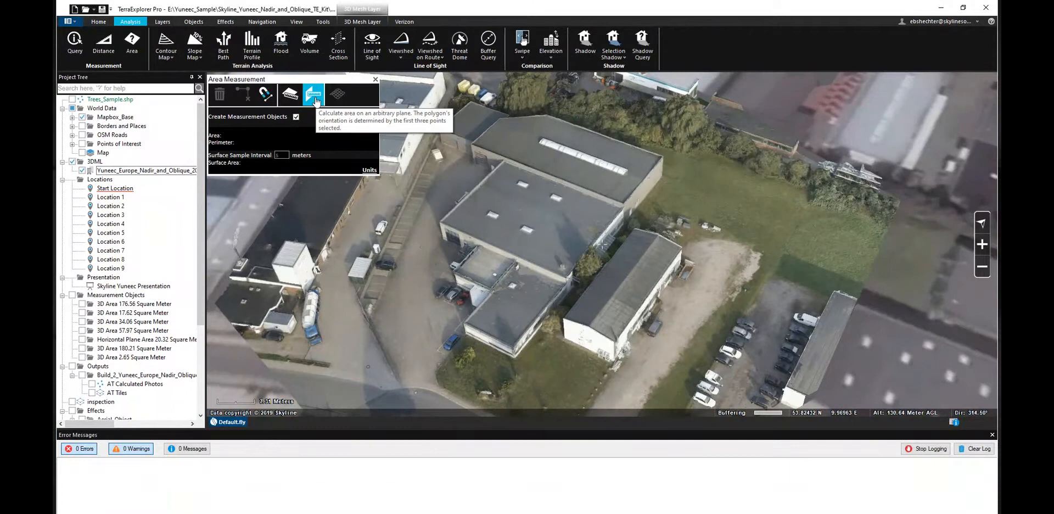
left_click_drag(640, 250, 616, 208)
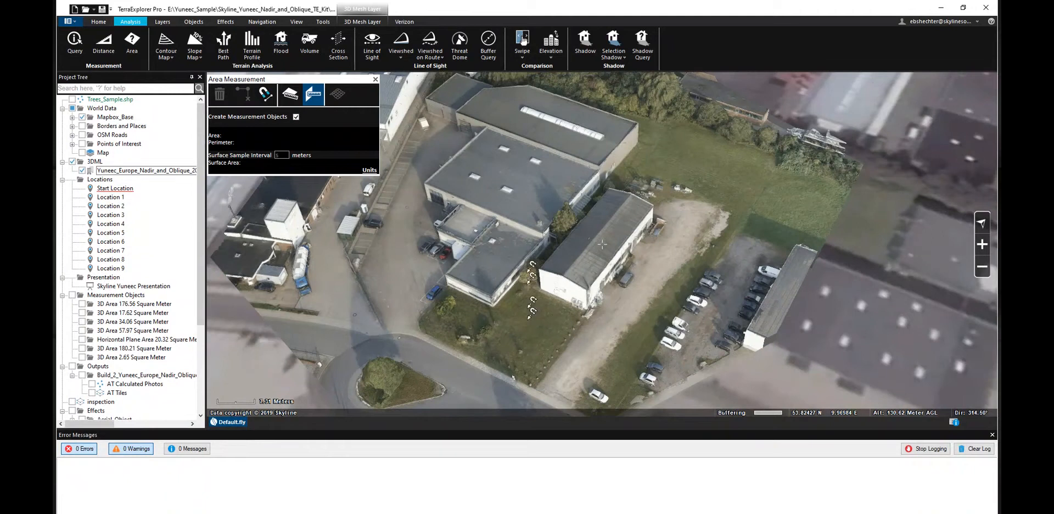
left_click(265, 97)
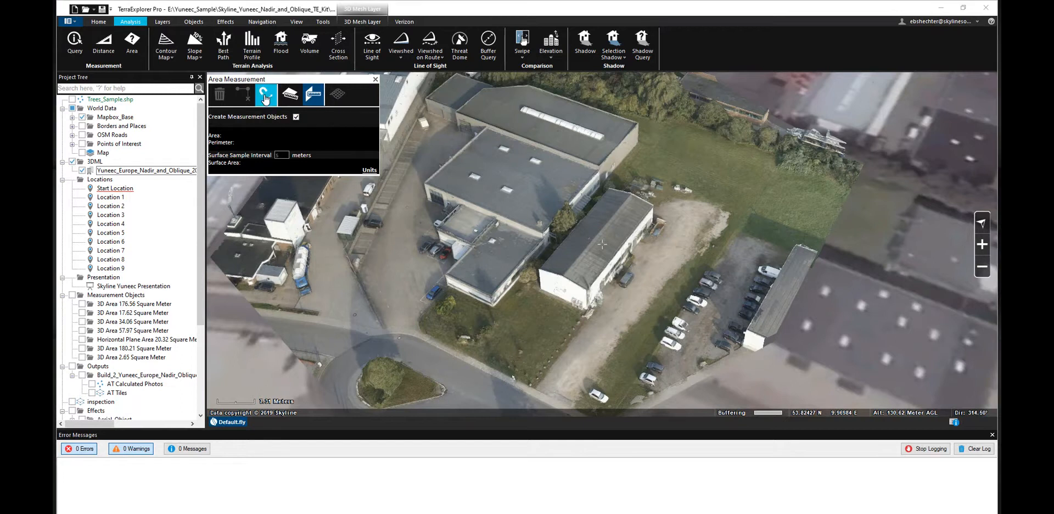
- Measure the sunlit roof slope of the long white building from ridge to eave, outlining about 182 square meters, and close the measurement tool
scroll(601, 268, "up", 5)
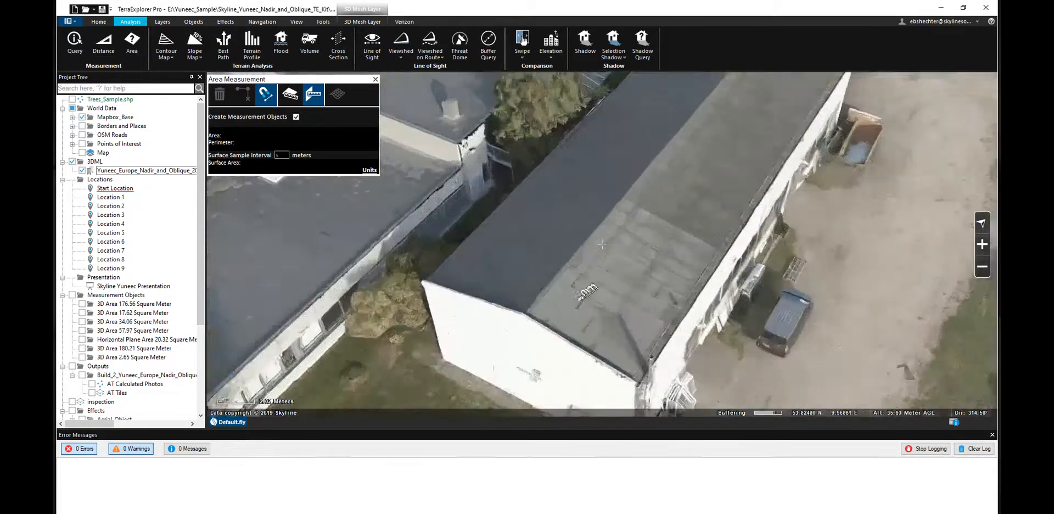
middle_click_drag(587, 292, 534, 285)
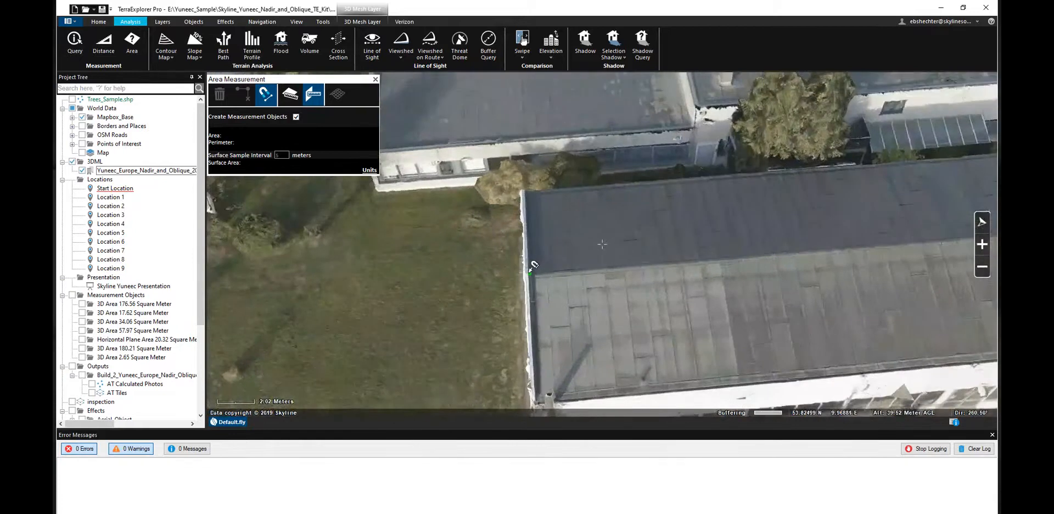
left_click(530, 273)
left_click_drag(694, 288, 326, 287)
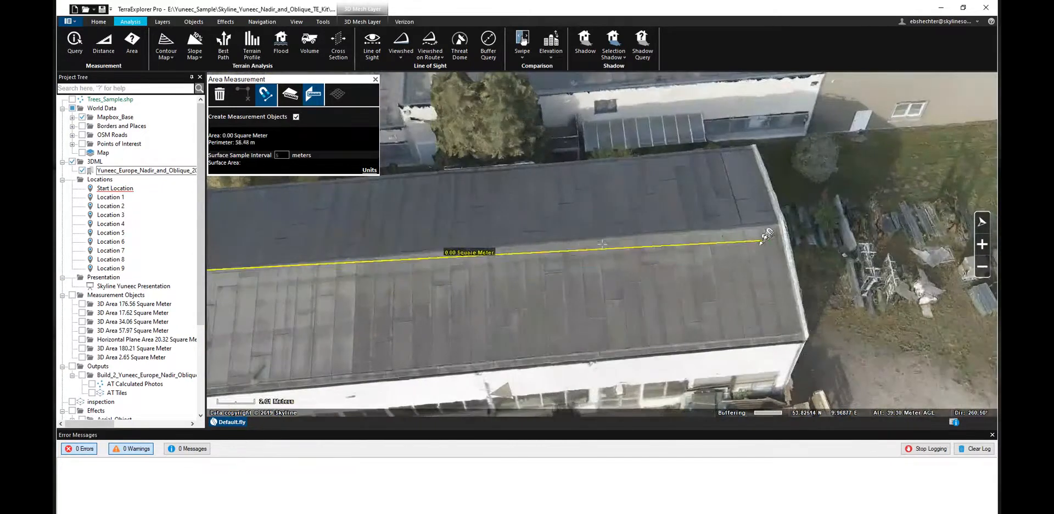
left_click(783, 222)
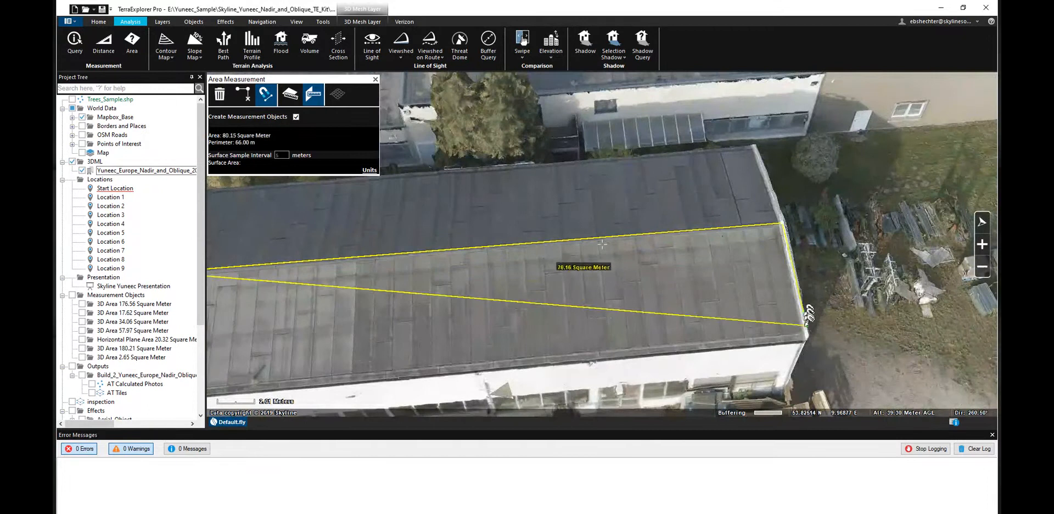
left_click(807, 337)
left_click_drag(623, 328, 885, 267)
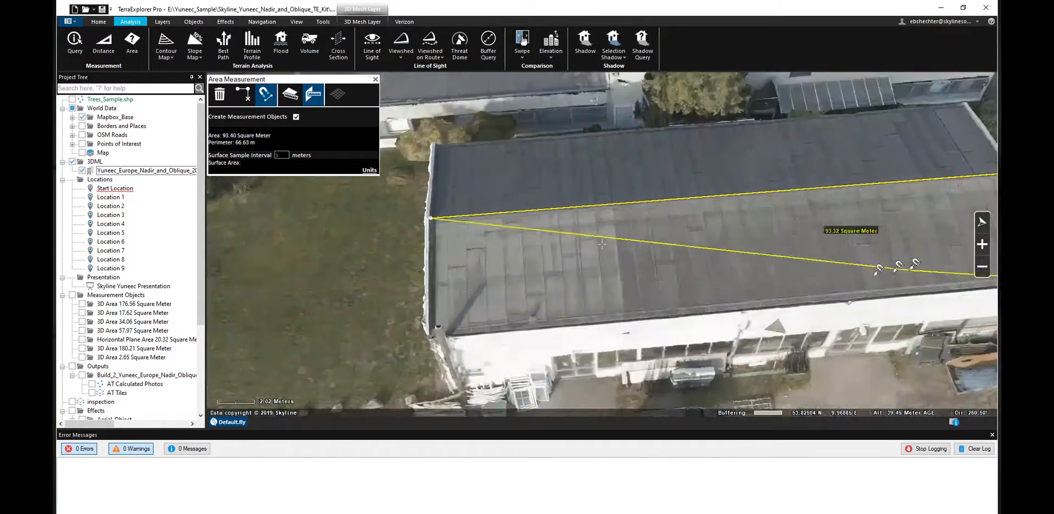
right_click(434, 328)
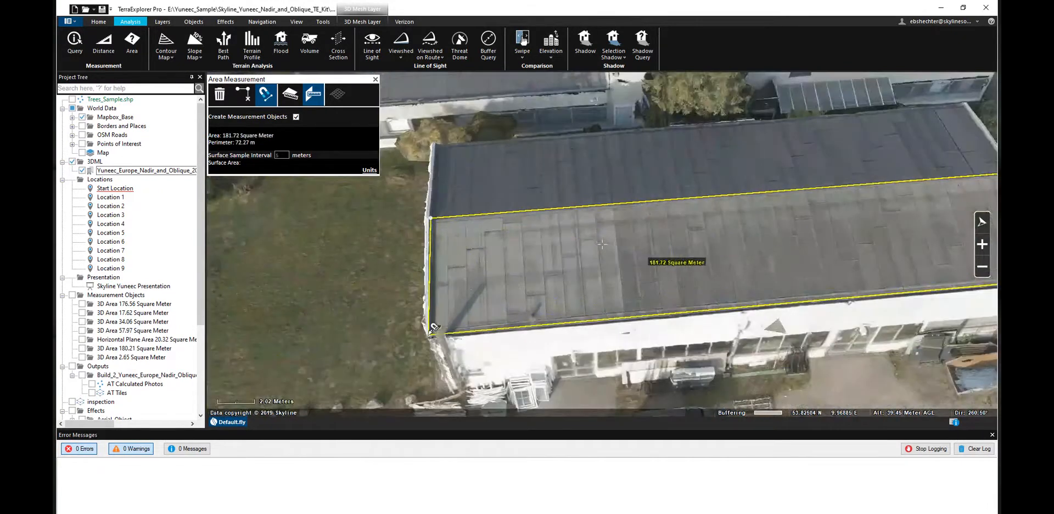
middle_click_drag(583, 279, 610, 346)
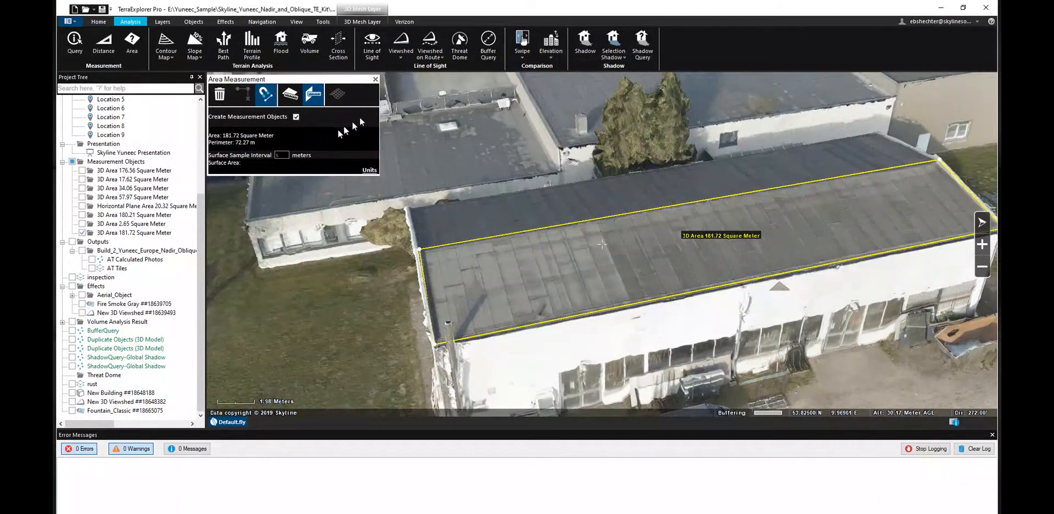
left_click(376, 80)
- Toggle the new roof area off and on, and review the file types for saving Measurement Objects as a layer without saving
left_click(82, 232)
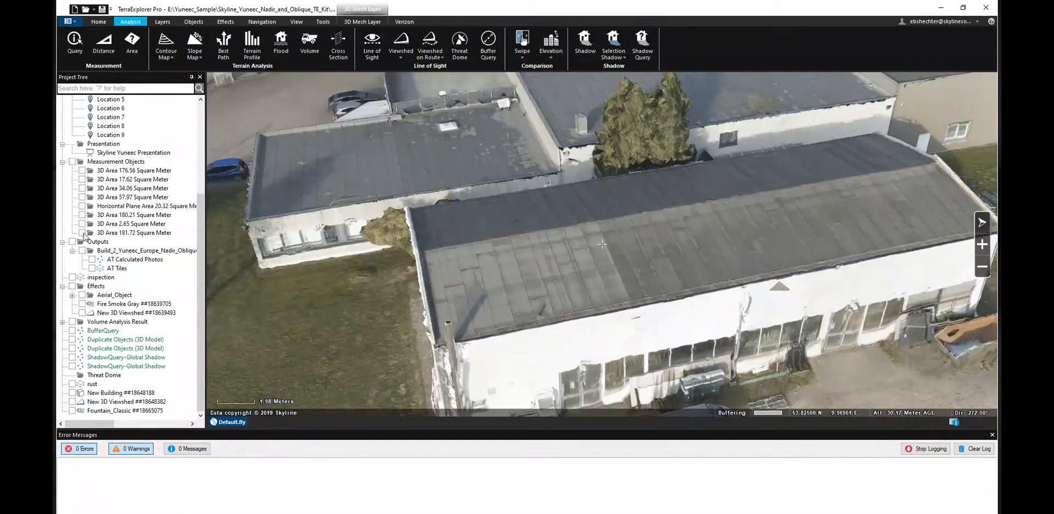
left_click(82, 233)
right_click(101, 161)
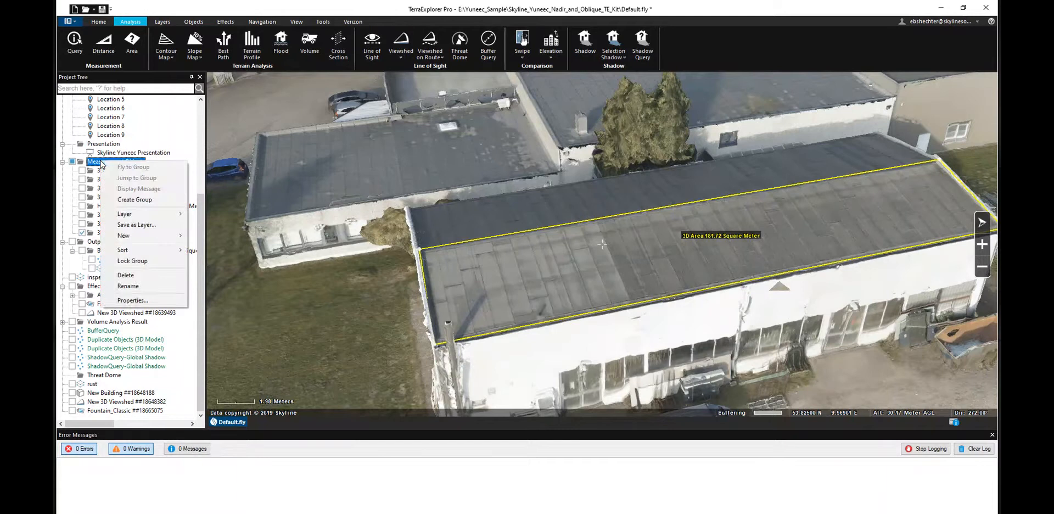
left_click(136, 224)
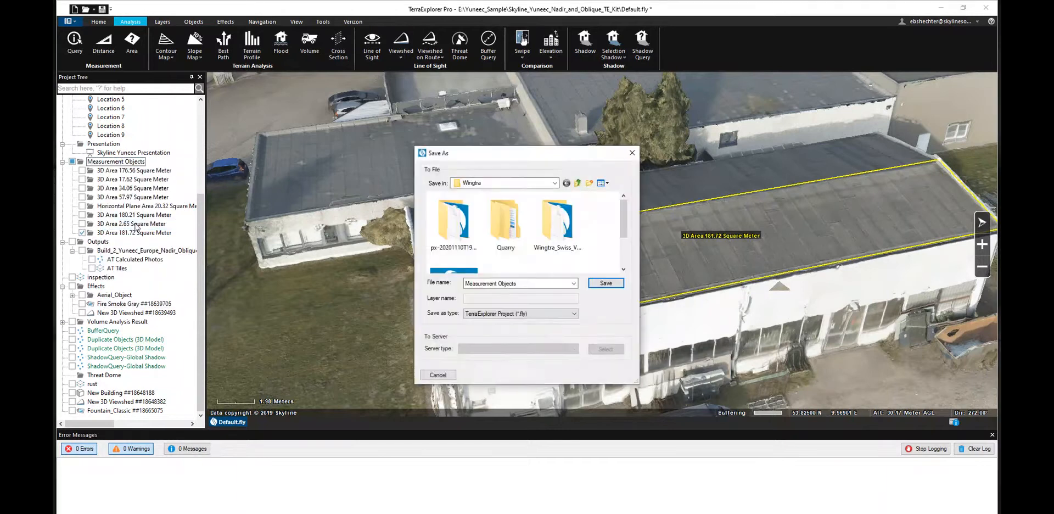
left_click(508, 318)
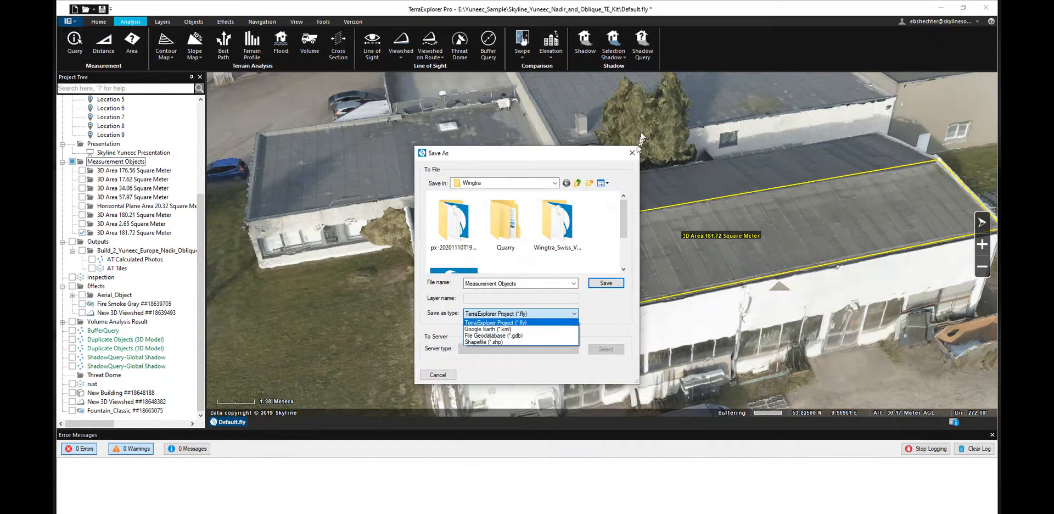
left_click(633, 154)
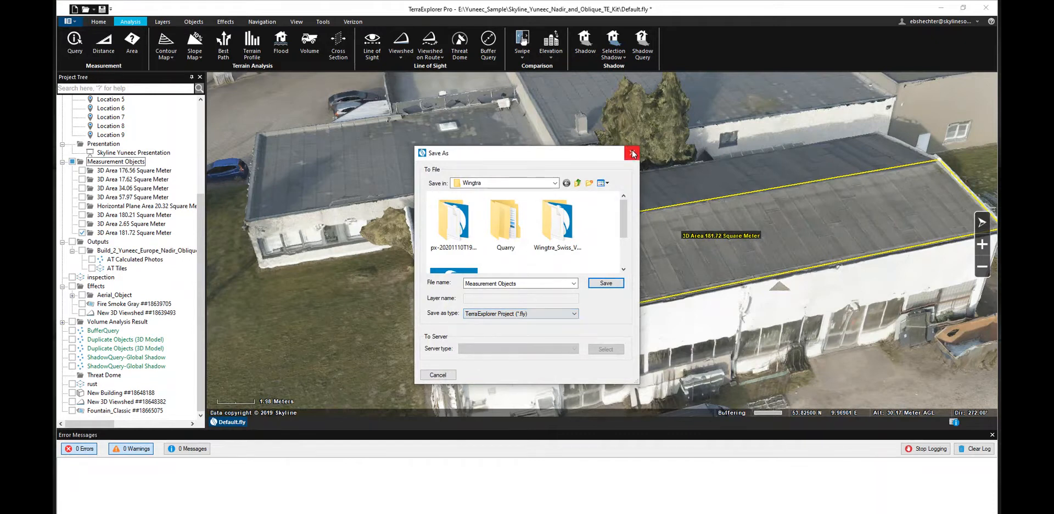
left_click(633, 153)
- Collapse the Measurement Objects group and show the Aerial_Object effect to examine its moving viewshed over the site
scroll(640, 250, "down", 5)
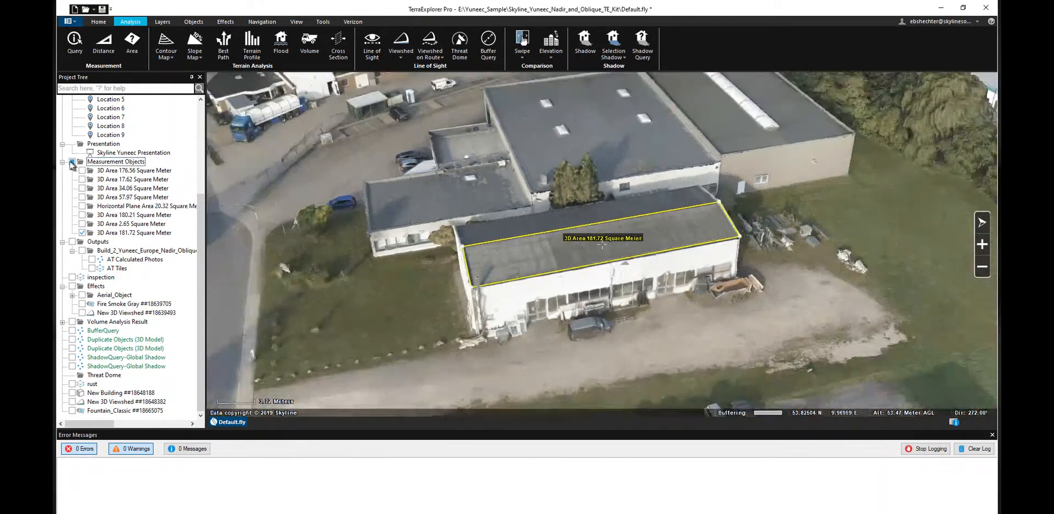
left_click(62, 162)
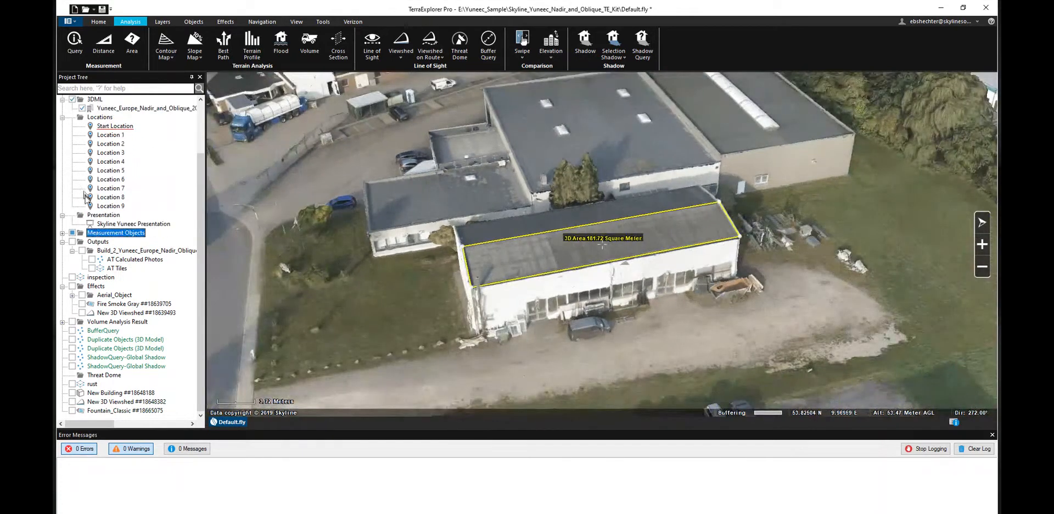
left_click_drag(233, 306, 302, 316)
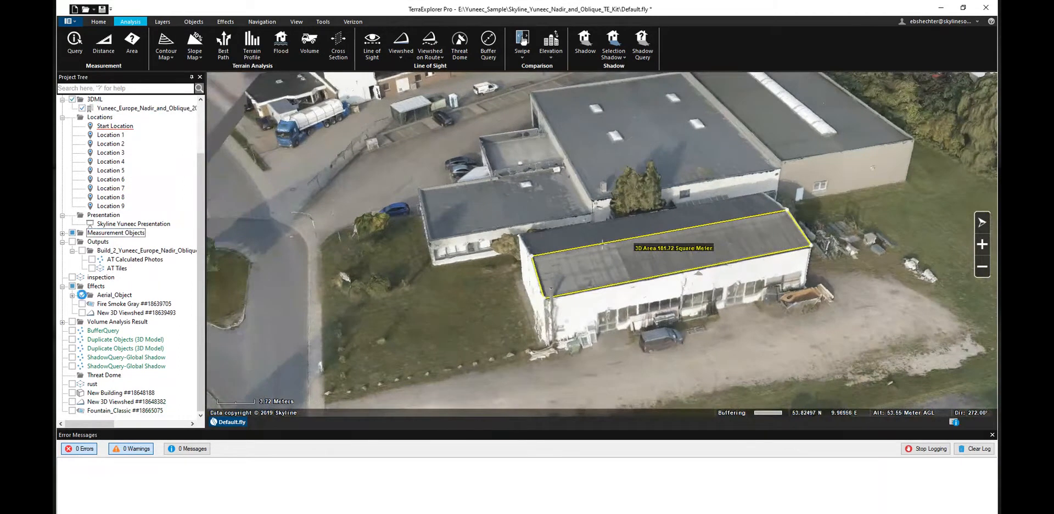
left_click(71, 295)
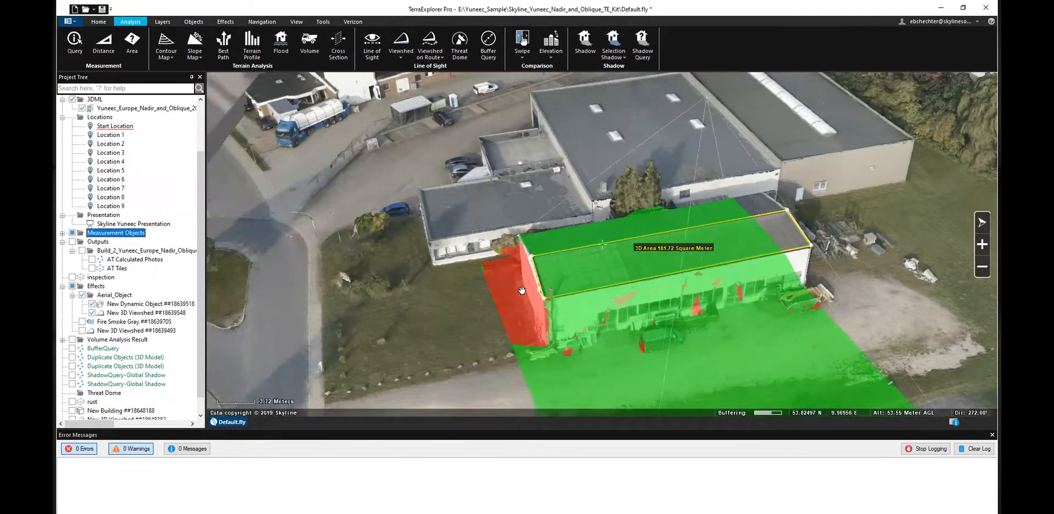
scroll(614, 295, "down", 5)
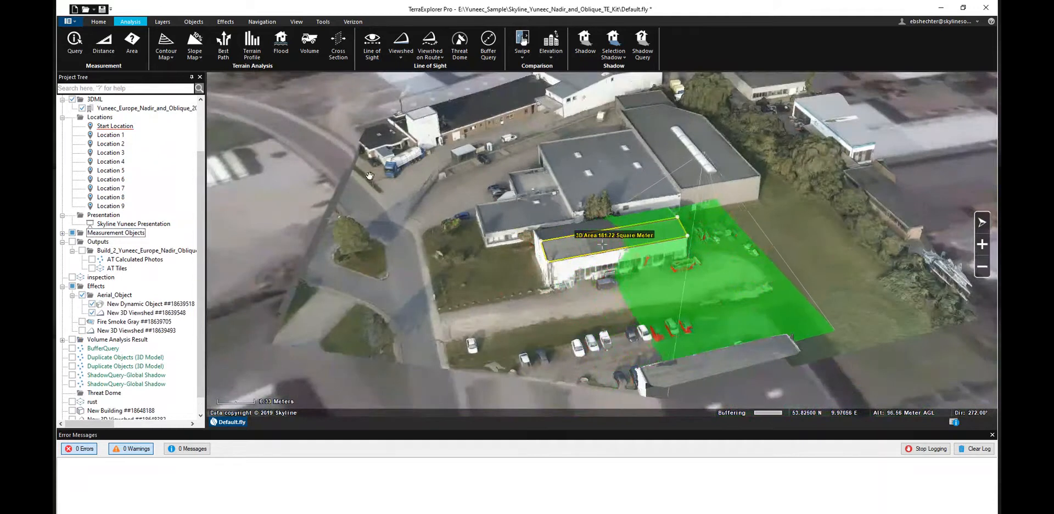
left_click_drag(693, 314, 632, 236)
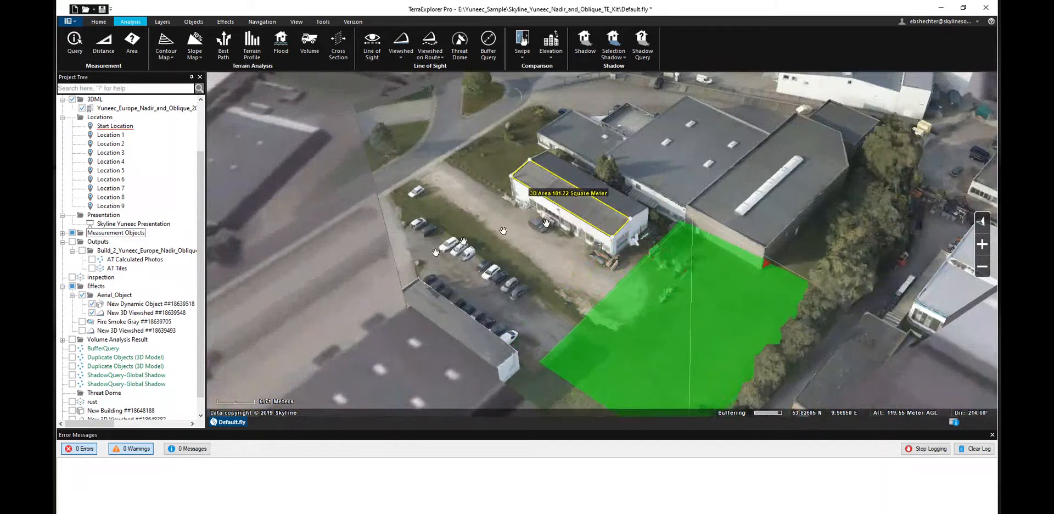
- Hide the Effects group and show only New 3D Viewshed ##18639493, viewing its coverage of the yard up close
left_click(72, 286)
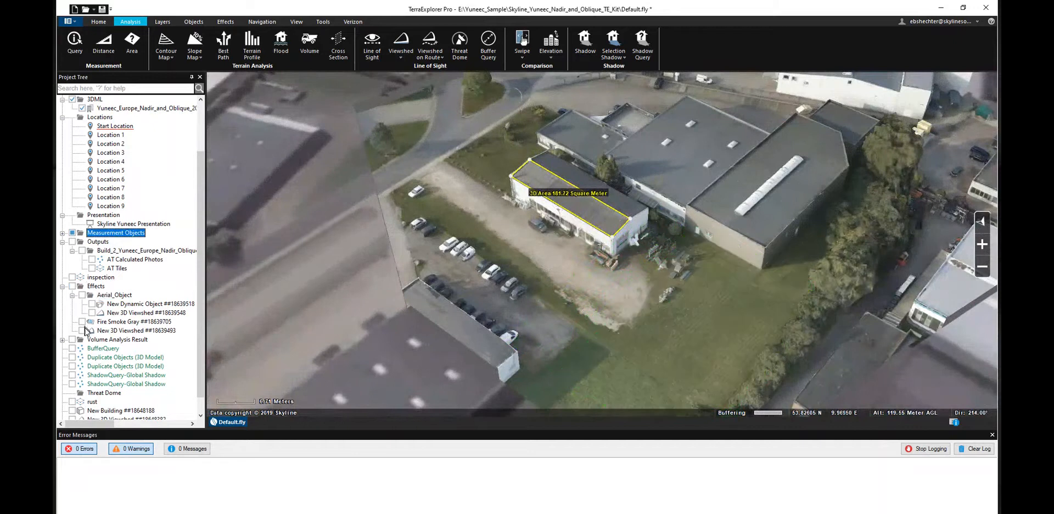
left_click(87, 331)
left_click(82, 331)
scroll(587, 213, "up", 5)
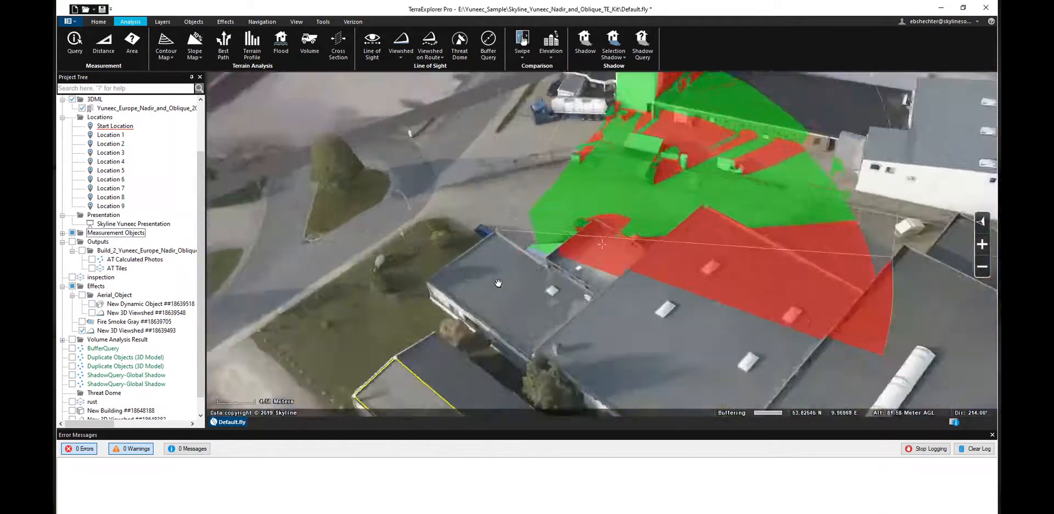
scroll(467, 269, "up", 3)
middle_click_drag(473, 277, 545, 305)
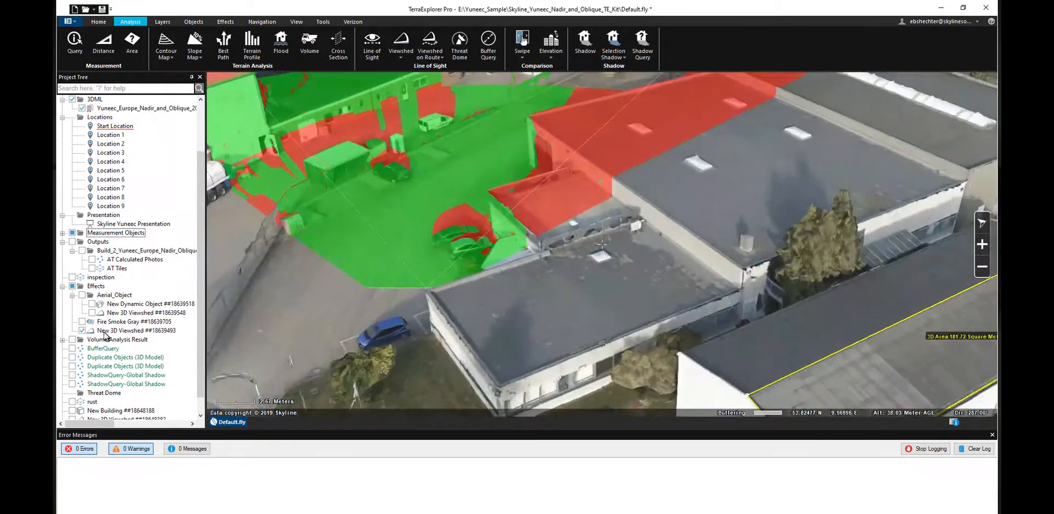
- Open the 3D viewshed's properties and set its horizontal FOV to 70 and vertical FOV to 40 degrees
right_click(103, 330)
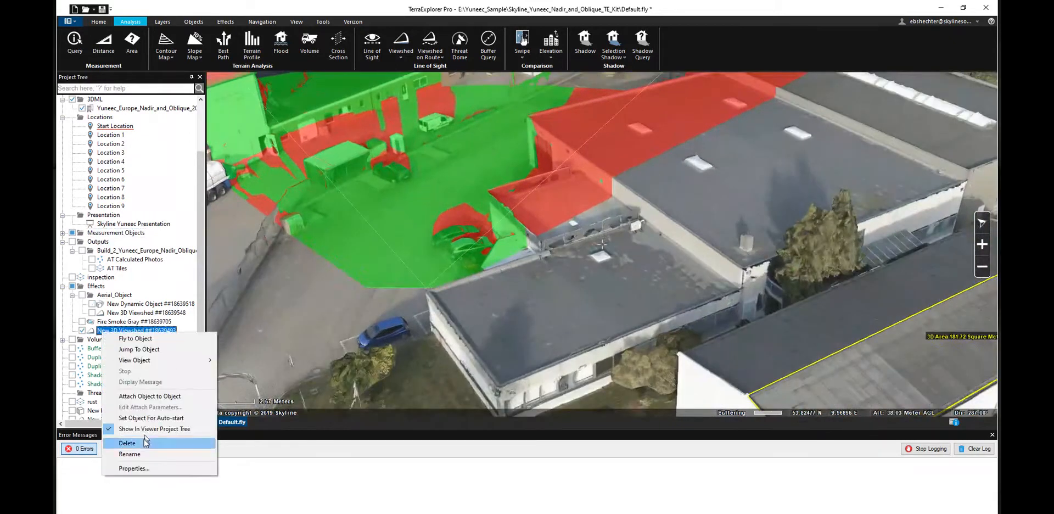
left_click(319, 134)
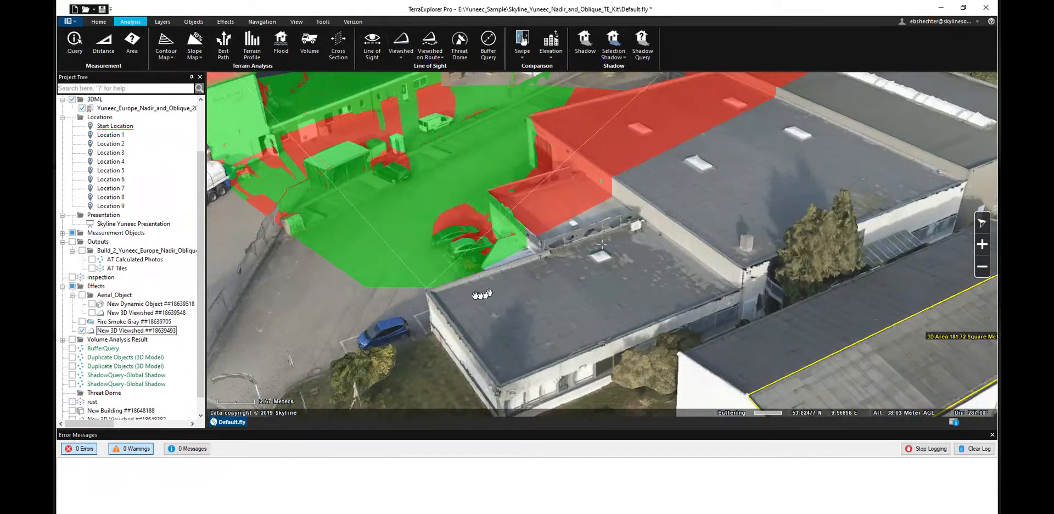
right_click(115, 331)
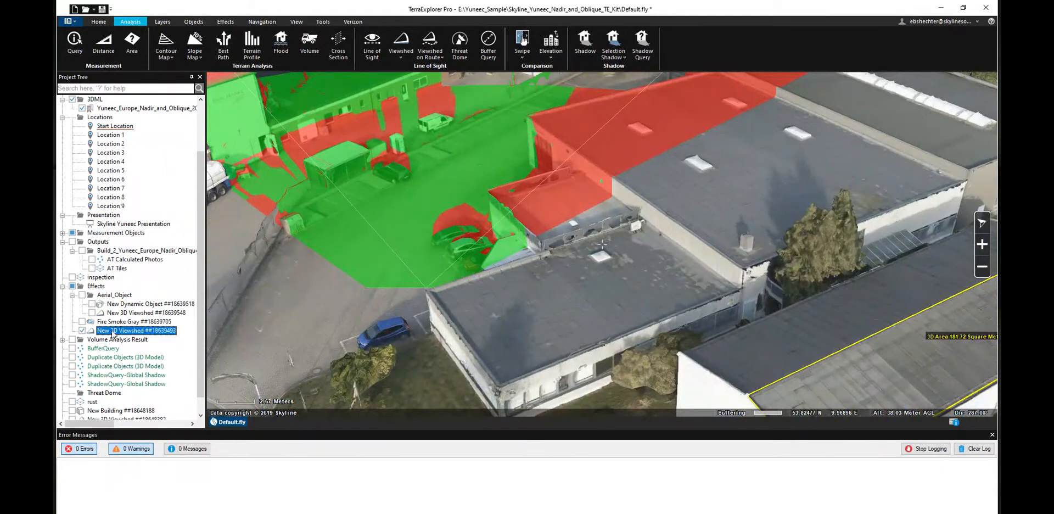
left_click(148, 466)
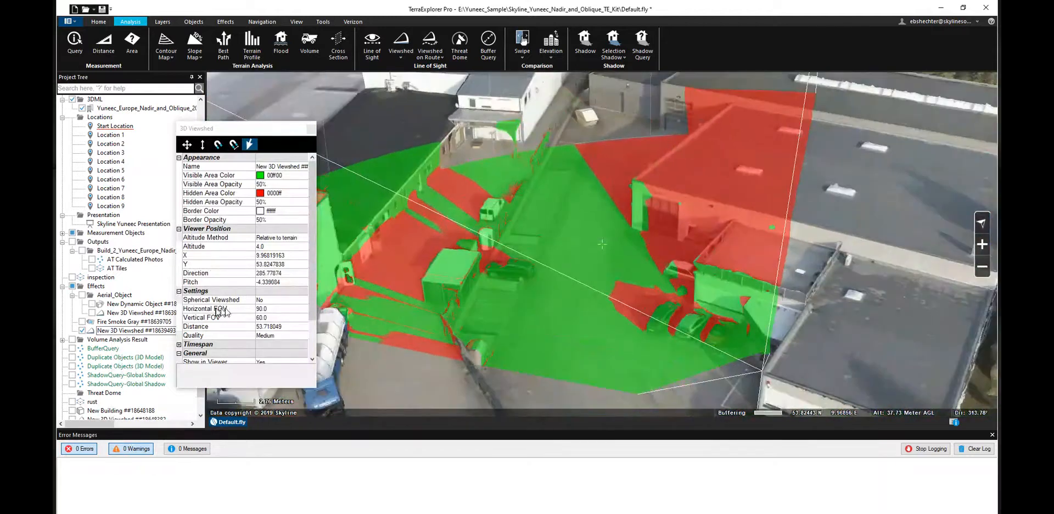
left_click(222, 310)
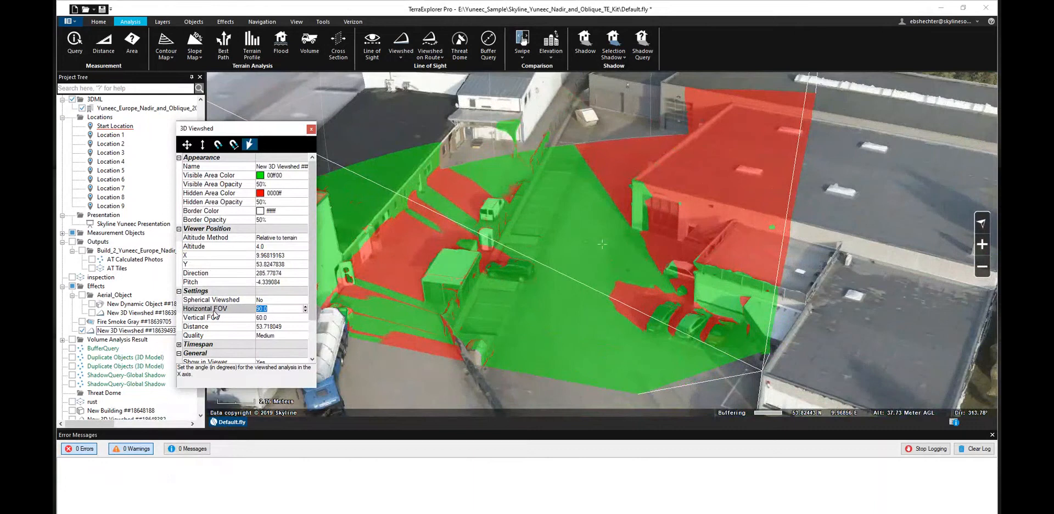
left_click(276, 318)
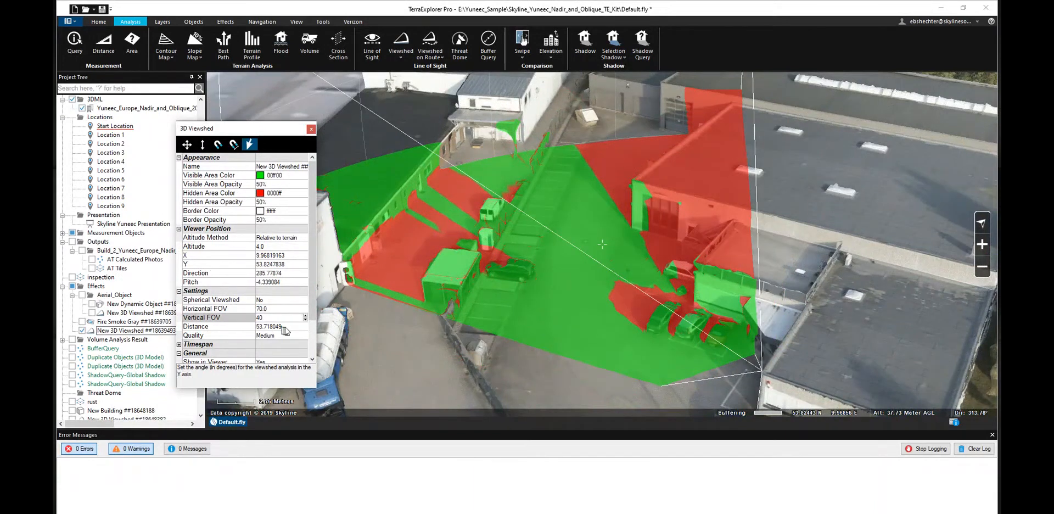
left_click(288, 327)
mouse_move(550, 336)
middle_mouse_down()
mouse_move(521, 394)
mouse_move(533, 385)
mouse_move(538, 335)
middle_mouse_up()
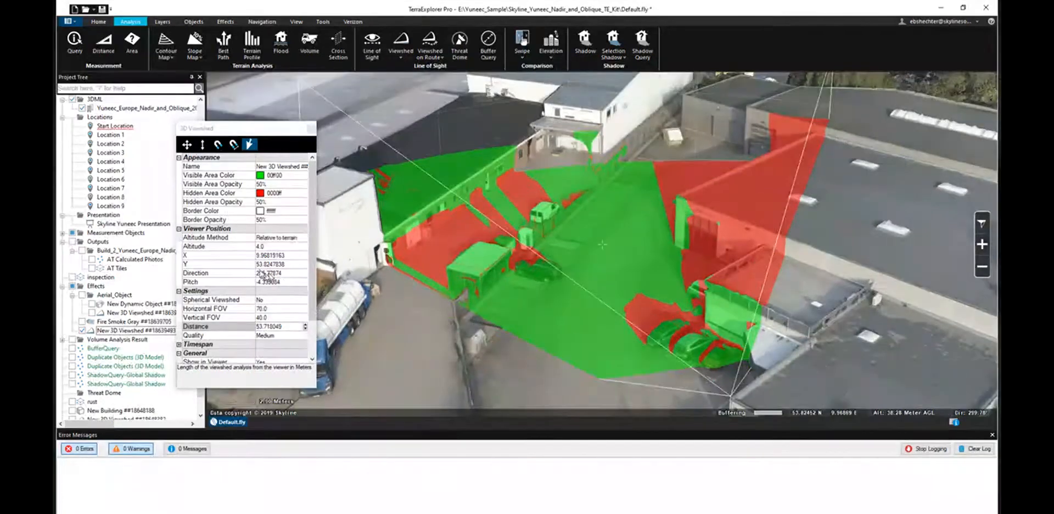
- Set the 3D viewshed's direction to 285 and shift its viewer position slightly near the flat roof's corner
left_click(278, 274)
left_click(306, 271)
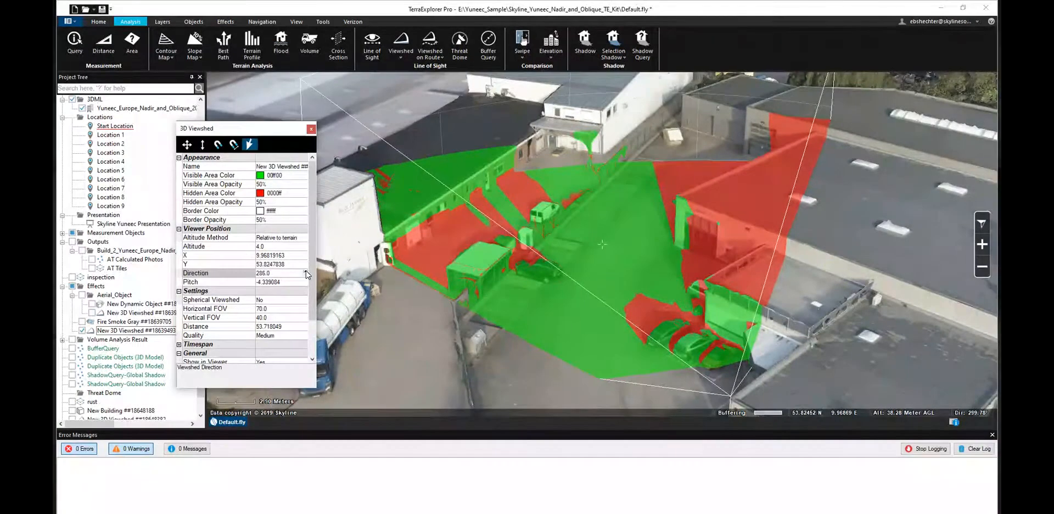
left_click(305, 272)
left_click(306, 271)
left_click(306, 272)
left_click(306, 275)
left_click(306, 275)
left_click(306, 275)
left_click(306, 275)
left_click(187, 143)
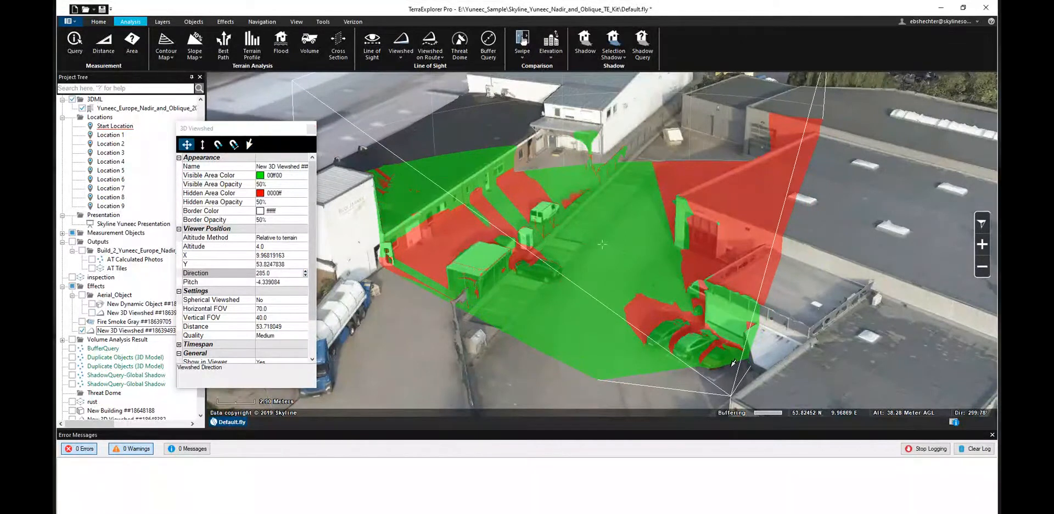
left_click_drag(746, 360, 746, 360)
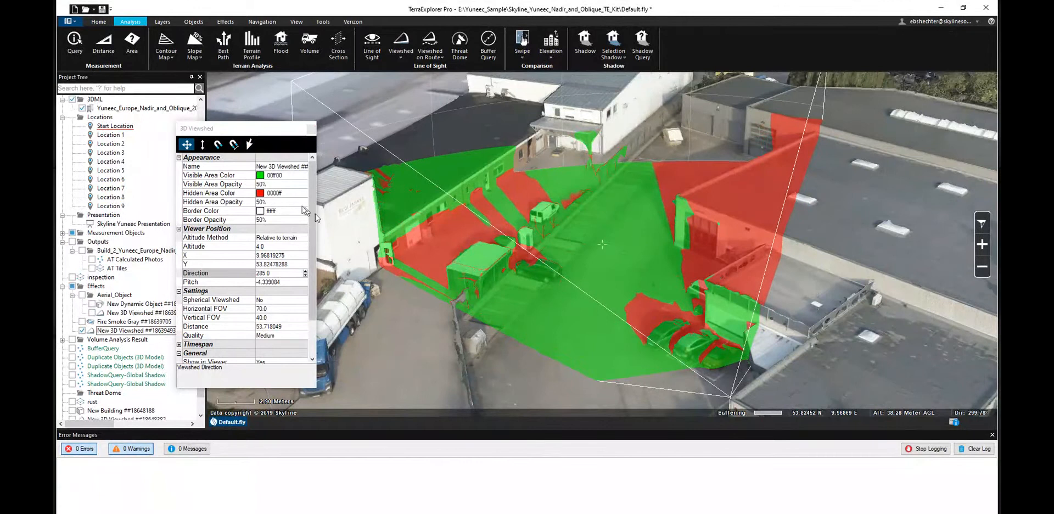
- Raise the 3D viewshed's viewer altitude to about 4.17 and close its properties
left_click(202, 144)
left_click_drag(745, 365, 745, 363)
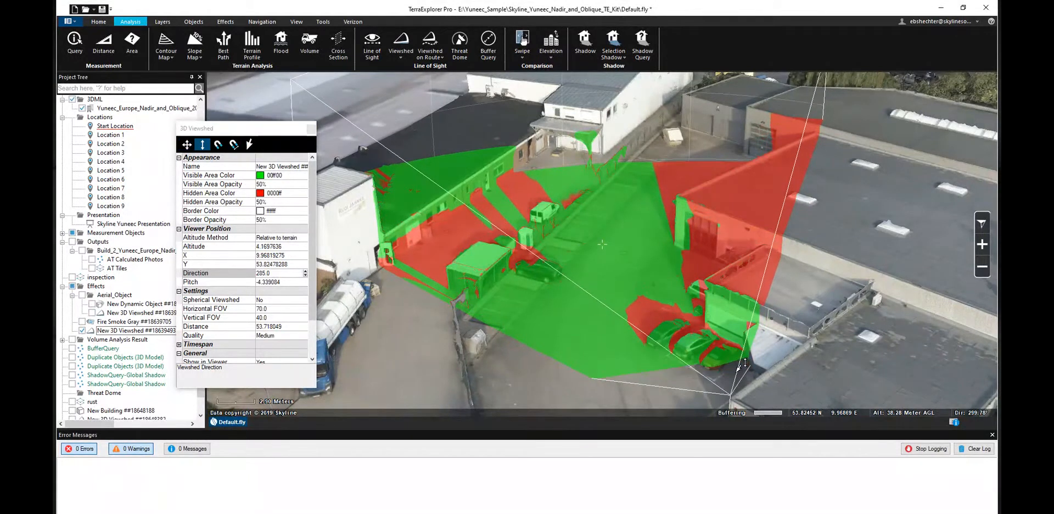
left_click(312, 129)
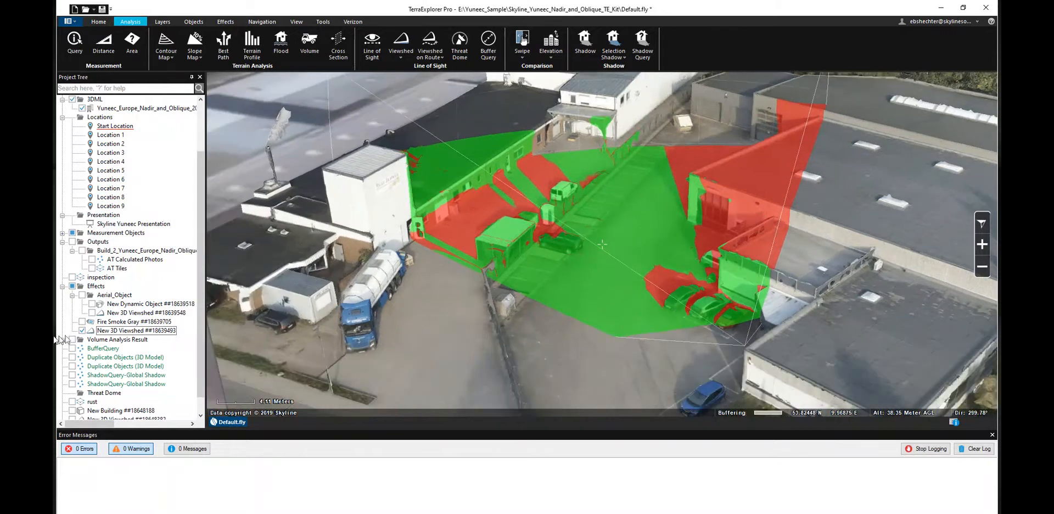
- Show New Building ##18648188 in the yard and examine how it affects the viewshed's coverage from several angles
middle_click_drag(426, 327, 460, 290)
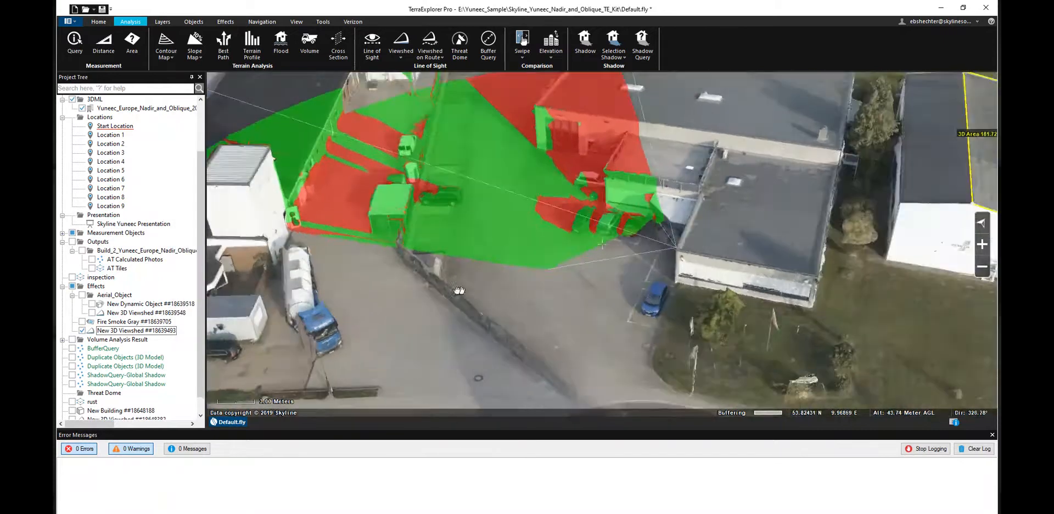
scroll(100, 348, "down", 1)
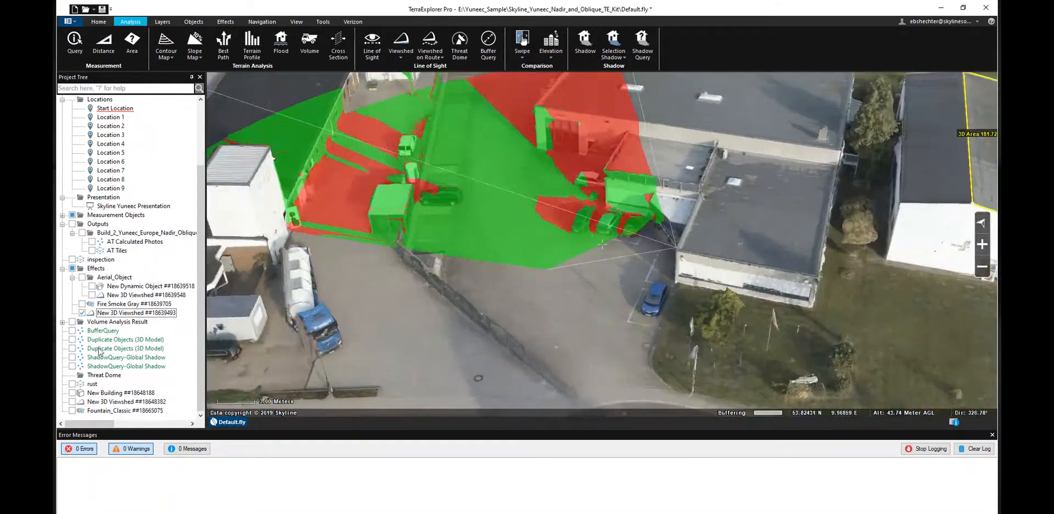
left_click(71, 393)
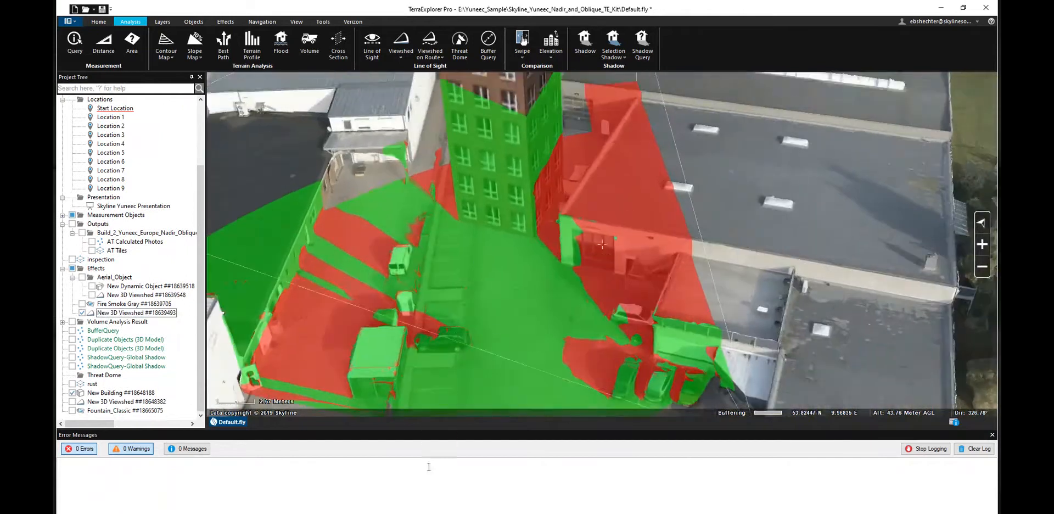
left_click_drag(482, 257, 512, 284)
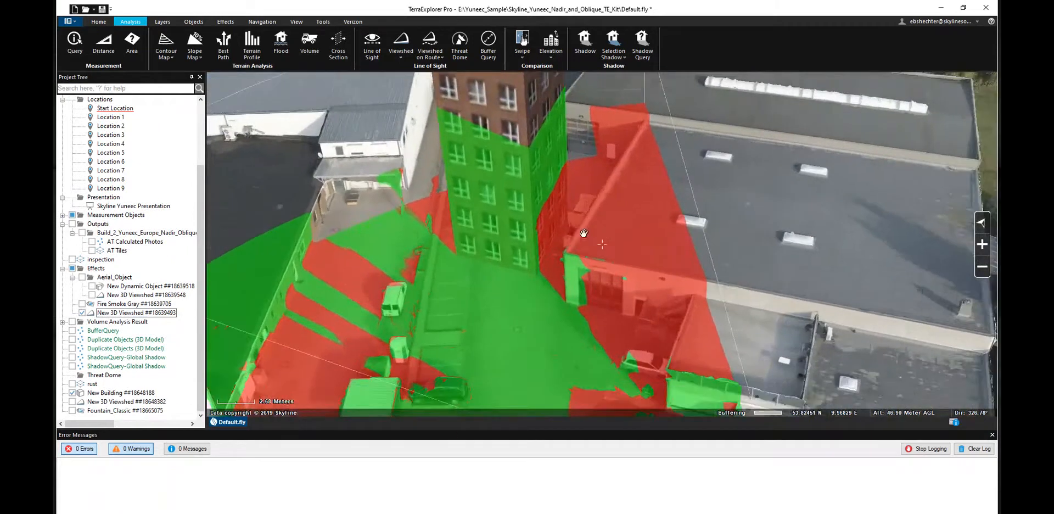
middle_click_drag(534, 226, 506, 226)
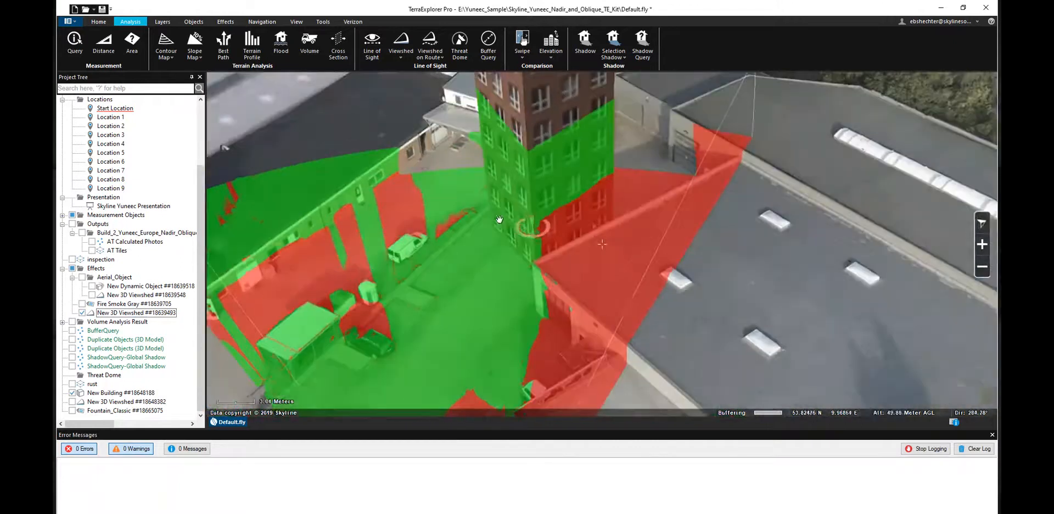
- Hide New Building ##18648188 and New 3D Viewshed ##18639493
left_click(71, 393)
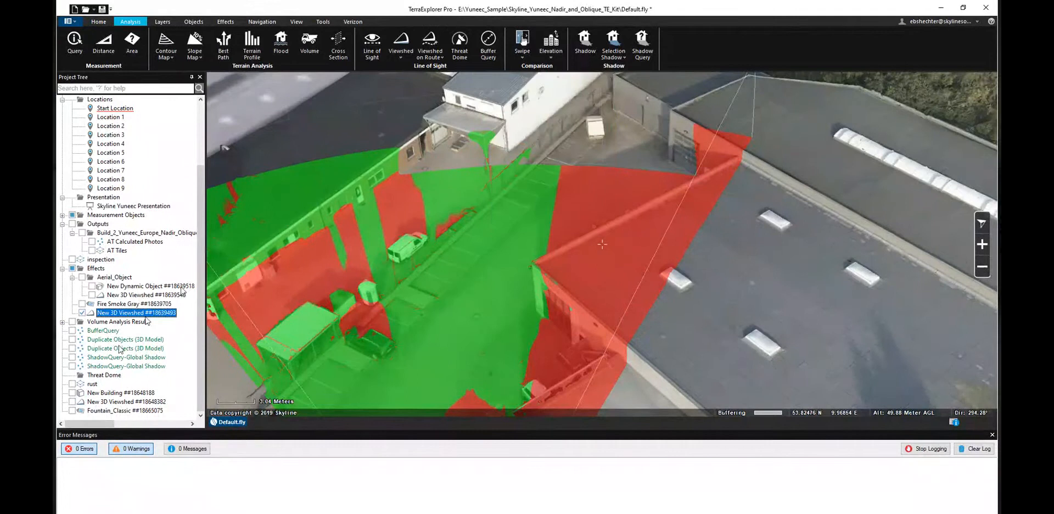
left_click_drag(430, 263, 512, 191)
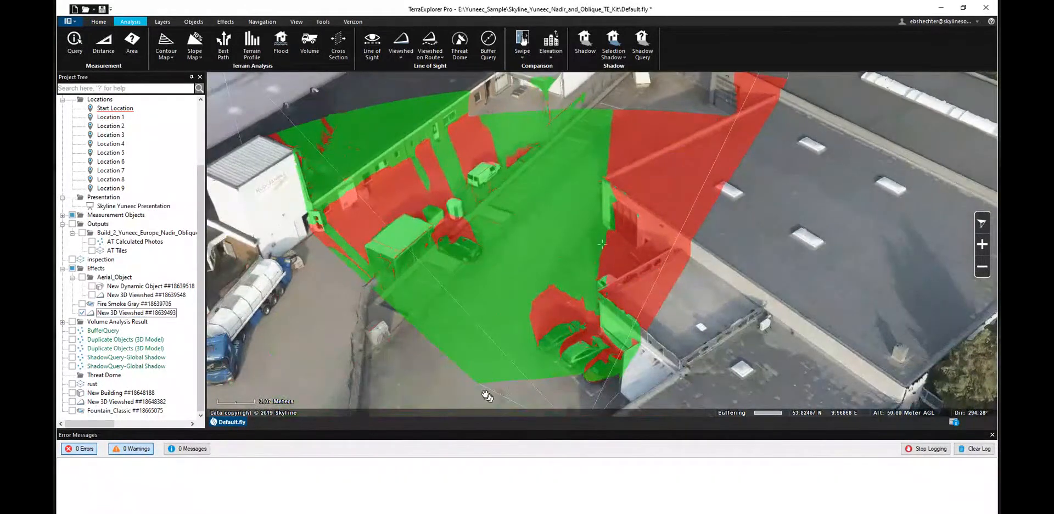
left_click_drag(489, 387, 433, 327)
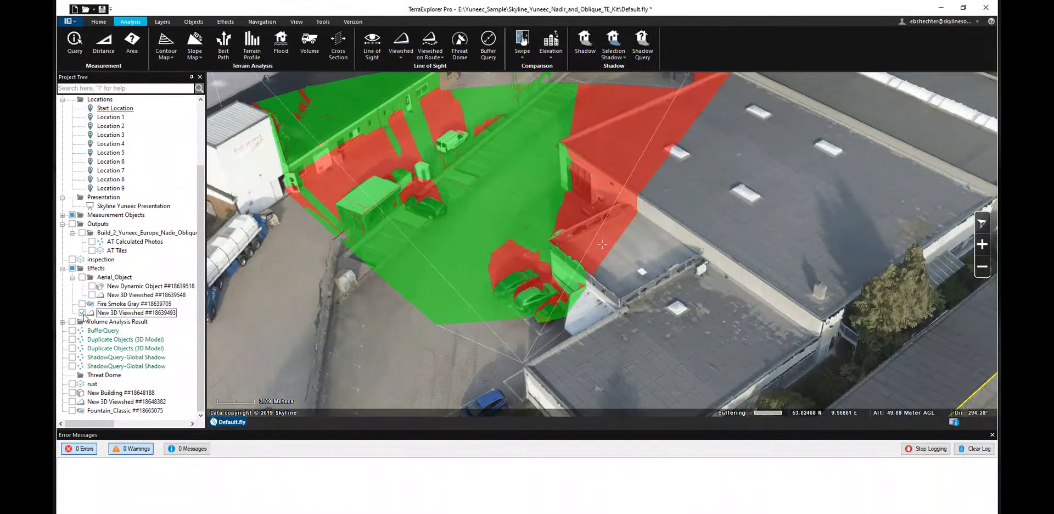
left_click(82, 312)
left_click_drag(403, 267, 404, 264)
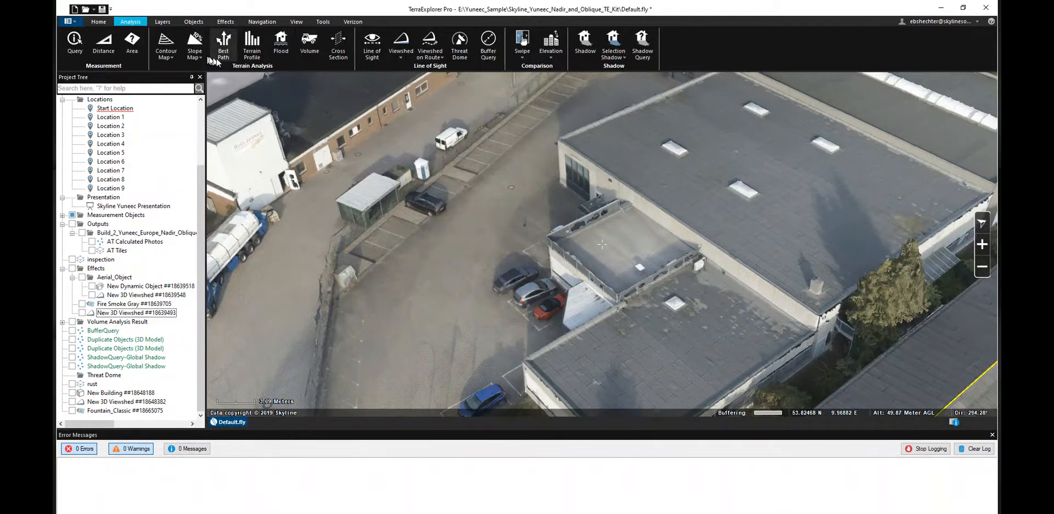
- Create a line of sight analysis from an observer point in the yard to targets along the neighbouring buildings' corners and flat roof
left_click(372, 54)
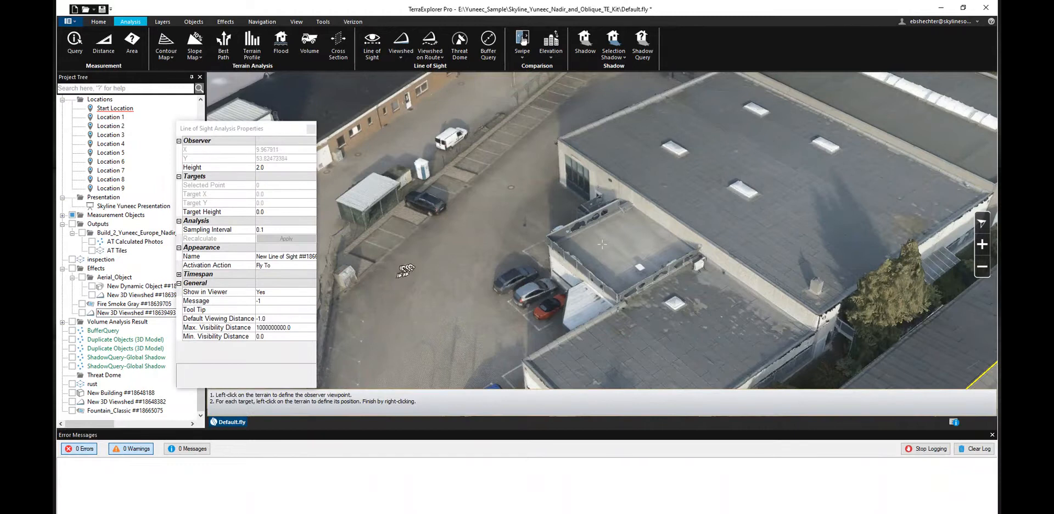
left_click(407, 272)
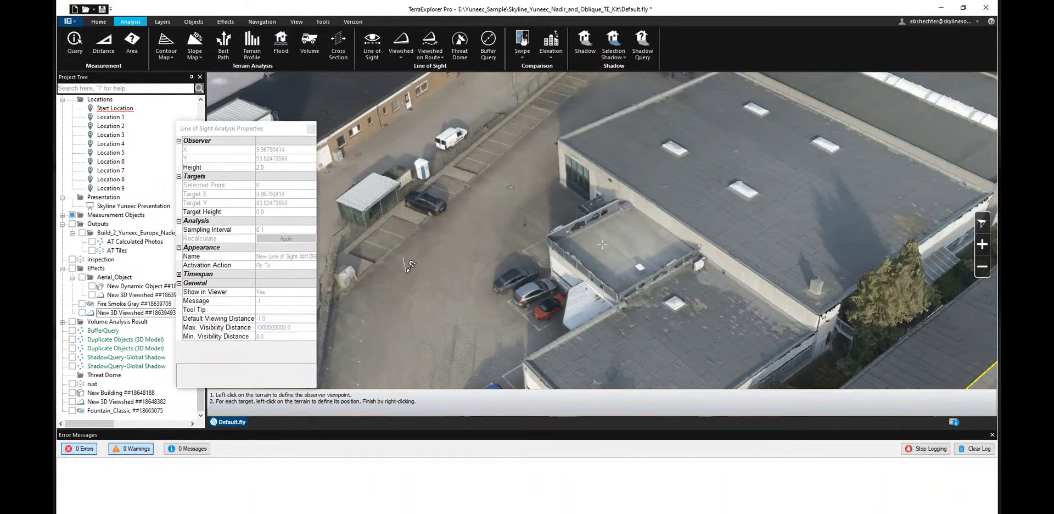
left_click(560, 160)
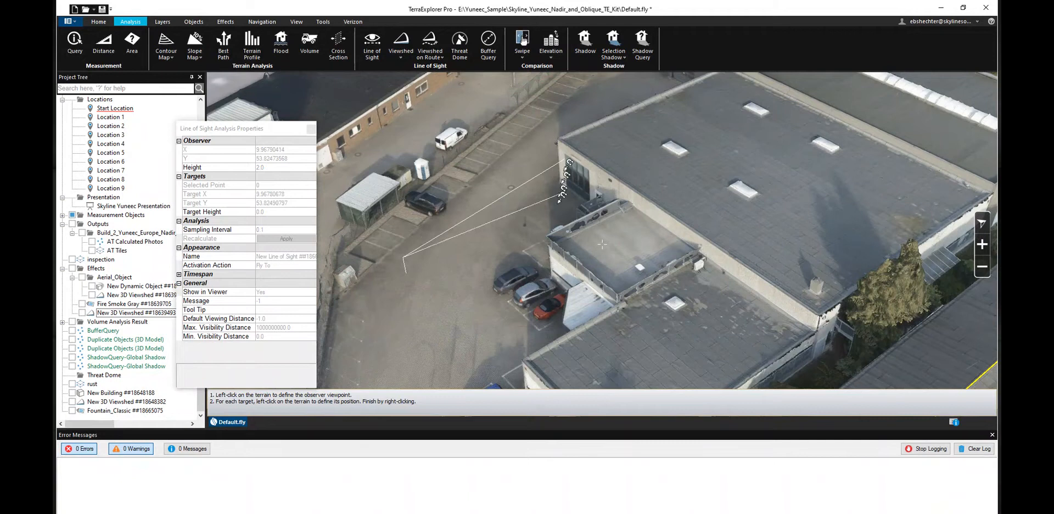
left_click(550, 239)
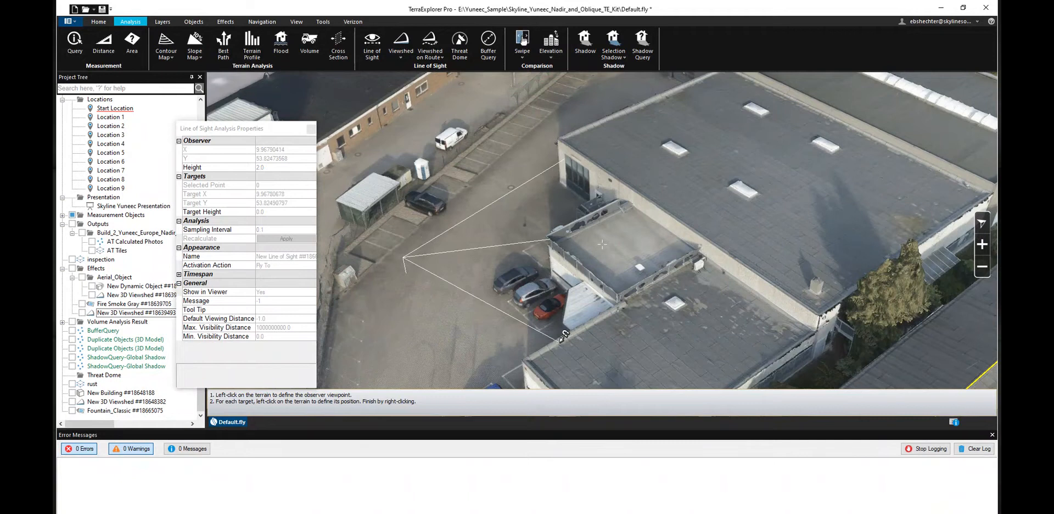
left_click(560, 342)
right_click(791, 304)
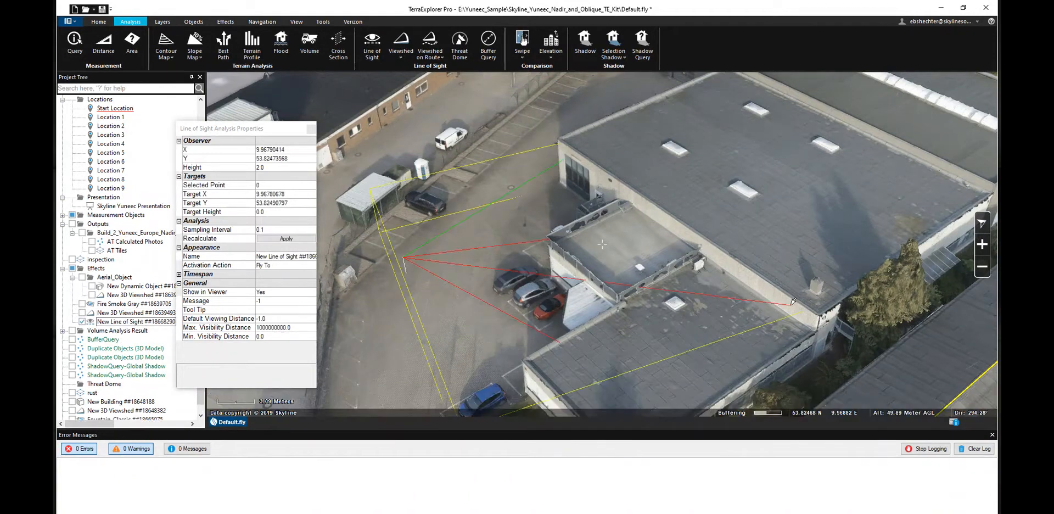
- Inspect the new line of sight from another angle, close its properties and hide it
left_click_drag(471, 272, 538, 314)
middle_click_drag(537, 314, 600, 311)
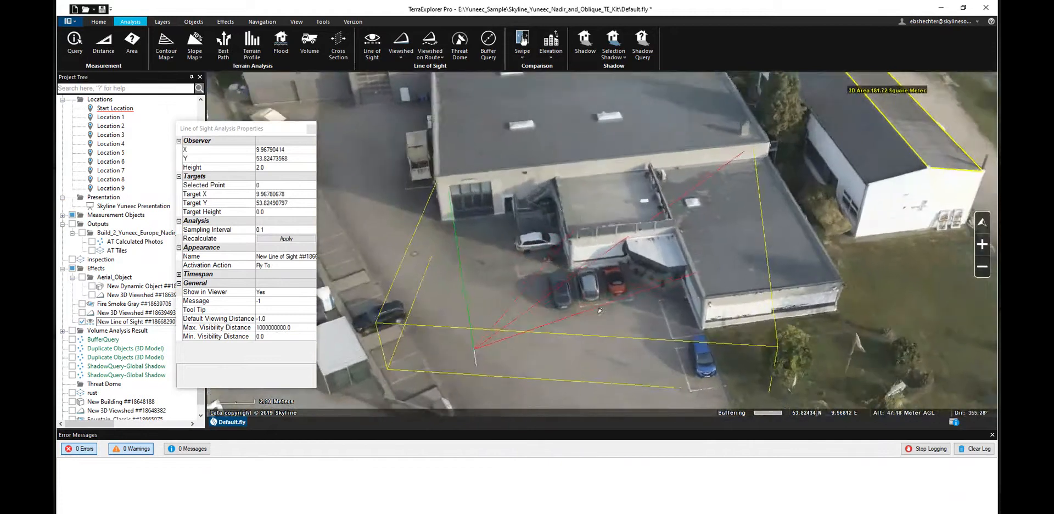
left_click(311, 129)
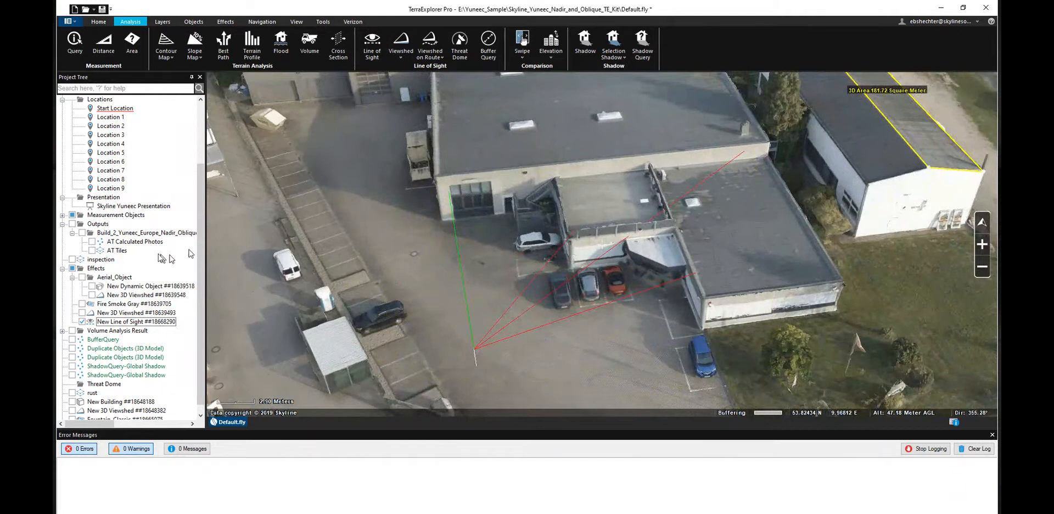
left_click(84, 323)
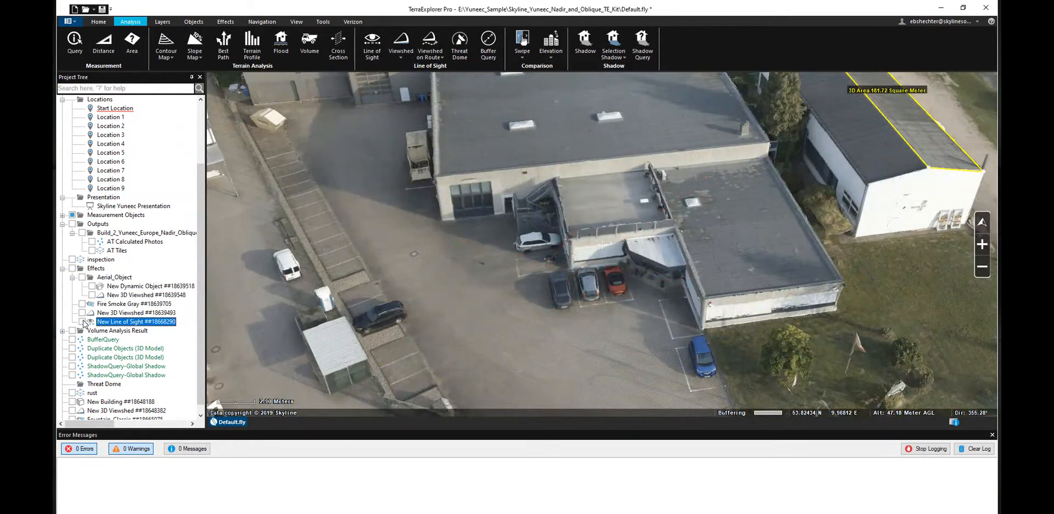
left_click(82, 322)
- Show the first Duplicate Objects (3D Model) layer and fly to its truck models on the road
left_click(323, 21)
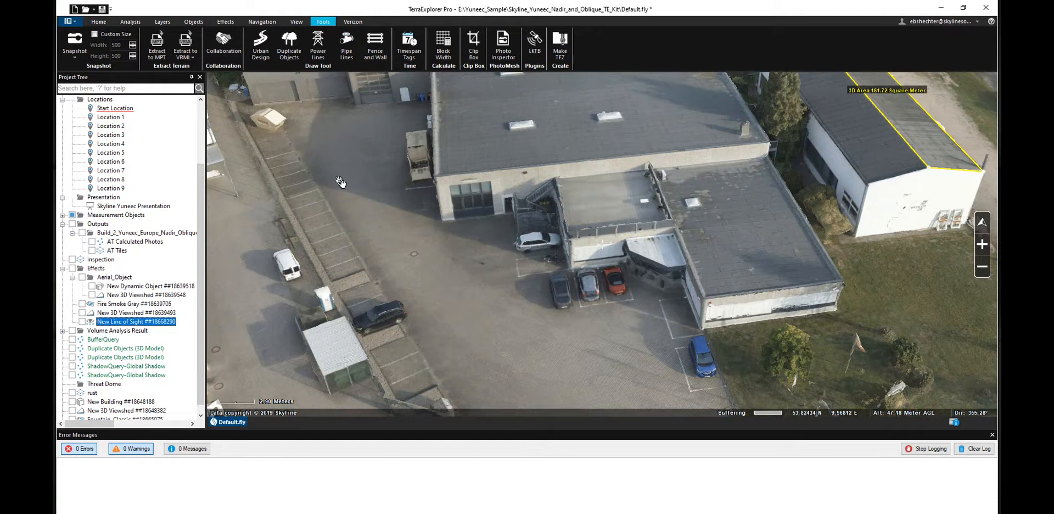
scroll(343, 205, "down", 2)
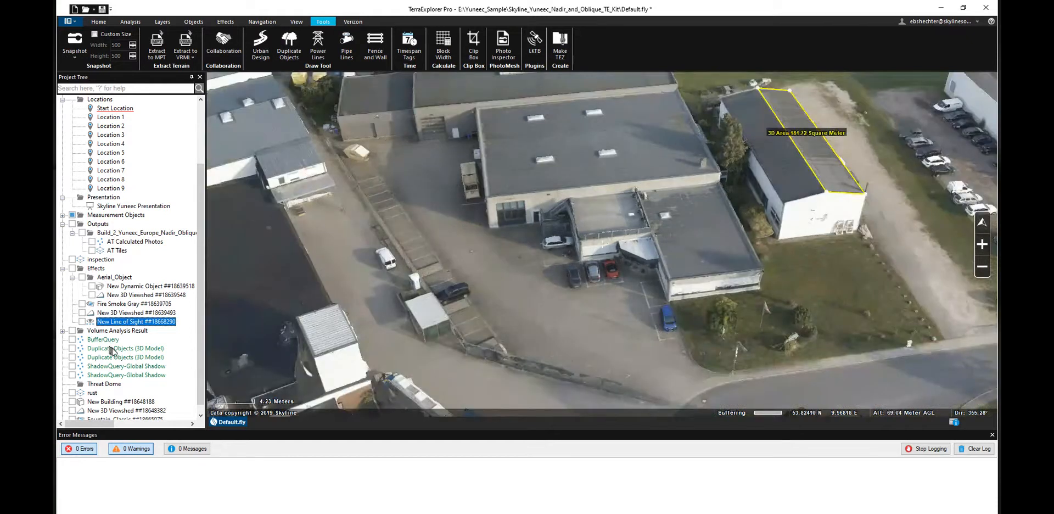
scroll(112, 351, "down", 1)
scroll(313, 321, "down", 3)
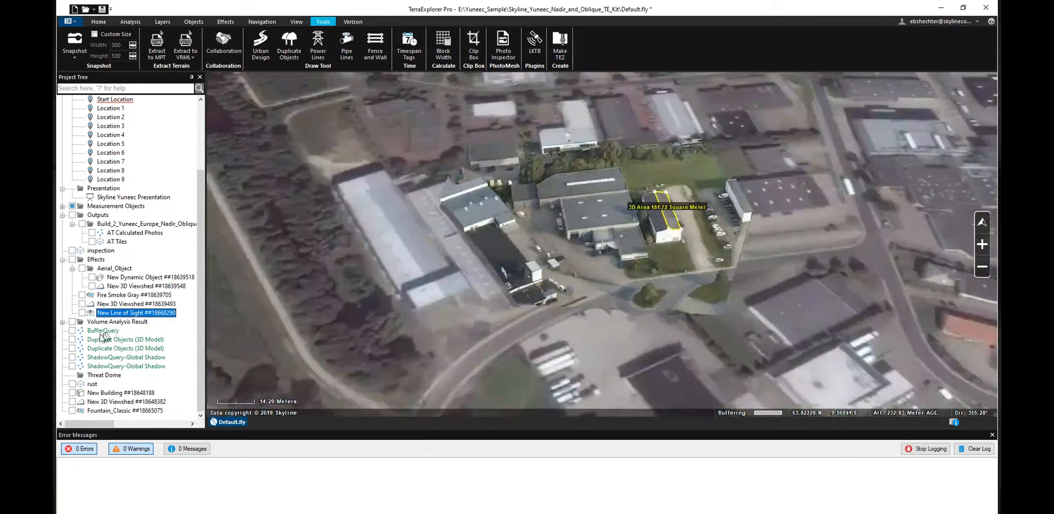
left_click(73, 340)
scroll(459, 264, "down", 2)
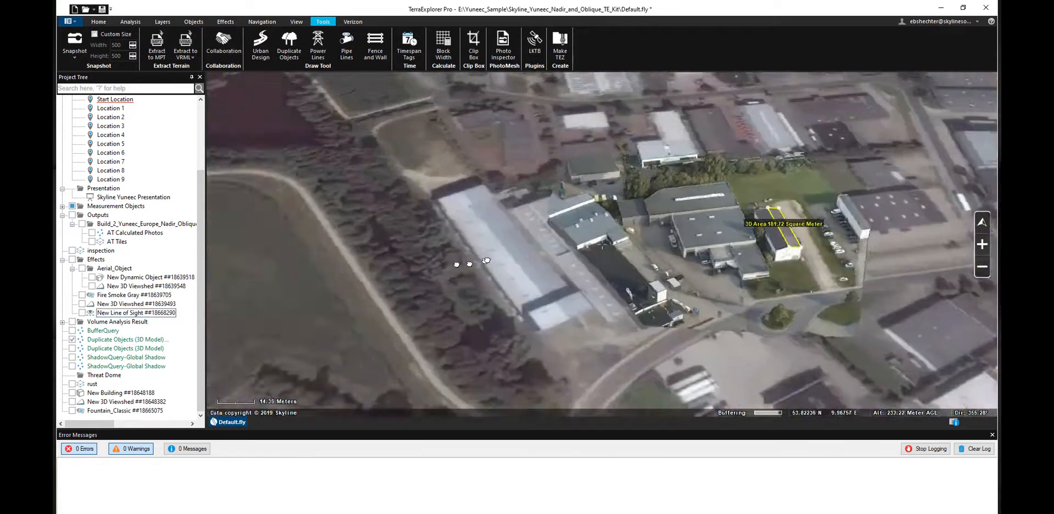
scroll(488, 269, "down", 3)
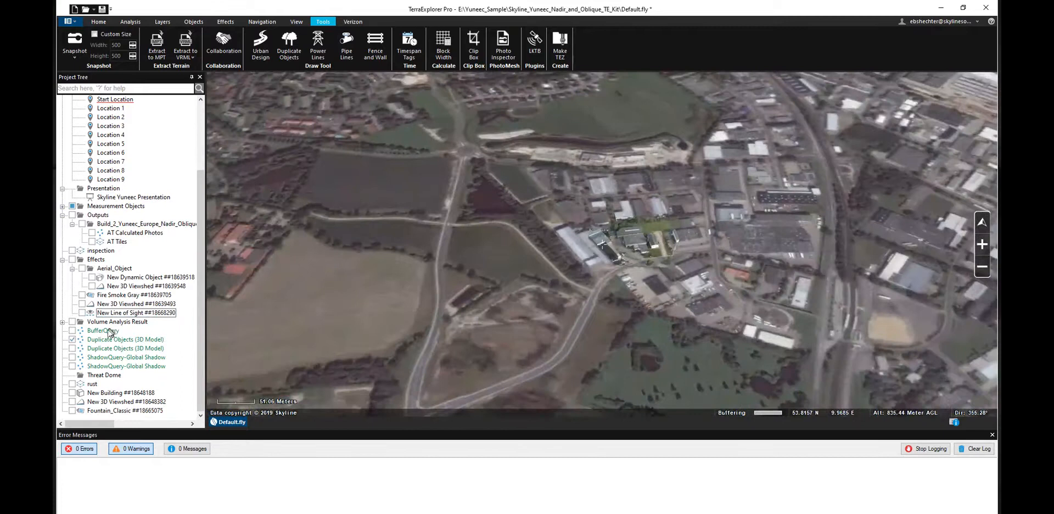
left_click(103, 338)
right_click(103, 338)
left_click(122, 356)
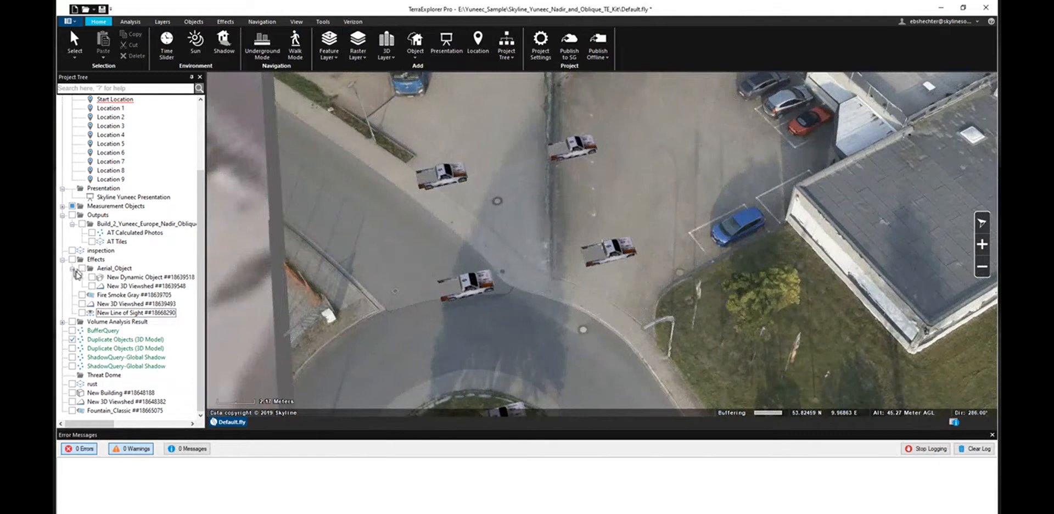
- Hide the truck models' layer, then show the second Duplicate Objects (3D Model) layer and fly to its trees
left_click(72, 340)
left_click(71, 348)
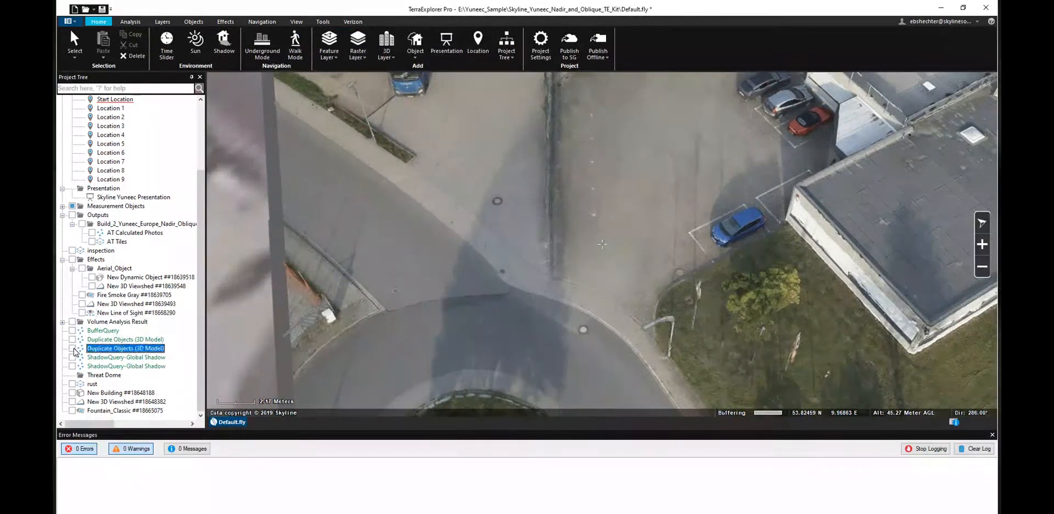
right_click(98, 349)
left_click(118, 366)
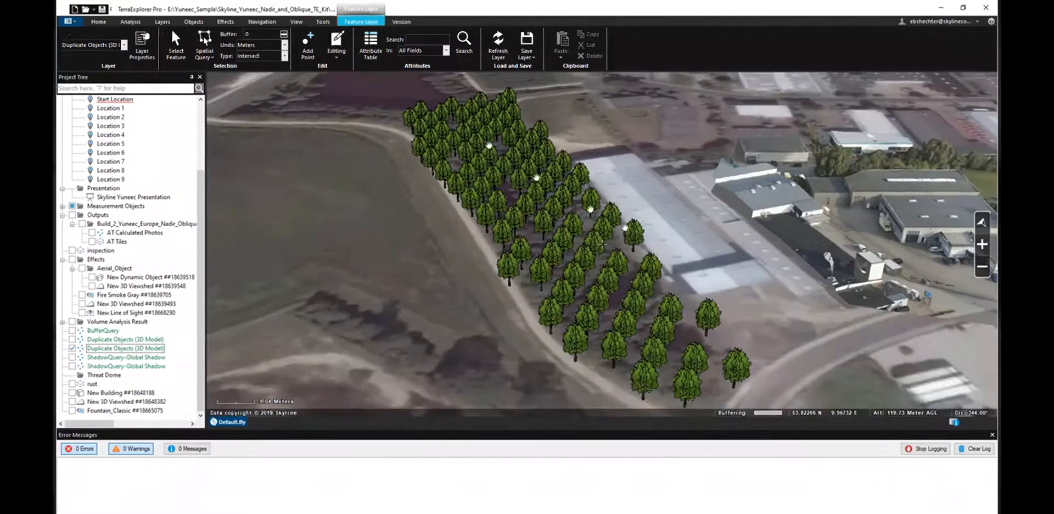
- Open the Duplicate Objects tool and set its object type to 3D Model
left_click(323, 22)
left_click(289, 46)
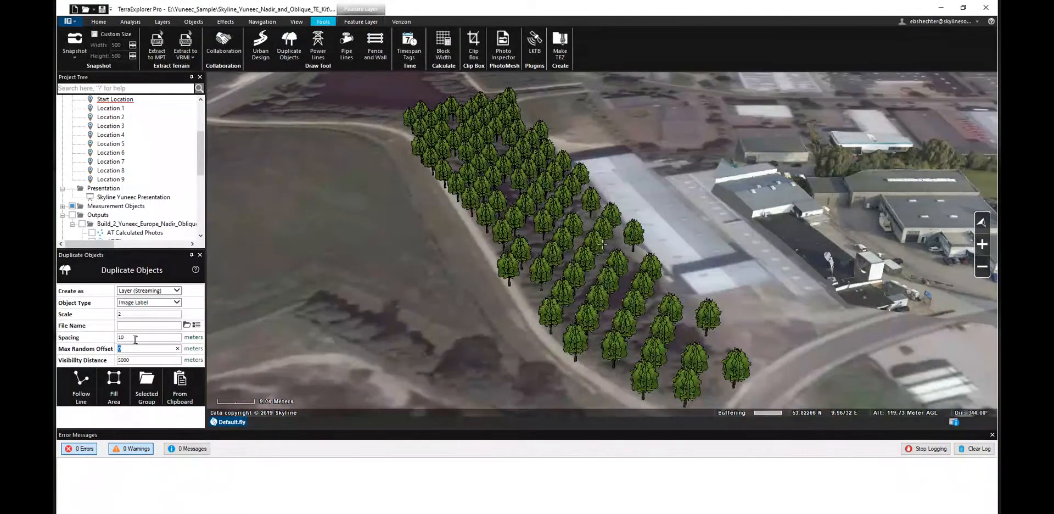
left_click(146, 304)
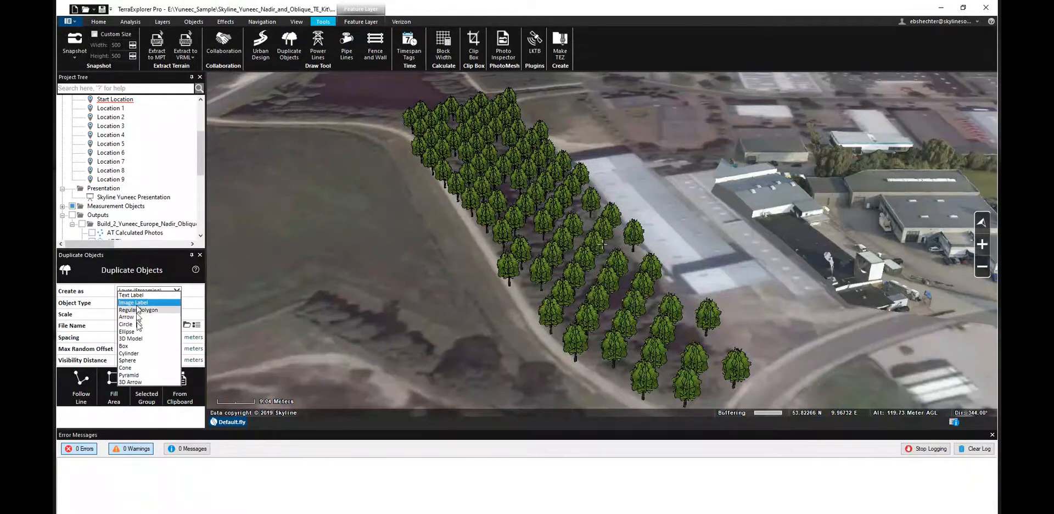
left_click(131, 338)
- Browse for a model file and check the available file types, then cancel the selection and close the Duplicate Objects tool
left_click(130, 326)
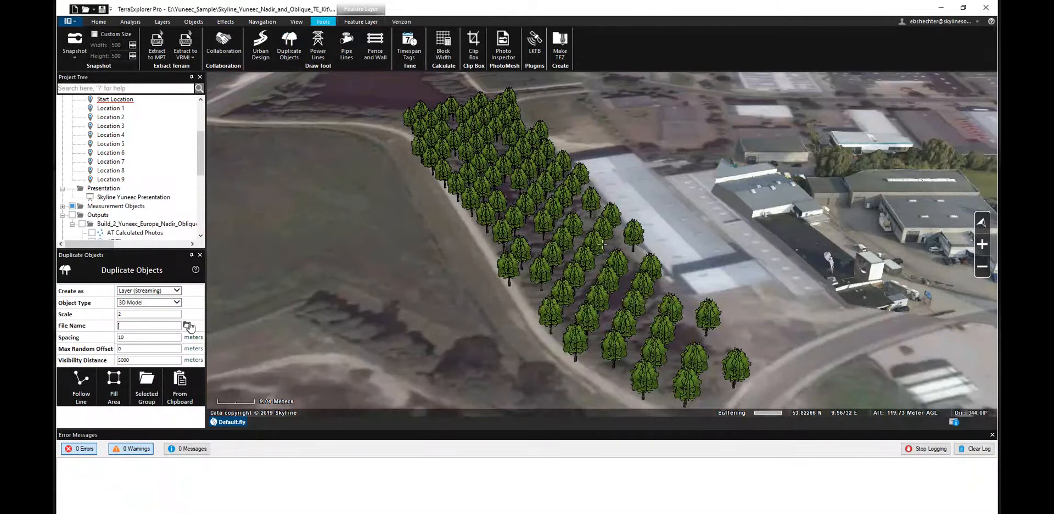
left_click(187, 326)
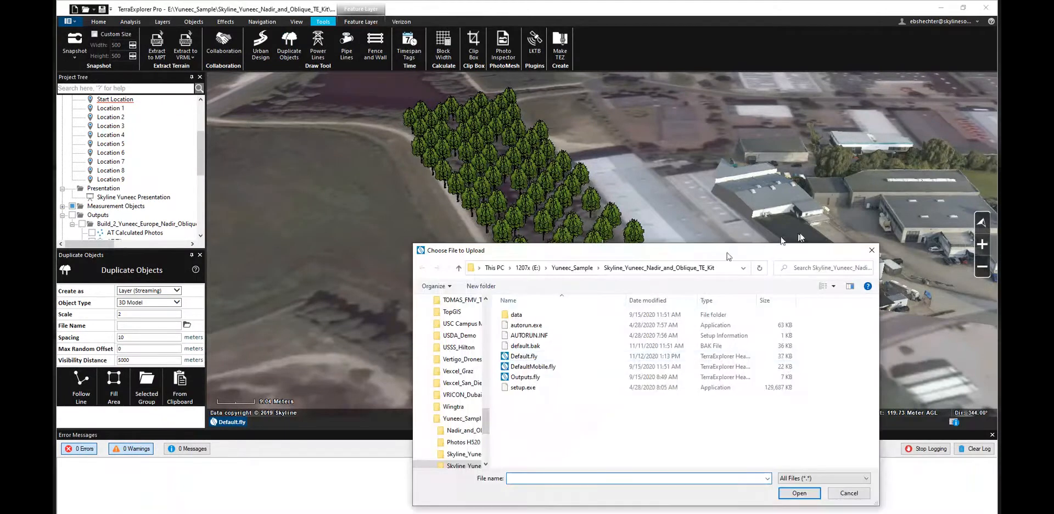
left_click(813, 479)
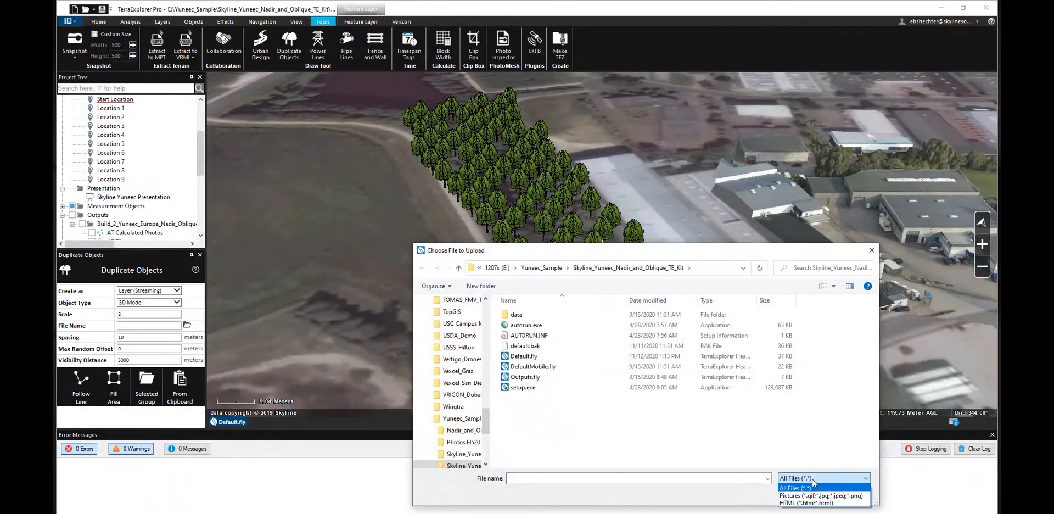
left_click(812, 484)
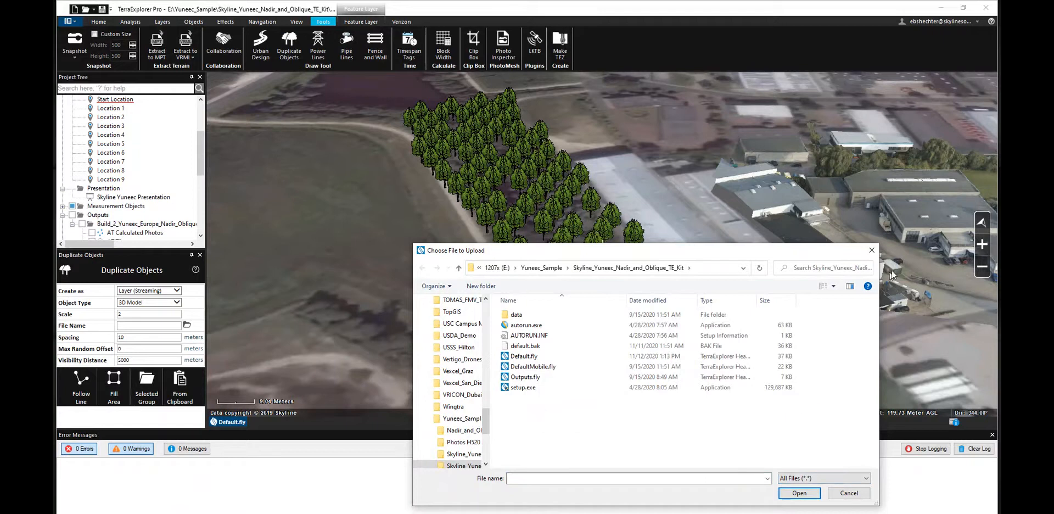
left_click(872, 251)
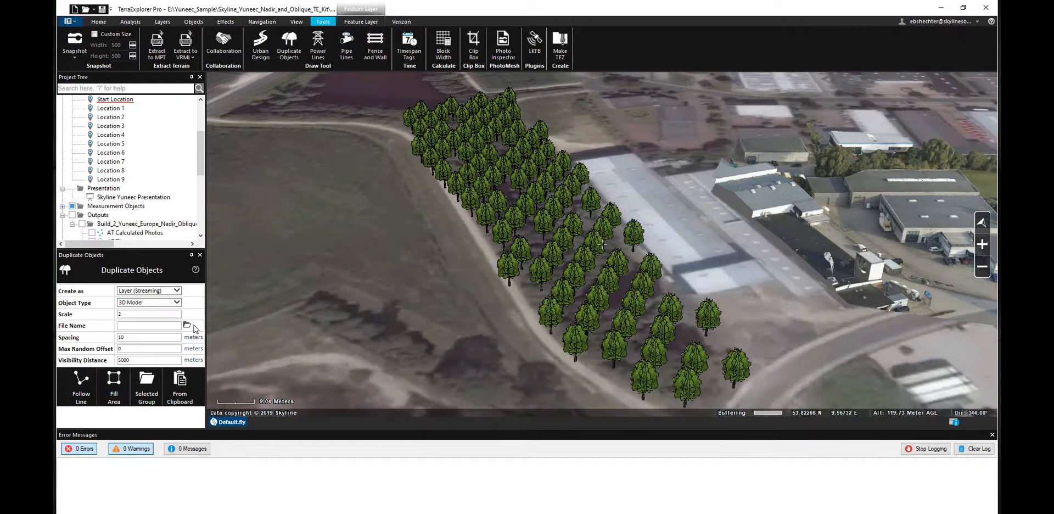
left_click(200, 256)
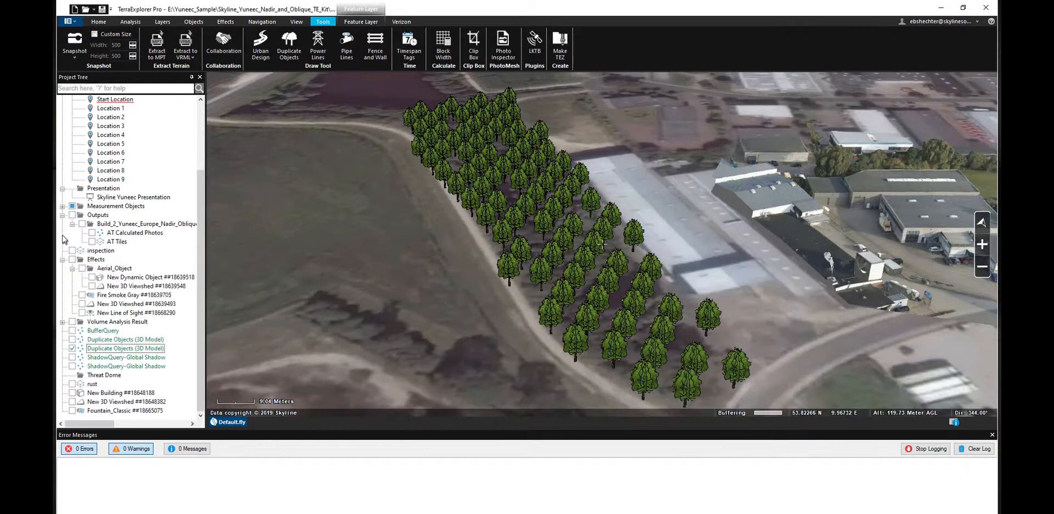
- Hide the tree models' layer, then view the two ShadowQuery-Global Shadow layers on the building roof in turn, keeping only the second shown
left_click(72, 348)
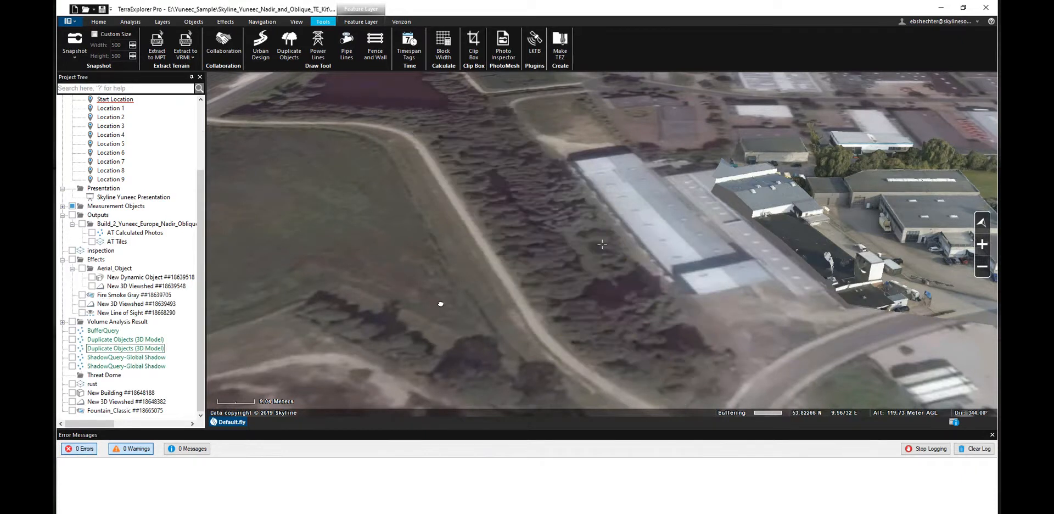
left_click_drag(438, 302, 421, 288)
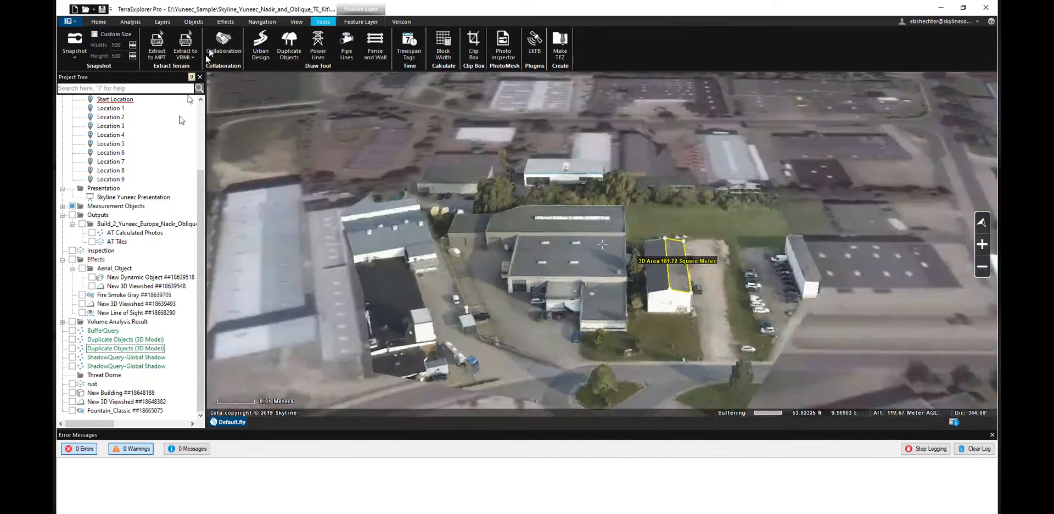
left_click(72, 357)
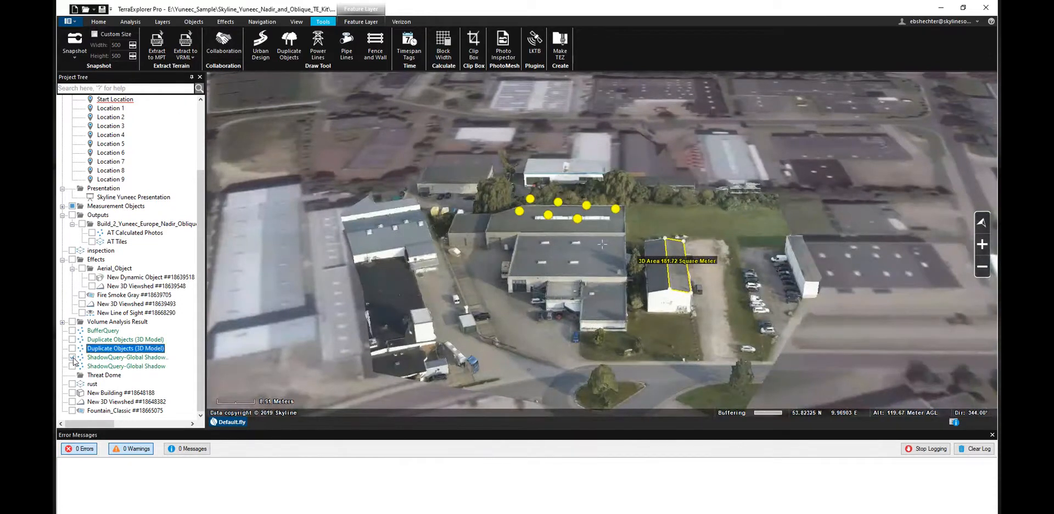
left_click(73, 358)
scroll(546, 309, "up", 10)
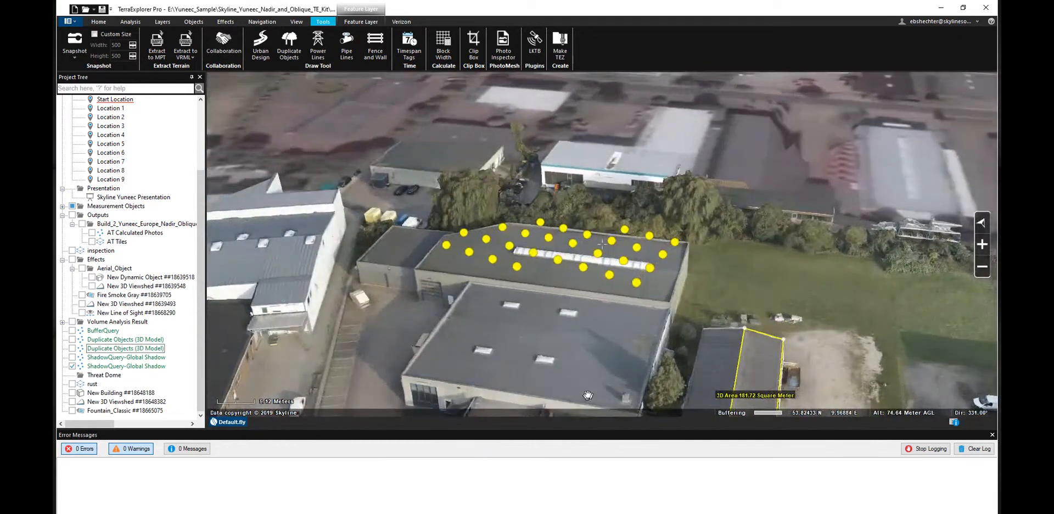
mouse_move(517, 267)
mouse_move(469, 252)
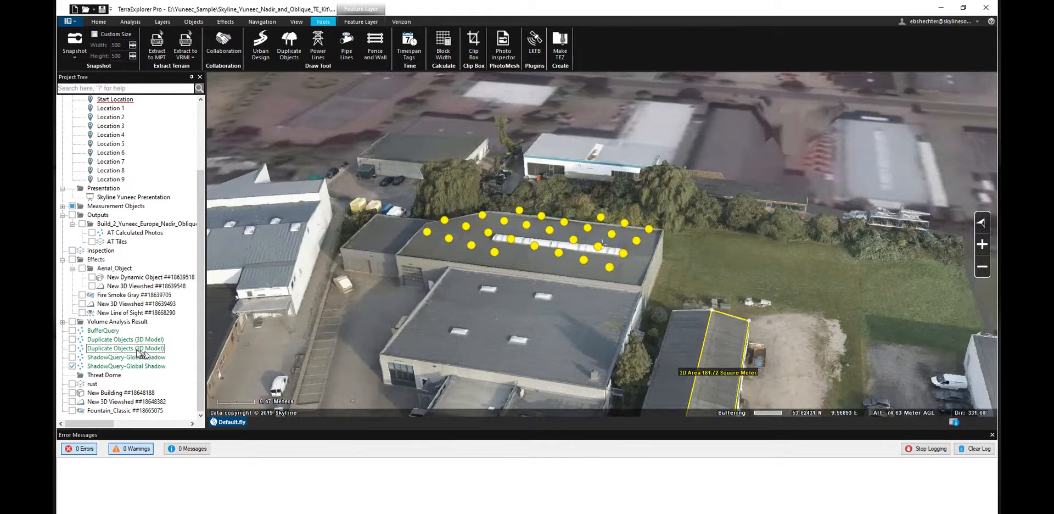
- Look through the attribute table of the second Duplicate Objects (3D Model) layer, then close it
right_click(135, 349)
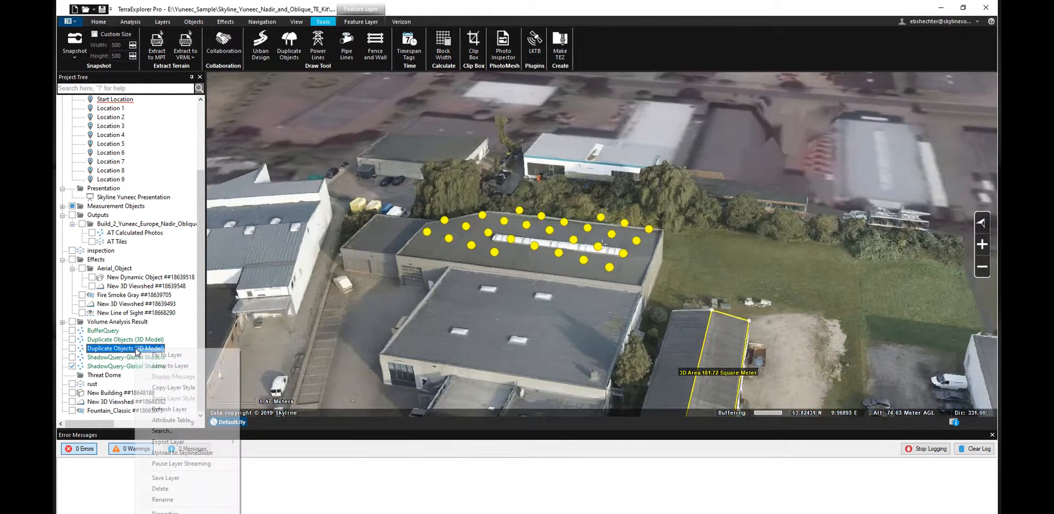
left_click(181, 420)
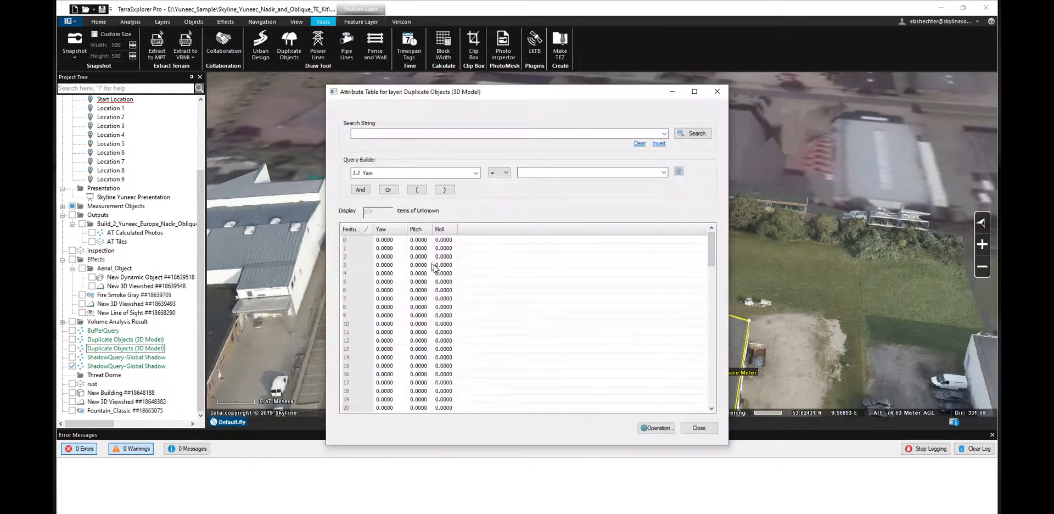
scroll(467, 297, "down", 8)
mouse_move(711, 289)
left_mouse_down()
mouse_move(716, 387)
mouse_move(721, 299)
left_mouse_up()
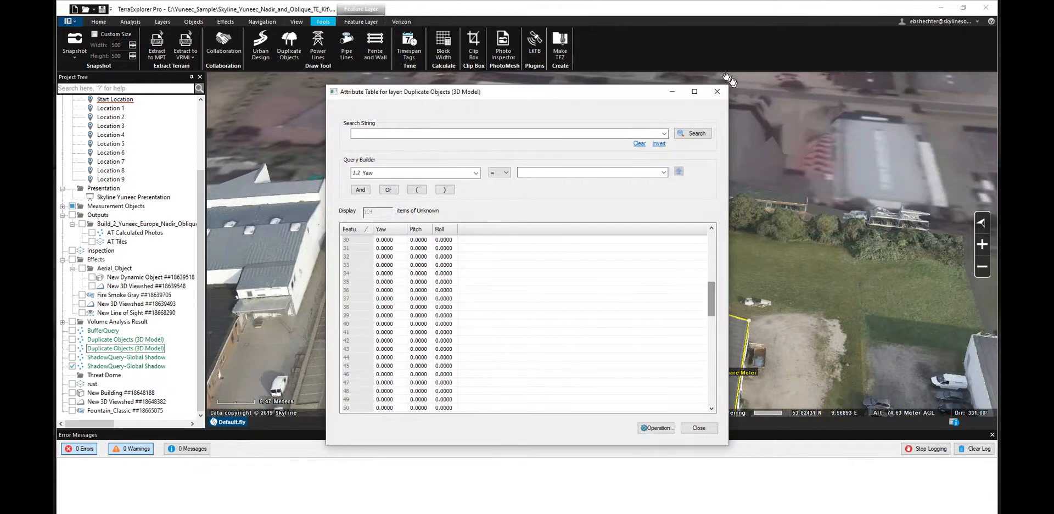
left_click(723, 96)
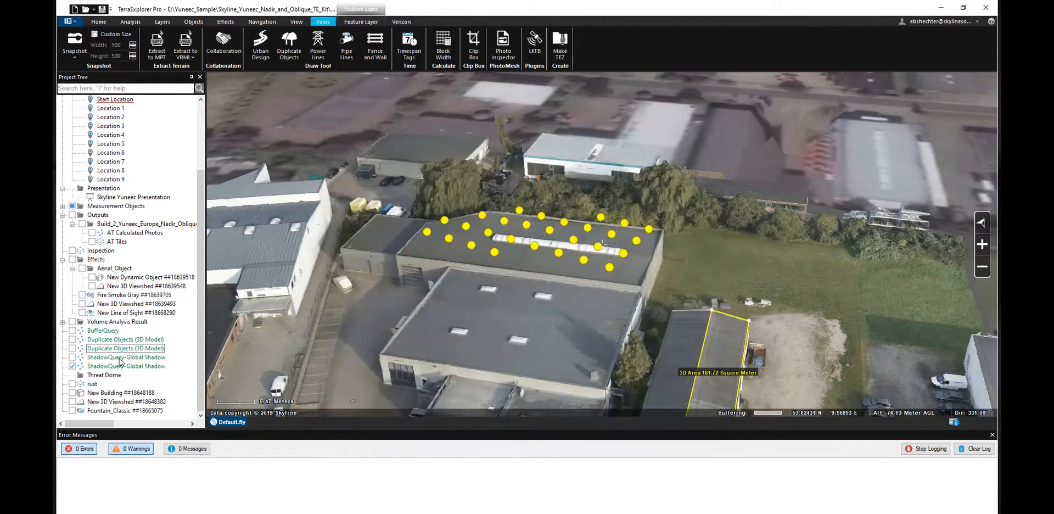
- Review the attribute table of the second ShadowQuery-Global Shadow layer, then hide that layer
left_click(120, 365)
right_click(119, 365)
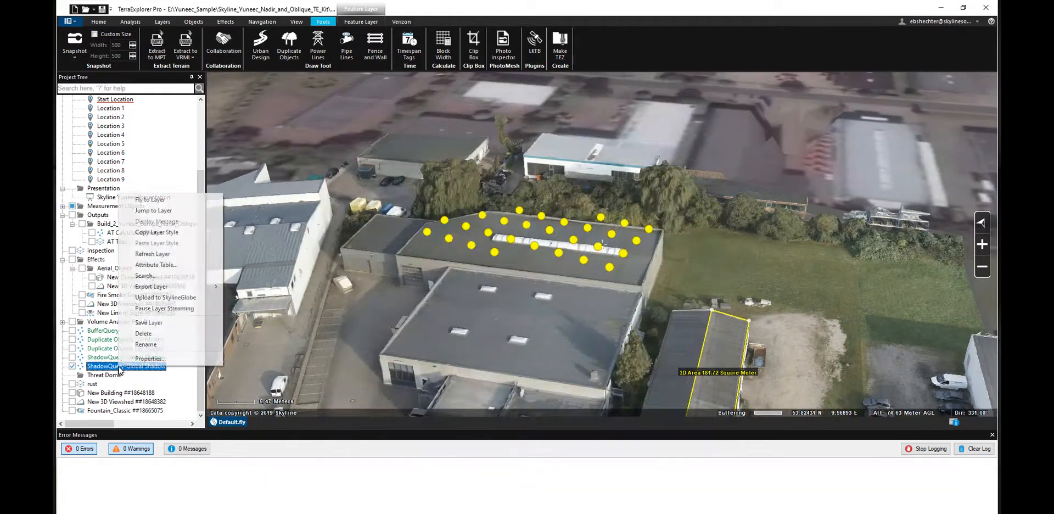
left_click(157, 265)
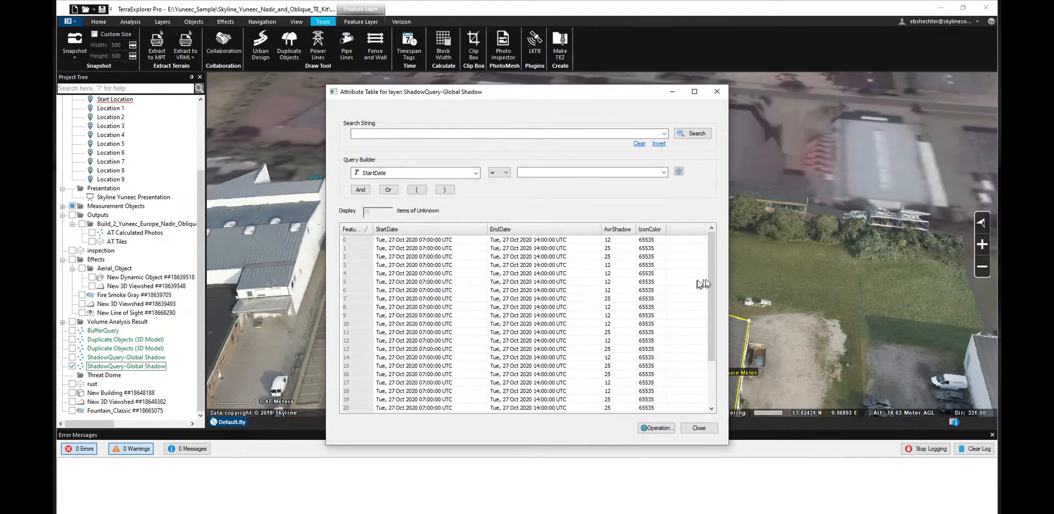
left_click(717, 92)
left_click(73, 367)
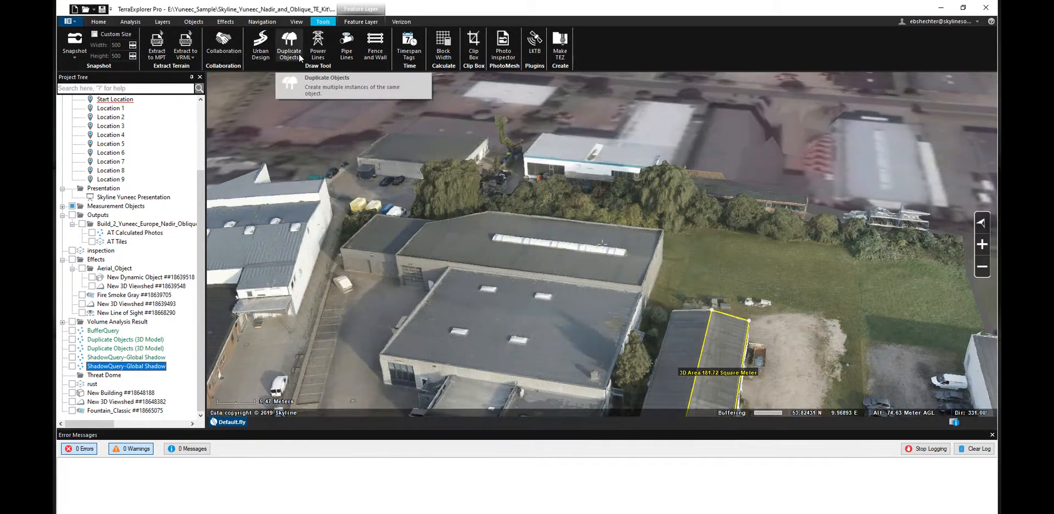
- Open the properties of the Trees_Sample.shp layer and review its point and layer settings
left_click(130, 21)
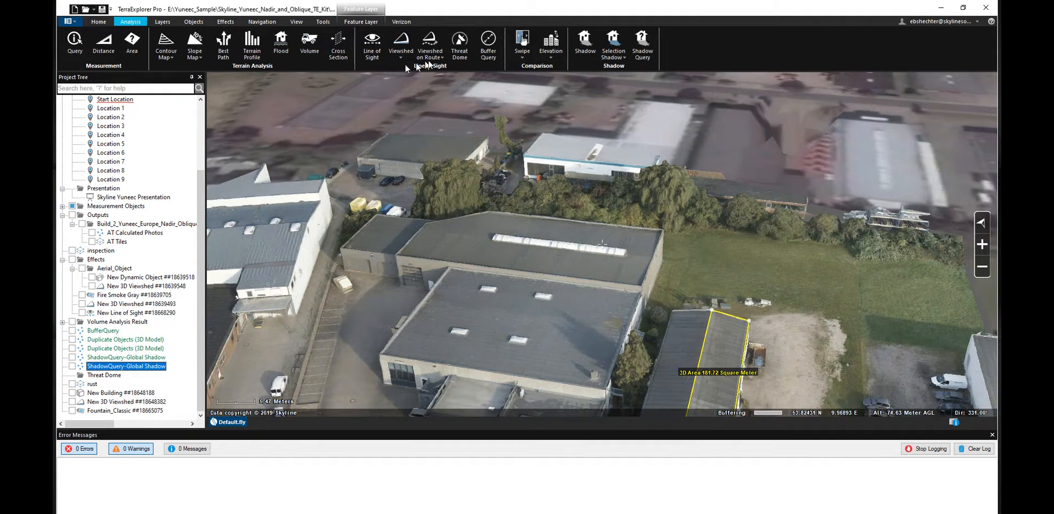
left_click_drag(605, 268, 553, 193)
scroll(71, 104, "up", 3)
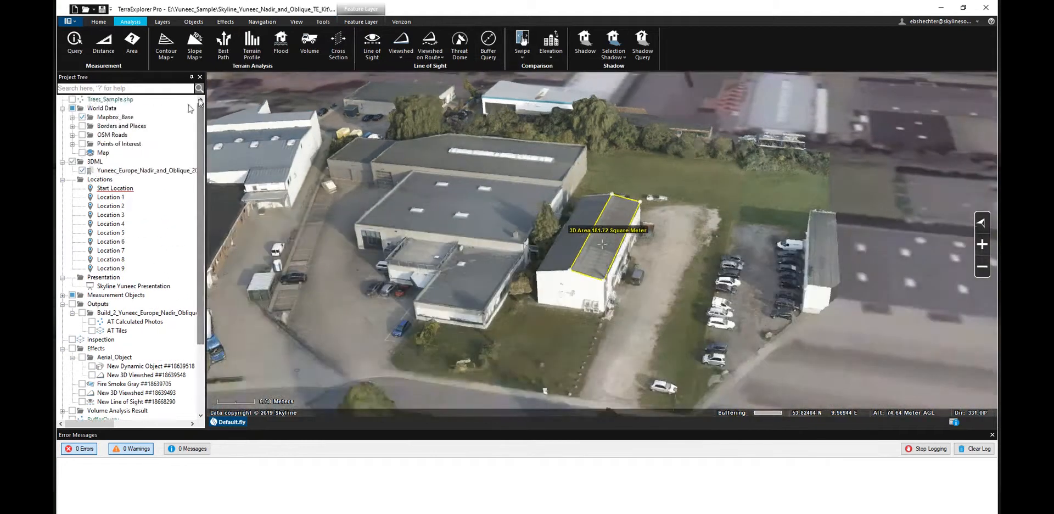
right_click(92, 104)
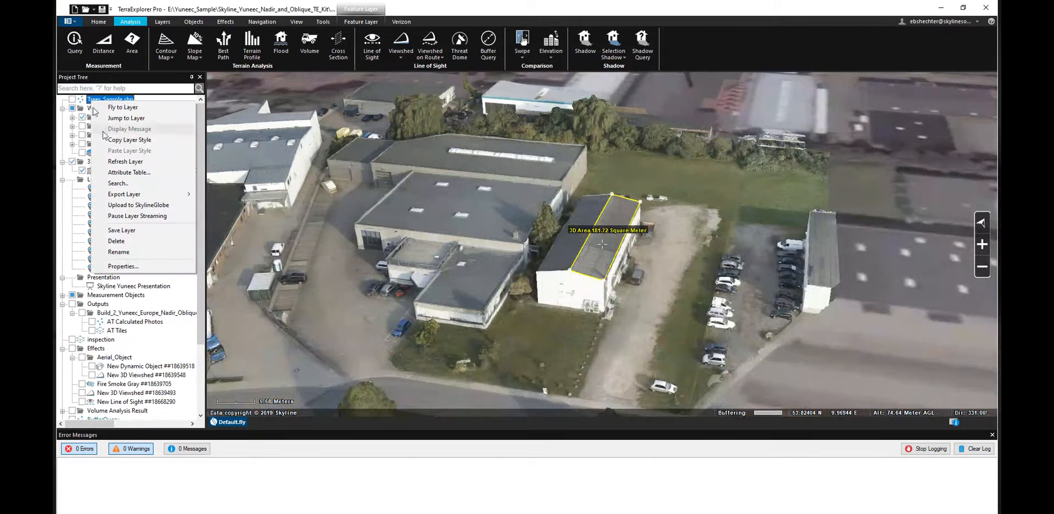
left_click(136, 266)
scroll(307, 225, "down", 3)
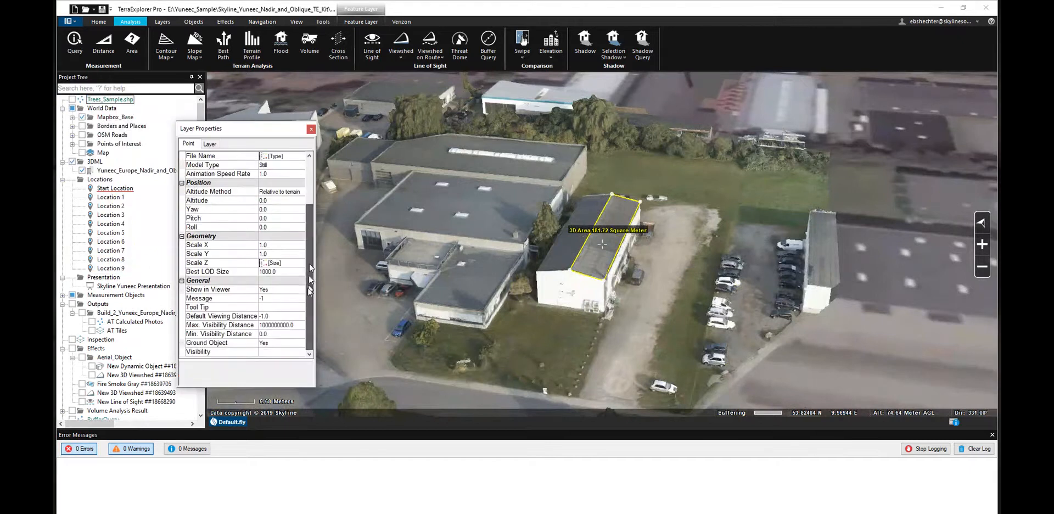
left_click(209, 144)
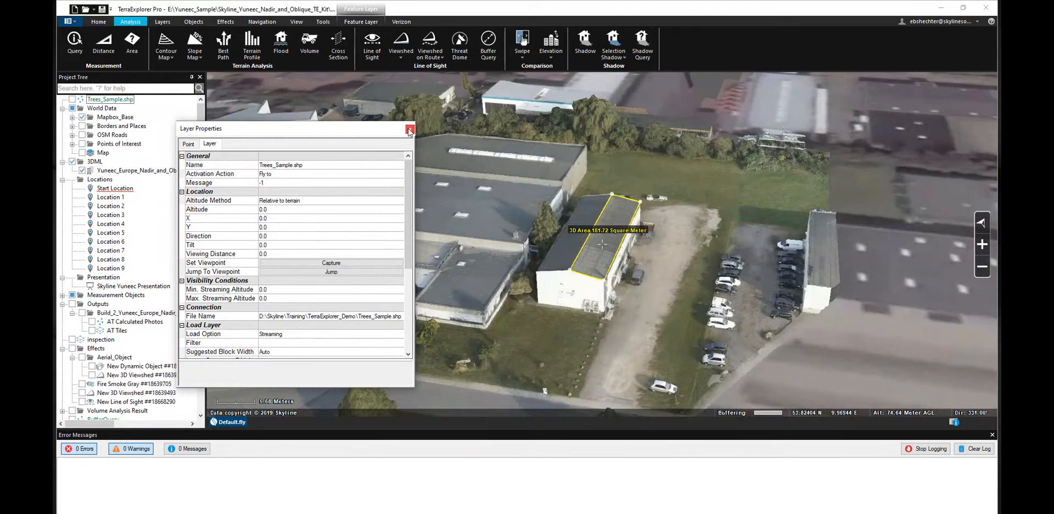
left_click(191, 143)
scroll(371, 208, "up", 3)
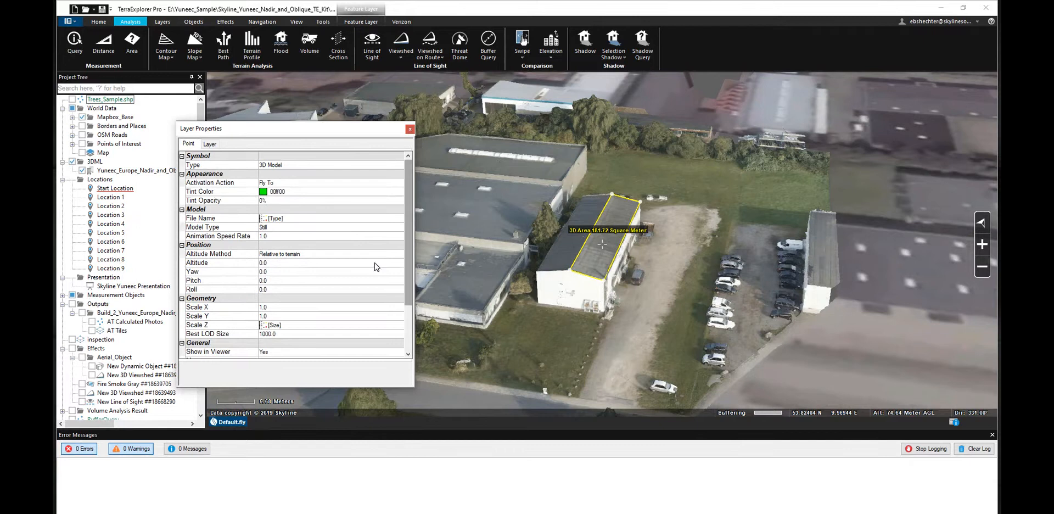
- Examine how the model File Name is classified by the Type attribute, check the Scale Z setting, and close the layer properties
left_click(295, 166)
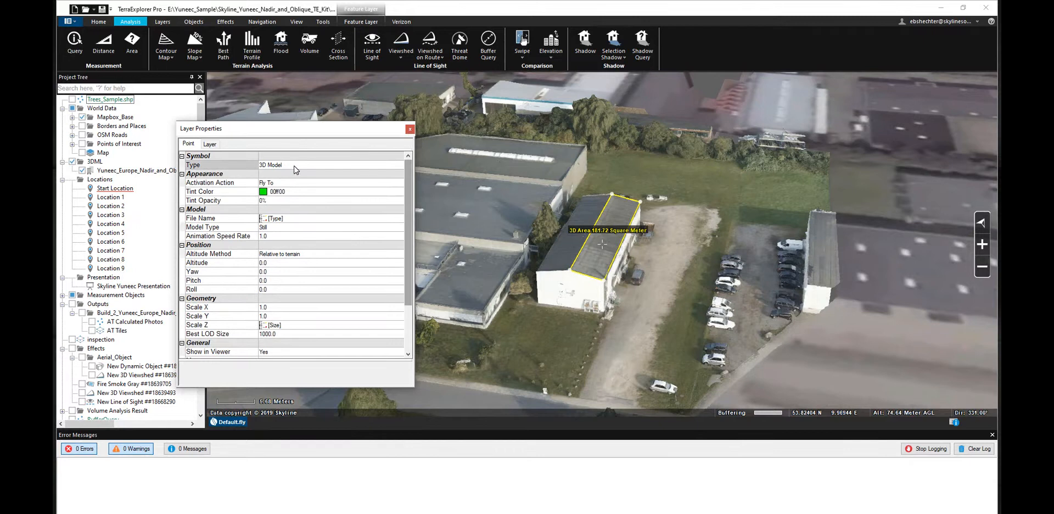
left_click(289, 218)
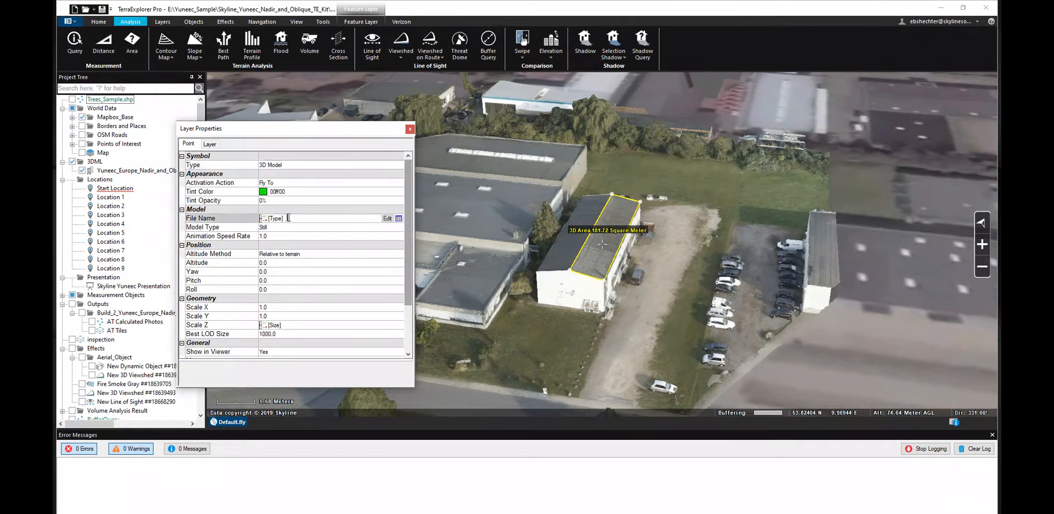
left_click(399, 218)
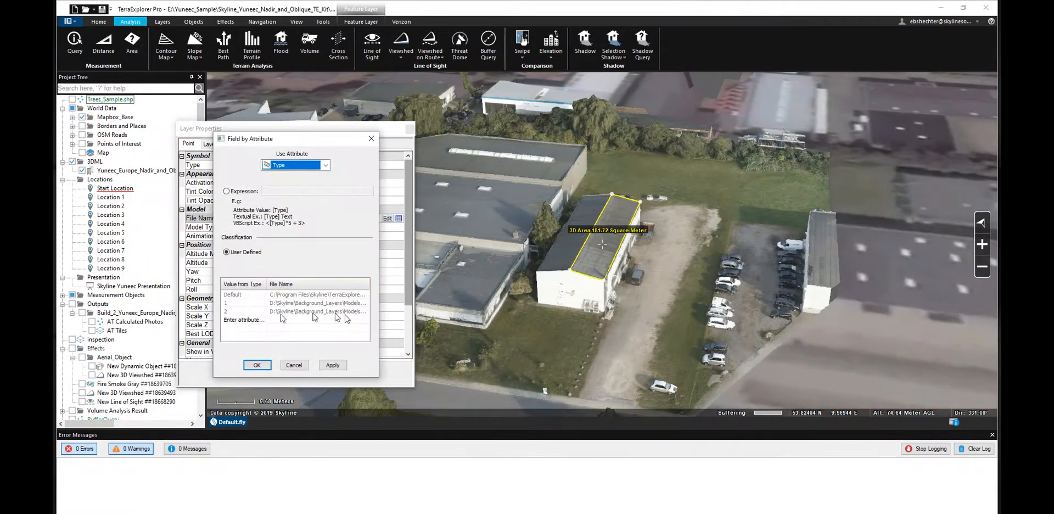
left_click_drag(379, 316, 501, 316)
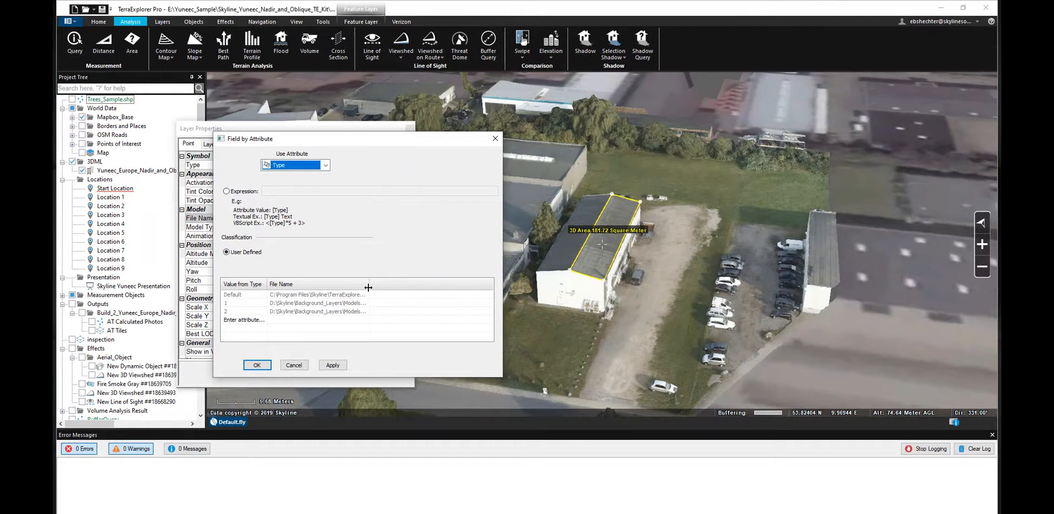
left_click_drag(368, 287, 457, 287)
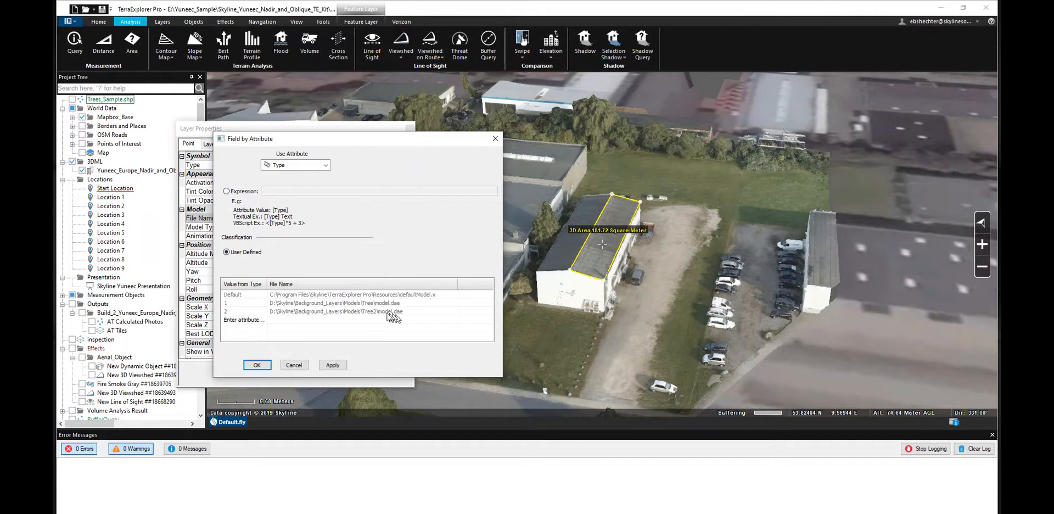
left_click(496, 138)
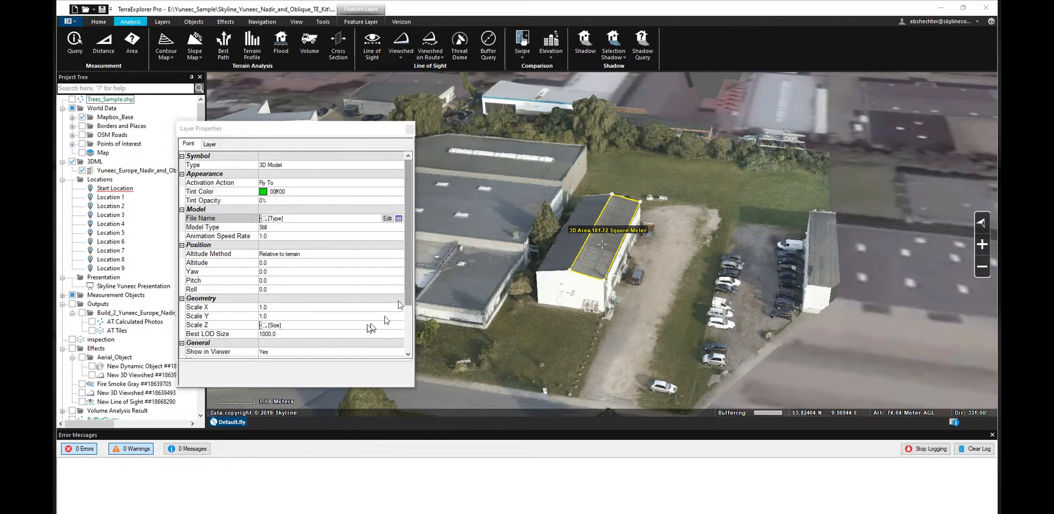
left_click(320, 326)
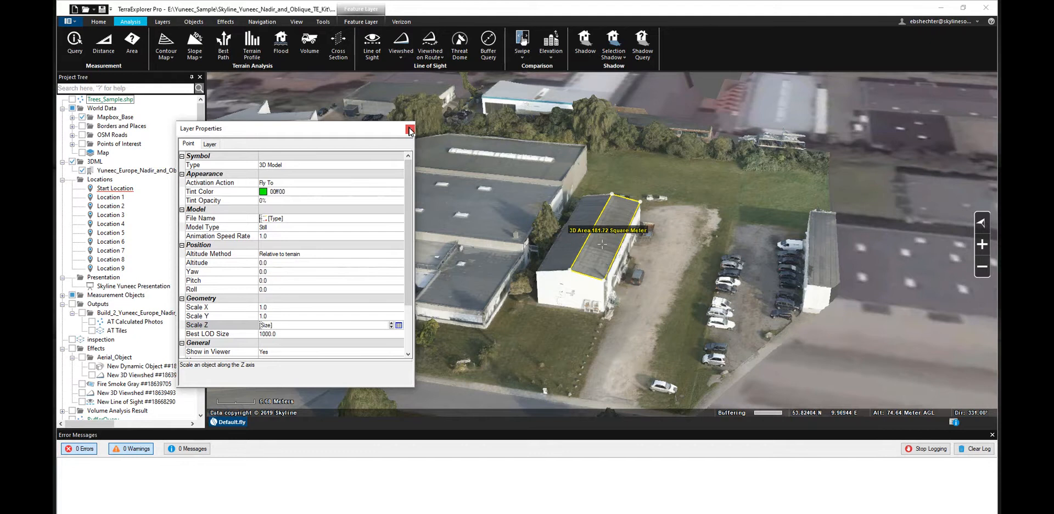
left_click(410, 130)
- Show the Trees_Sample.shp layer and examine its tree models beside the car park from several angles and distances
left_click(72, 100)
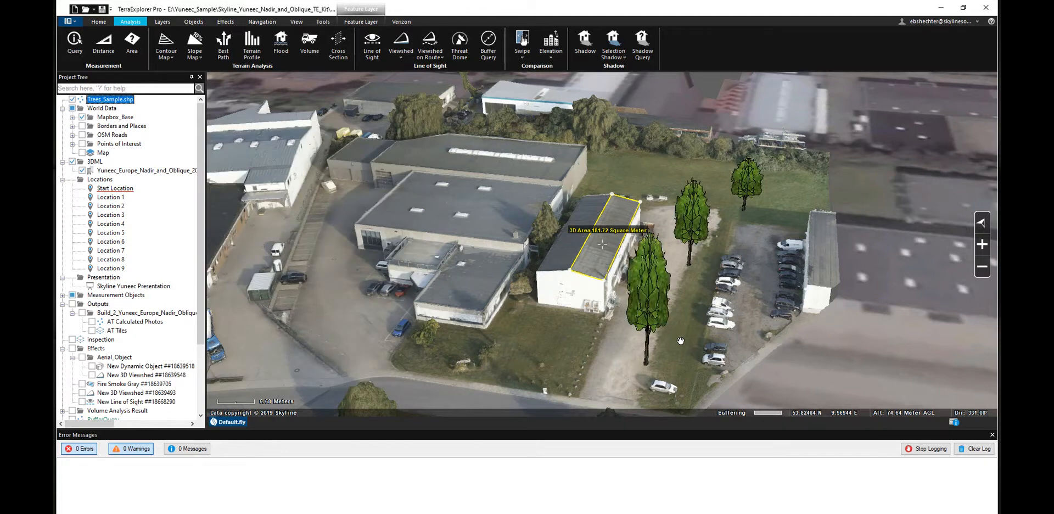
left_click_drag(678, 333, 560, 346)
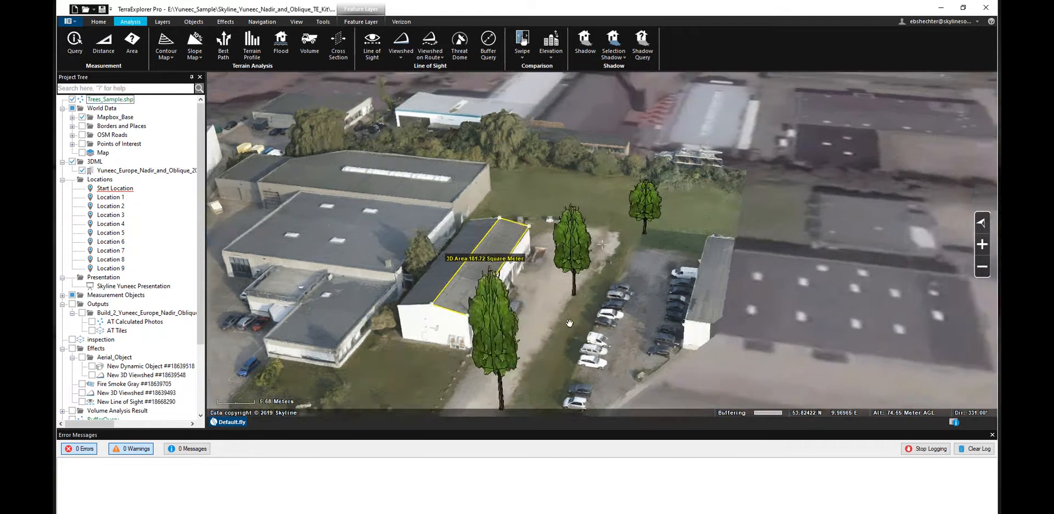
middle_click_drag(569, 323, 519, 313)
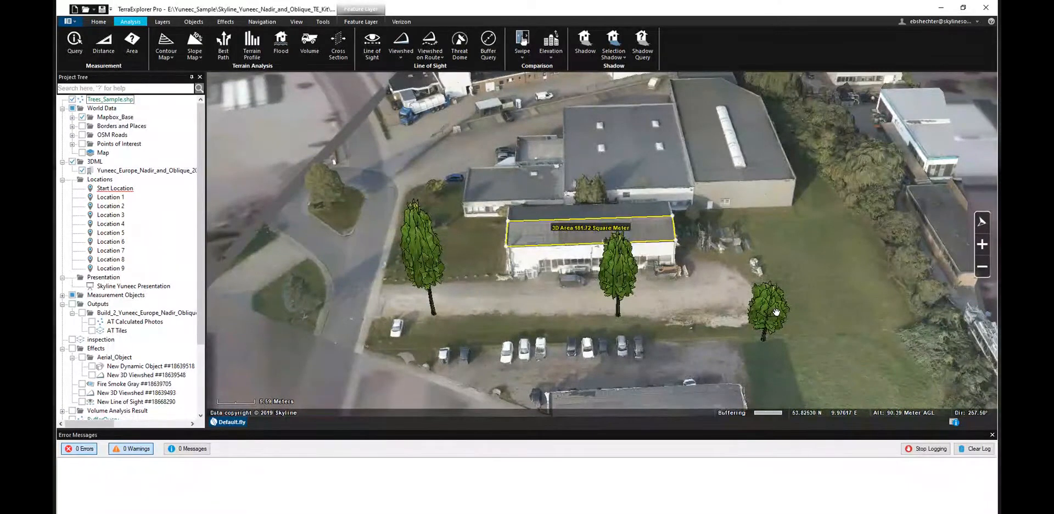
left_click_drag(776, 312, 653, 292)
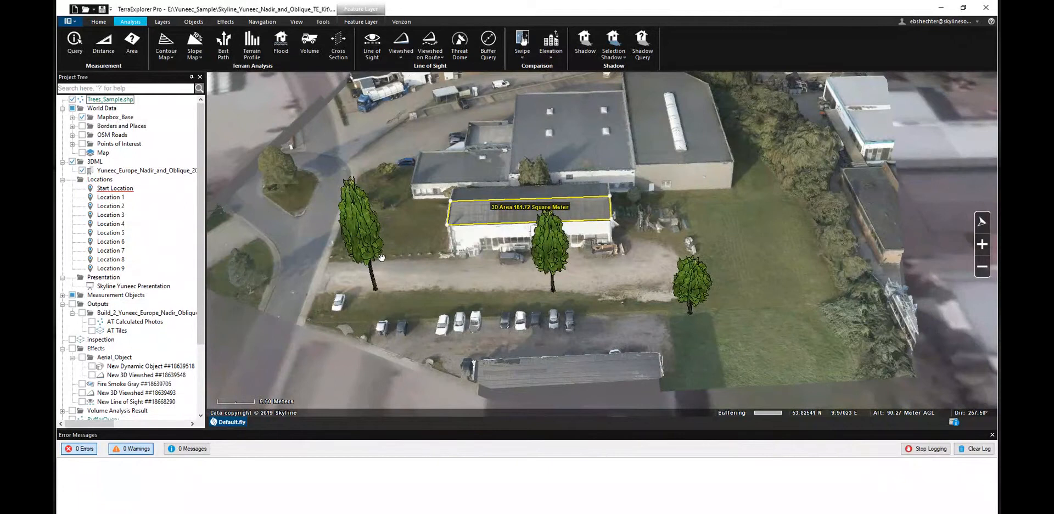
left_click_drag(461, 277, 552, 256)
middle_click_drag(552, 256, 591, 261)
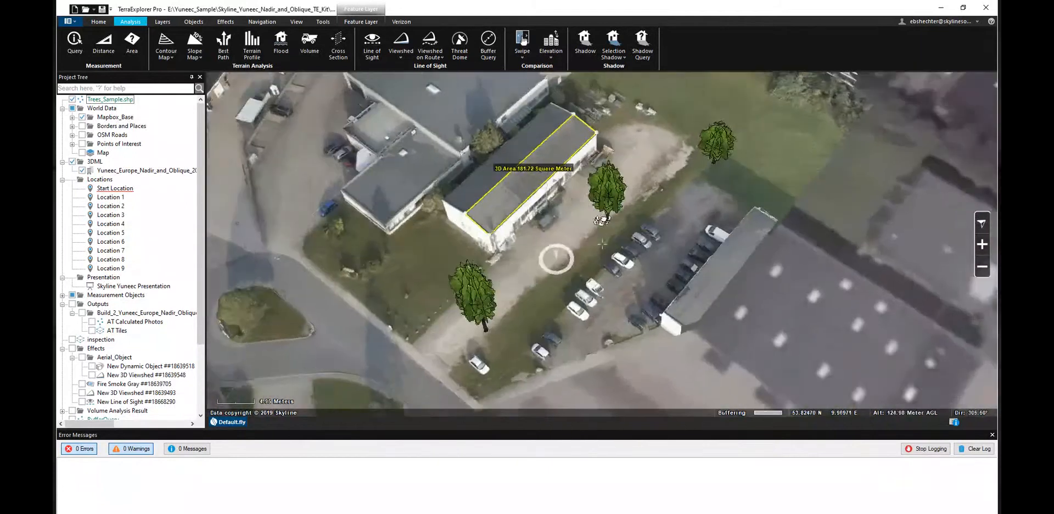
scroll(592, 260, "up", 3)
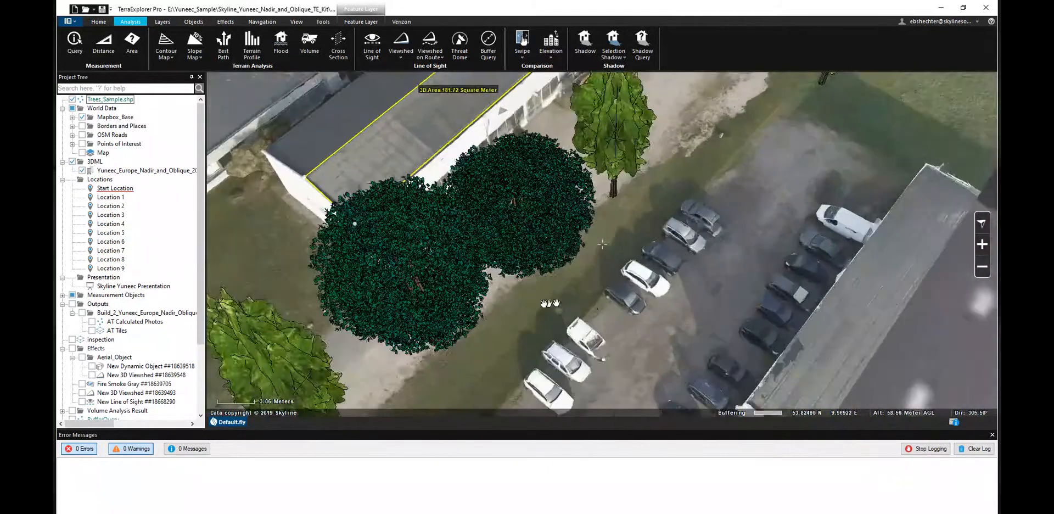
middle_click_drag(591, 310, 703, 328)
scroll(702, 328, "down", 1)
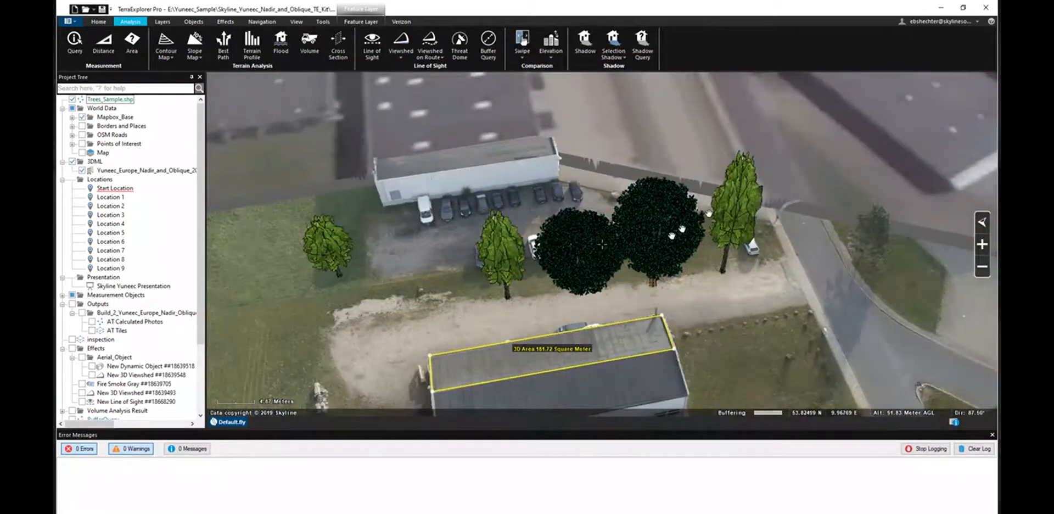
- Show the BufferQuery layer's points around the tree models and car park
scroll(126, 349, "down", 2)
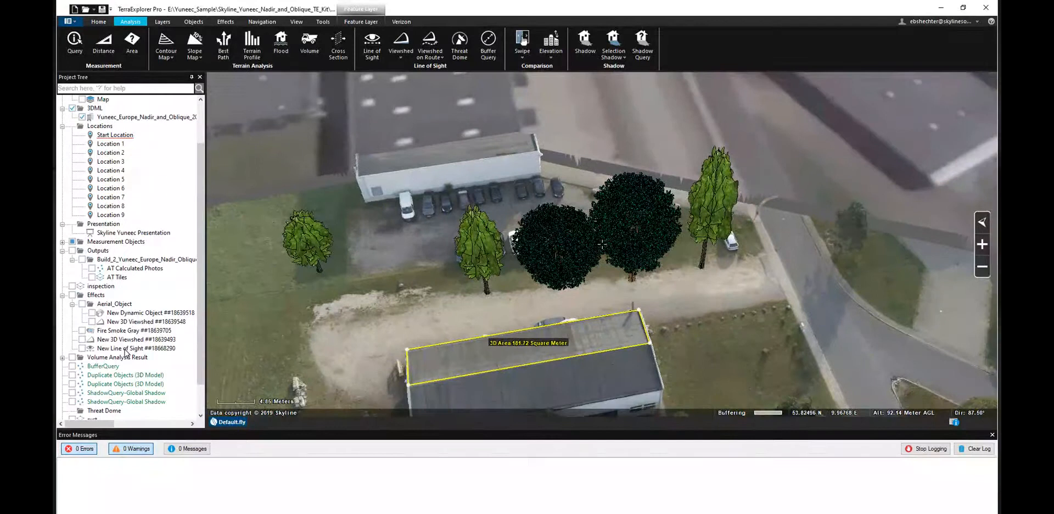
left_click(72, 366)
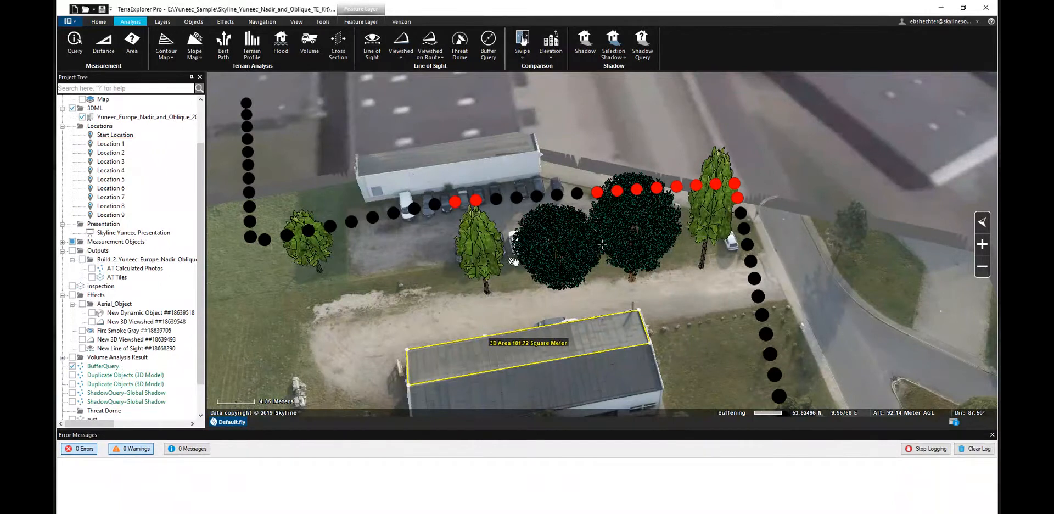
left_click_drag(534, 267, 546, 268)
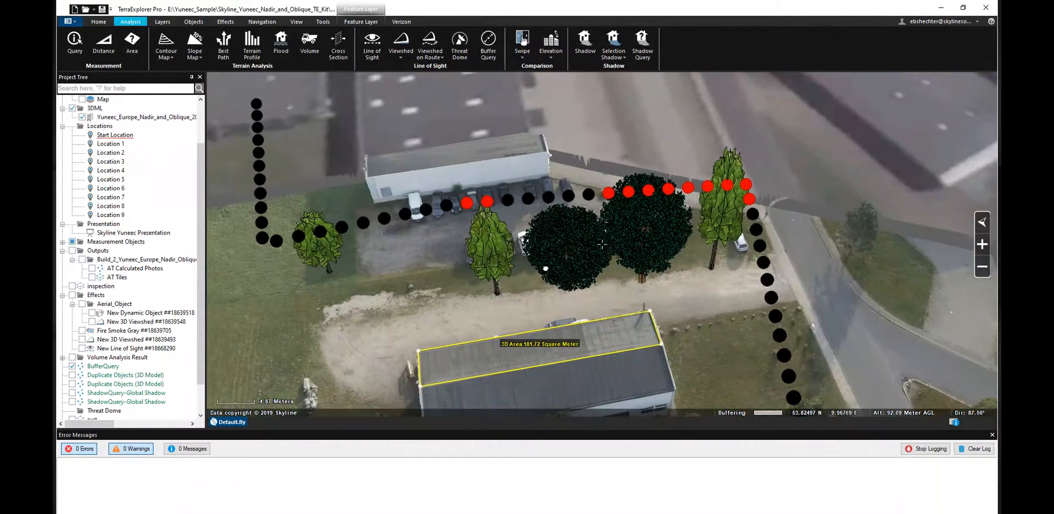
- Highlight the tree parts found by the buffer query at several red points and examine them from different angles
left_click(468, 205)
mouse_move(496, 277)
middle_mouse_down()
mouse_move(483, 330)
mouse_move(504, 315)
middle_mouse_up()
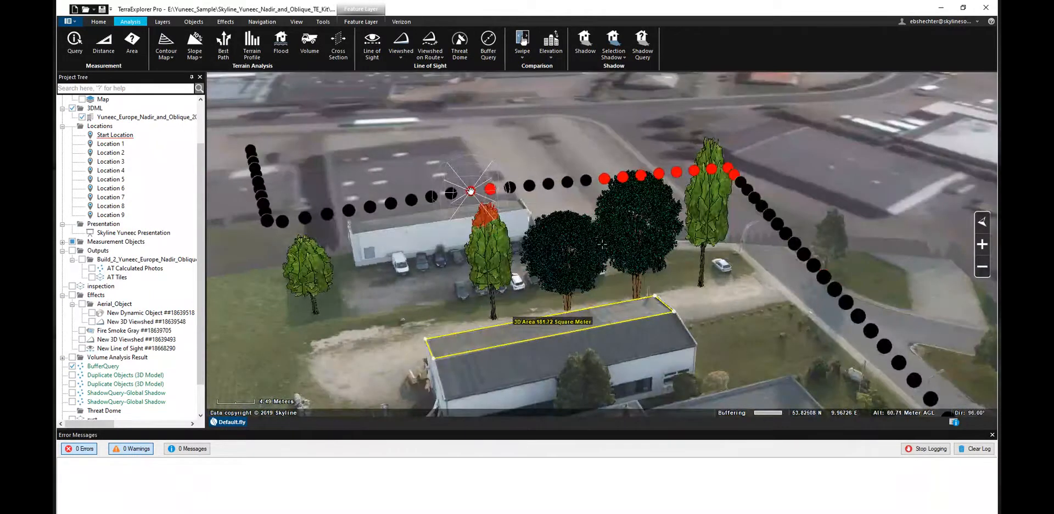
scroll(519, 269, "up", 1)
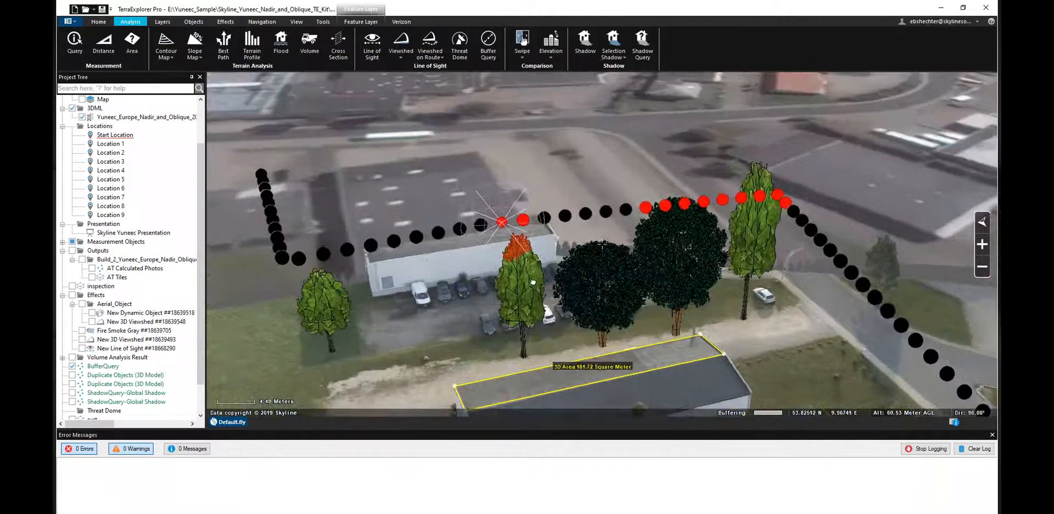
scroll(473, 241, "up", 1)
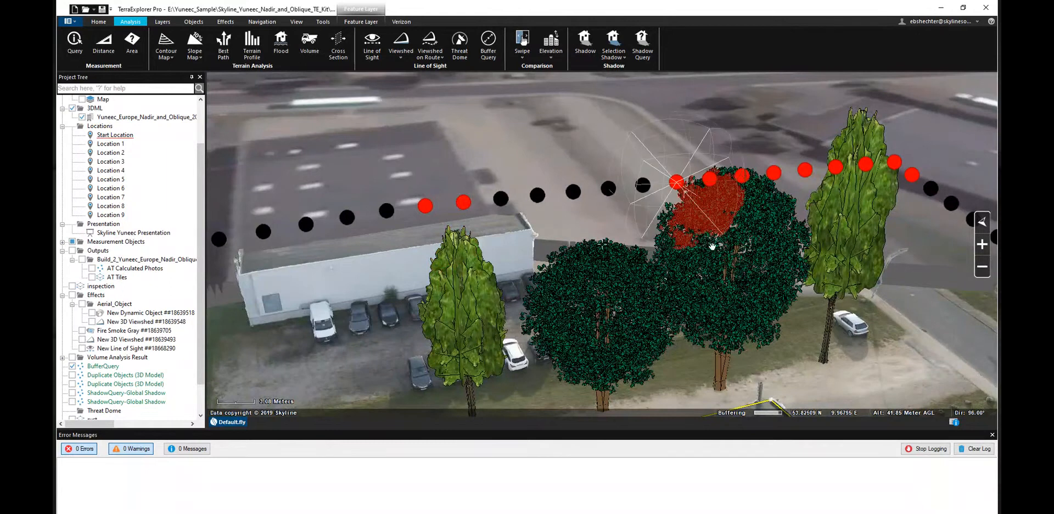
middle_click_drag(680, 305, 725, 285)
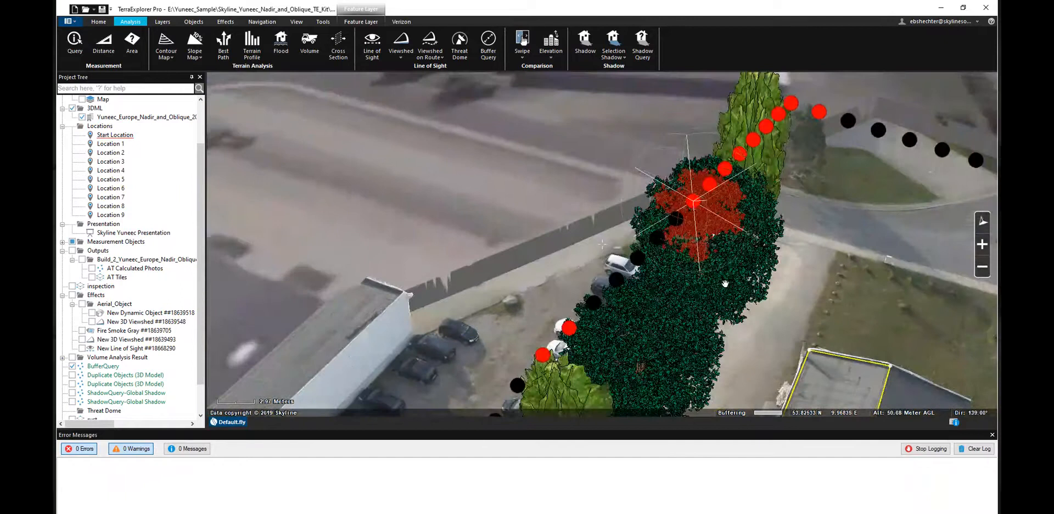
- Hide the BufferQuery points and the Trees_Sample.shp tree models
left_click(72, 367)
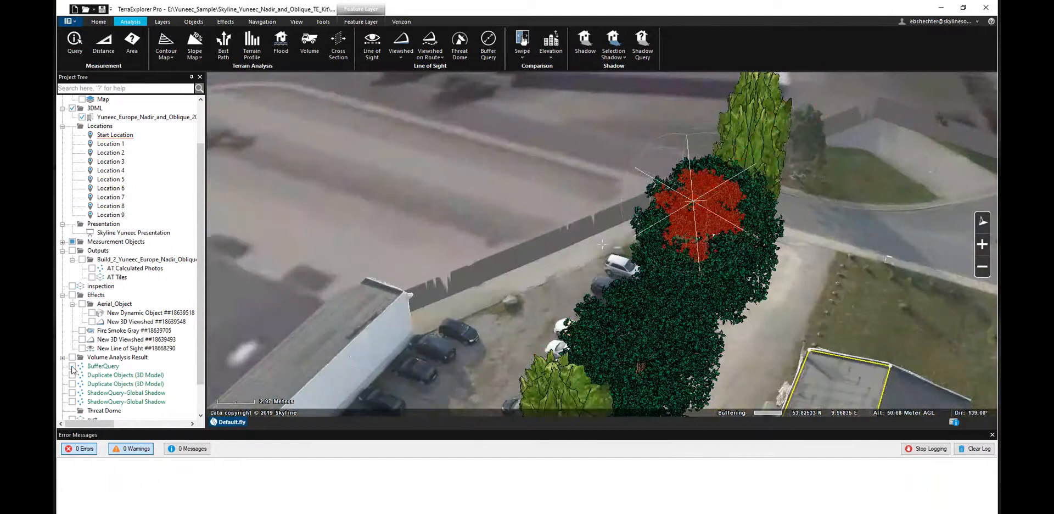
scroll(141, 222, "up", 2)
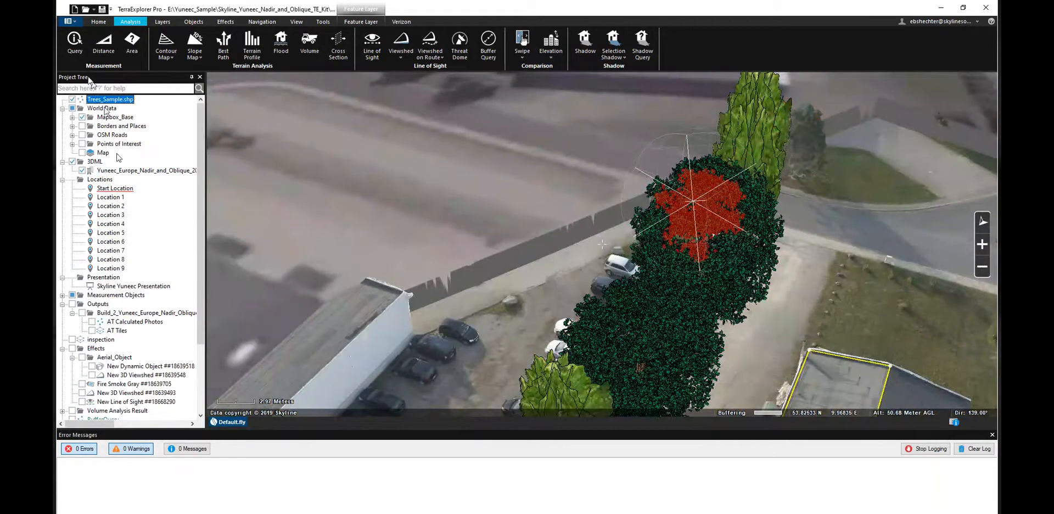
left_click(72, 99)
left_click_drag(586, 271, 523, 242)
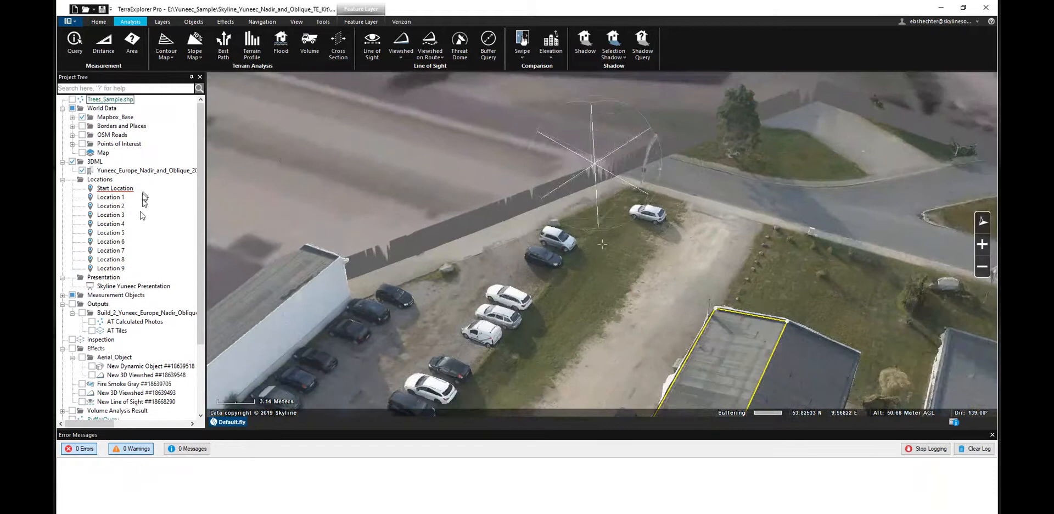
- Clear the remaining query highlight through the BufferQuery points and hide that layer again
scroll(163, 276, "down", 3)
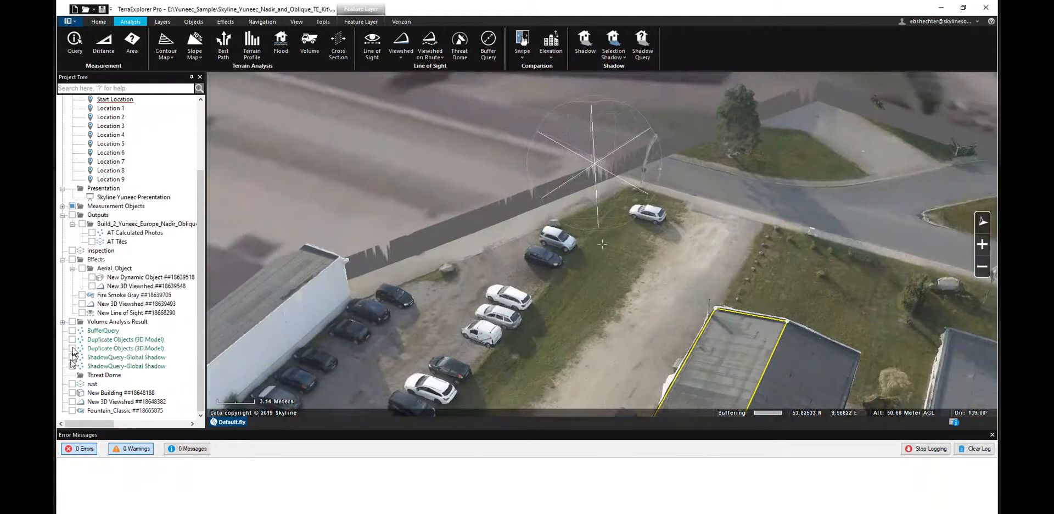
left_click(72, 331)
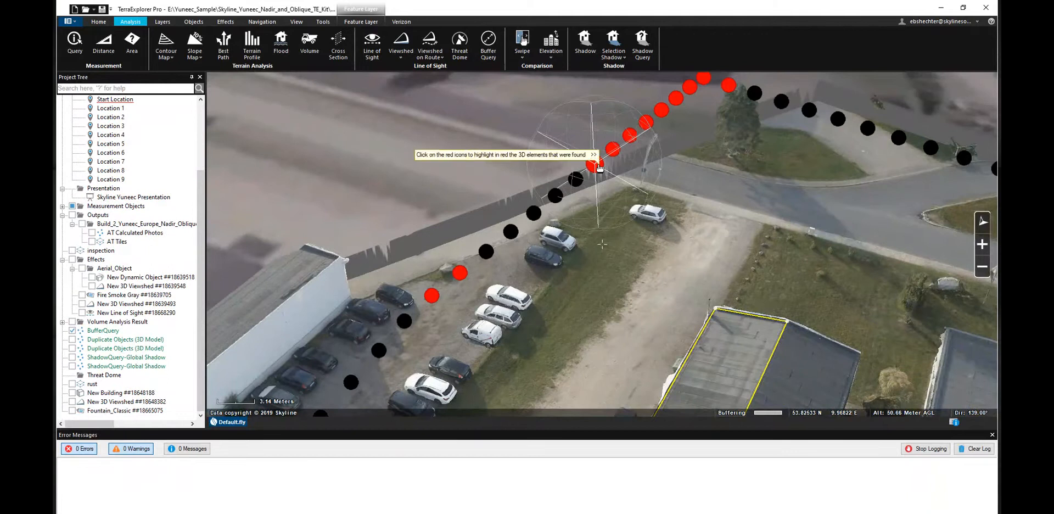
left_click(72, 331)
scroll(490, 224, "down", 3)
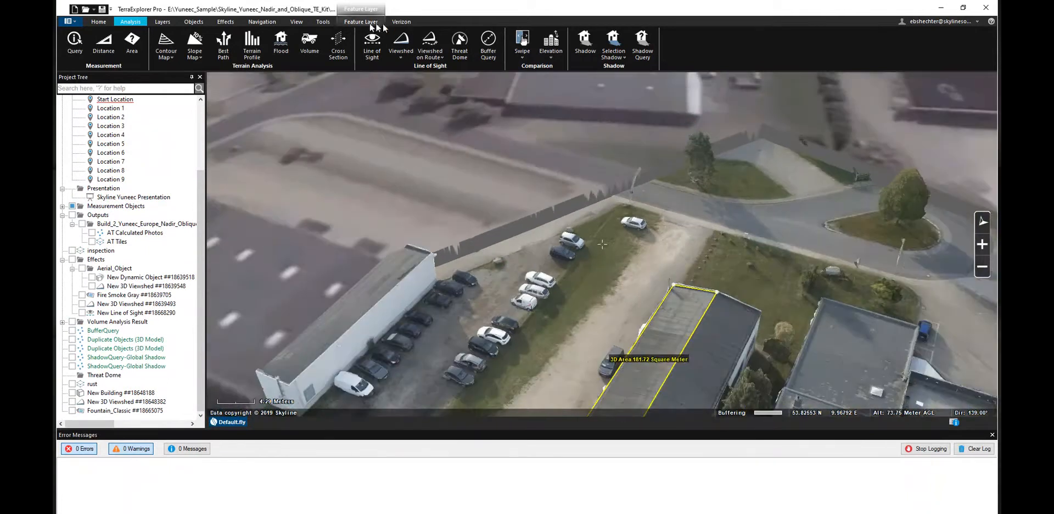
- Open the Photo Inspector and choose the Build_2_Yuneec layer as its photos layer
left_click(323, 22)
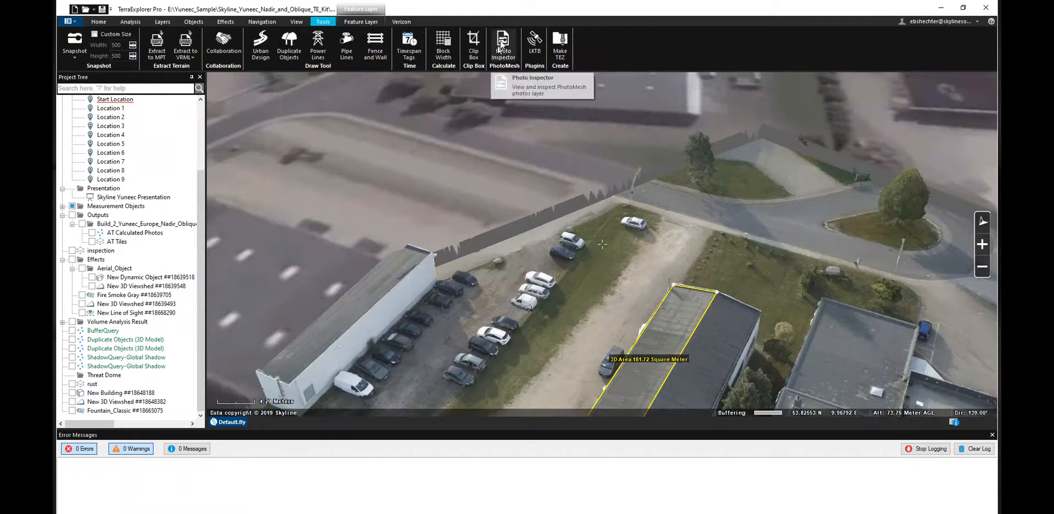
left_click(502, 46)
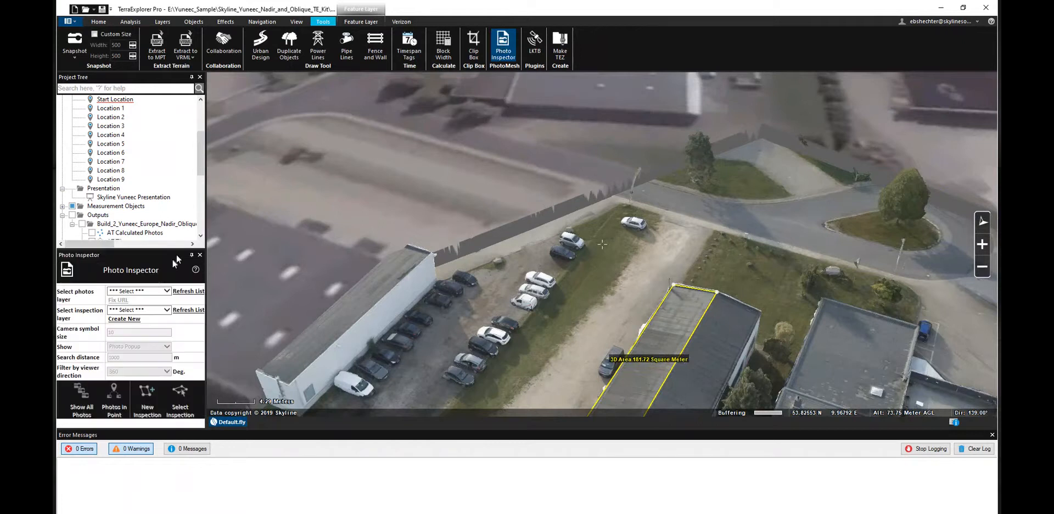
left_click(151, 294)
left_click(152, 300)
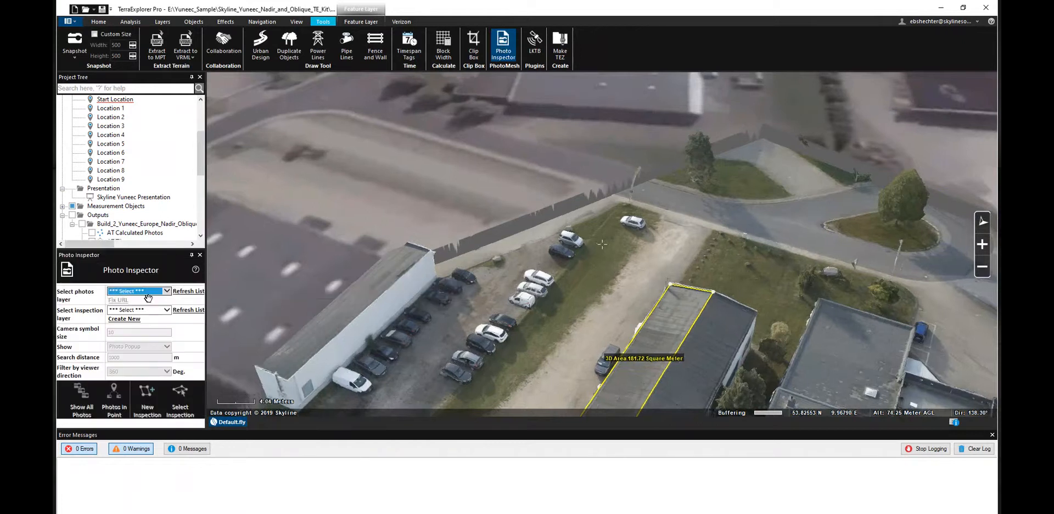
- Collapse the Locations group and show the AT Calculated Photos layer over the site
scroll(126, 203, "up", 3)
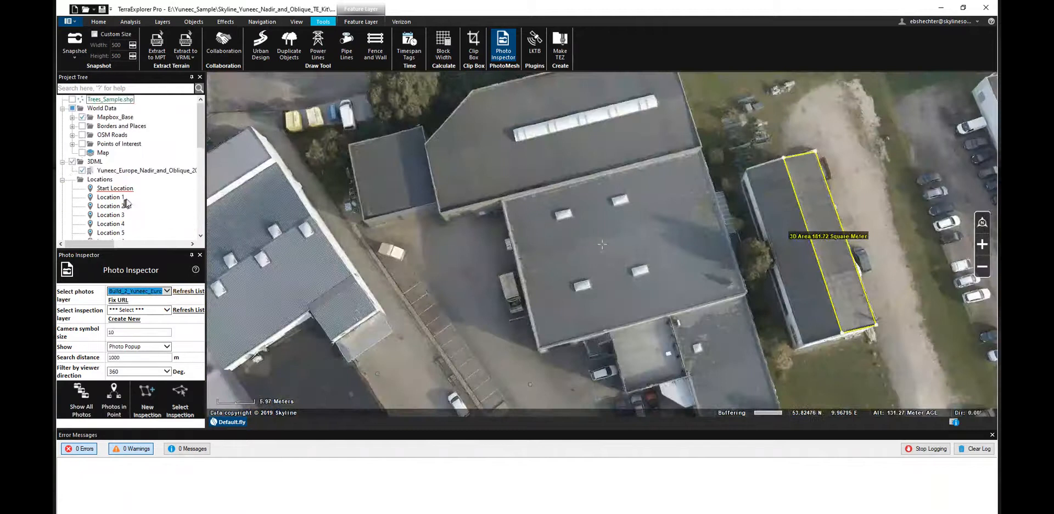
left_click(62, 180)
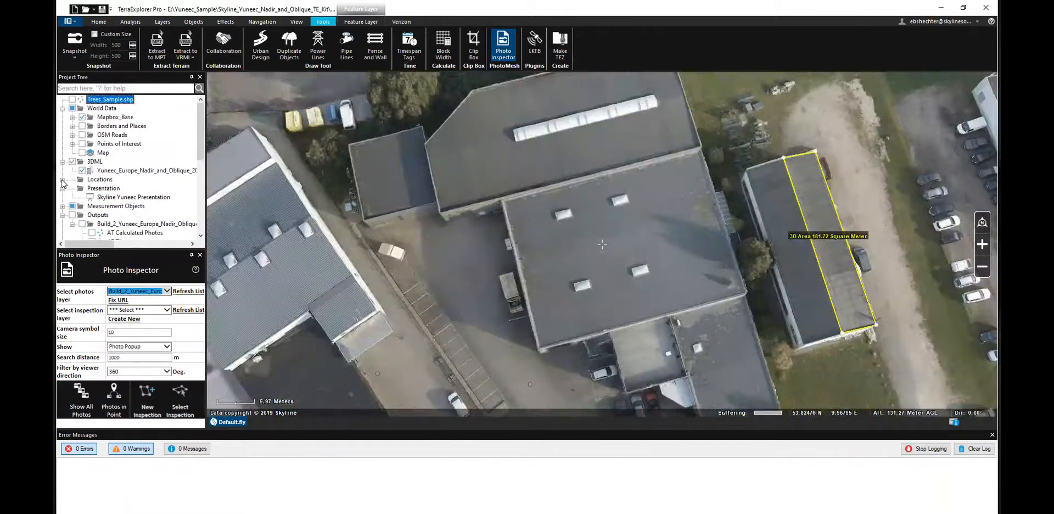
scroll(67, 187, "down", 1)
scroll(71, 186, "down", 1)
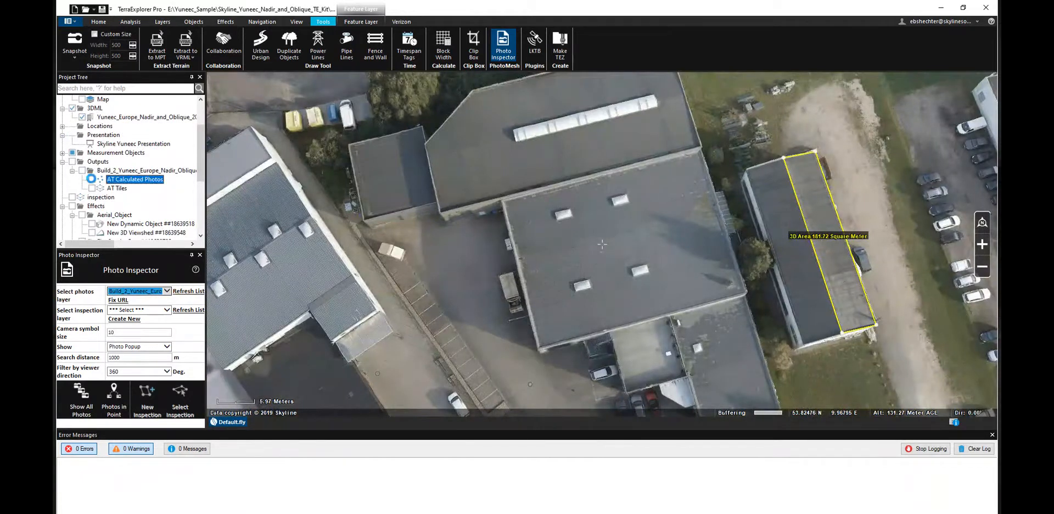
left_click(93, 180)
left_click_drag(720, 323, 646, 298)
scroll(646, 298, "down", 5)
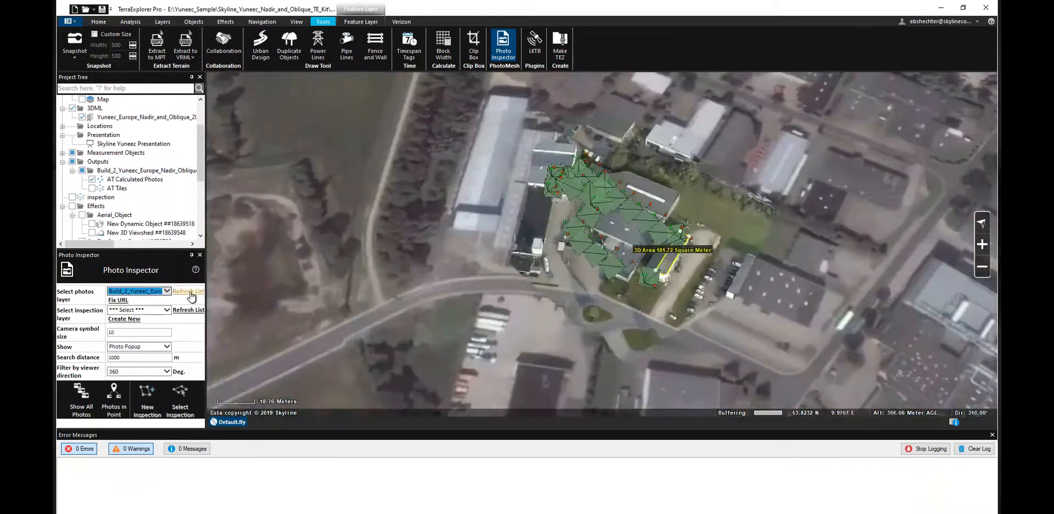
- Reselect the Build_2_Yuneec layer from the refreshed photos layer list and set the camera symbol size to 3
left_click(189, 292)
left_click(169, 292)
left_click(152, 298)
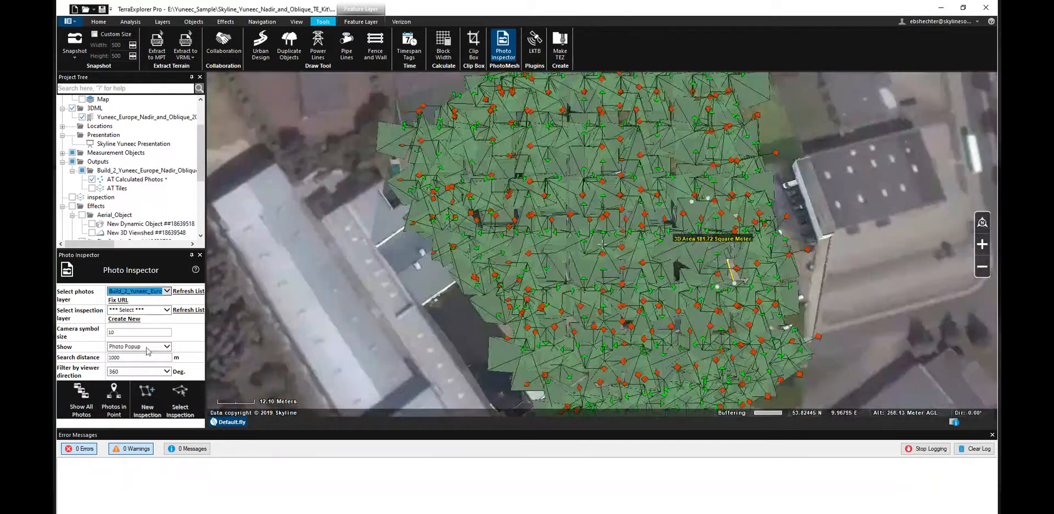
left_click(119, 331)
key("Return")
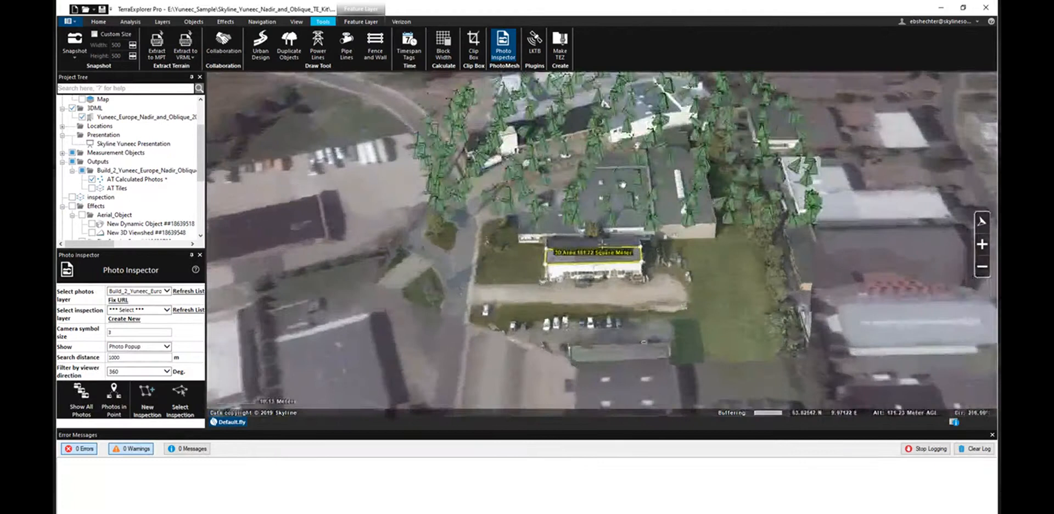
- View photo YUN_0068.JPG from its camera symbol above the buildings, and close the photo popup
left_click(624, 185)
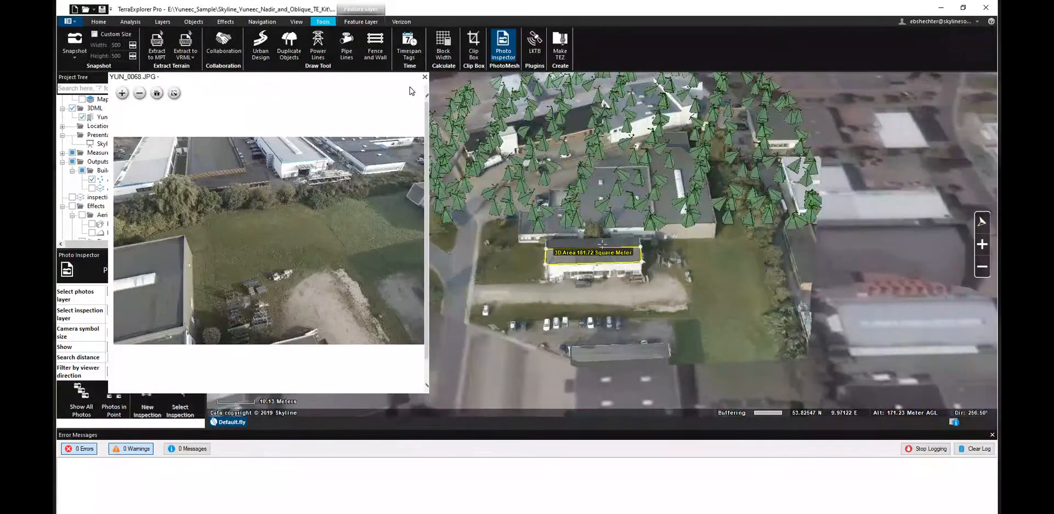
left_click(426, 77)
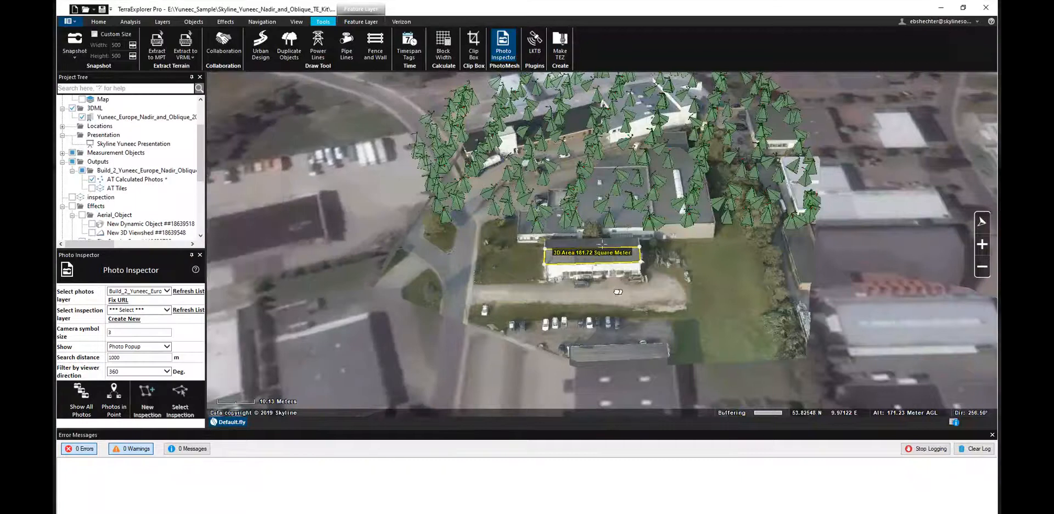
- Set the viewer direction filter to 90 degrees for inspecting the window on the beige building wall
scroll(599, 297, "up", 3)
scroll(599, 296, "up", 5)
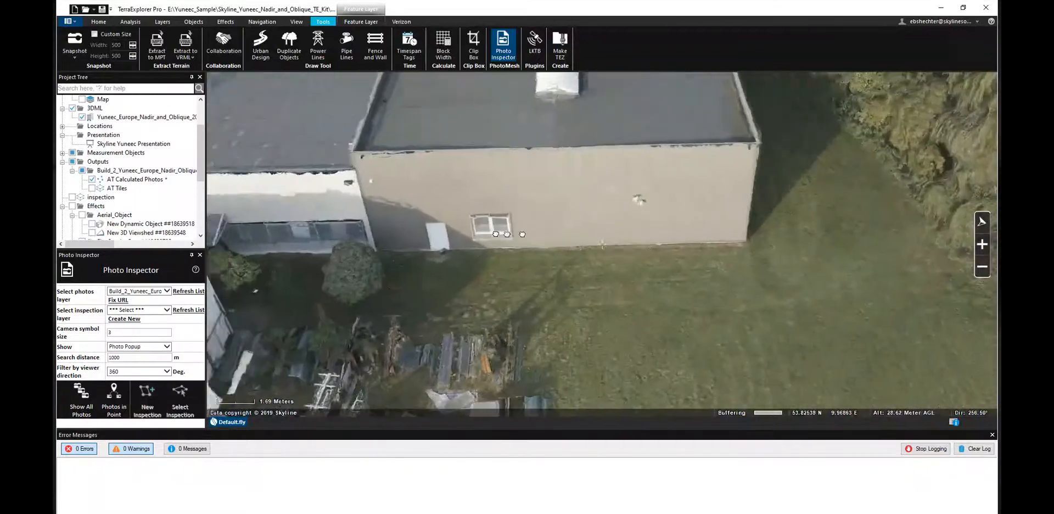
left_click_drag(475, 226, 544, 228)
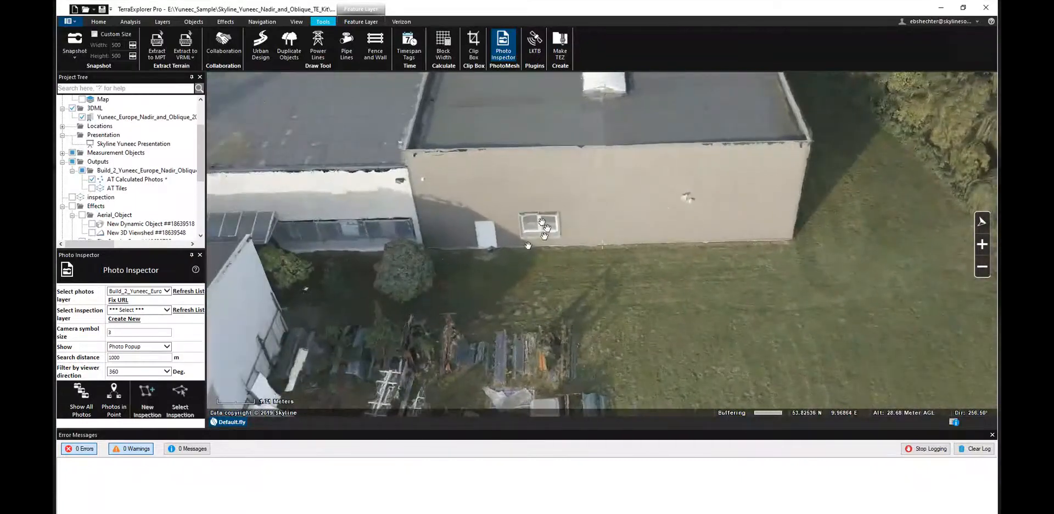
left_click(138, 372)
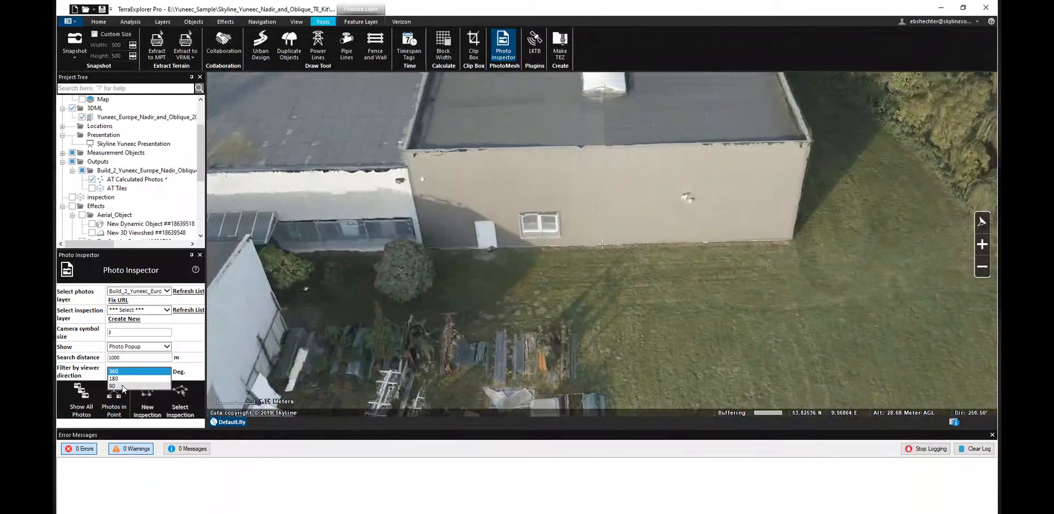
left_click(123, 386)
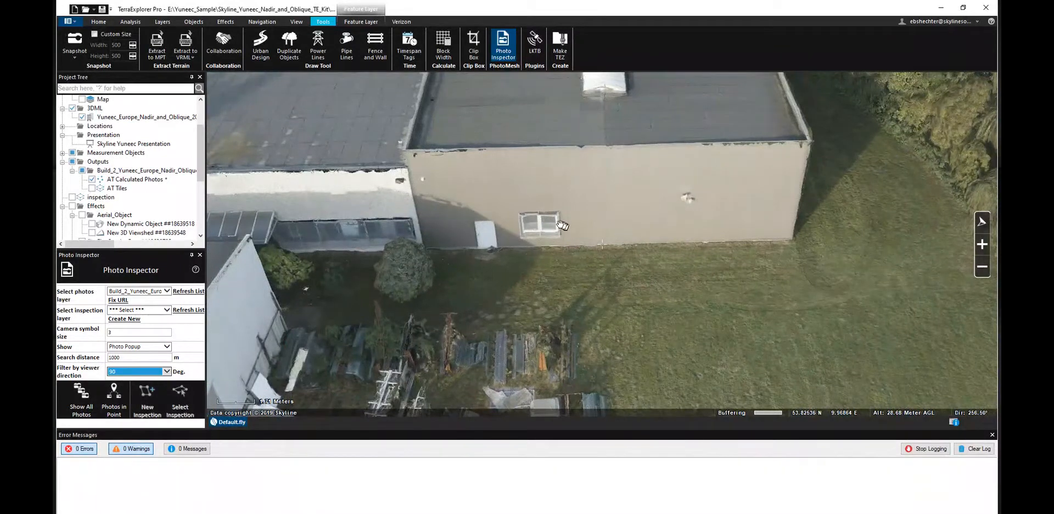
- Use Photos in Point to list the photos connected to the window on the beige building wall
left_click_drag(579, 210, 578, 112)
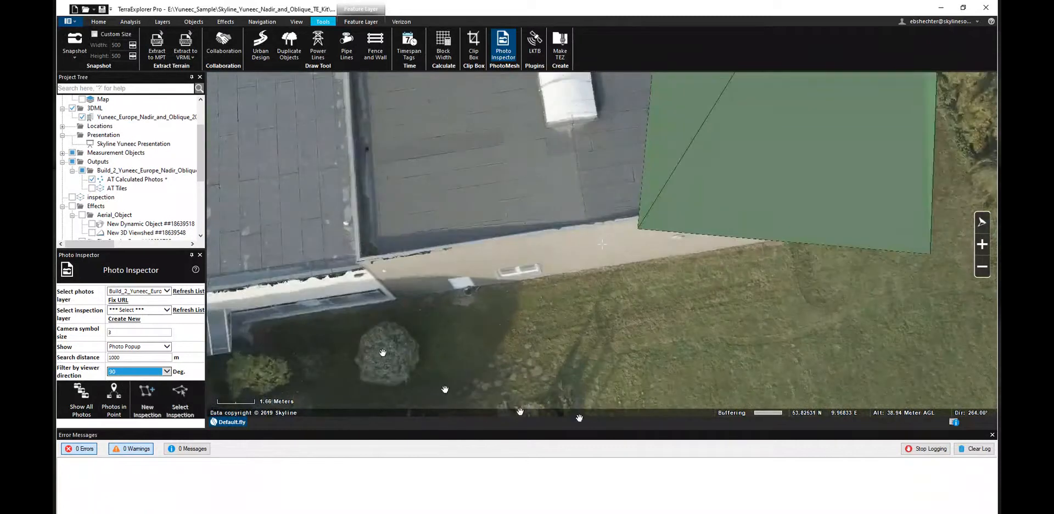
scroll(608, 243, "up", 5)
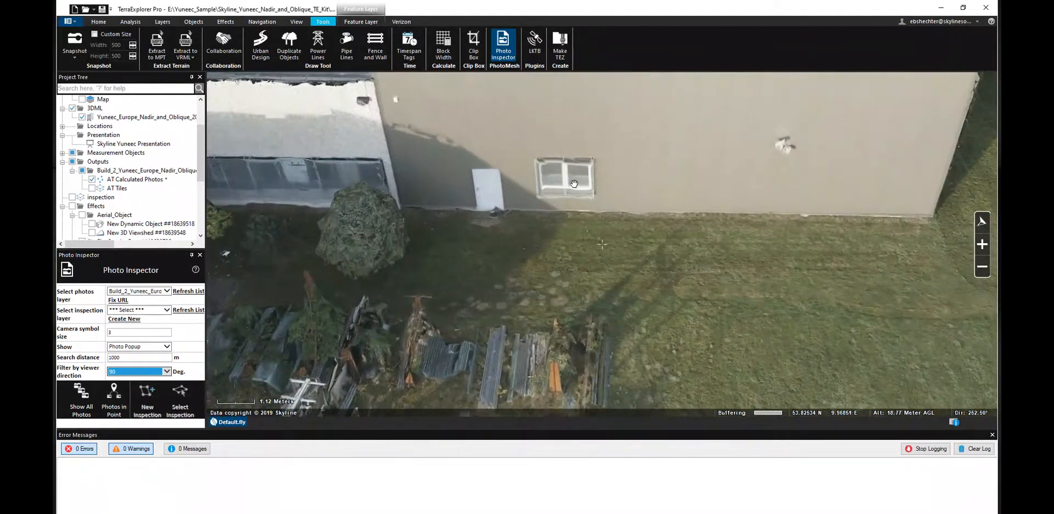
left_click_drag(580, 180, 576, 192)
scroll(582, 202, "down", 3)
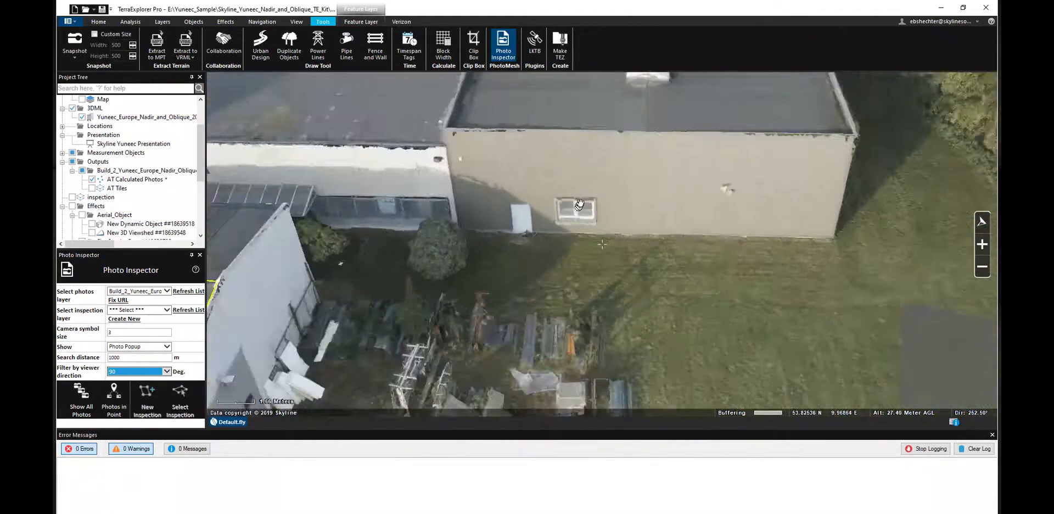
mouse_move(581, 203)
middle_mouse_down()
mouse_move(483, 219)
mouse_move(428, 210)
mouse_move(574, 209)
middle_mouse_up()
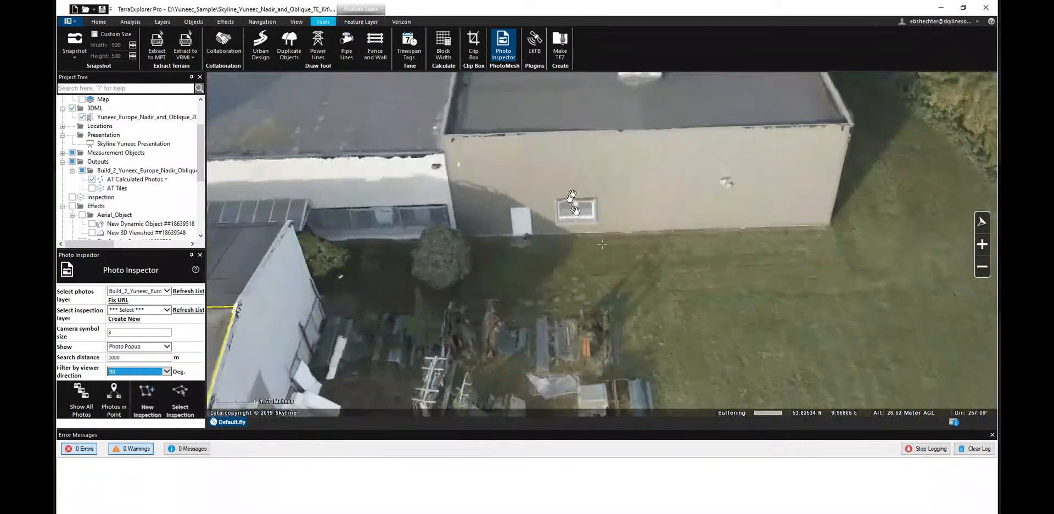
left_click(113, 401)
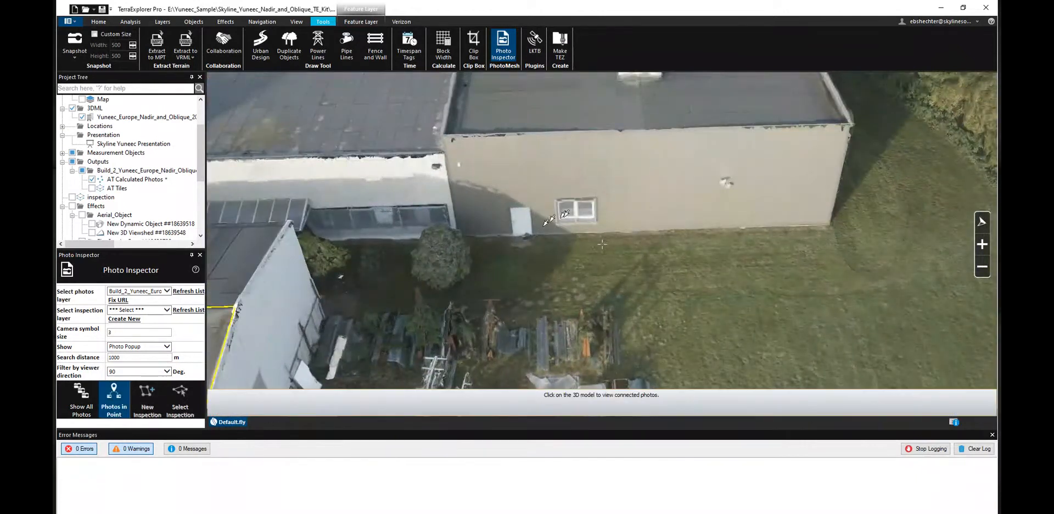
left_click(575, 210)
- Open photo YUN_0075.JPG from the connected photos, zoomed out around the window, and move its popup clear of the photo list
scroll(203, 358, "down", 3)
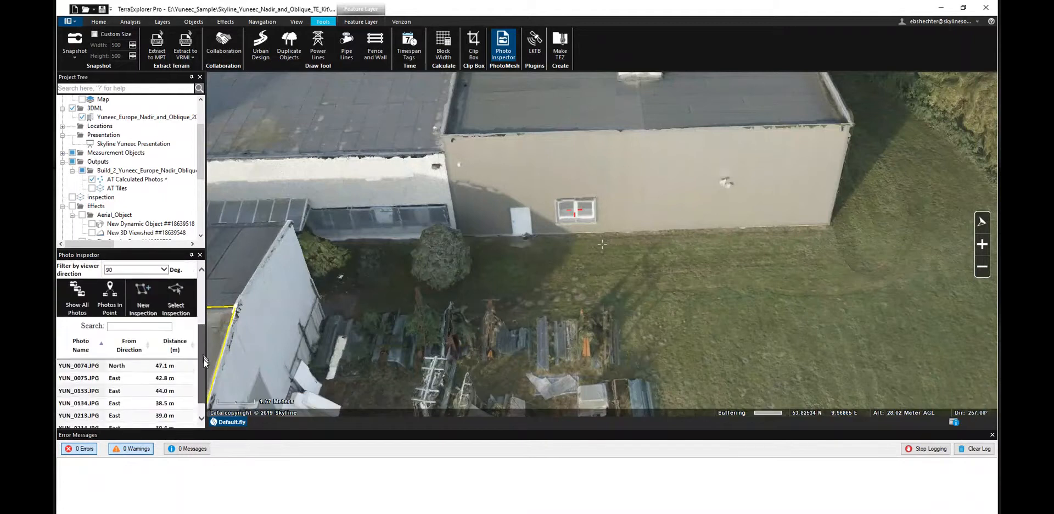
scroll(203, 358, "down", 1)
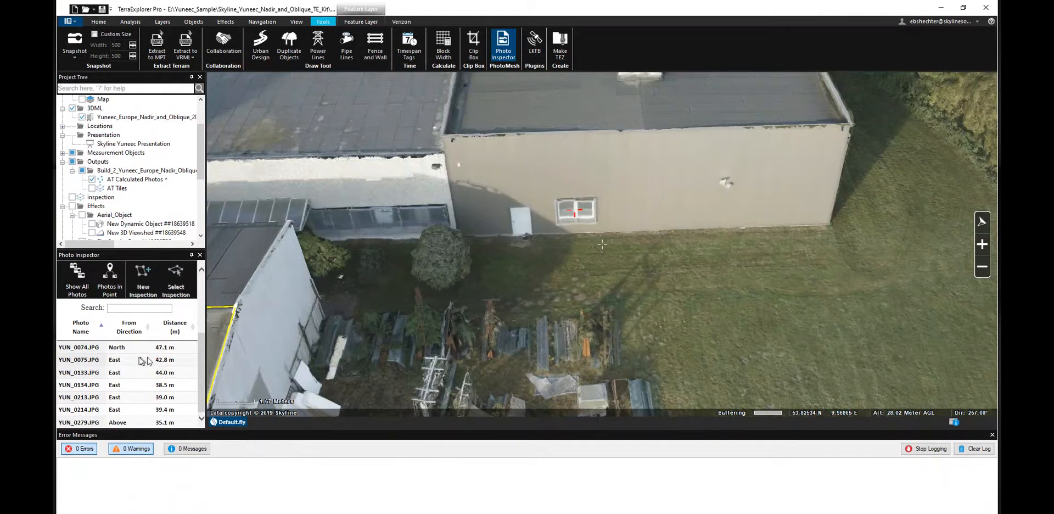
left_click(111, 362)
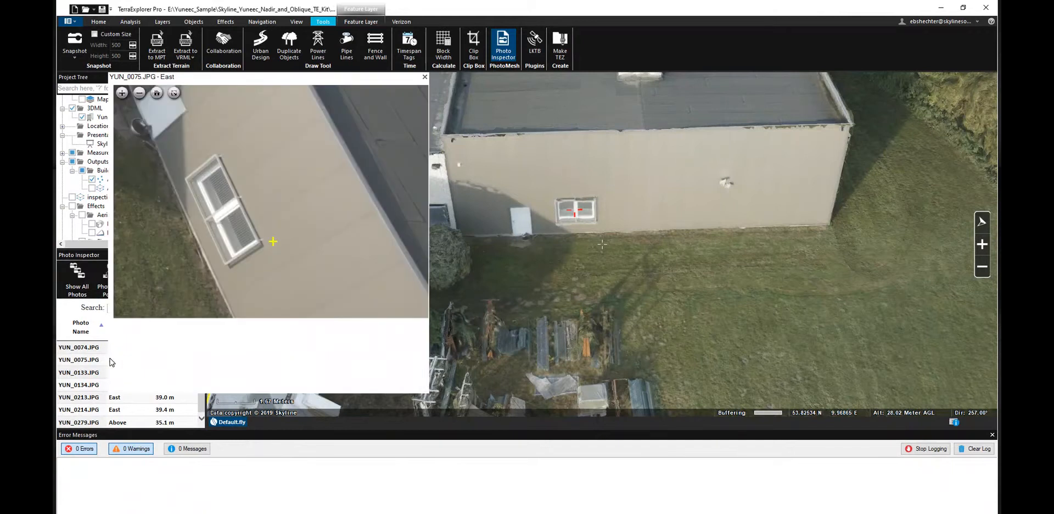
scroll(264, 198, "down", 3)
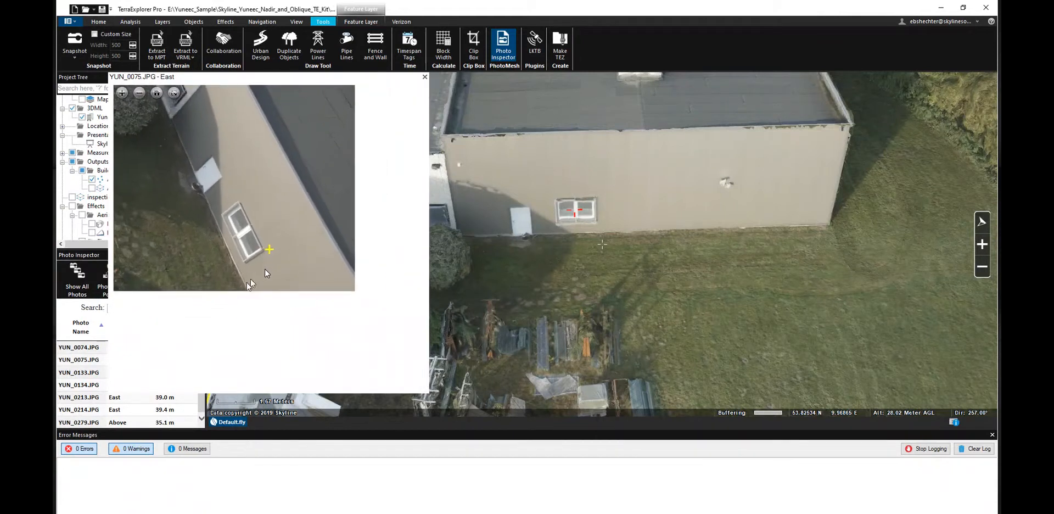
left_click_drag(185, 76, 310, 45)
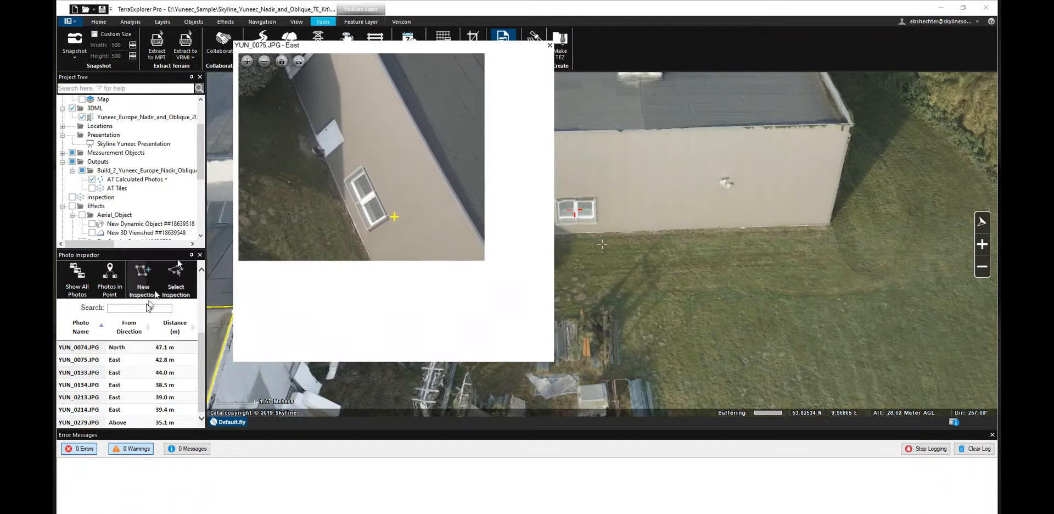
- Open connected photos YUN_0133.JPG and YUN_0134.JPG and zoom YUN_0134.JPG in on the window of the beige building wall
left_click(115, 373)
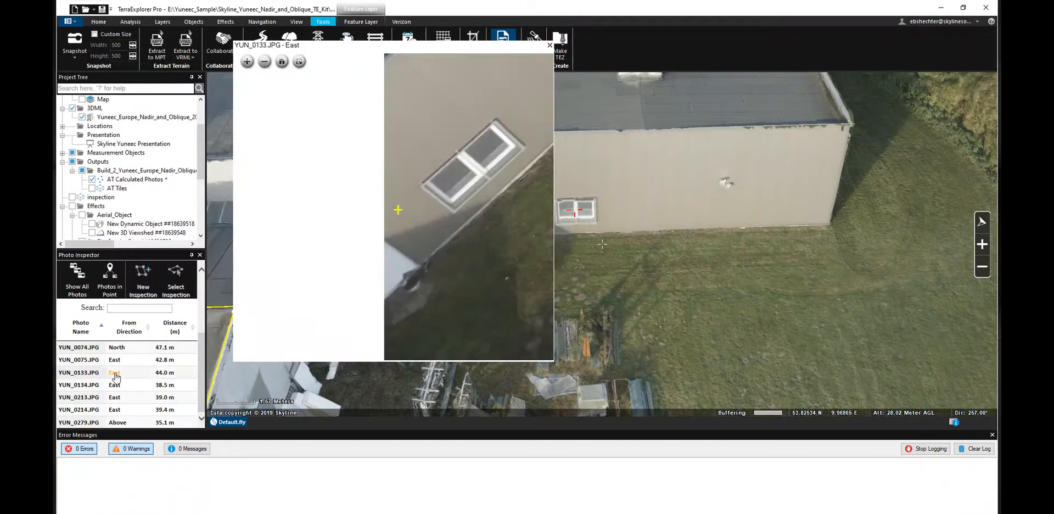
left_click(115, 385)
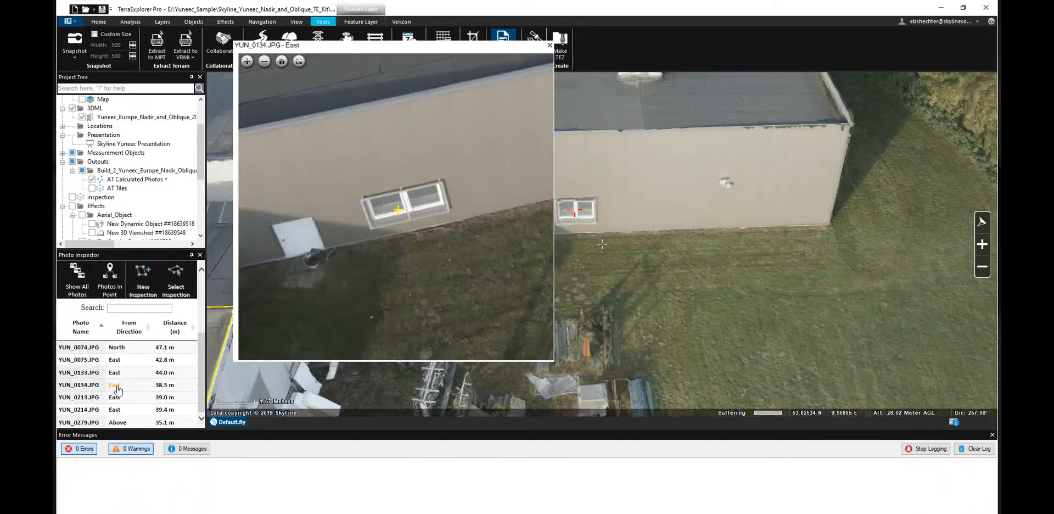
scroll(361, 229, "up", 3)
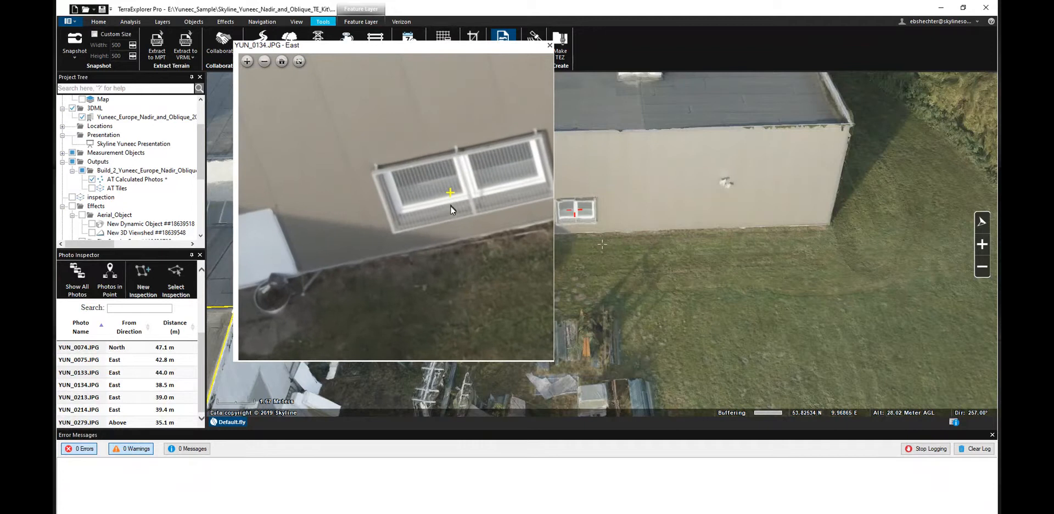
left_click_drag(446, 212, 424, 223)
- Compare the window on the 3D mesh with the same window in photo YUN_0134.JPG from several distances and angles
left_click_drag(606, 216, 617, 310)
scroll(654, 244, "up", 4)
scroll(648, 267, "up", 4)
left_click_drag(650, 266, 686, 271)
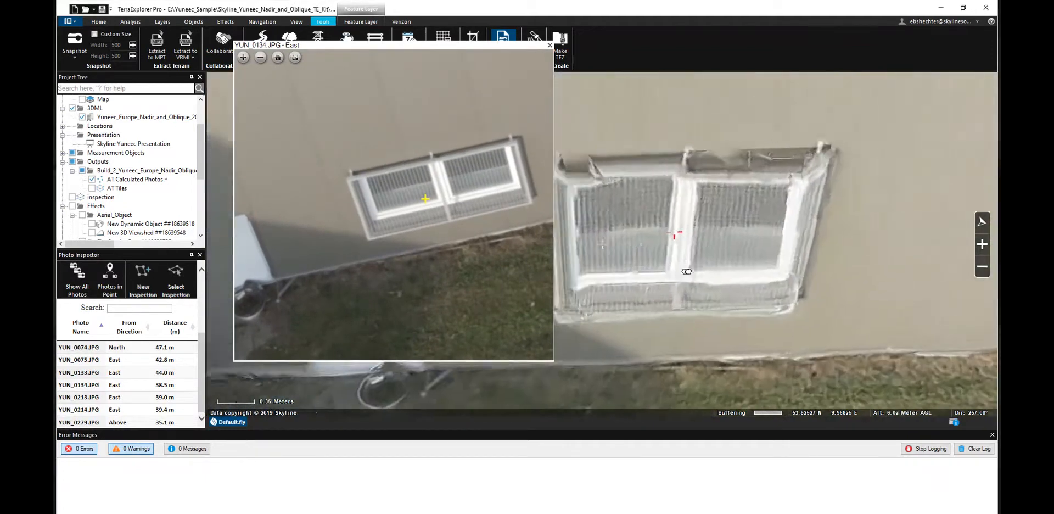
scroll(684, 272, "down", 2)
scroll(697, 274, "down", 2)
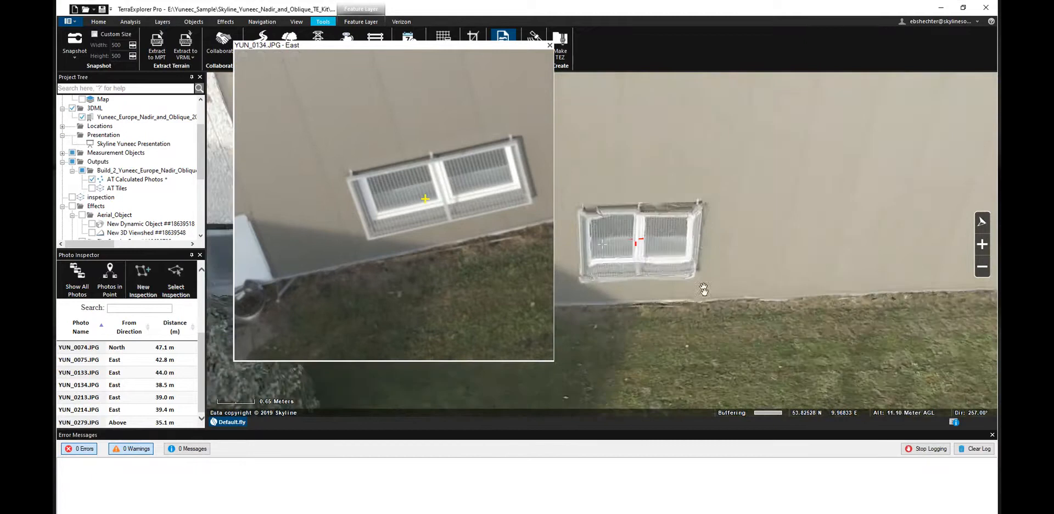
middle_click_drag(711, 240, 686, 256)
scroll(418, 238, "up", 5)
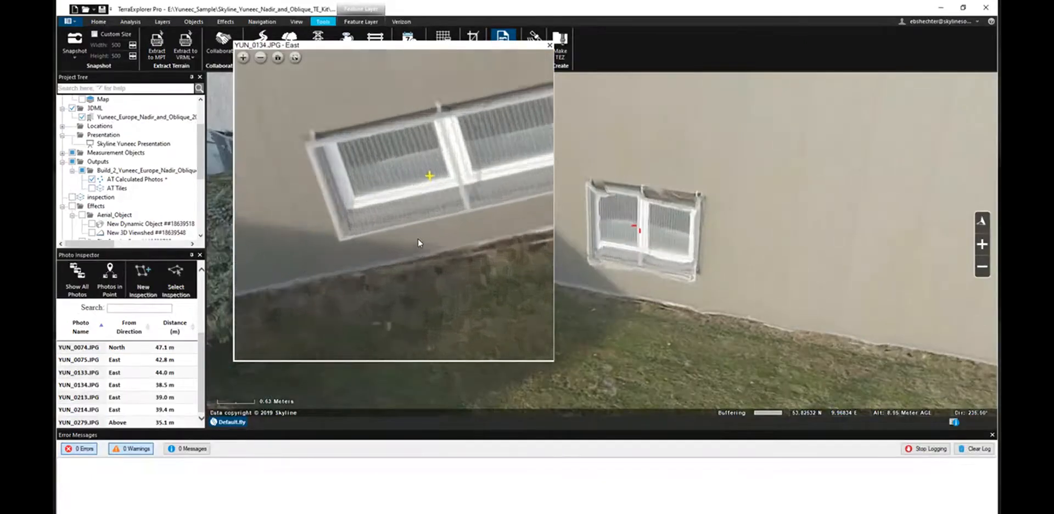
scroll(418, 239, "down", 1)
left_click_drag(418, 239, 379, 266)
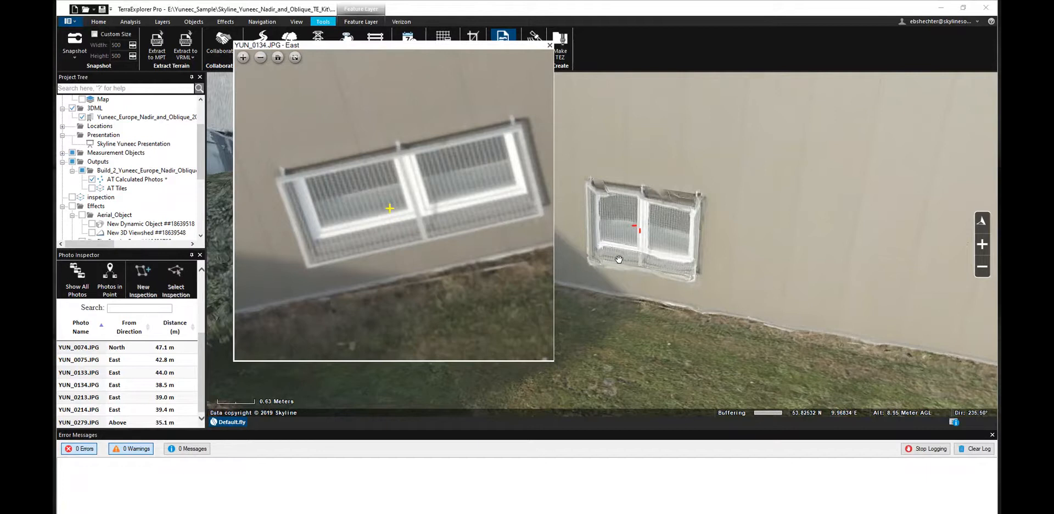
left_click_drag(654, 261, 691, 267)
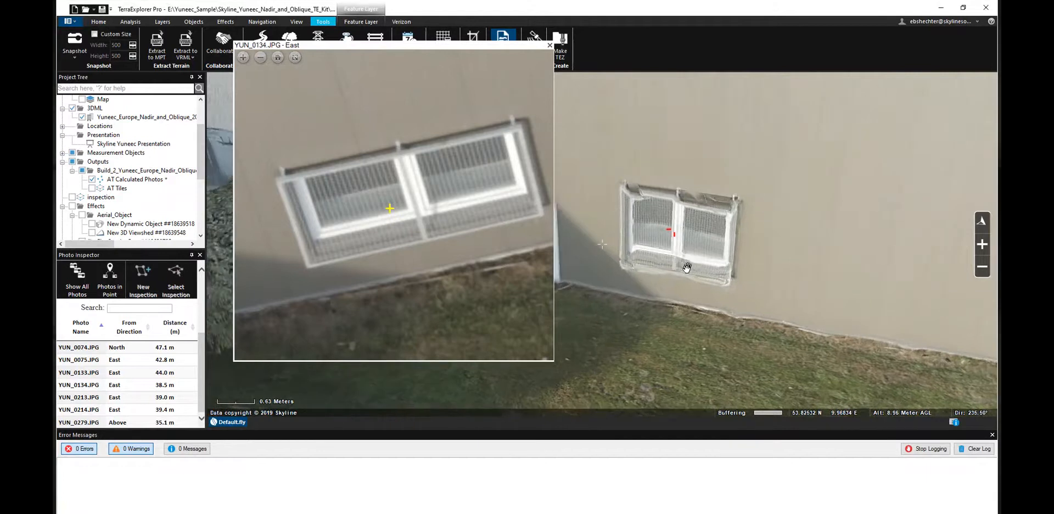
scroll(687, 267, "down", 2)
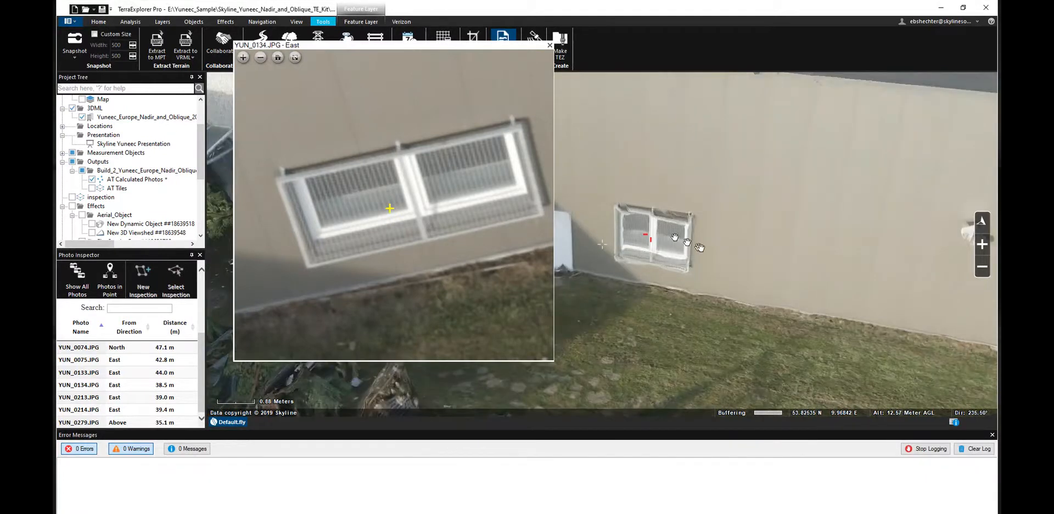
scroll(700, 247, "down", 3)
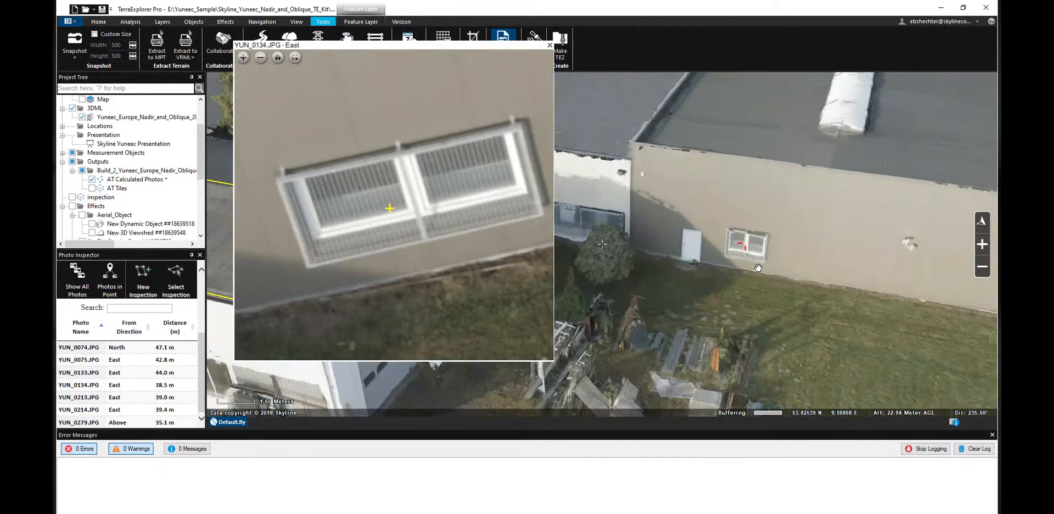
- Use Photos in Point to list the photos connected to the front of the gray van beside the white building
scroll(756, 271, "down", 1)
middle_click_drag(721, 250, 754, 242)
left_click_drag(755, 243, 781, 153)
middle_click_drag(699, 271, 611, 261)
left_click_drag(626, 179, 715, 254)
scroll(715, 253, "up", 5)
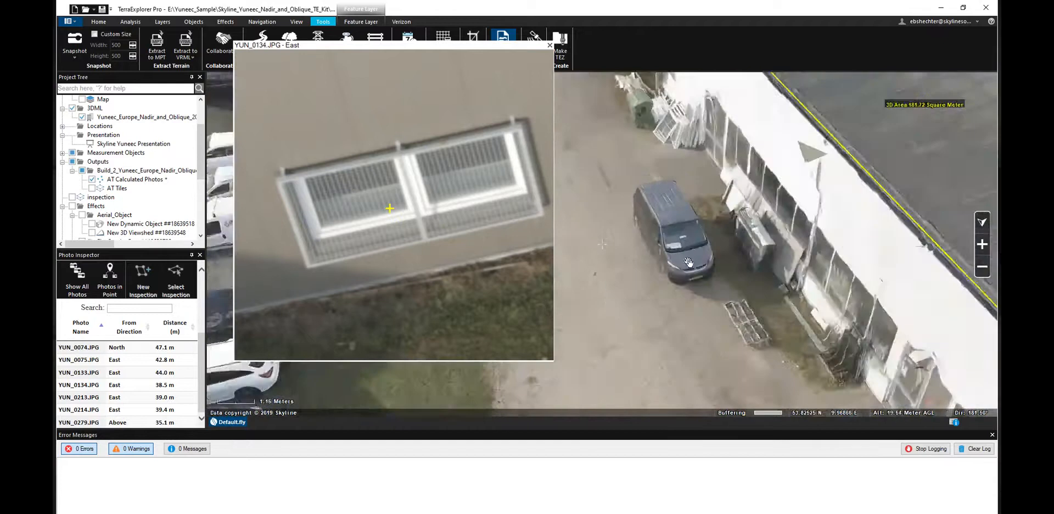
scroll(676, 279, "down", 1)
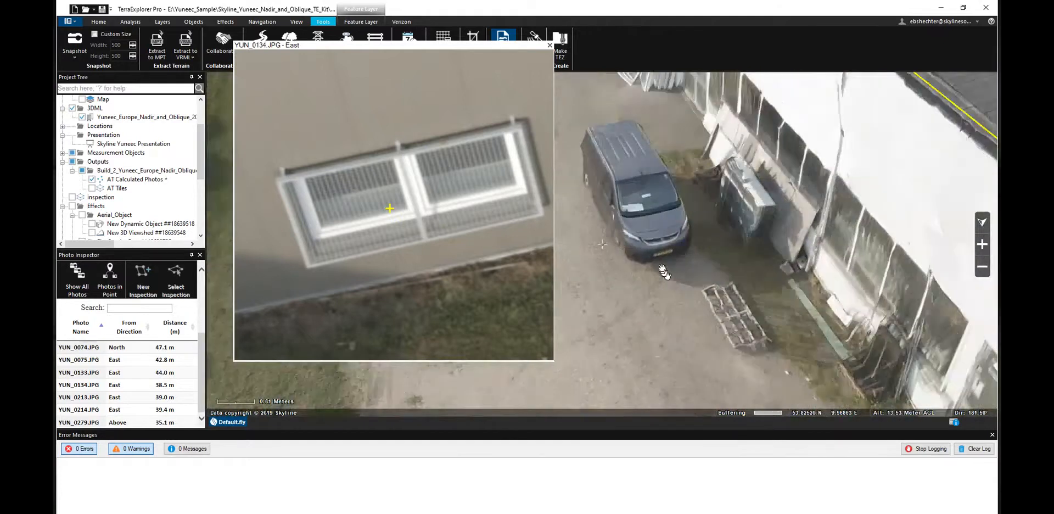
middle_click_drag(663, 272, 777, 250)
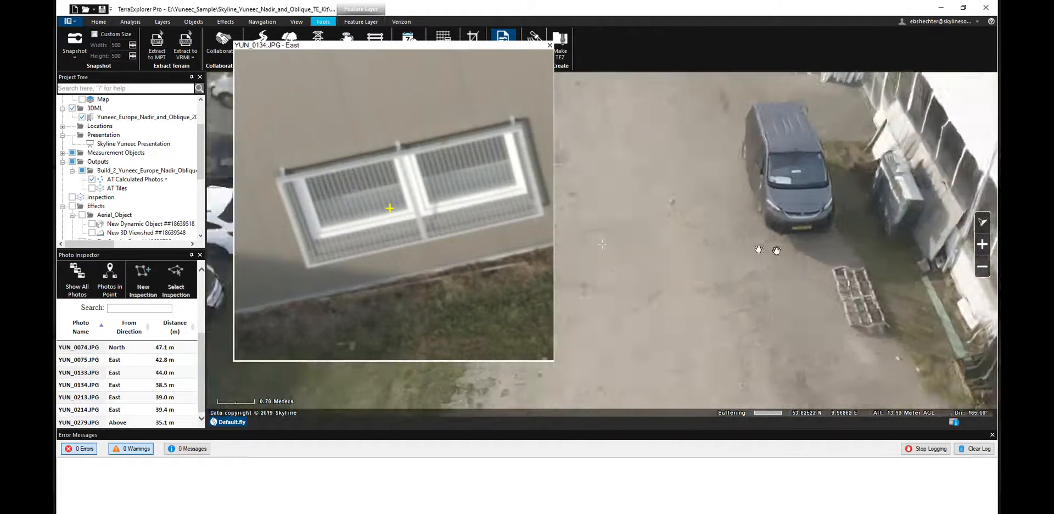
left_click(110, 277)
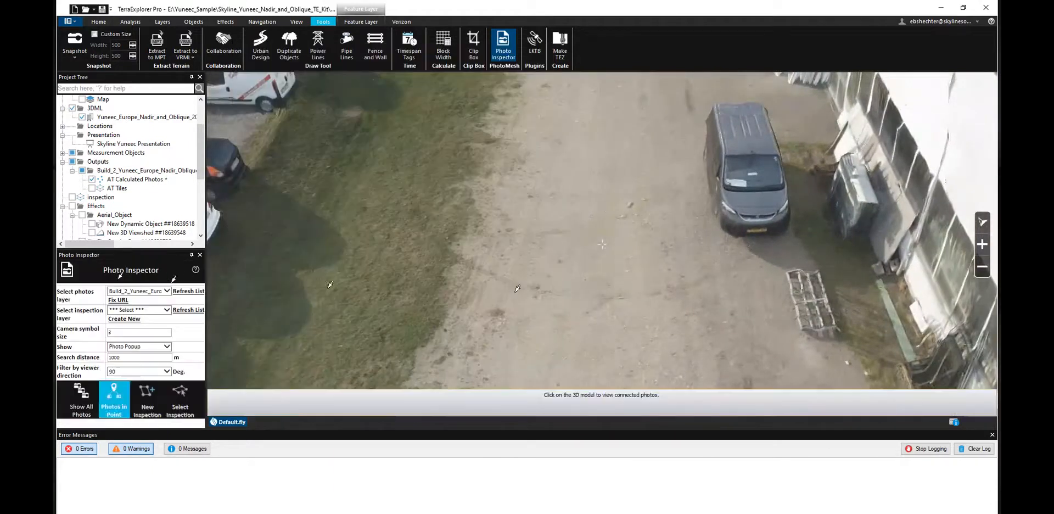
left_click(758, 231)
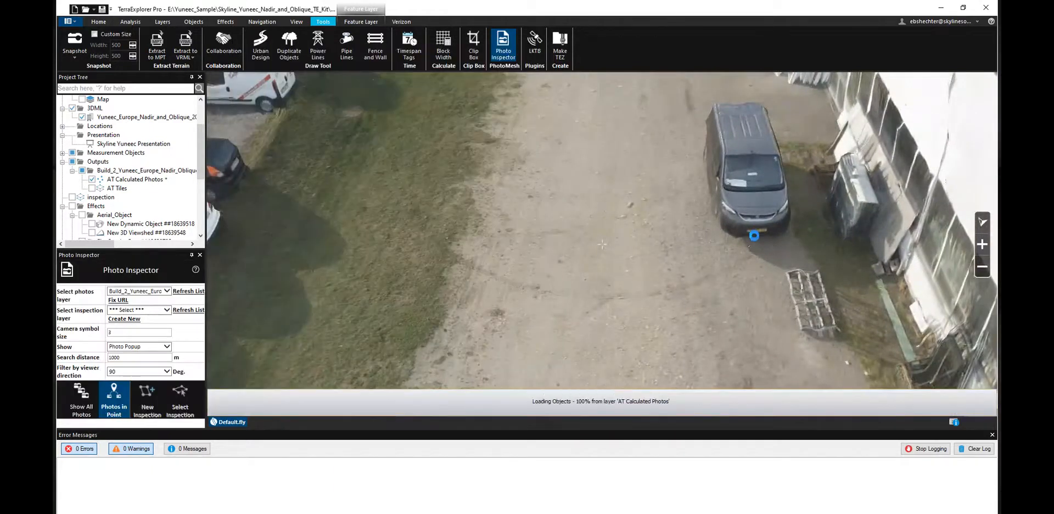
- Open photo YUN_0049.JPG of the van and sort the connected photos by ascending distance
scroll(192, 358, "down", 3)
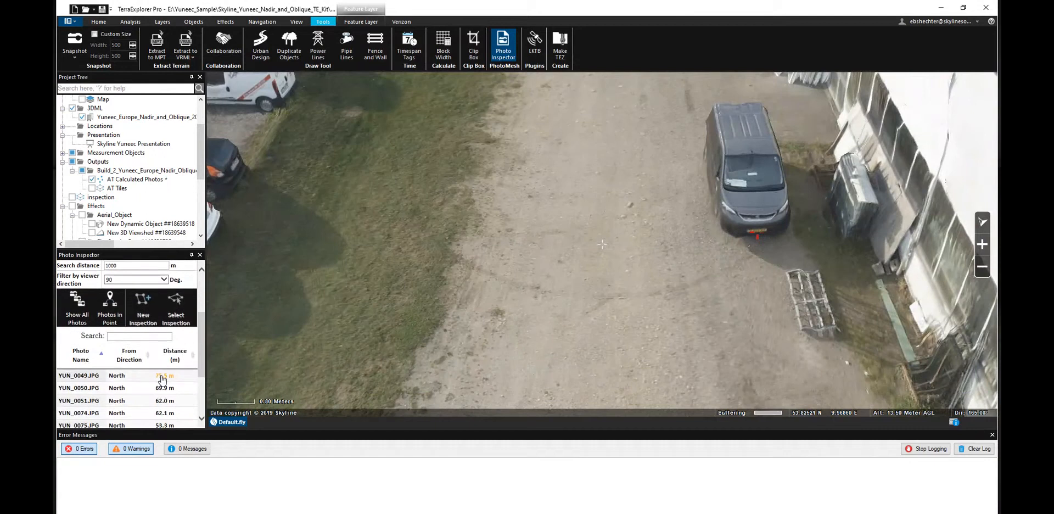
left_click(162, 378)
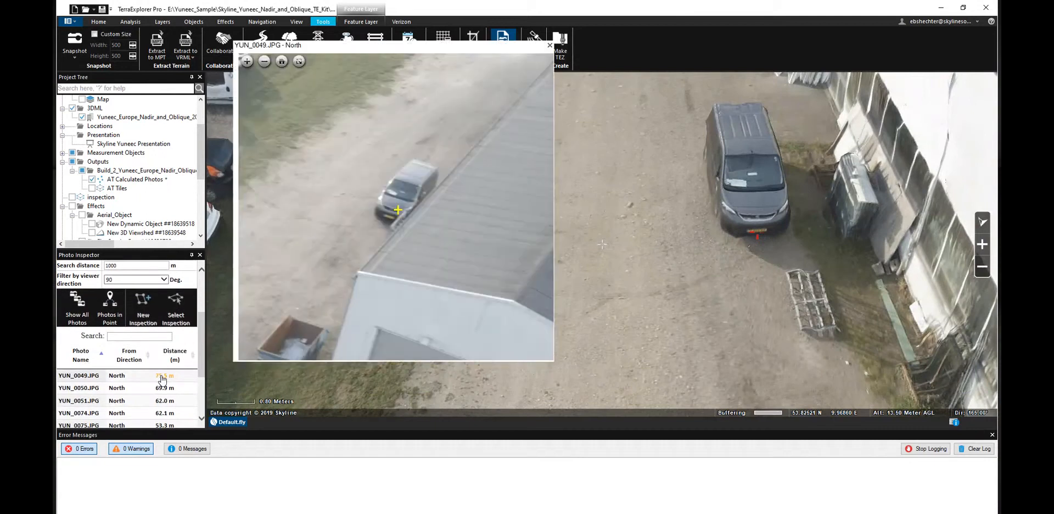
left_click(174, 361)
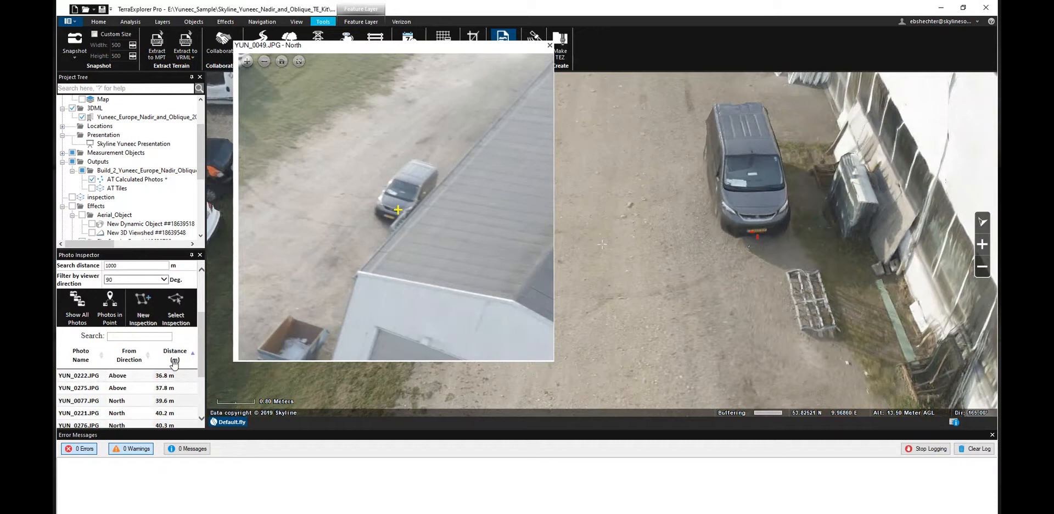
- Open photo YUN_0077.JPG and examine the van's windshield and the items stacked along the building
left_click(164, 403)
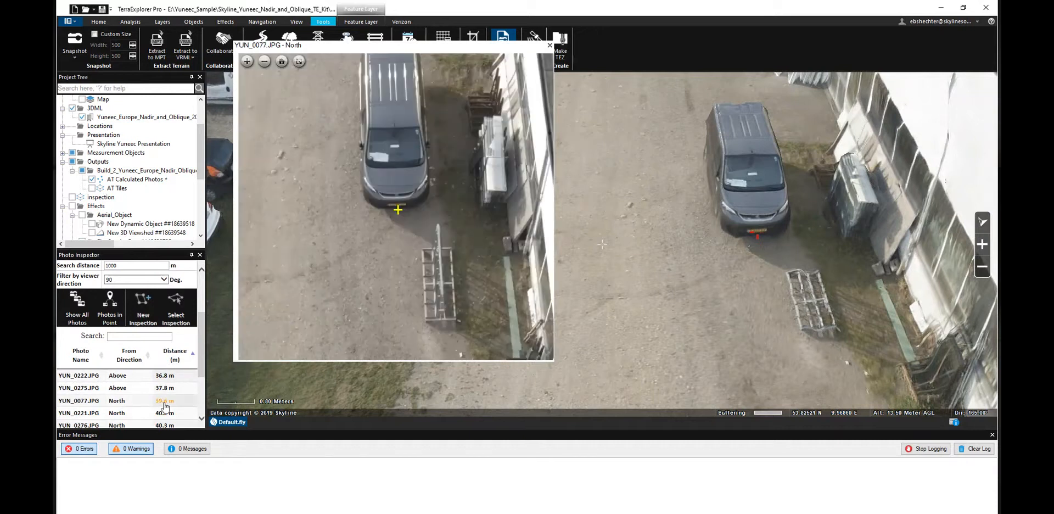
scroll(396, 244, "up", 5)
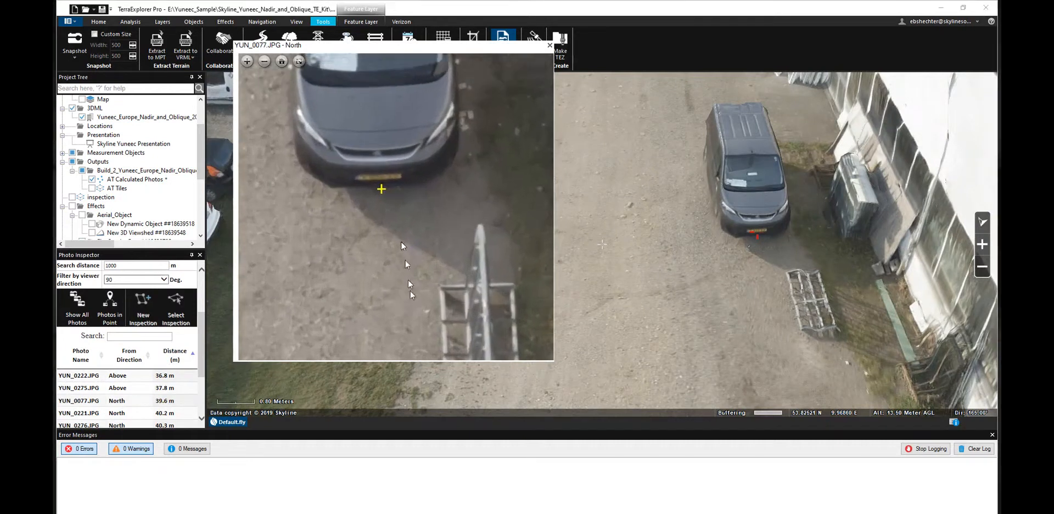
left_click_drag(402, 247, 412, 329)
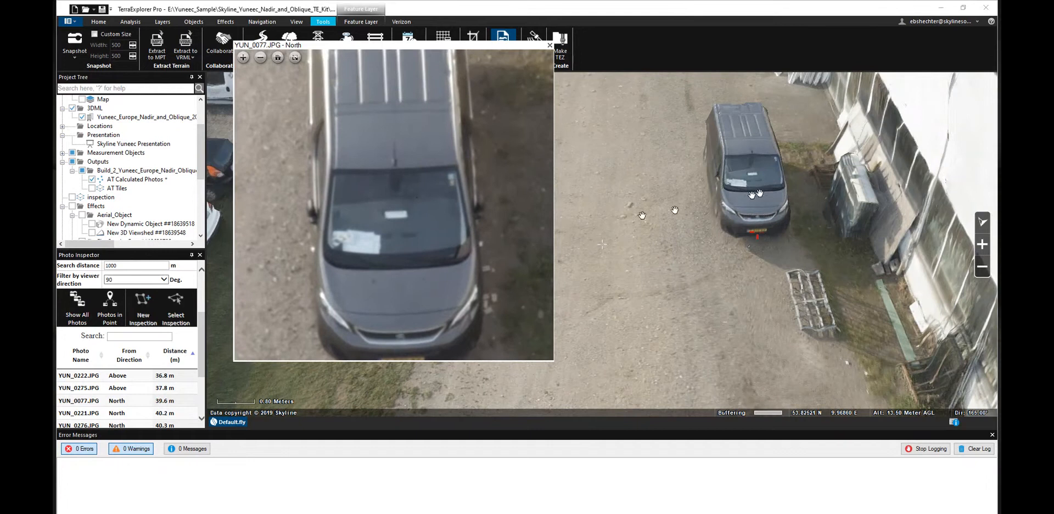
scroll(418, 216, "down", 6)
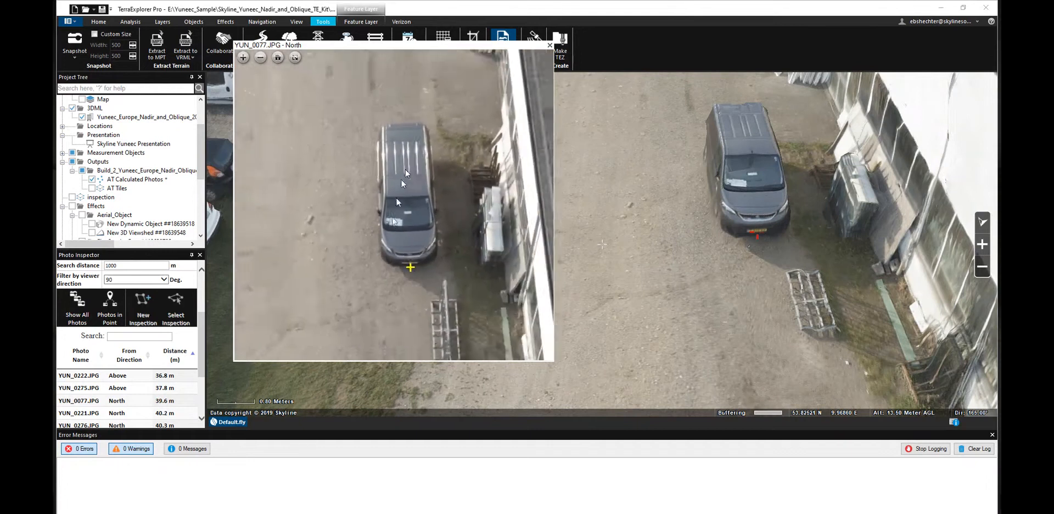
left_click_drag(417, 211, 399, 332)
left_click_drag(397, 186, 372, 228)
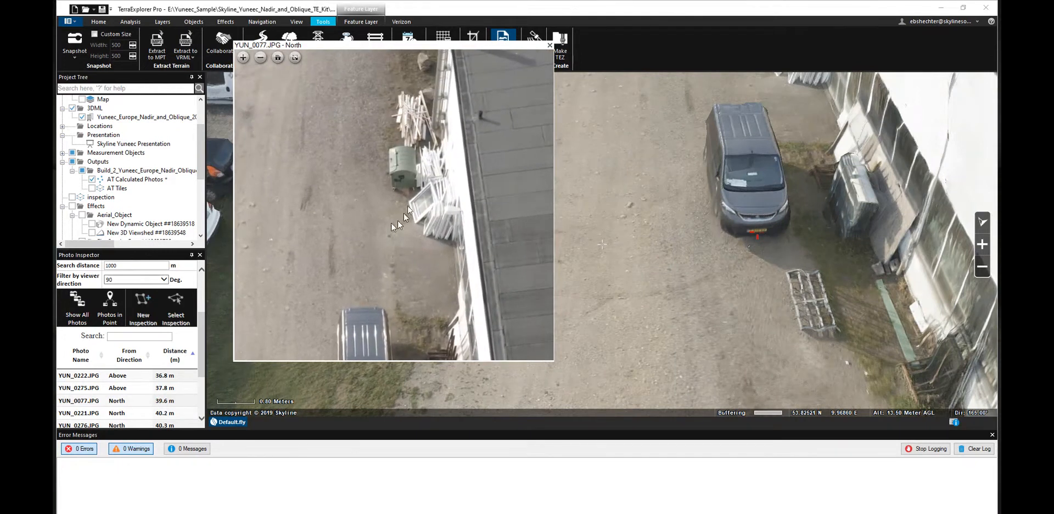
- Use Photos in Point to list the photos connected to the white window frames leaning against the white building
scroll(696, 155, "down", 2)
left_click_drag(712, 178, 686, 331)
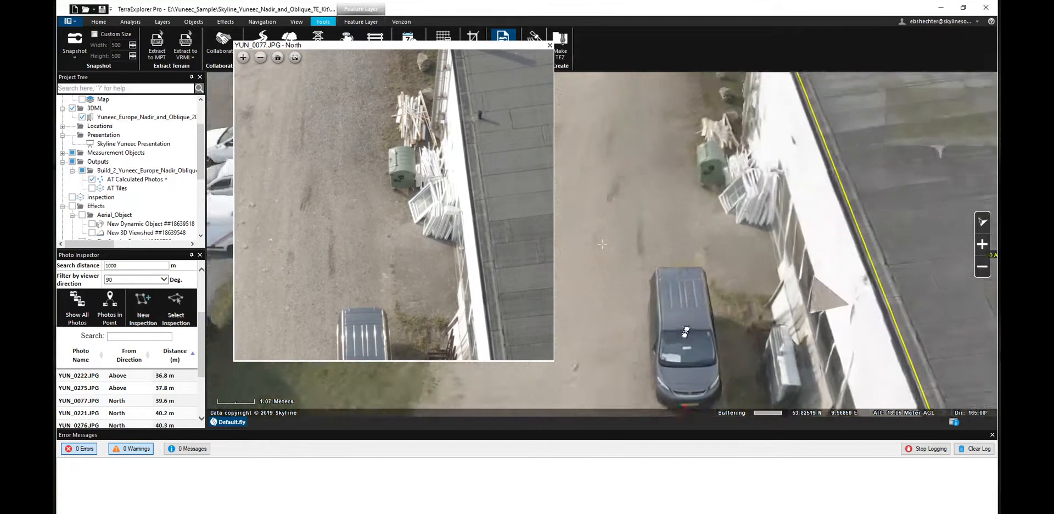
middle_click_drag(731, 216, 807, 202)
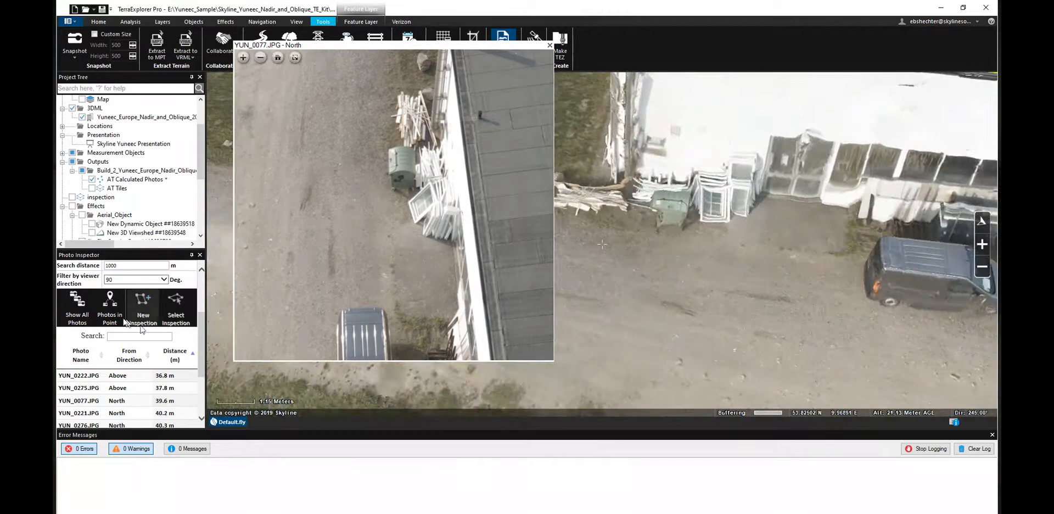
left_click(110, 305)
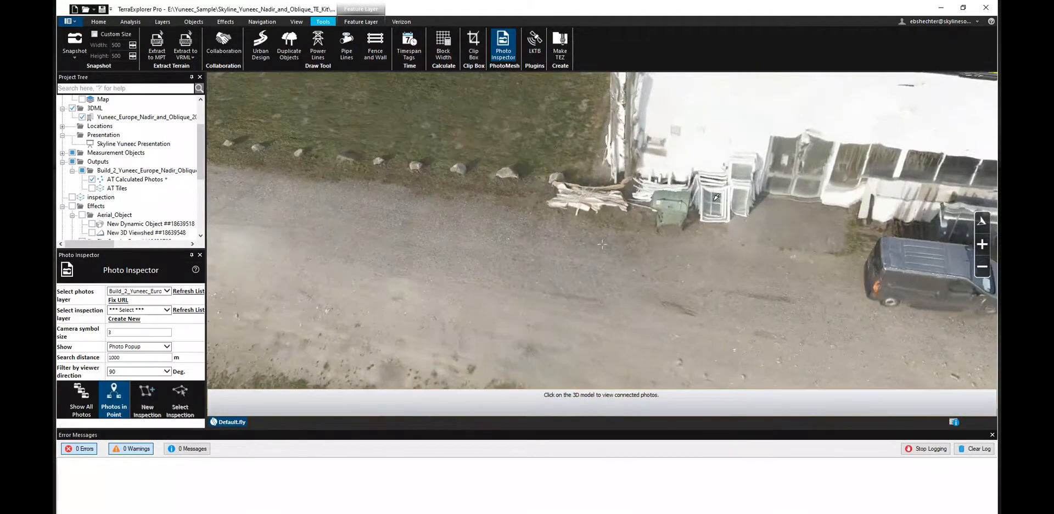
left_click(714, 200)
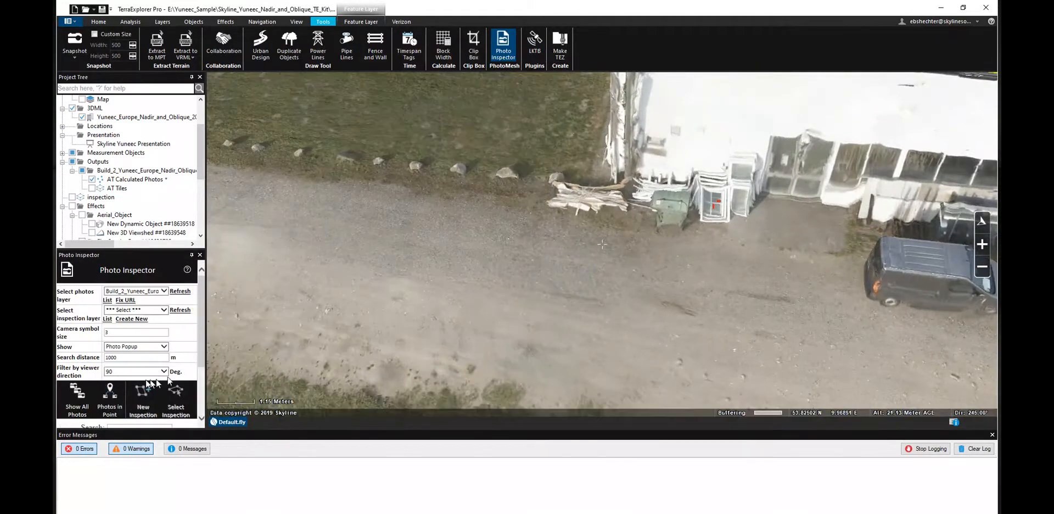
scroll(143, 385, "down", 3)
scroll(144, 386, "down", 1)
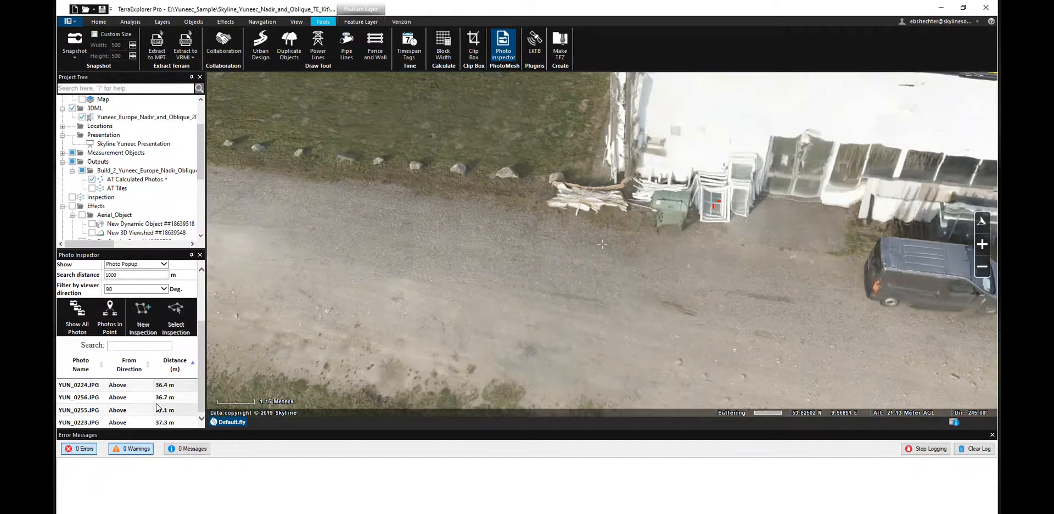
- View the stacked window frames up close in photo YUN_0224.JPG, and close the photo popup
left_click(171, 390)
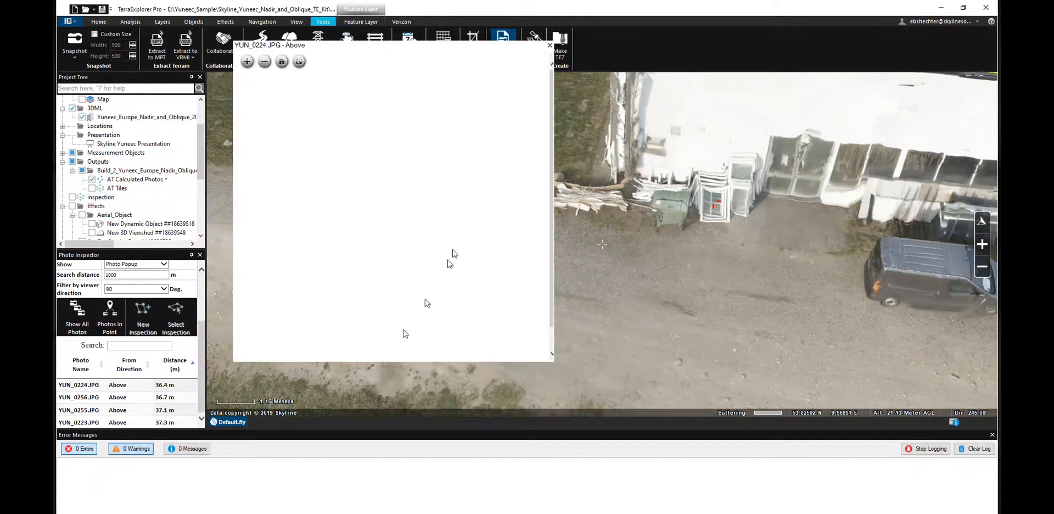
scroll(416, 252, "down", 2)
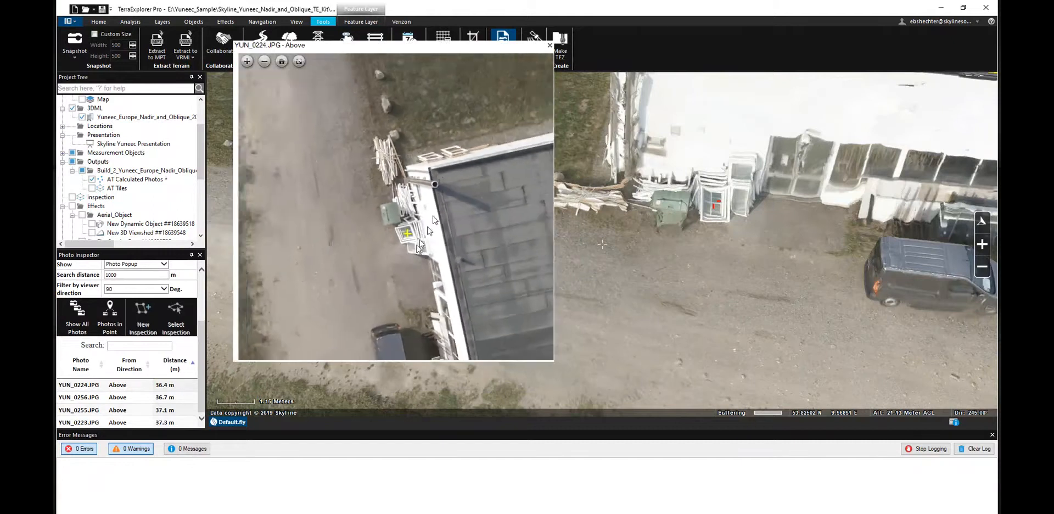
scroll(441, 179, "up", 3)
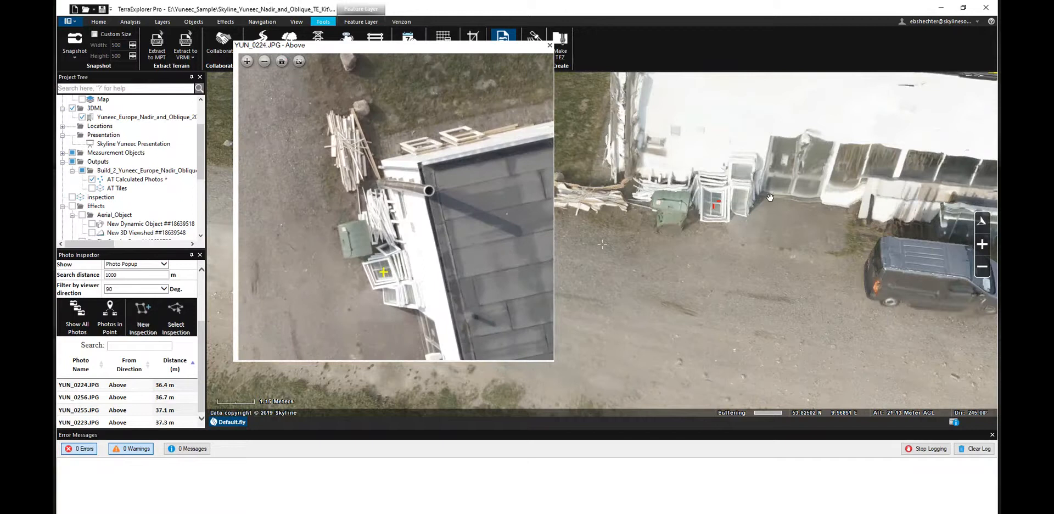
scroll(769, 200, "down", 3)
mouse_move(624, 159)
middle_mouse_down()
mouse_move(559, 165)
mouse_move(615, 152)
middle_mouse_up()
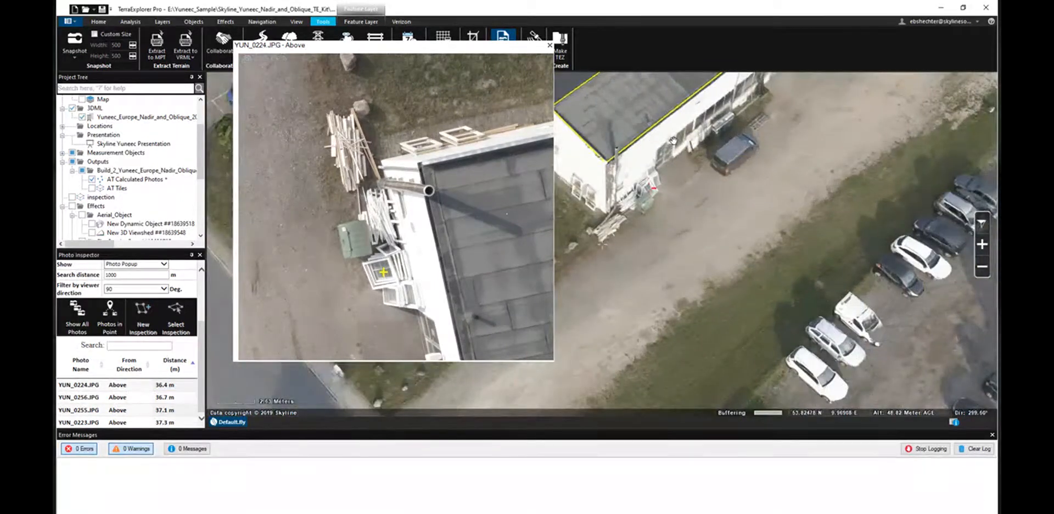
left_click(549, 45)
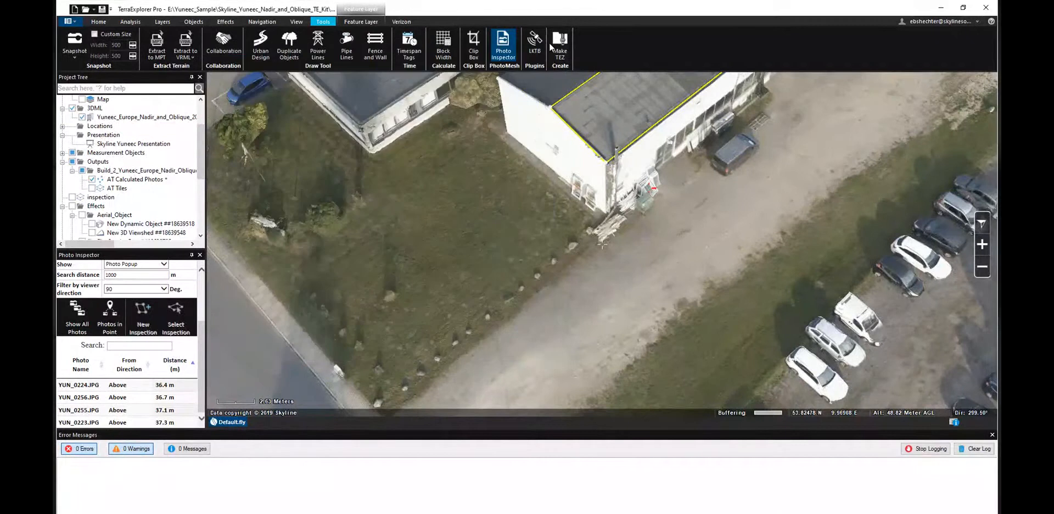
- Show the Fountain_Classic effect from the project tree and view it on the lawn beside the white building
left_click(226, 21)
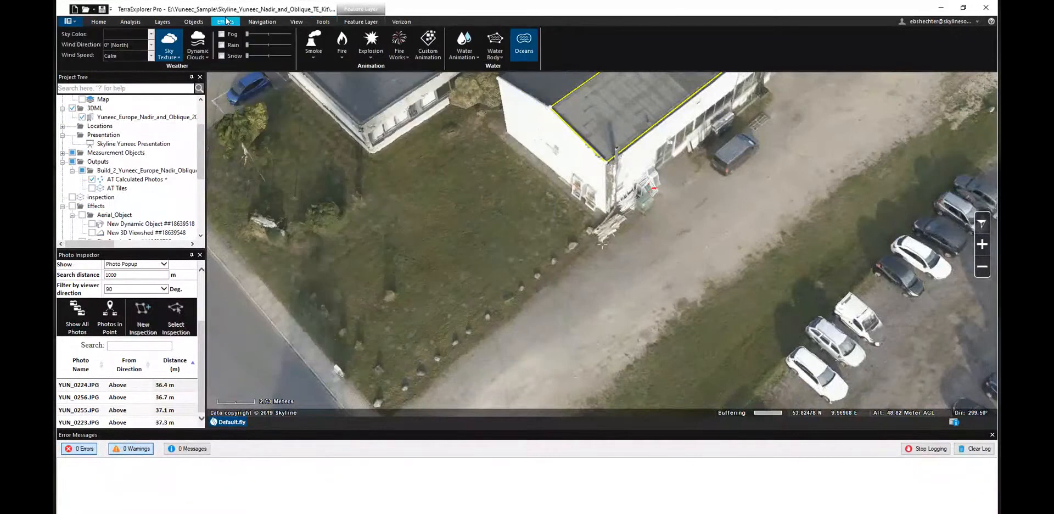
scroll(134, 234, "down", 4)
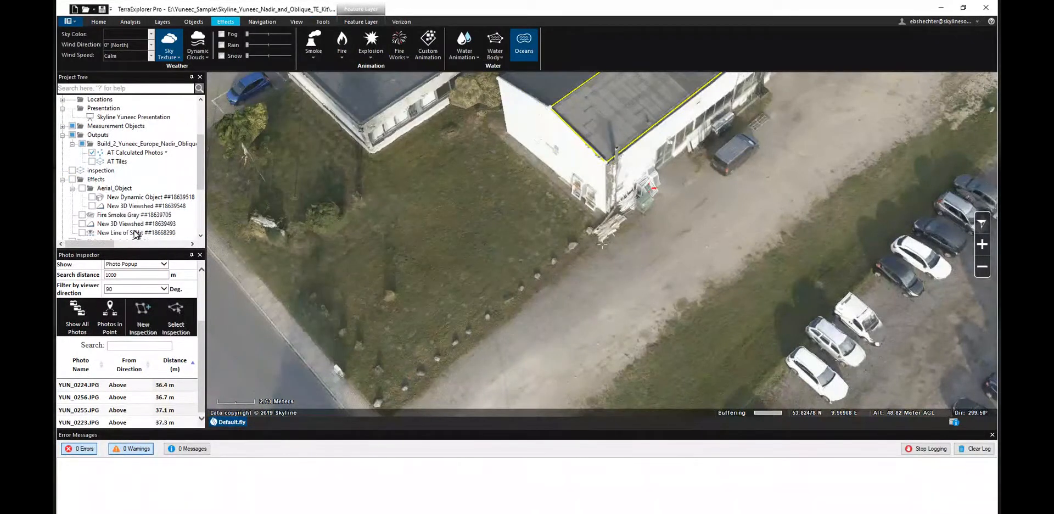
scroll(134, 234, "down", 1)
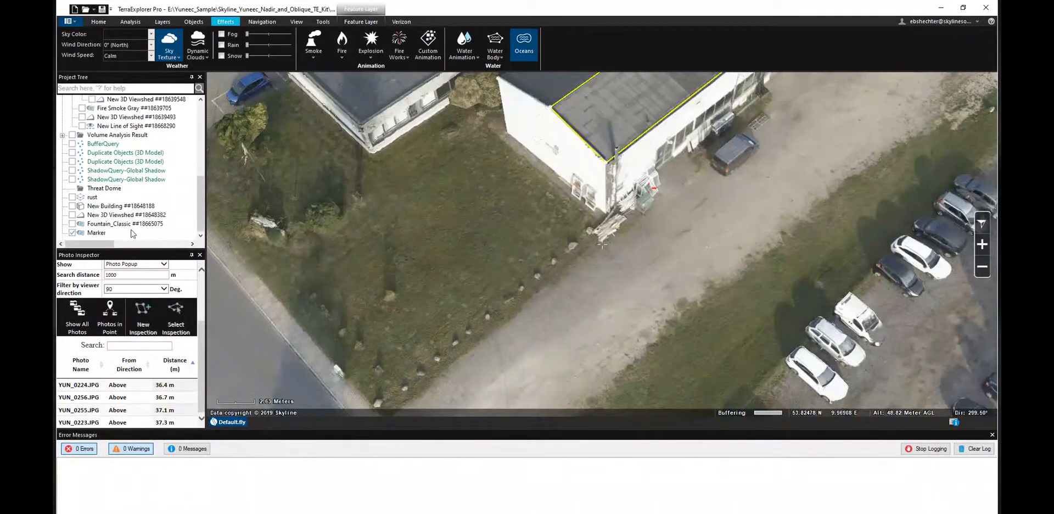
double_click(85, 226)
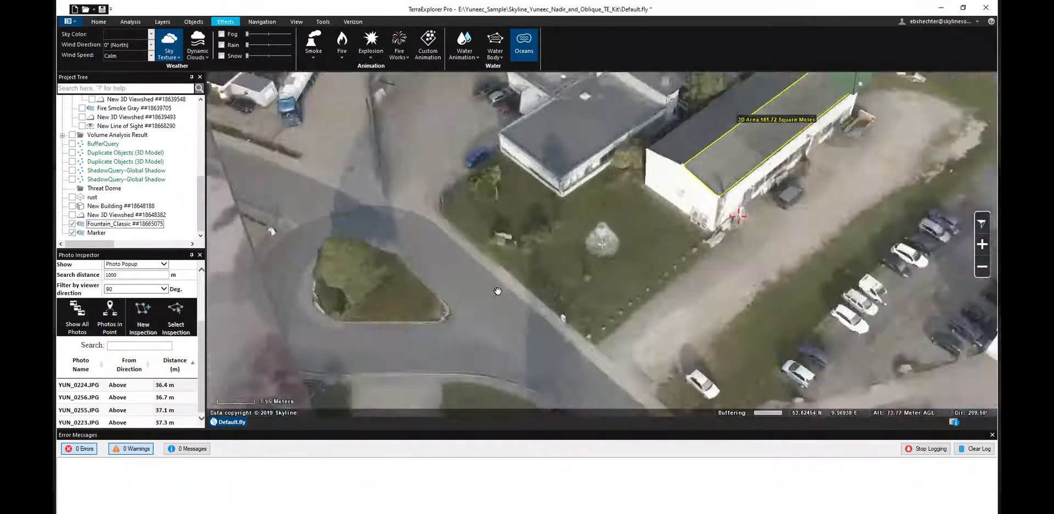
middle_click_drag(497, 291, 582, 281)
scroll(580, 284, "down", 2)
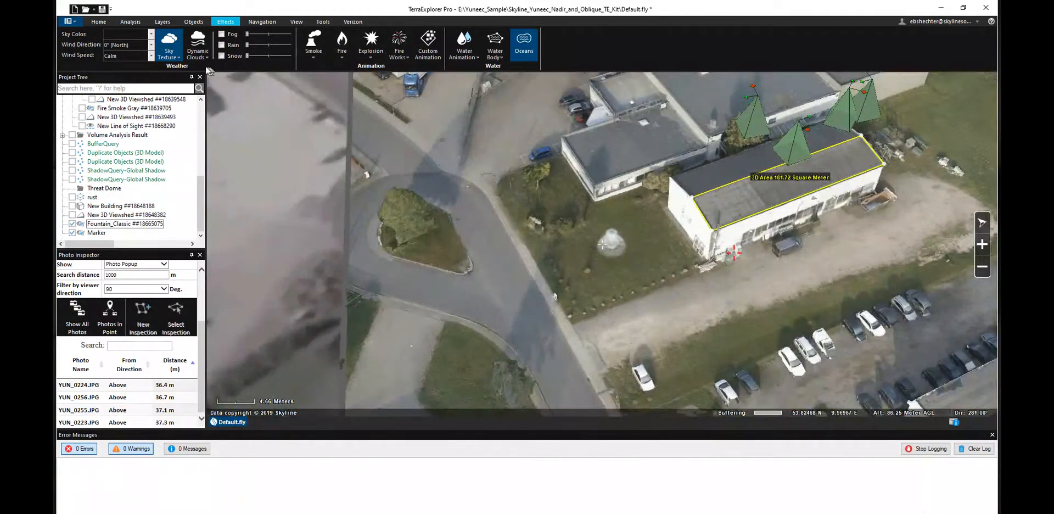
- Look over the 3D object tools and open the list of source options for loading a 3D mesh layer
left_click(193, 22)
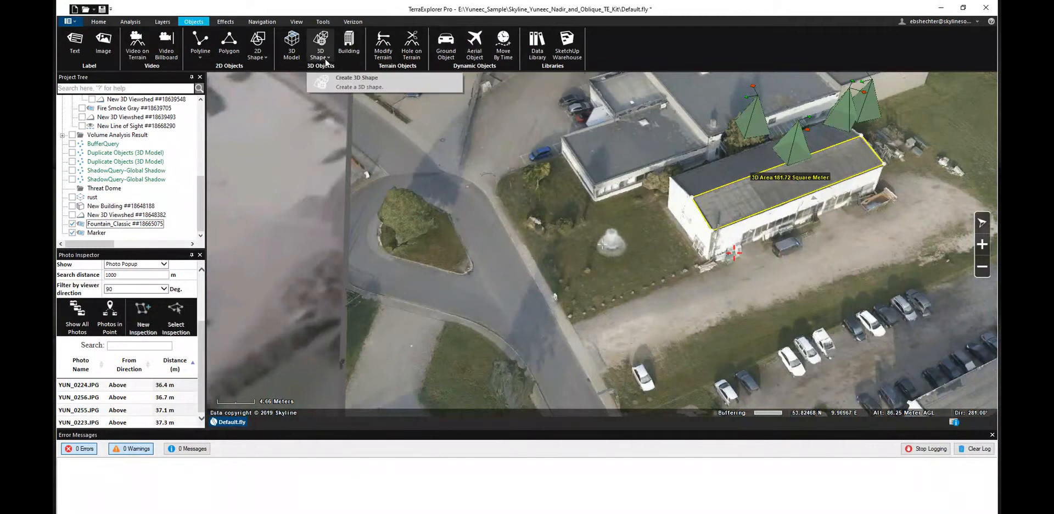
left_click(162, 22)
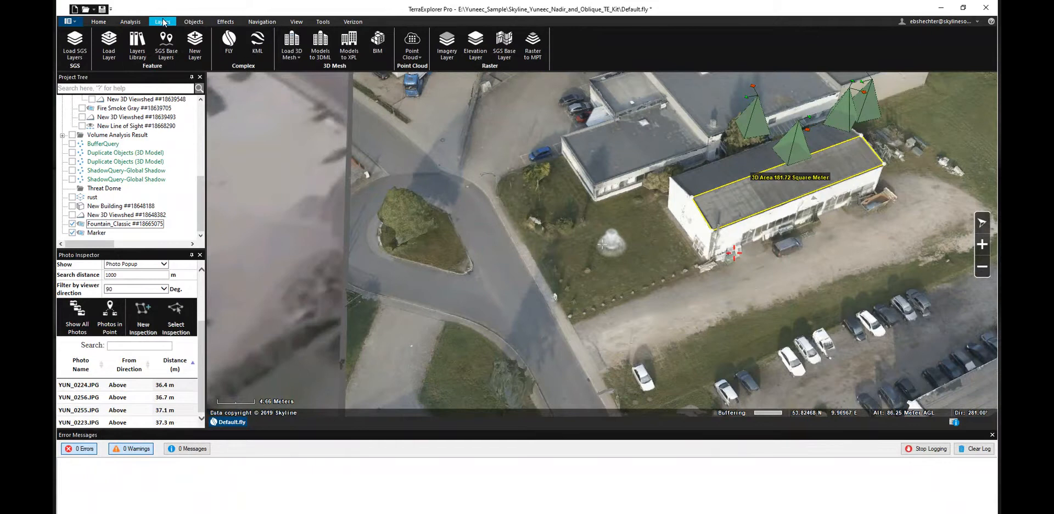
left_click(300, 57)
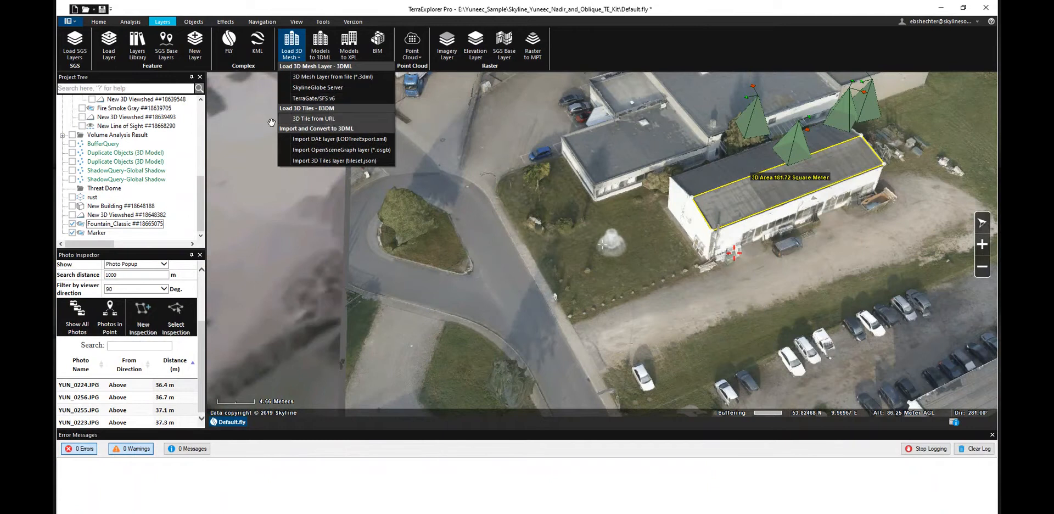
- Select the Yuneec_Europe_Nadir_and_Oblique 3D mesh layer and bring the small metal-roofed shed by the parking spaces into a top-down view
left_click_drag(200, 205, 205, 133)
scroll(206, 136, "down", 1)
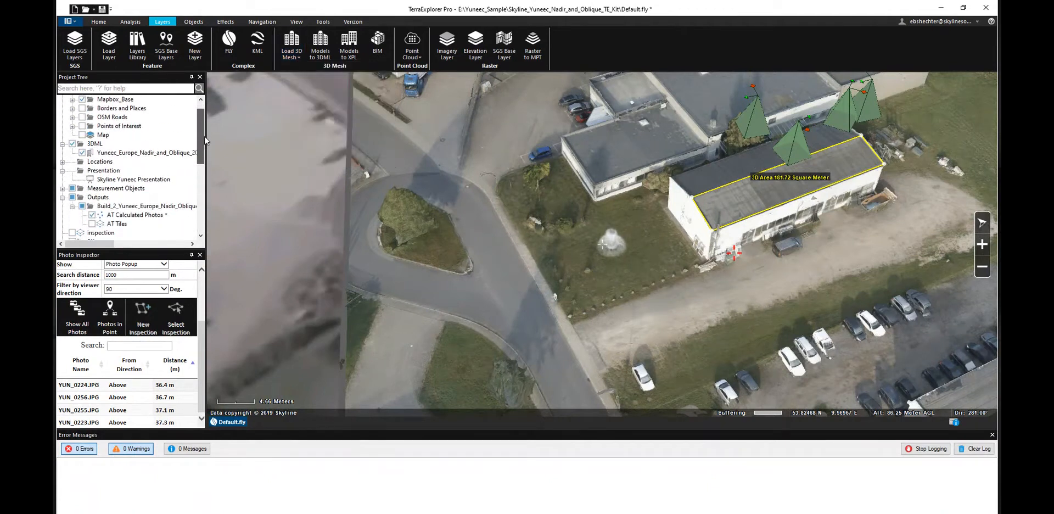
left_click(135, 153)
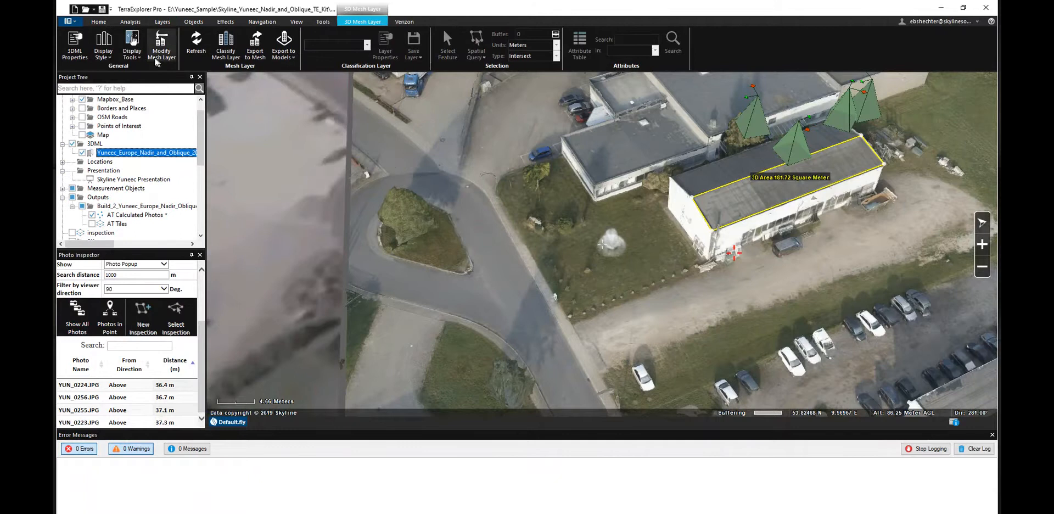
left_click_drag(486, 183, 531, 347)
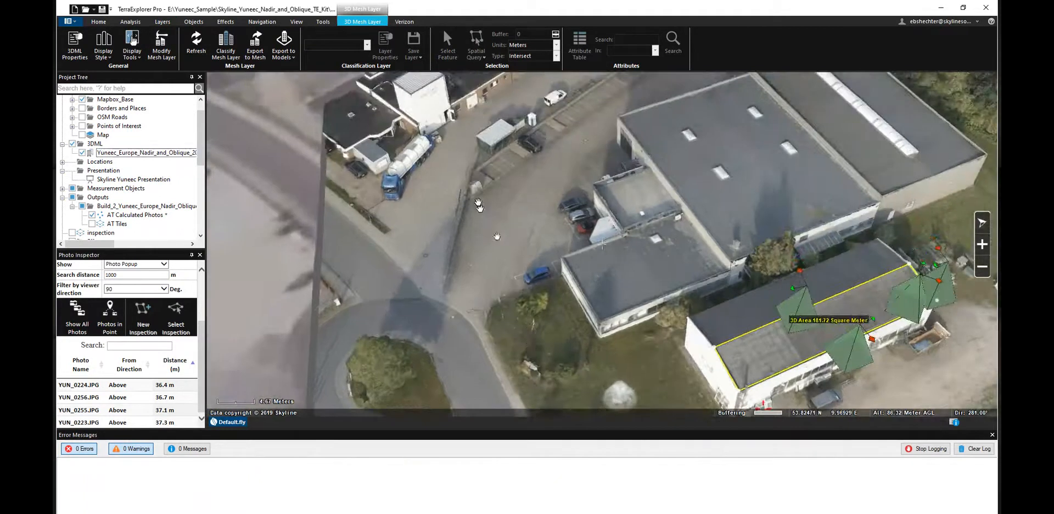
left_click_drag(480, 206, 554, 326)
scroll(561, 289, "up", 2)
left_click_drag(552, 241, 592, 289)
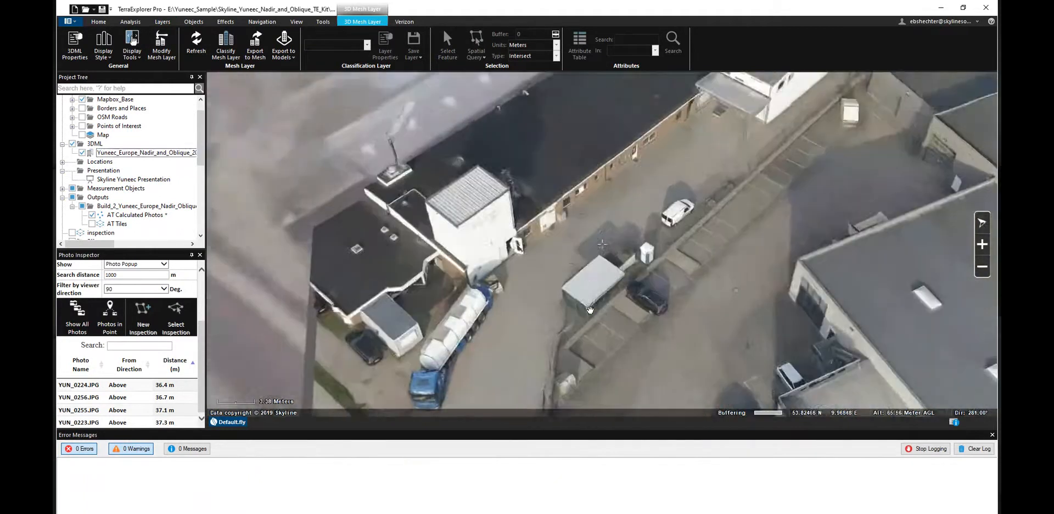
middle_click_drag(588, 307, 614, 243)
left_click_drag(584, 316, 552, 276)
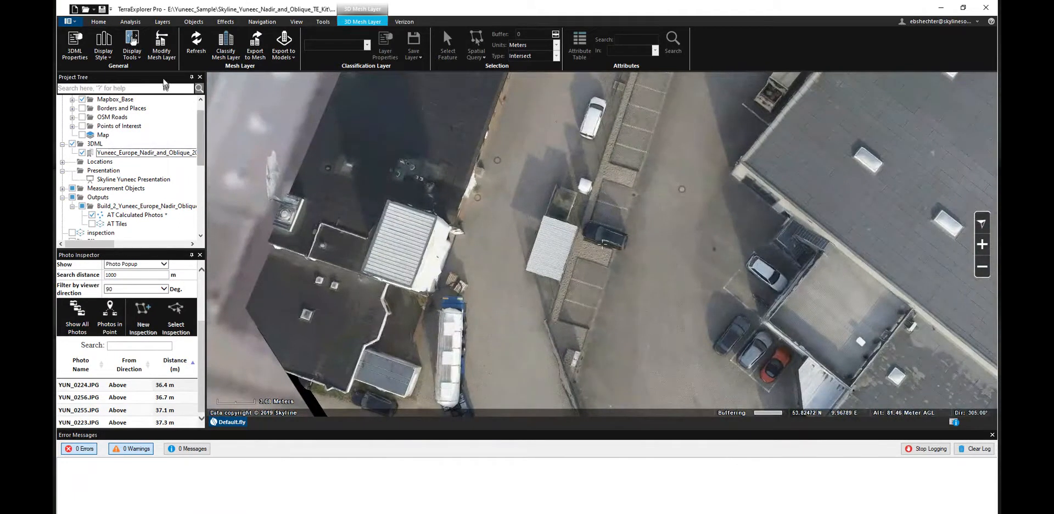
- Use Modify Mesh to outline a six-point polygon around the metal-roofed shed and the dark parked car, and close its properties
left_click(161, 45)
left_click(527, 203)
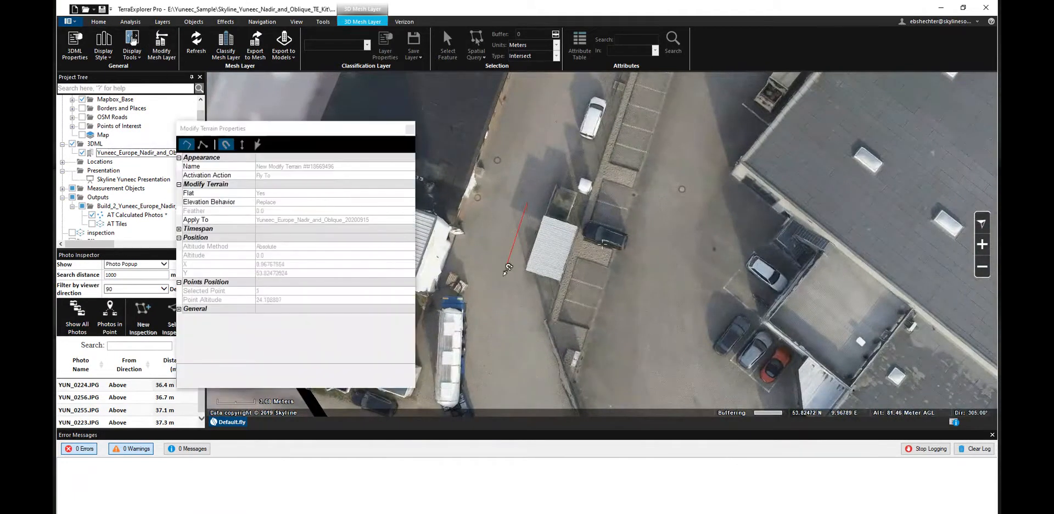
left_click(504, 276)
left_click(538, 324)
left_click(625, 294)
left_click(650, 226)
right_click(591, 157)
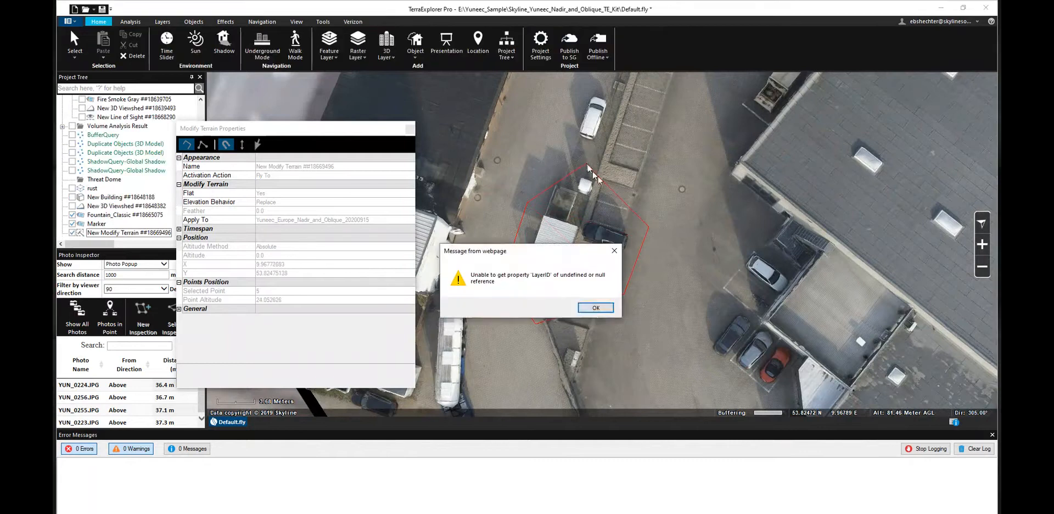
left_click(596, 306)
scroll(583, 187, "up", 2)
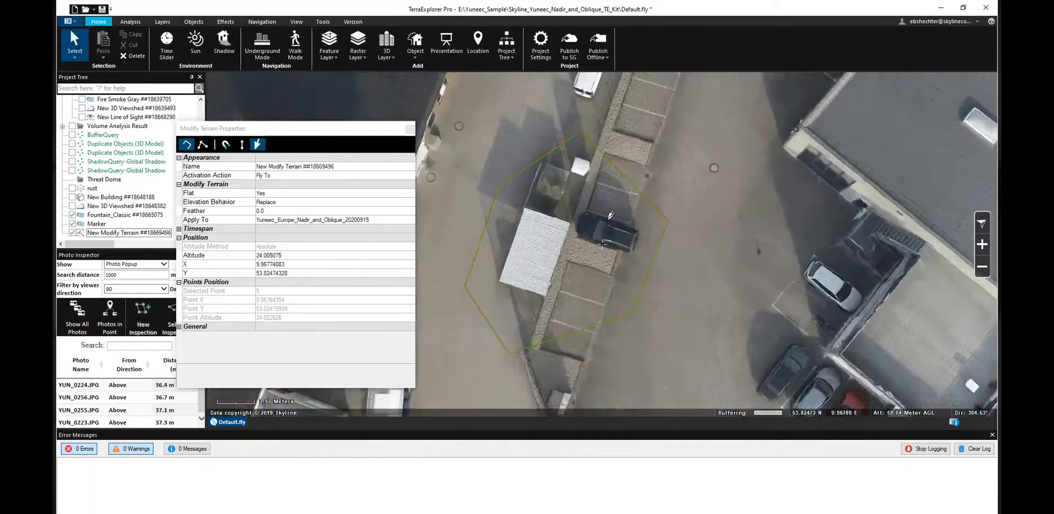
middle_click_drag(583, 187, 527, 262)
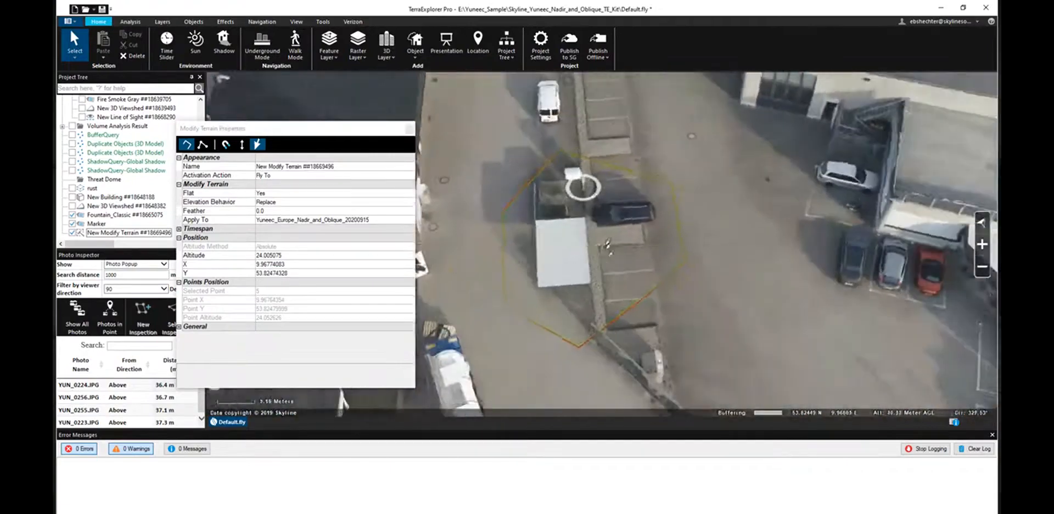
left_click(410, 129)
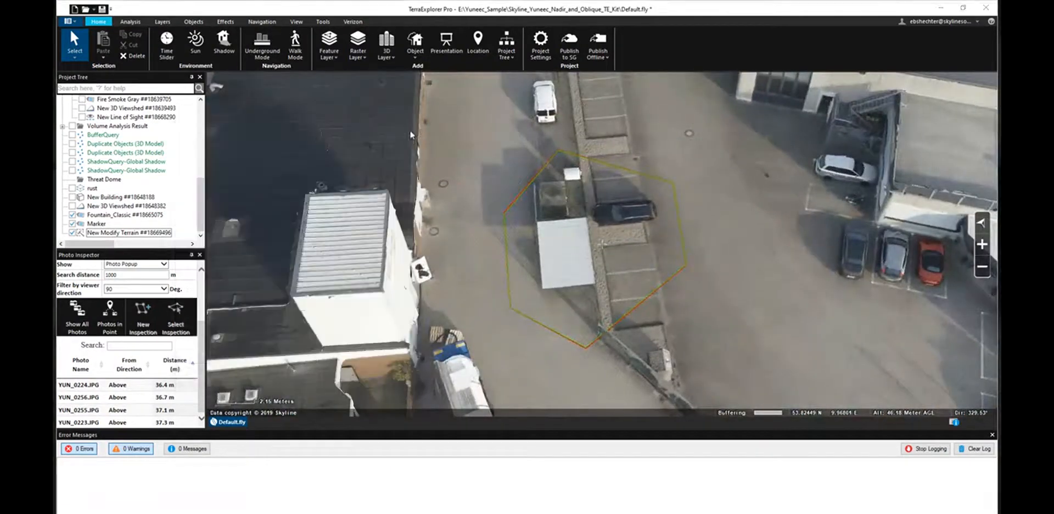
- View the building complex and its surrounding parking areas from above
scroll(520, 258, "down", 2)
scroll(520, 258, "down", 2)
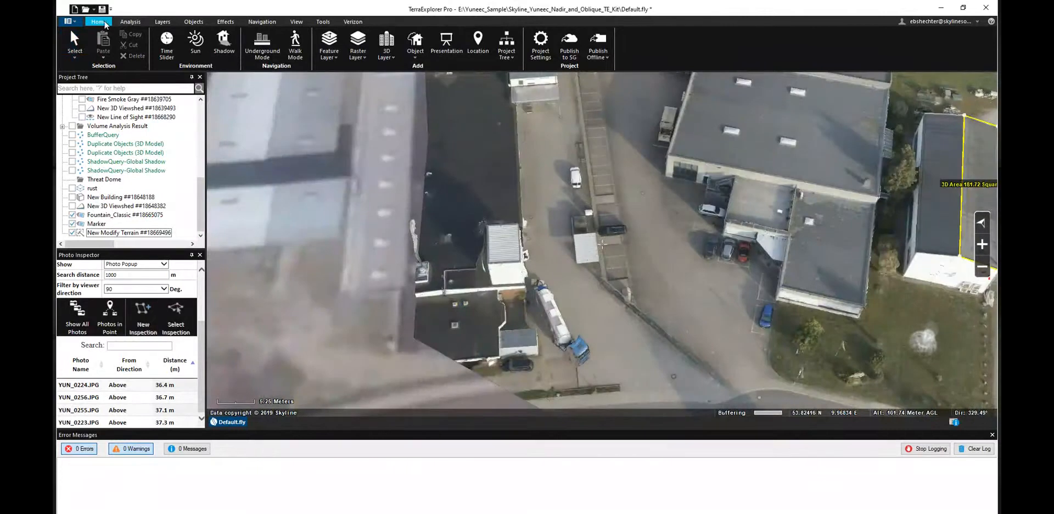
left_click(131, 22)
left_click(104, 22)
scroll(566, 300, "down", 2)
left_click_drag(566, 300, 471, 311)
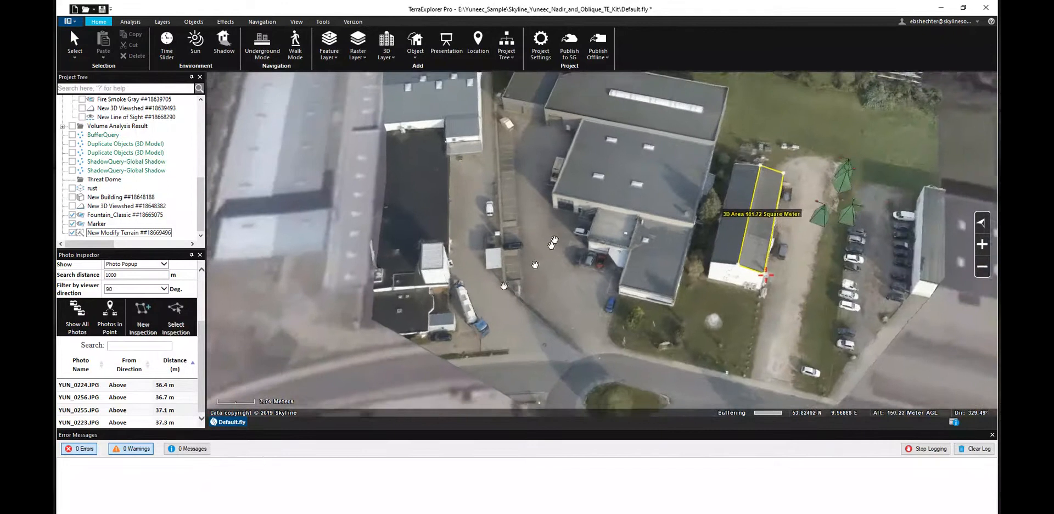
left_click_drag(553, 220, 506, 265)
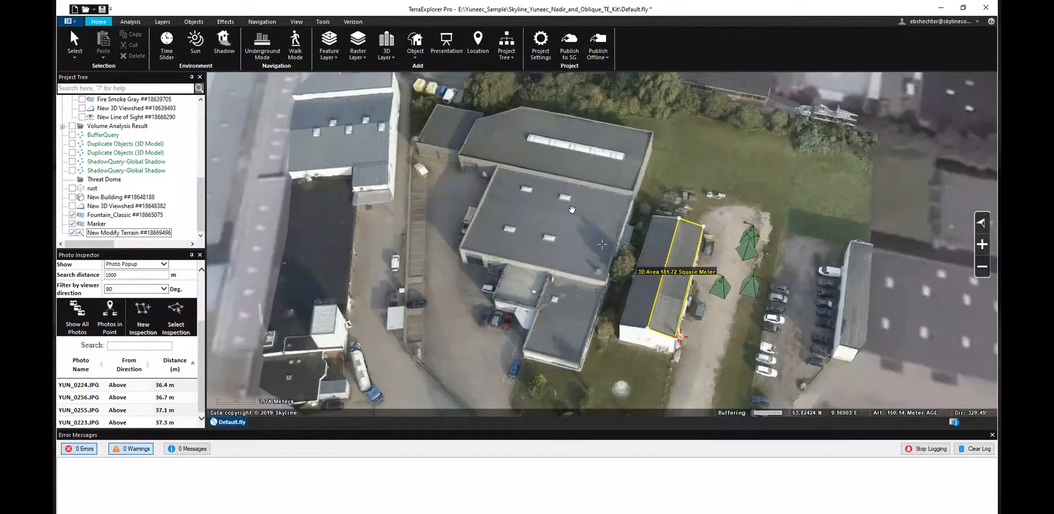